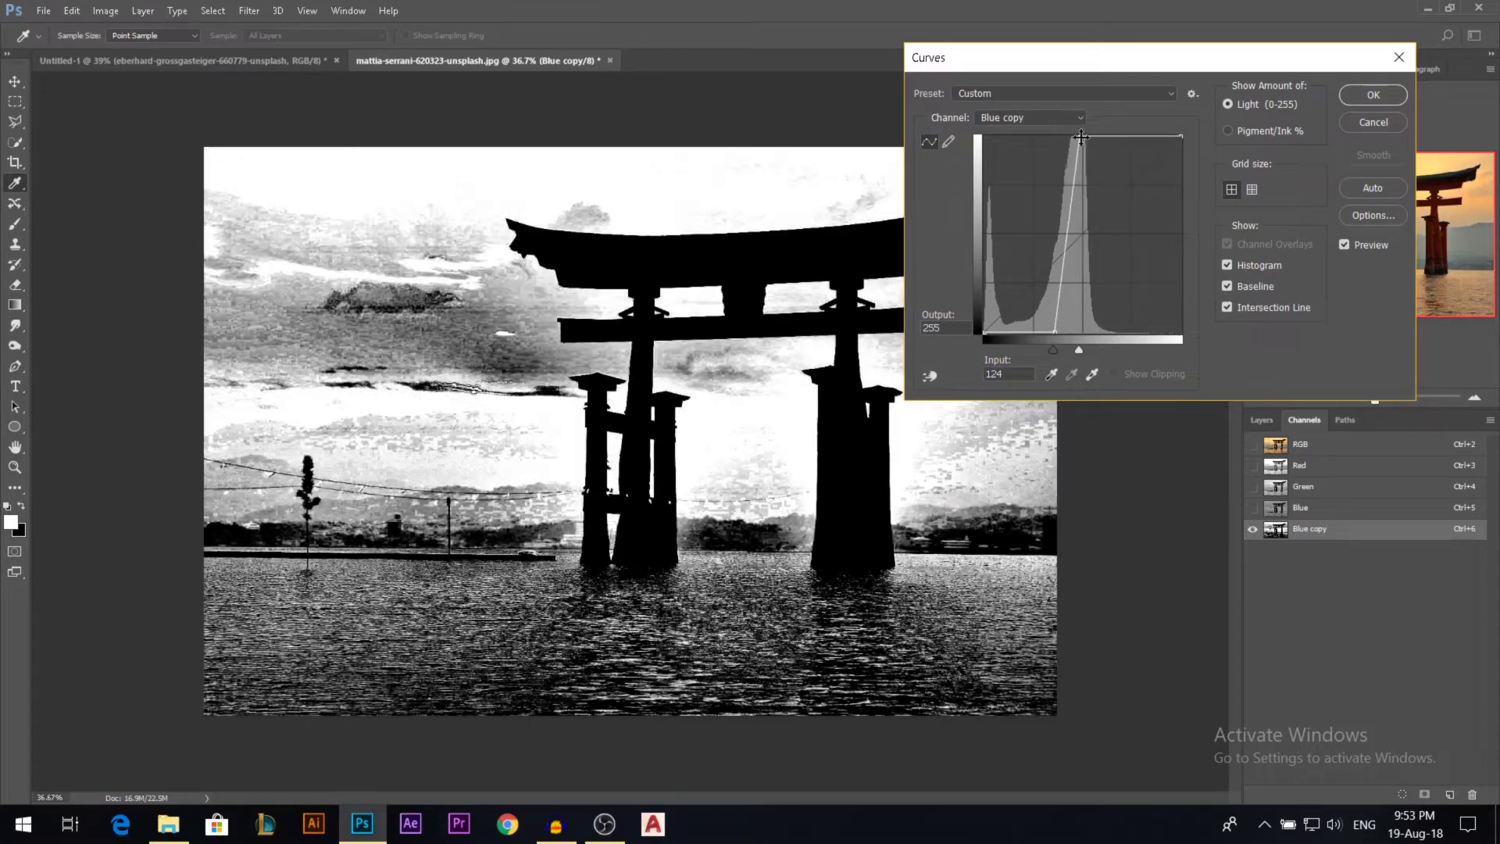
- Steepen the Blue copy channel's curve to an input value of 74, leaving the gate black against a white sky
{"action": "mouse_move", "coordinate": [1052, 352]}
{"action": "left_mouse_down"}
{"action": "mouse_move", "coordinate": [1069, 352]}
{"action": "mouse_move", "coordinate": [1040, 349]}
{"action": "left_mouse_up"}
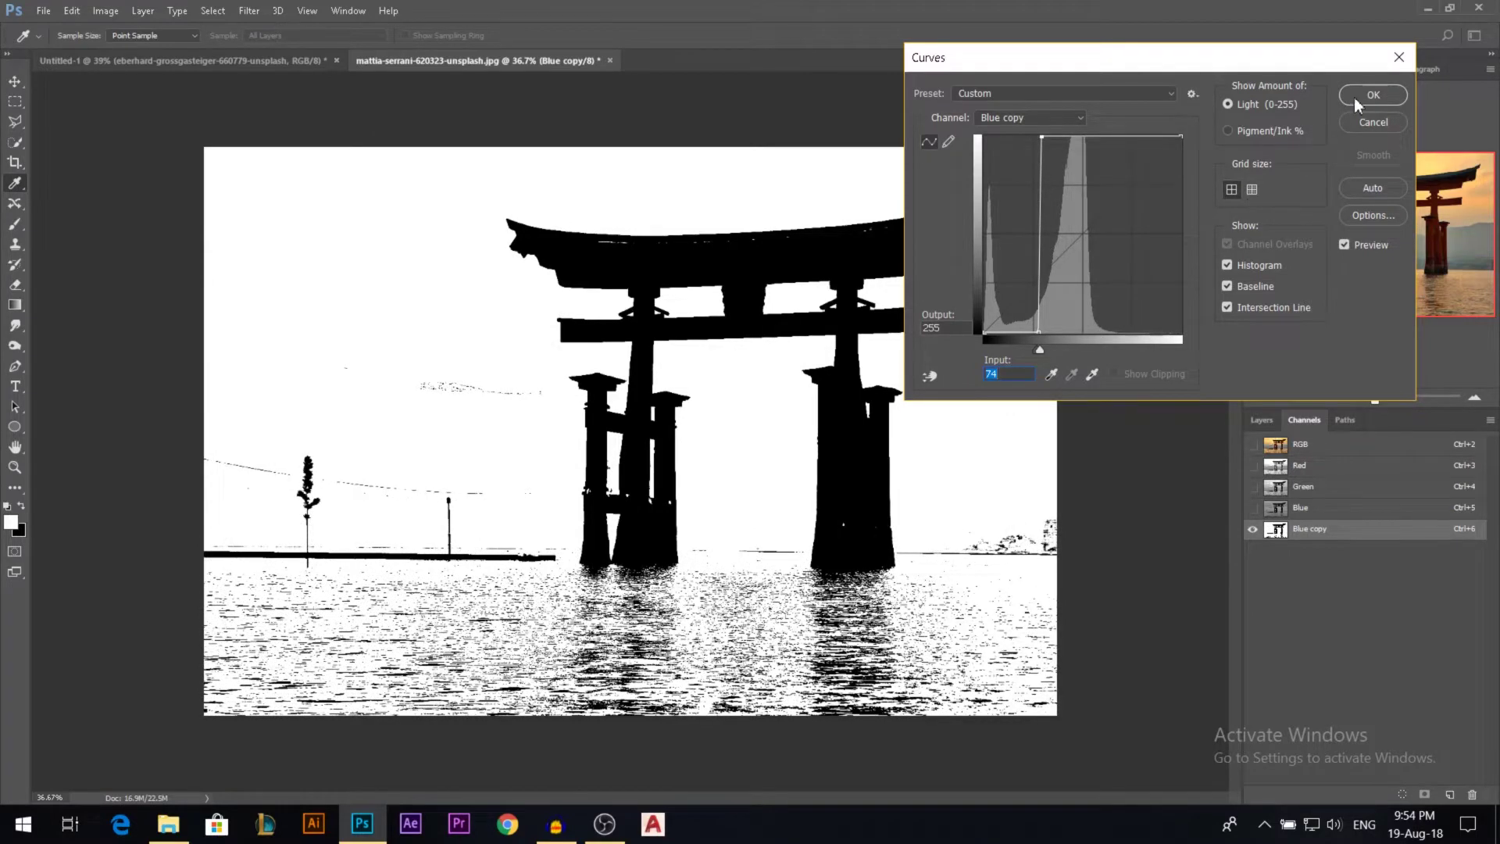
{"action": "left_click", "coordinate": [1353, 100]}
- Paint white with the Brush over the sky specks, shoreline and water around the gate in the Blue copy channel
{"action": "left_click", "coordinate": [14, 223]}
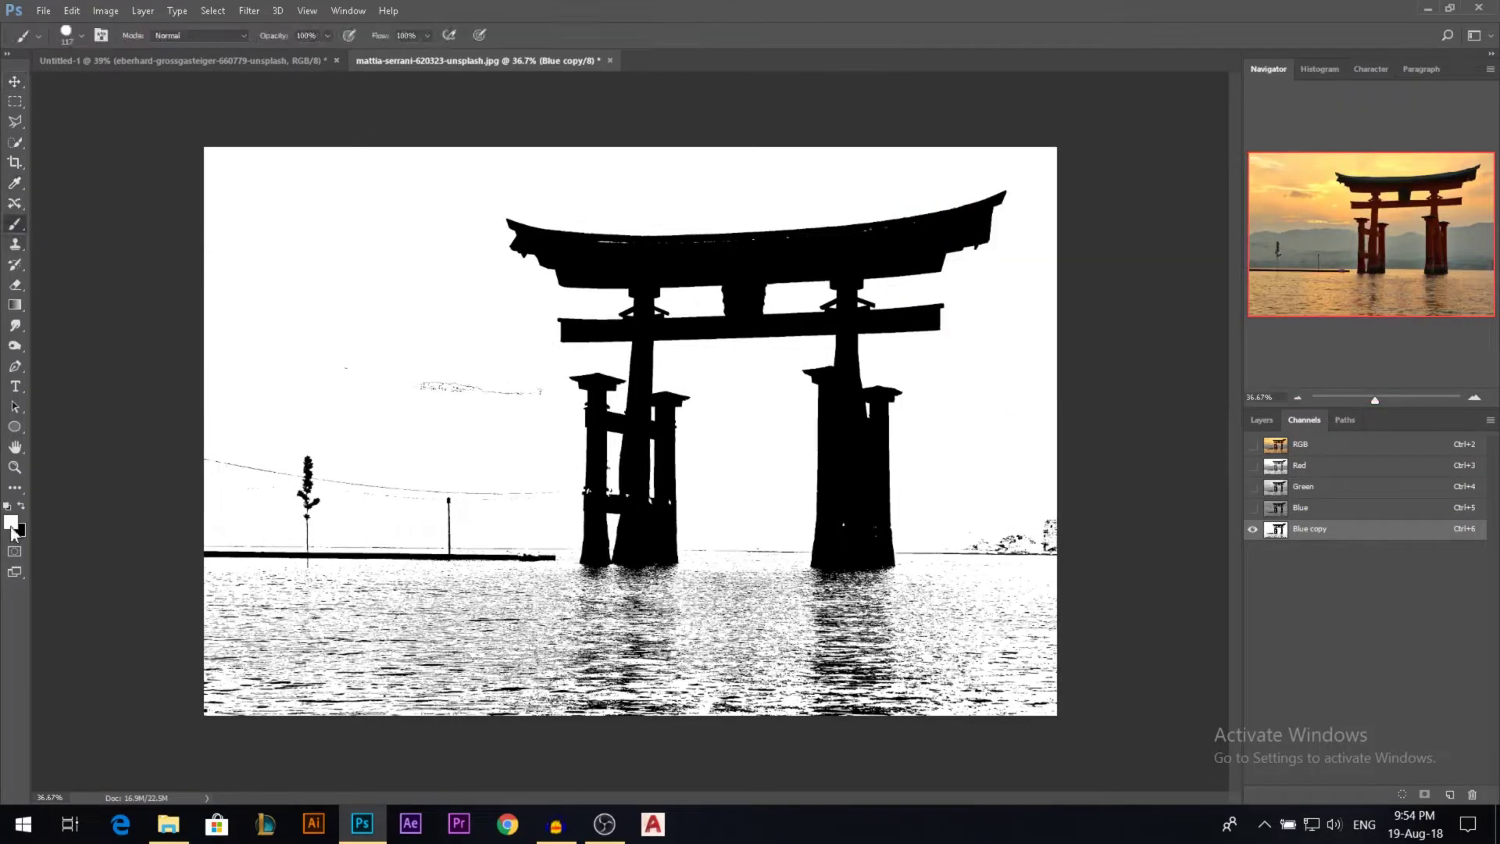
{"action": "left_click_drag", "start_coordinate": [424, 479], "coordinate": [458, 487]}
{"action": "mouse_move", "coordinate": [344, 386]}
{"action": "left_mouse_down"}
{"action": "mouse_move", "coordinate": [250, 500]}
{"action": "mouse_move", "coordinate": [258, 570]}
{"action": "mouse_move", "coordinate": [452, 465]}
{"action": "mouse_move", "coordinate": [511, 641]}
{"action": "mouse_move", "coordinate": [461, 679]}
{"action": "mouse_move", "coordinate": [293, 664]}
{"action": "mouse_move", "coordinate": [270, 601]}
{"action": "mouse_move", "coordinate": [249, 688]}
{"action": "mouse_move", "coordinate": [1024, 672]}
{"action": "mouse_move", "coordinate": [868, 674]}
{"action": "left_mouse_up"}
{"action": "mouse_move", "coordinate": [1000, 598]}
{"action": "left_mouse_down"}
{"action": "mouse_move", "coordinate": [1024, 539]}
{"action": "mouse_move", "coordinate": [926, 582]}
{"action": "left_mouse_up"}
{"action": "mouse_move", "coordinate": [909, 516]}
{"action": "left_mouse_down"}
{"action": "mouse_move", "coordinate": [825, 620]}
{"action": "mouse_move", "coordinate": [879, 581]}
{"action": "mouse_move", "coordinate": [715, 613]}
{"action": "mouse_move", "coordinate": [813, 601]}
{"action": "mouse_move", "coordinate": [719, 515]}
{"action": "left_mouse_up"}
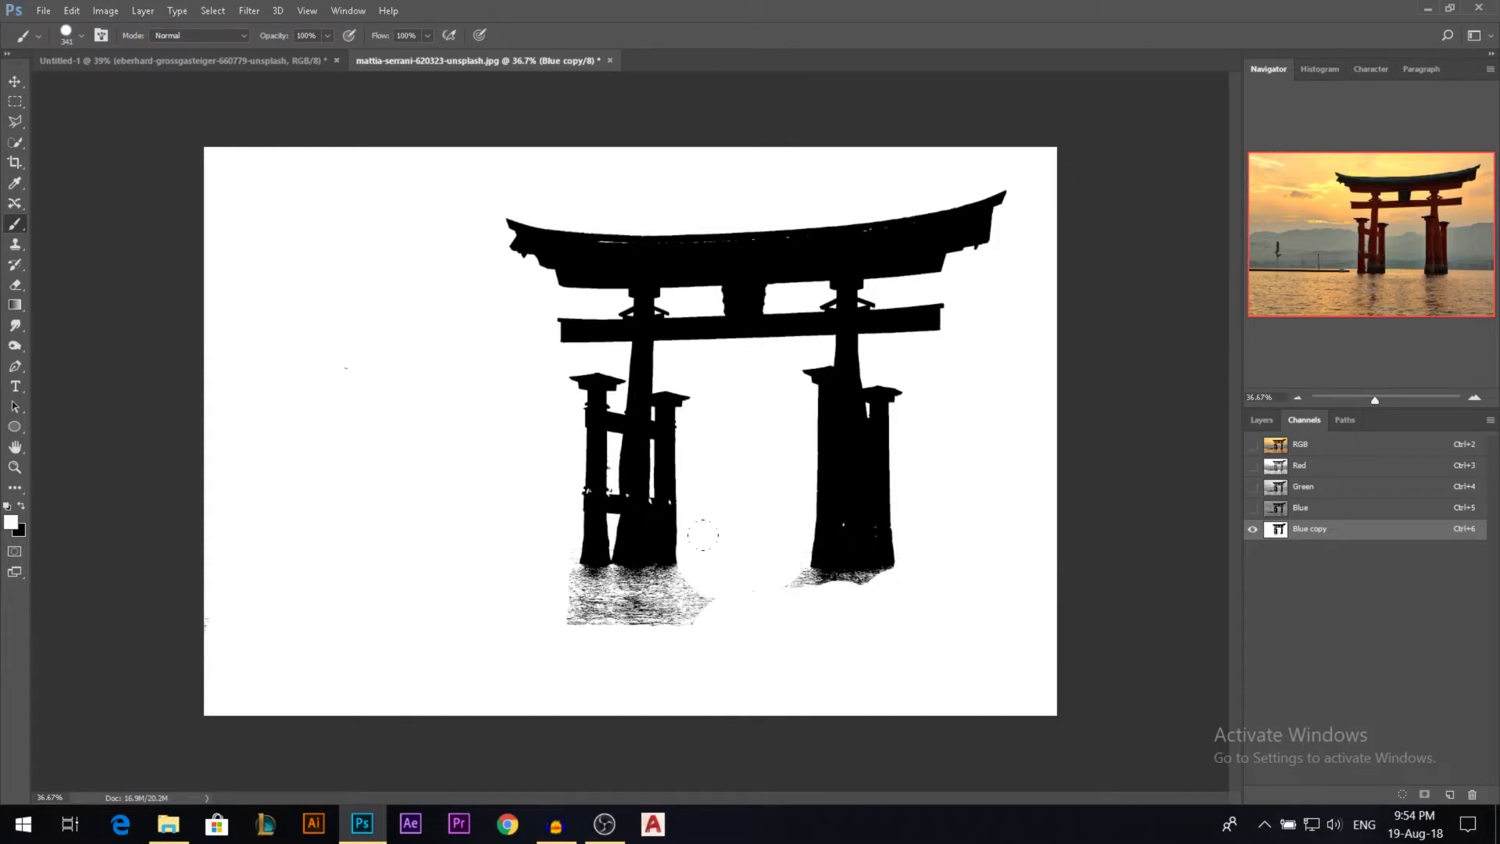
{"action": "mouse_move", "coordinate": [695, 513]}
{"action": "left_mouse_down"}
{"action": "mouse_move", "coordinate": [704, 605]}
{"action": "mouse_move", "coordinate": [625, 608]}
{"action": "mouse_move", "coordinate": [504, 560]}
{"action": "left_mouse_up"}
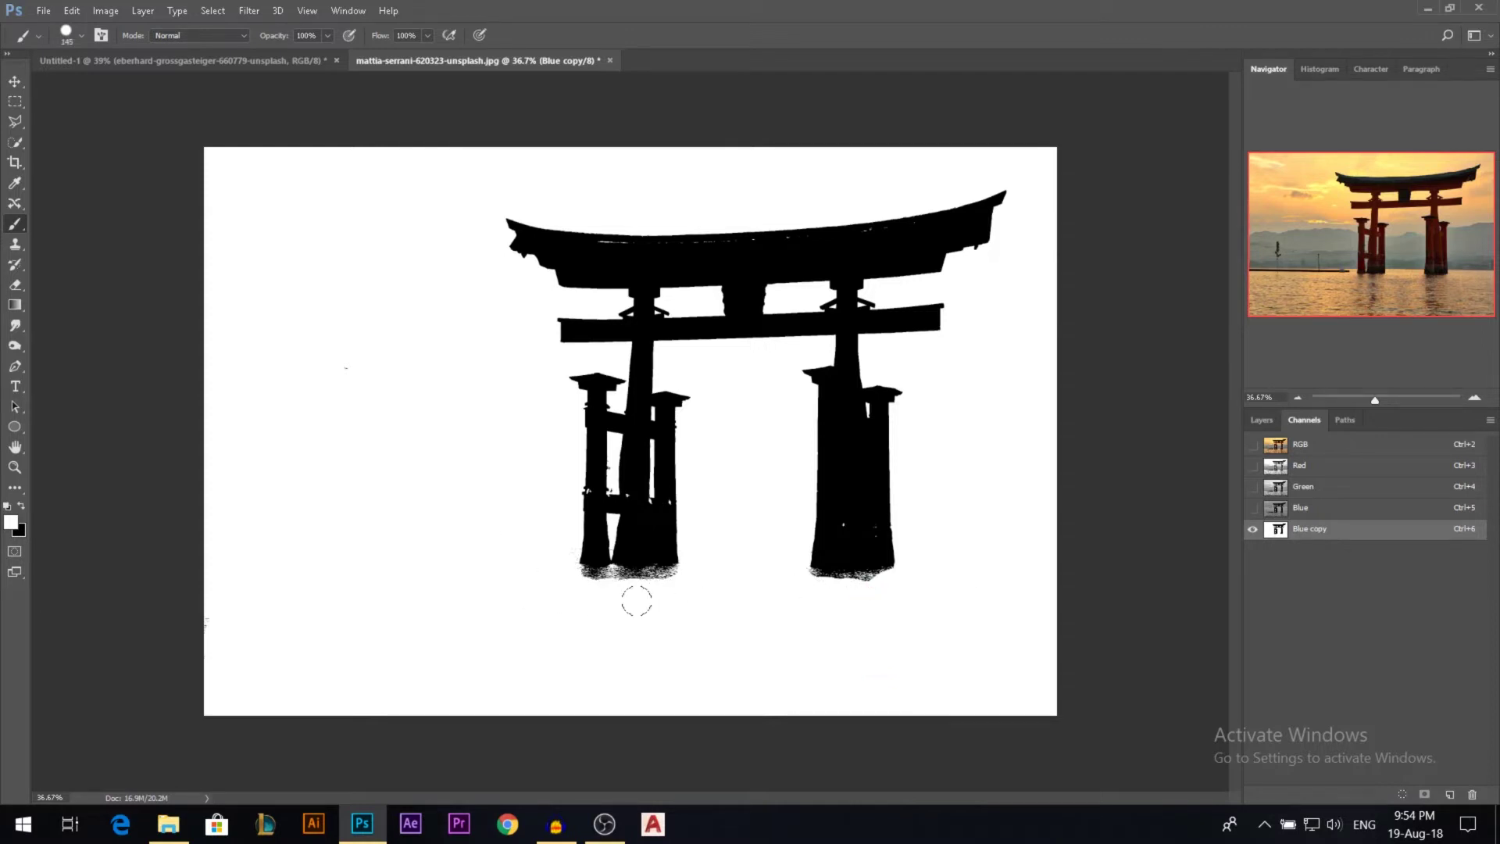
- Load the Blue copy channel as a selection, then restore the RGB view with Blue copy hidden and return to the layers
{"action": "left_click", "coordinate": [1404, 794]}
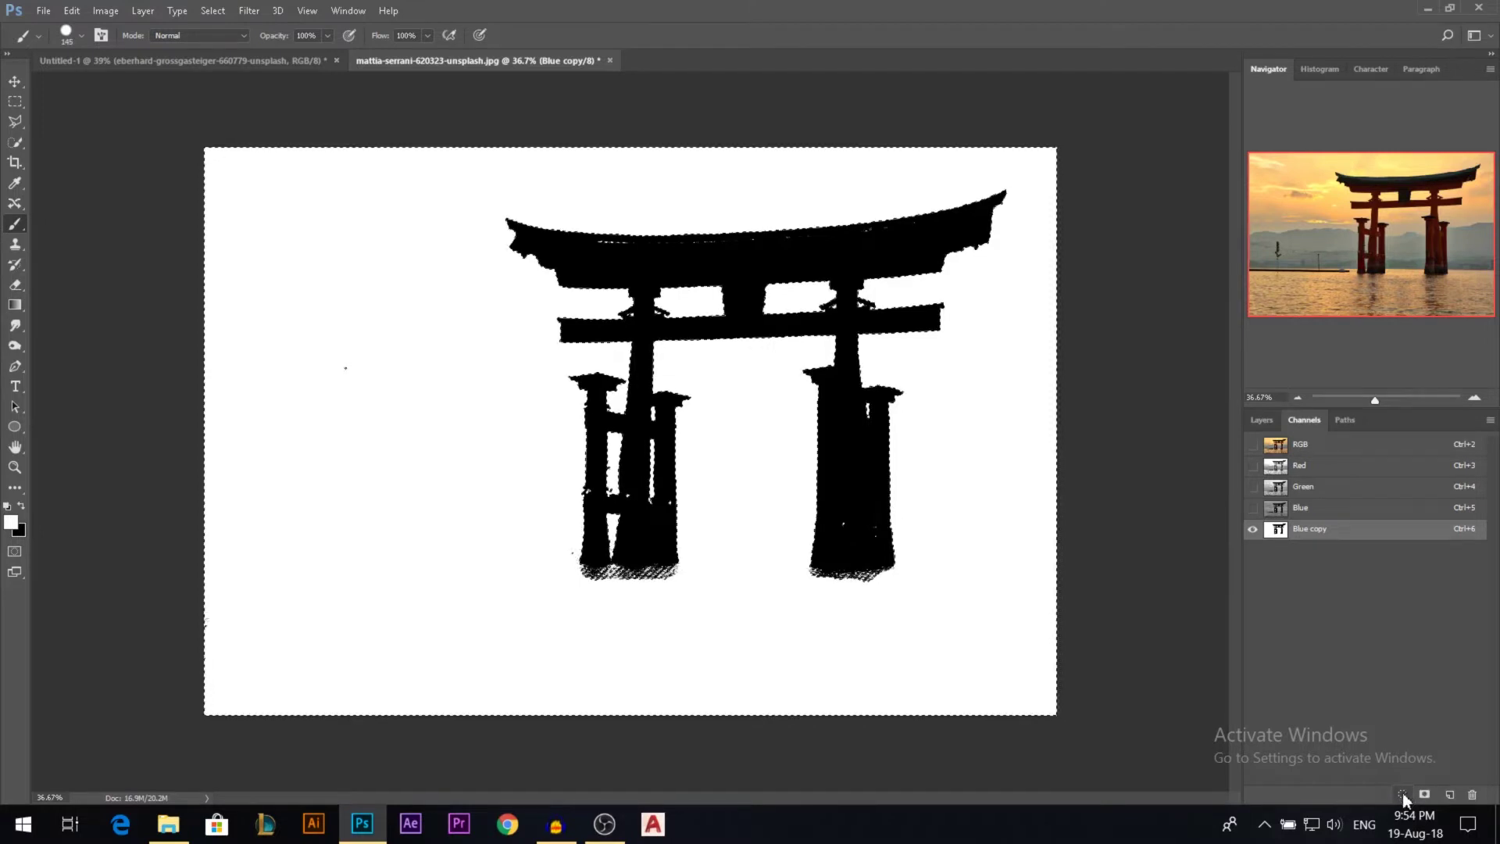
{"action": "left_click", "coordinate": [1254, 443]}
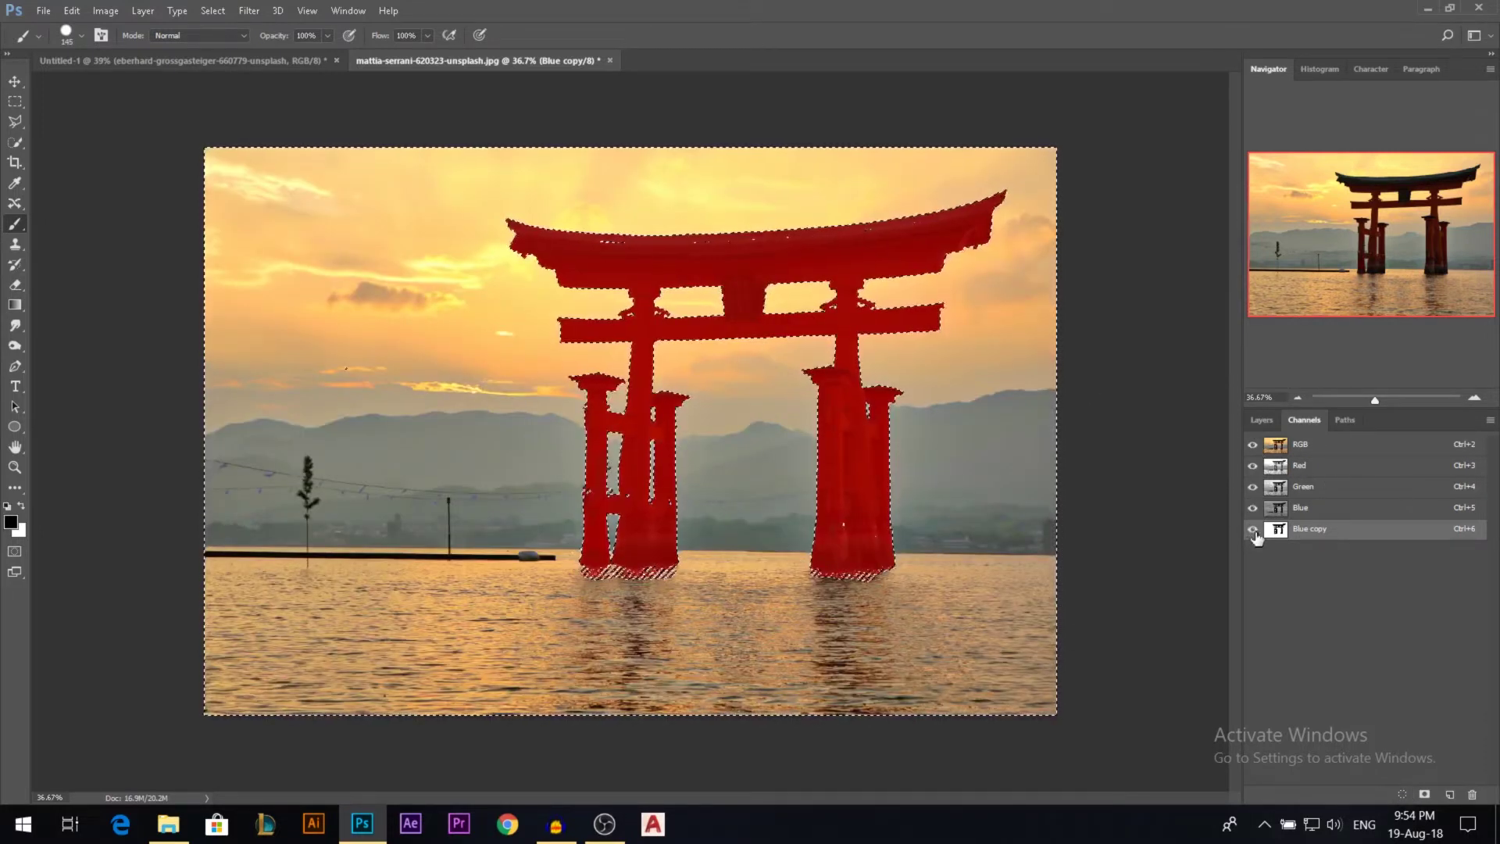
{"action": "left_click", "coordinate": [1253, 530]}
{"action": "left_click", "coordinate": [1313, 447]}
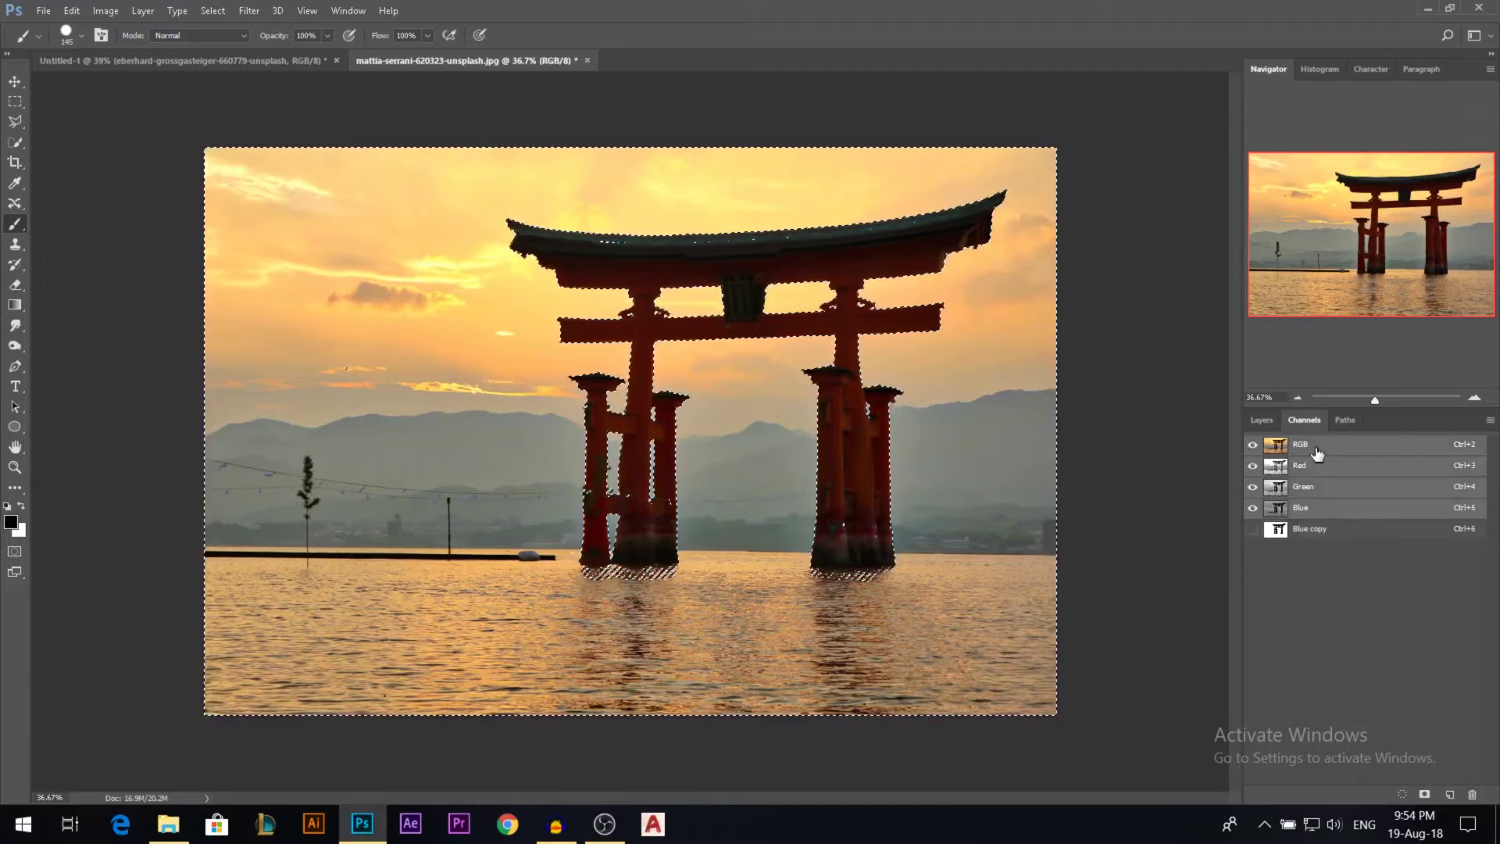
{"action": "left_click", "coordinate": [1261, 420]}
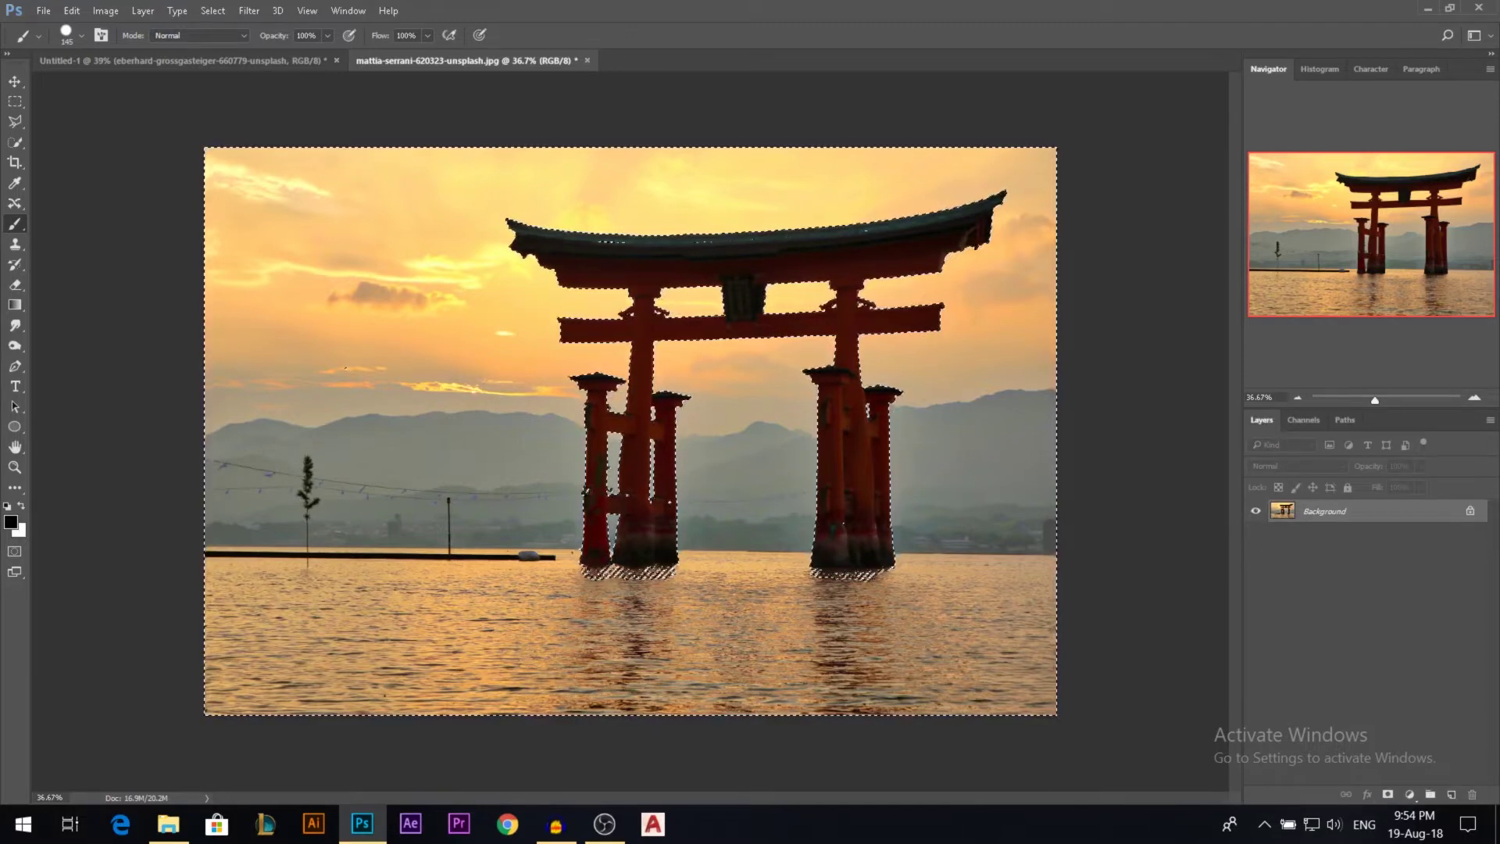
{"action": "key", "text": "ctrl+j"}
{"action": "key", "text": "v"}
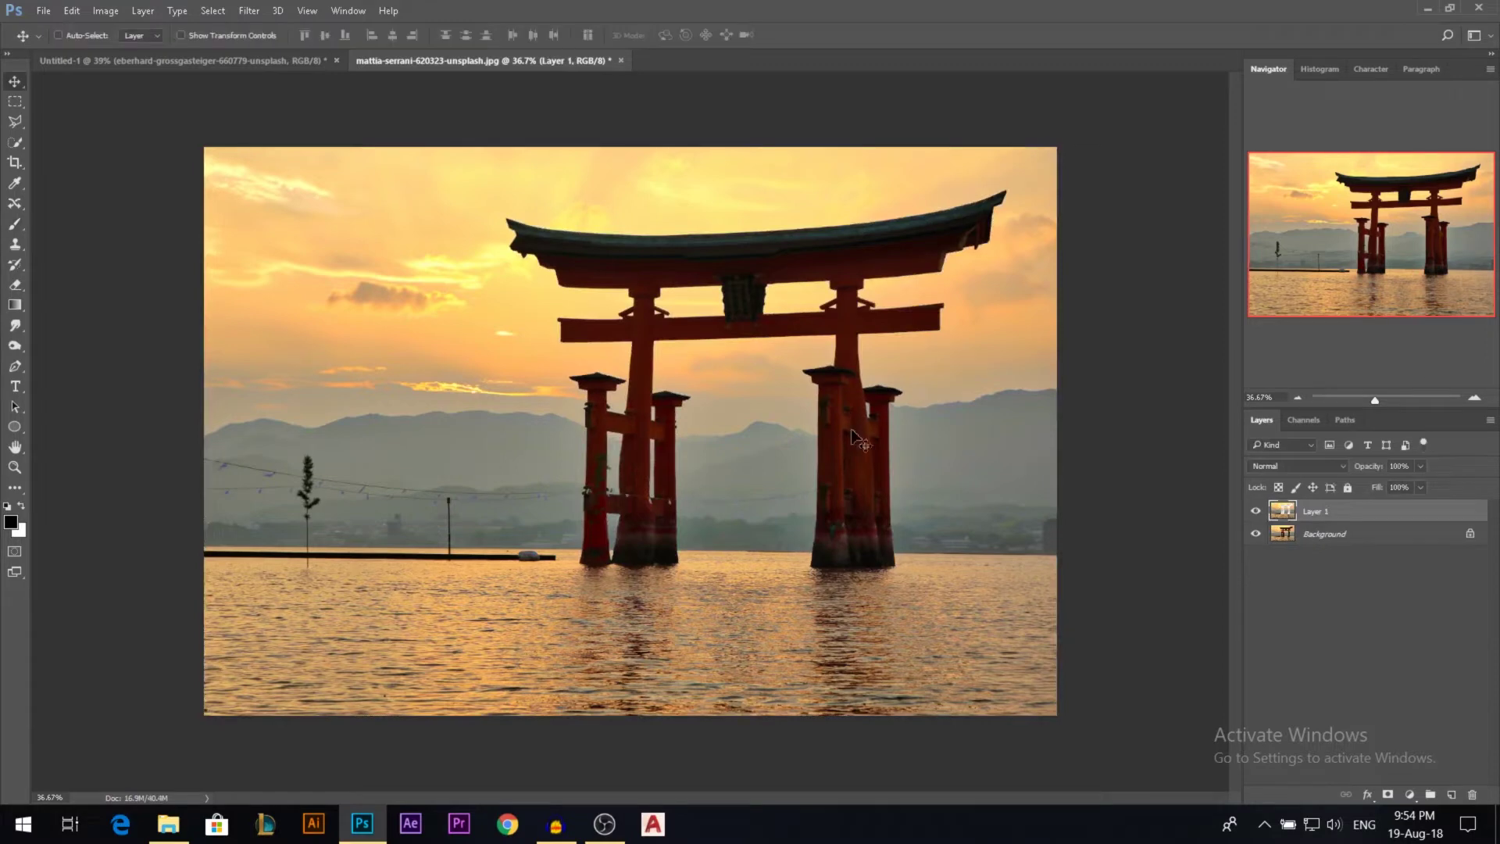
{"action": "key", "text": "ctrl+z"}
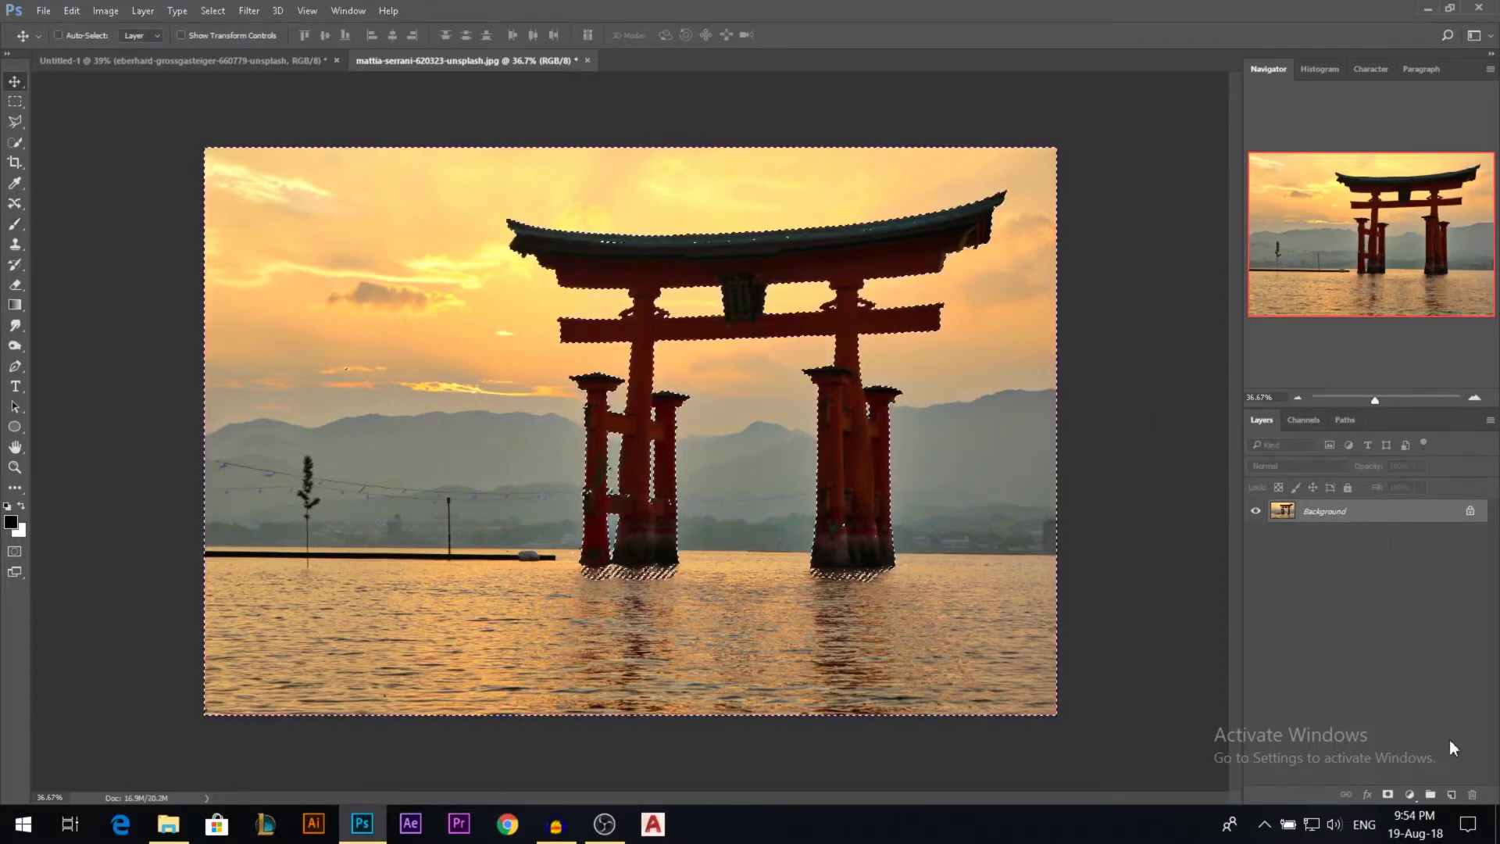
- Mask the photo from the selection so that only the gate shows, and copy the masked layer into the Untitled-1 document
{"action": "left_click", "coordinate": [1389, 794], "text": "alt"}
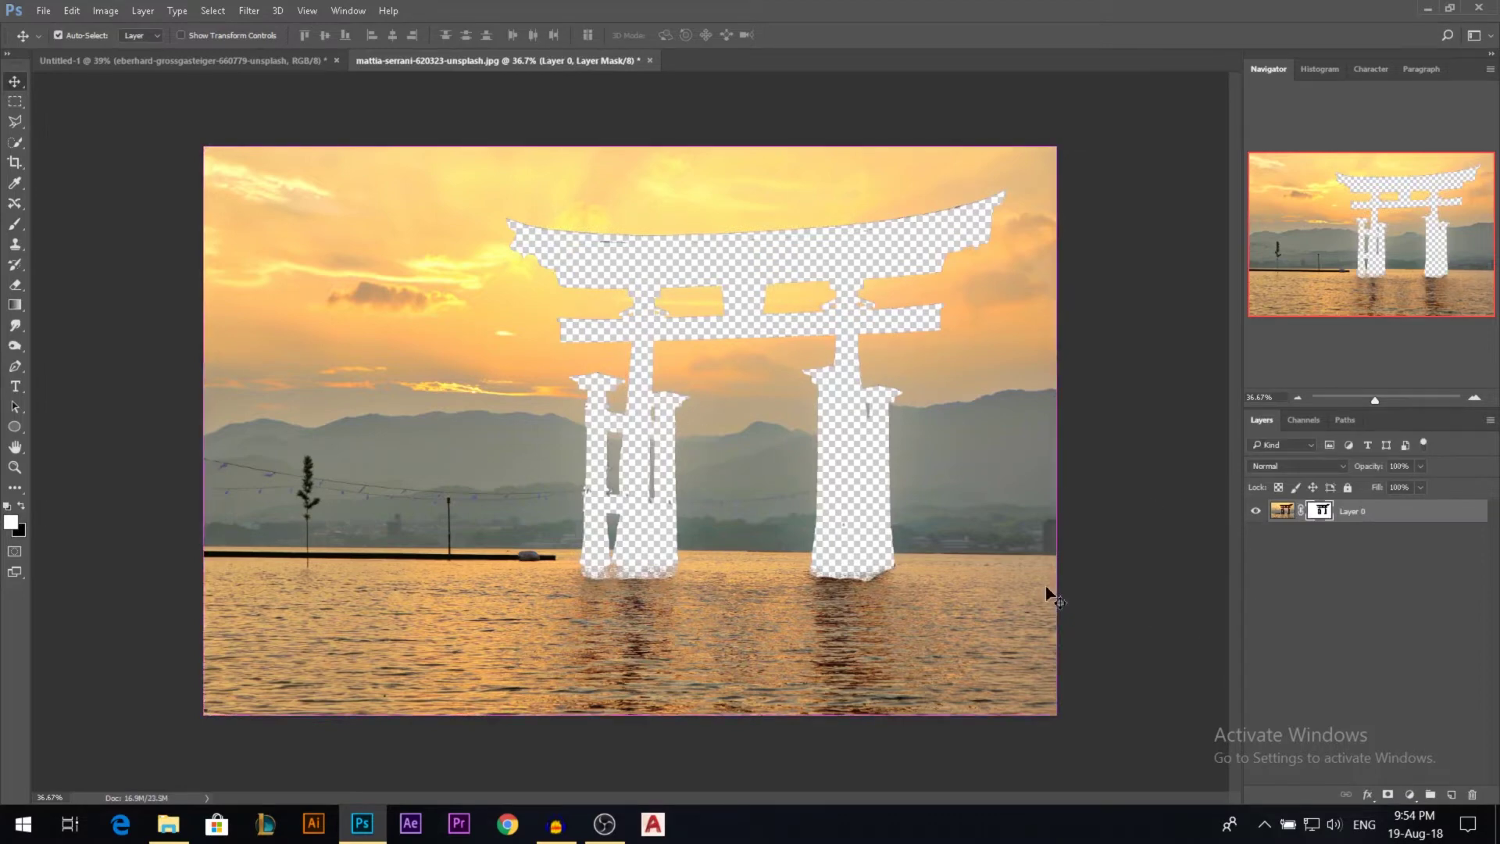
{"action": "key", "text": "ctrl+i"}
{"action": "left_click_drag", "start_coordinate": [784, 375], "coordinate": [703, 340]}
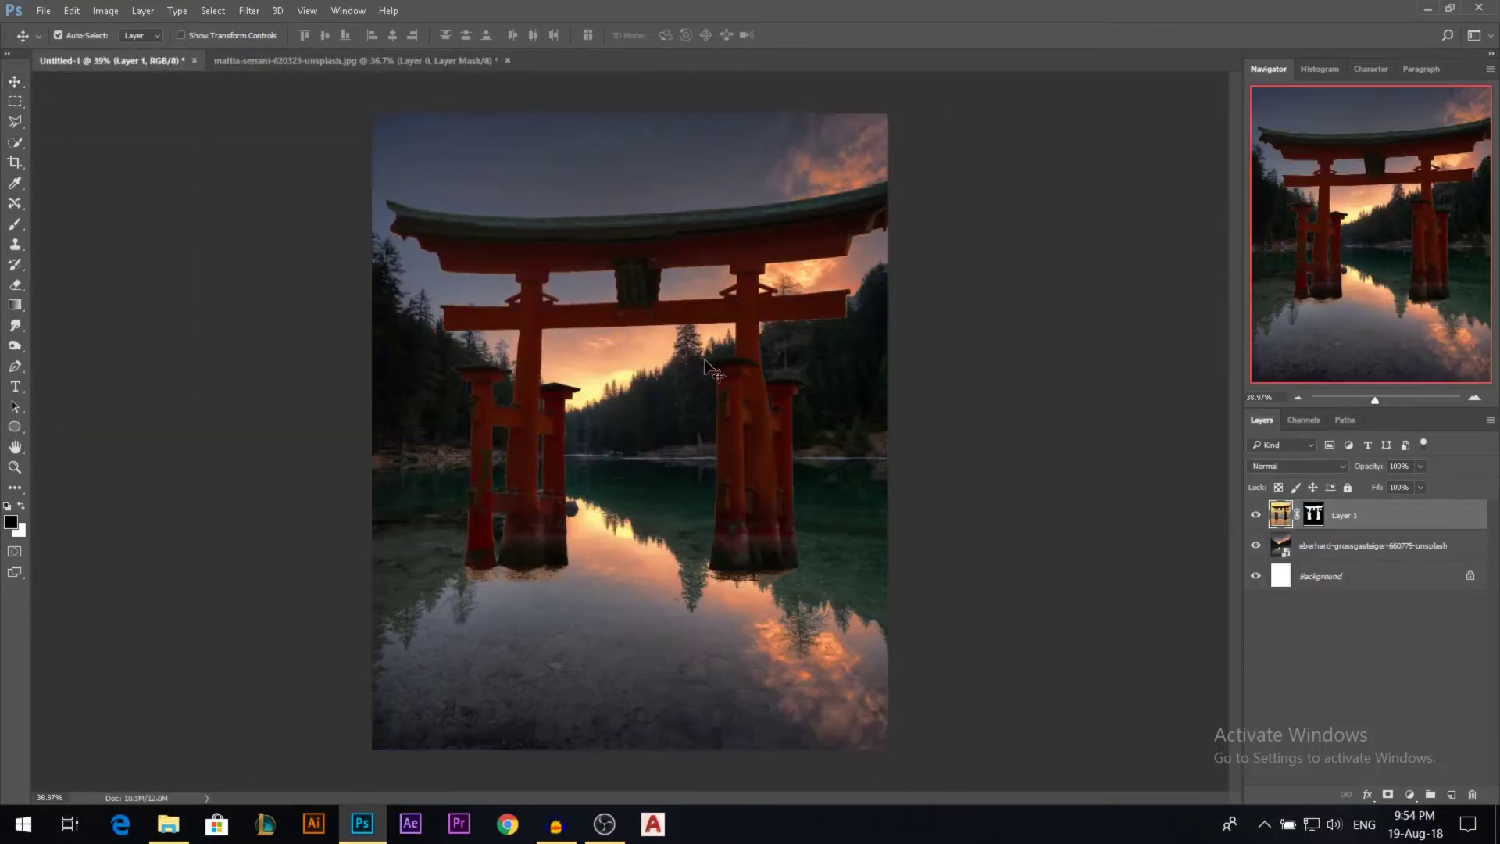
- Flip the gate layer horizontally and shift it sideways over the lake scene
{"action": "key", "text": "ctrl+t"}
{"action": "right_click", "coordinate": [693, 337]}
{"action": "left_click", "coordinate": [803, 596]}
{"action": "left_click_drag", "start_coordinate": [594, 338], "coordinate": [794, 337]}
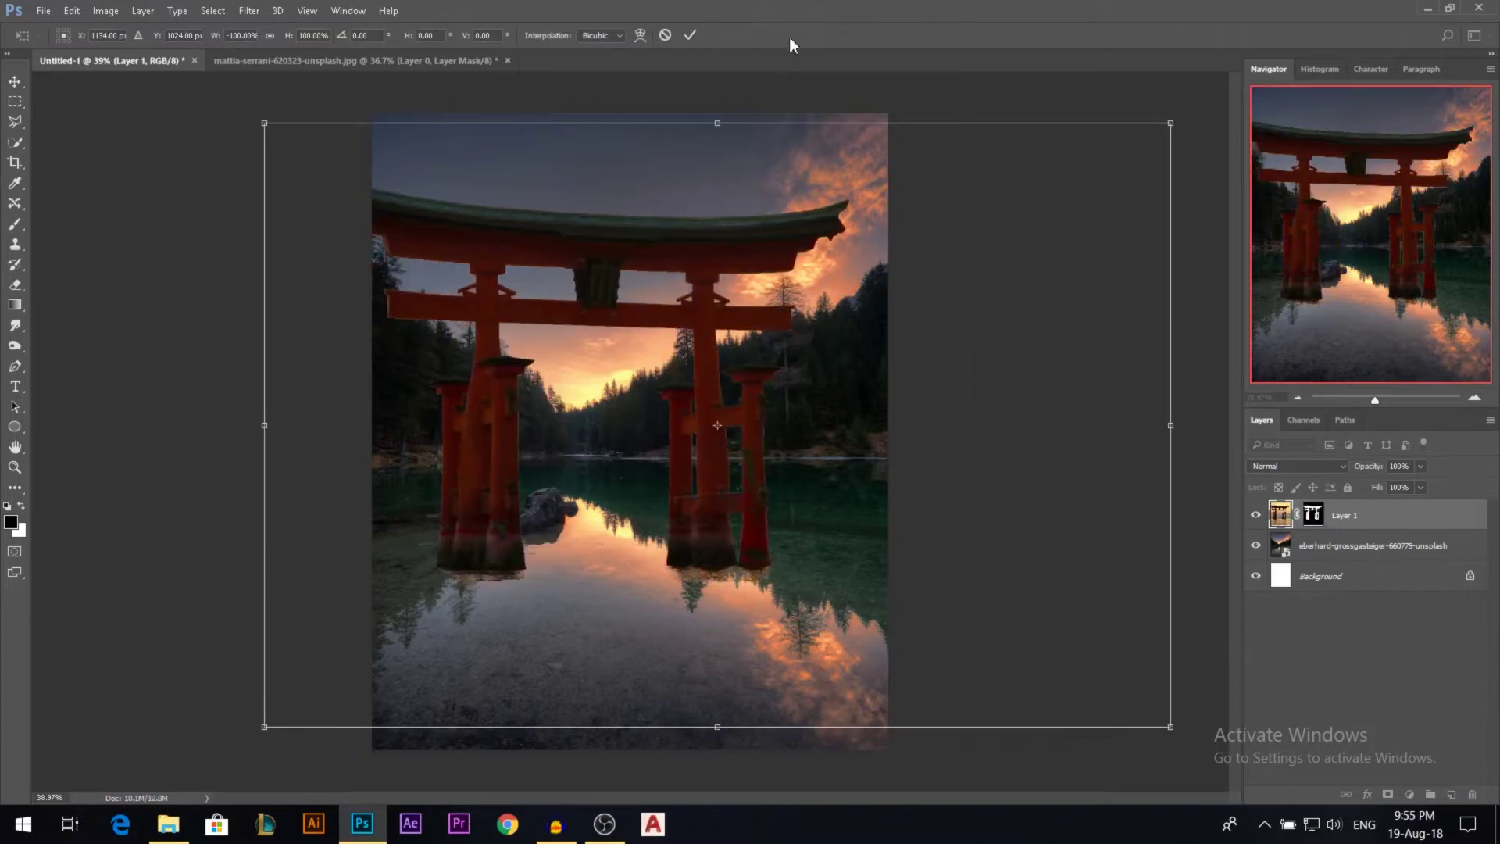
{"action": "left_click", "coordinate": [690, 34]}
- Apply the gate's layer mask, then transform the gate to about 53% width and 55% height with a -1.68° vertical skew, standing it in the lake
{"action": "right_click", "coordinate": [1312, 514]}
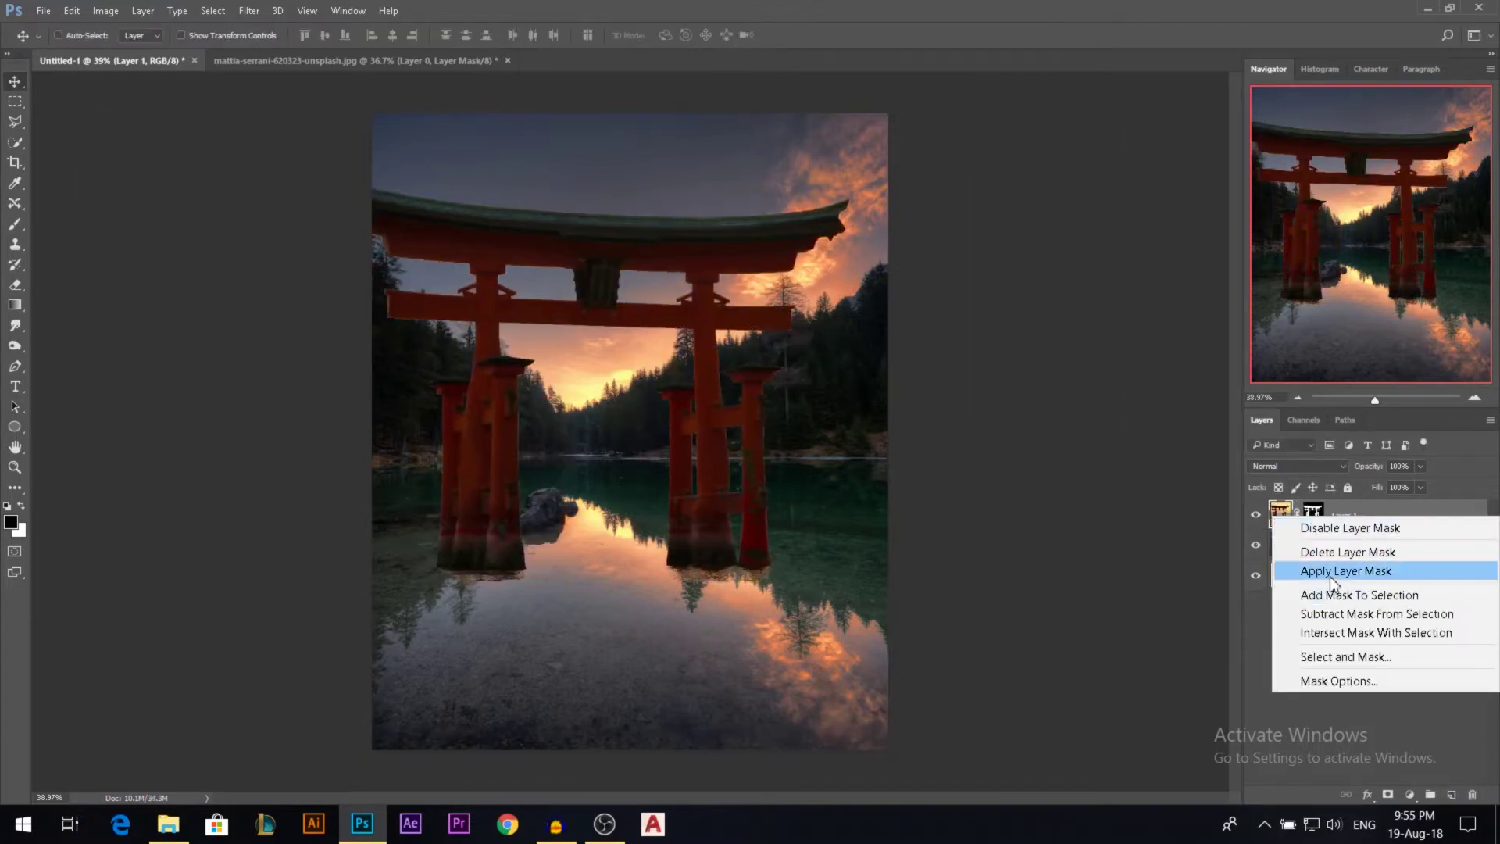
{"action": "left_click", "coordinate": [1330, 575]}
{"action": "key", "text": "ctrl+t"}
{"action": "left_click_drag", "start_coordinate": [1170, 169], "coordinate": [1032, 244]}
{"action": "left_click_drag", "start_coordinate": [792, 426], "coordinate": [717, 383]}
{"action": "left_click_drag", "start_coordinate": [959, 223], "coordinate": [897, 258]}
{"action": "mouse_move", "coordinate": [751, 399]}
{"action": "left_mouse_down"}
{"action": "mouse_move", "coordinate": [723, 399]}
{"action": "mouse_move", "coordinate": [736, 414]}
{"action": "left_mouse_up"}
{"action": "left_click_drag", "start_coordinate": [656, 273], "coordinate": [656, 247]}
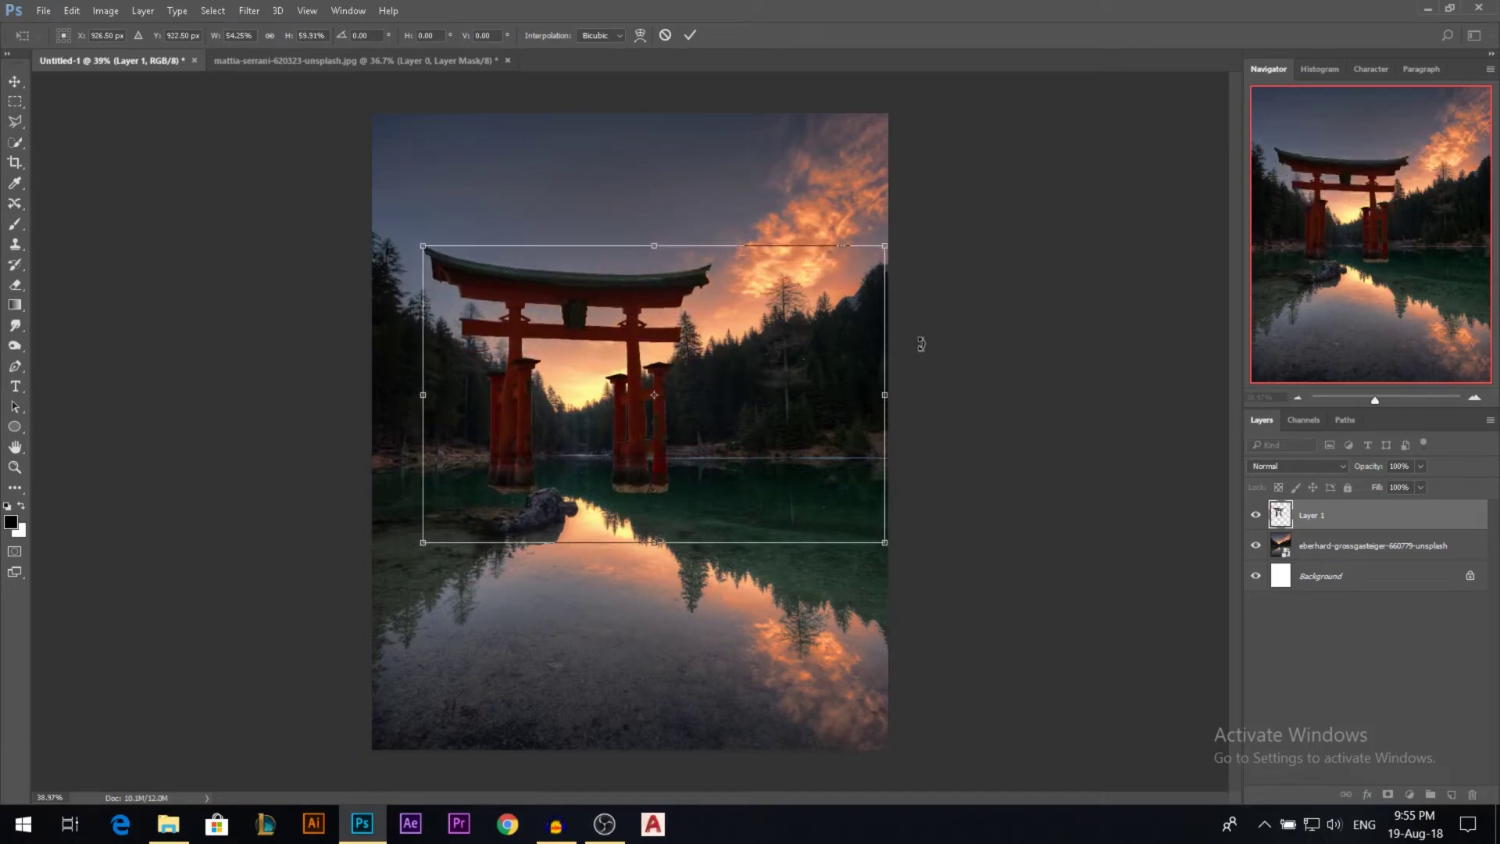
{"action": "left_click_drag", "start_coordinate": [891, 400], "coordinate": [883, 389]}
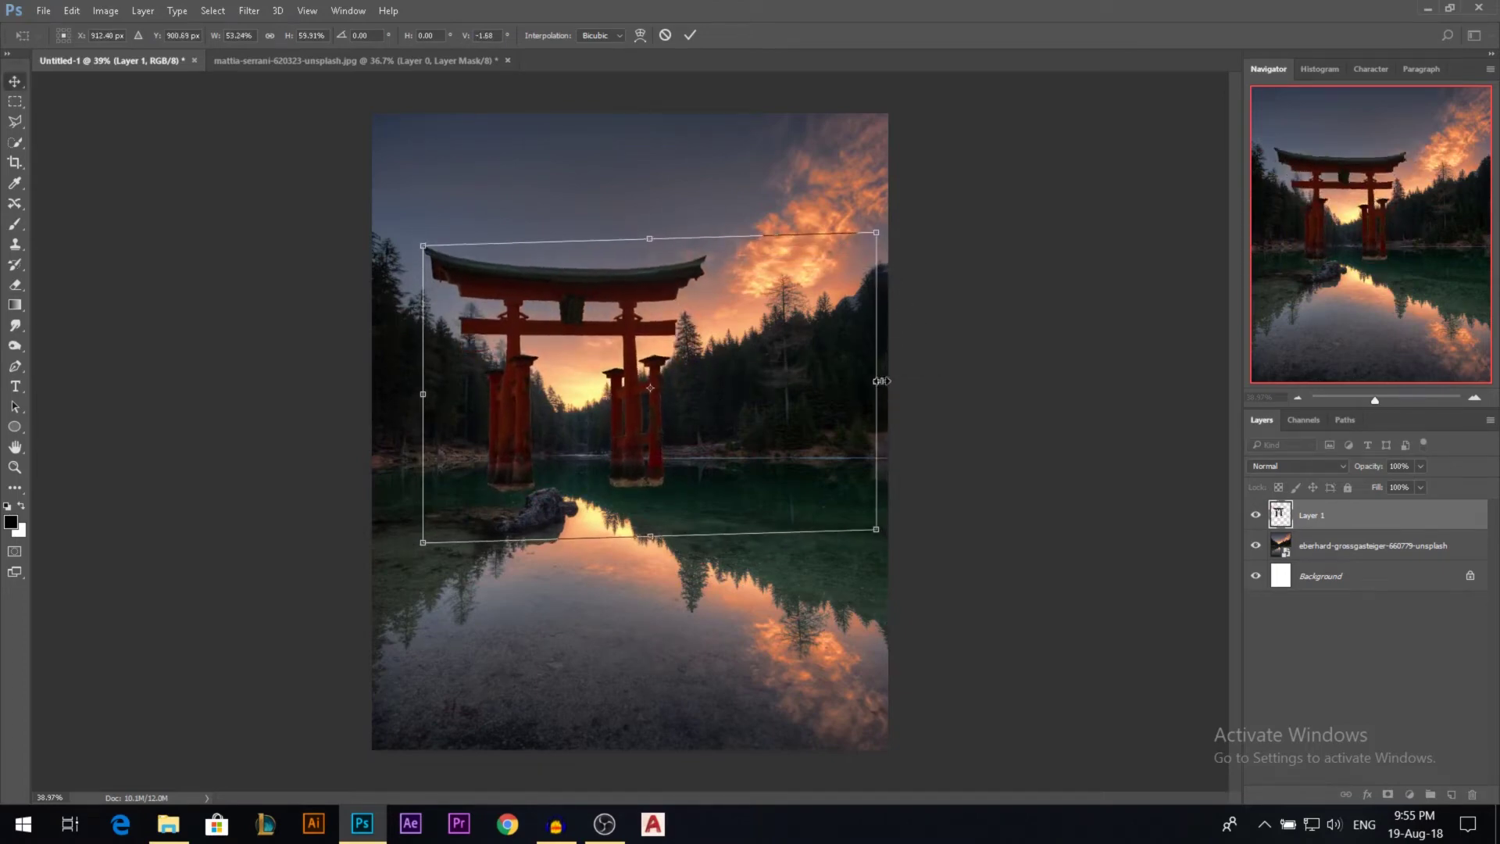
{"action": "key", "text": "Return"}
- Add a layer mask to the gate and paint black with a soft brush to hide the leftover water at the pillar bases
{"action": "scroll", "coordinate": [564, 472], "scroll_direction": "up", "scroll_amount": 18}
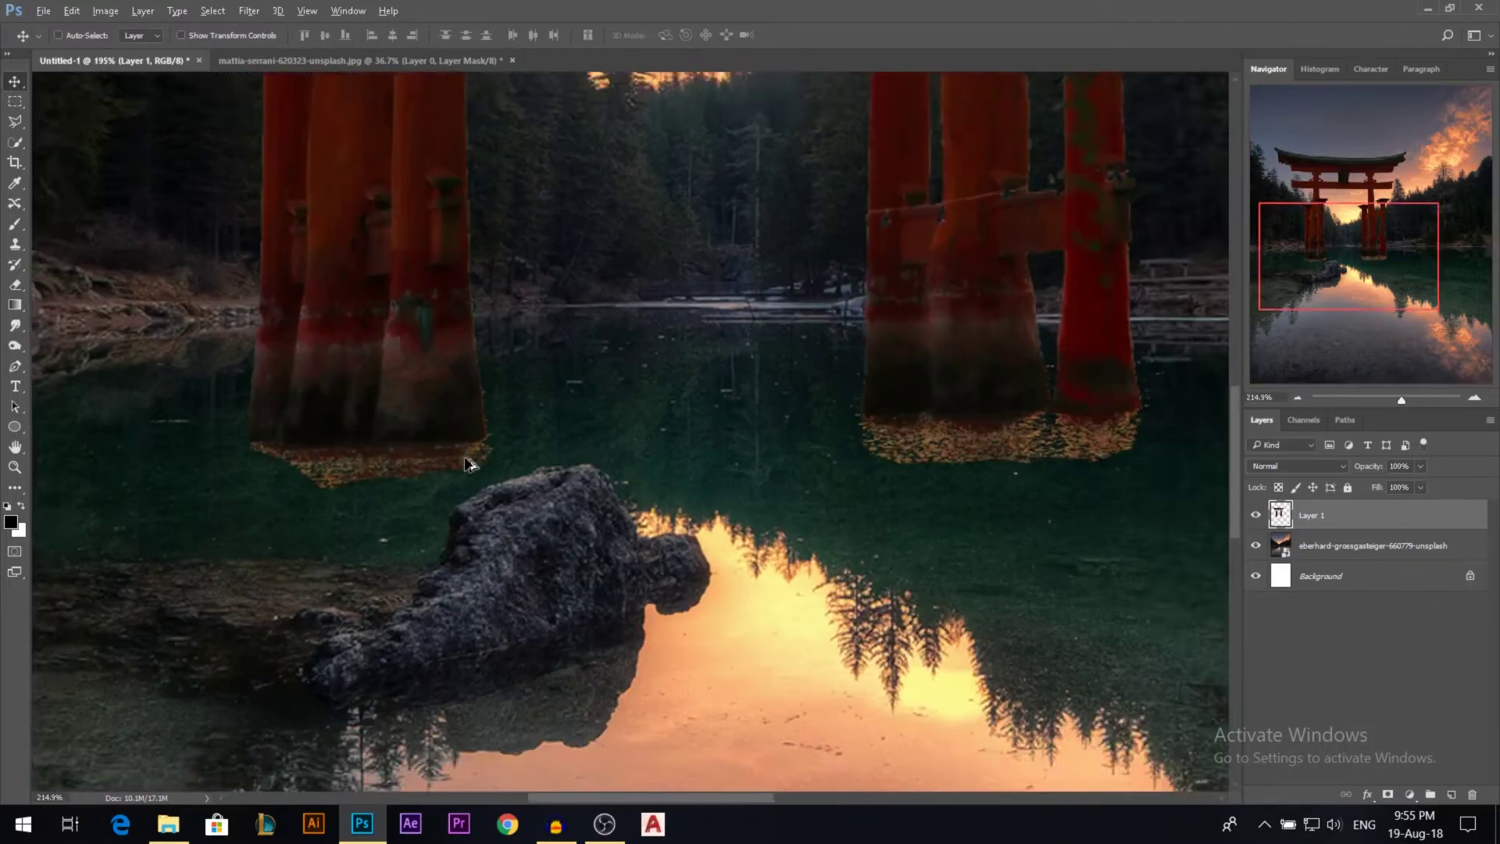
{"action": "scroll", "coordinate": [344, 461], "scroll_direction": "down", "scroll_amount": 4}
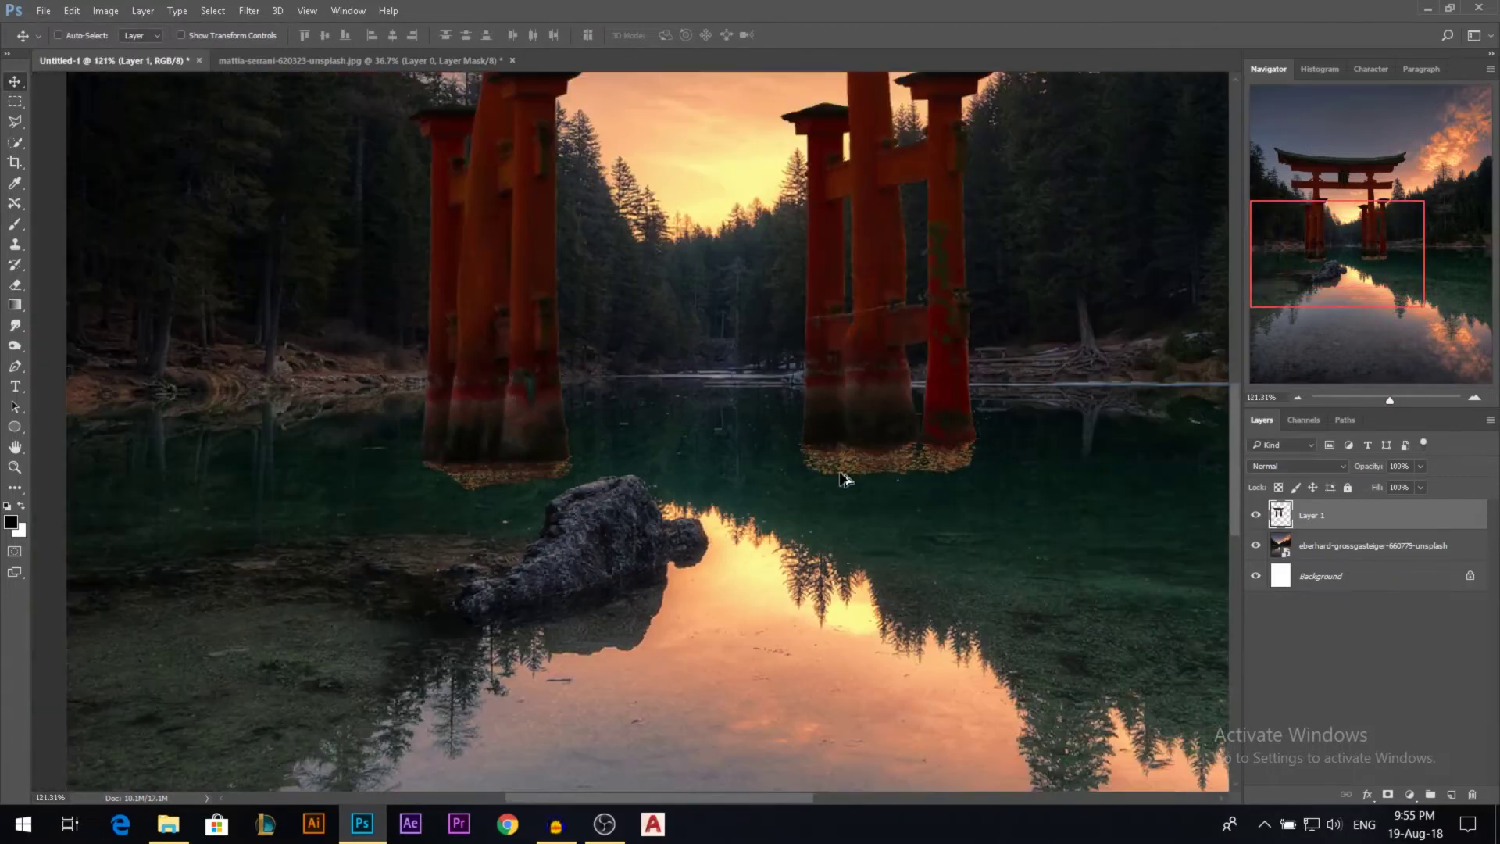
{"action": "left_click", "coordinate": [1397, 793]}
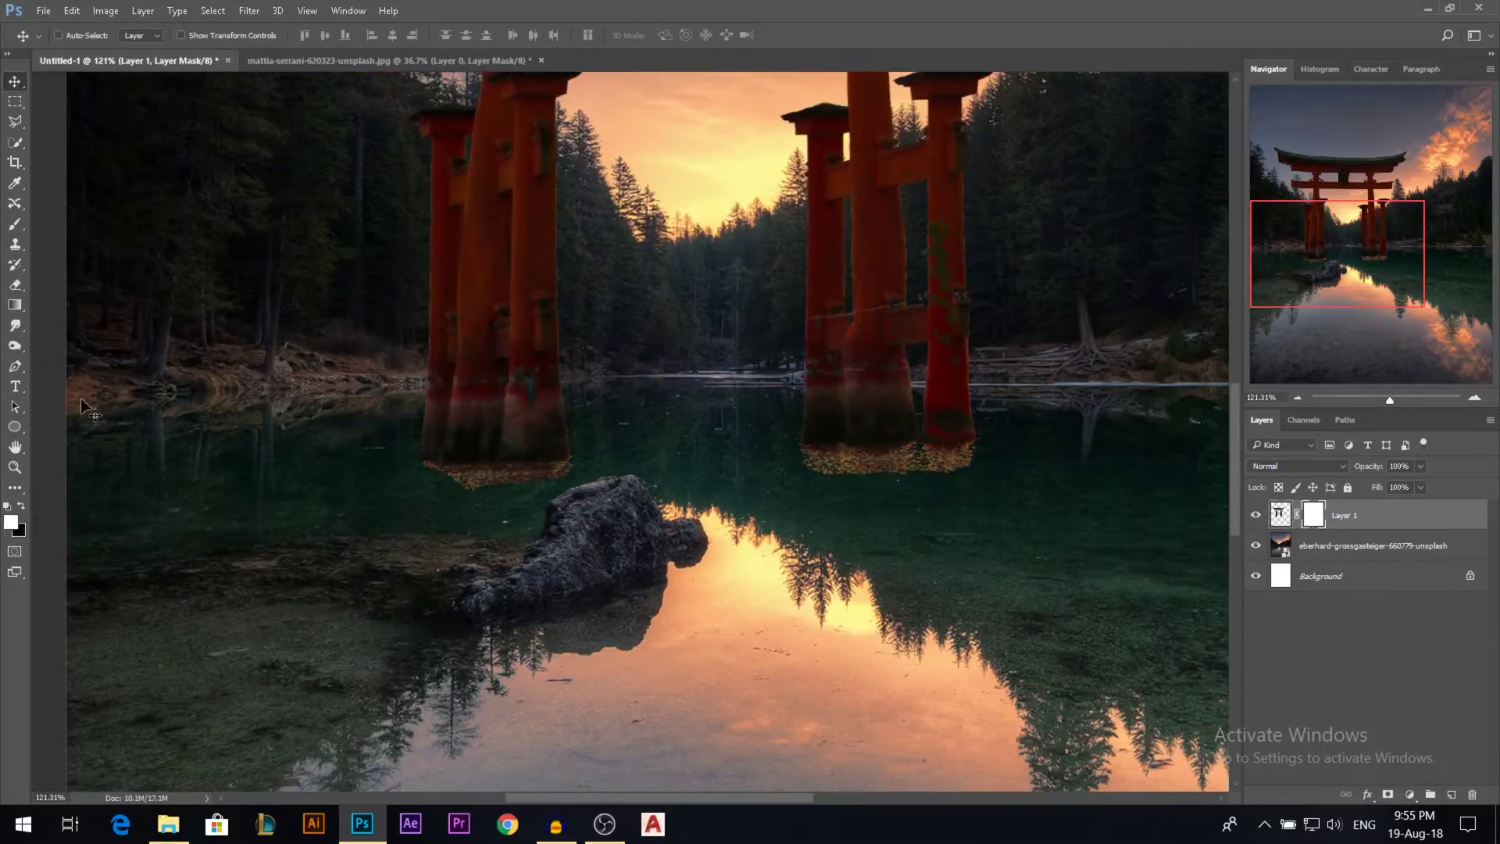
{"action": "key", "text": "b"}
{"action": "right_click", "coordinate": [677, 475]}
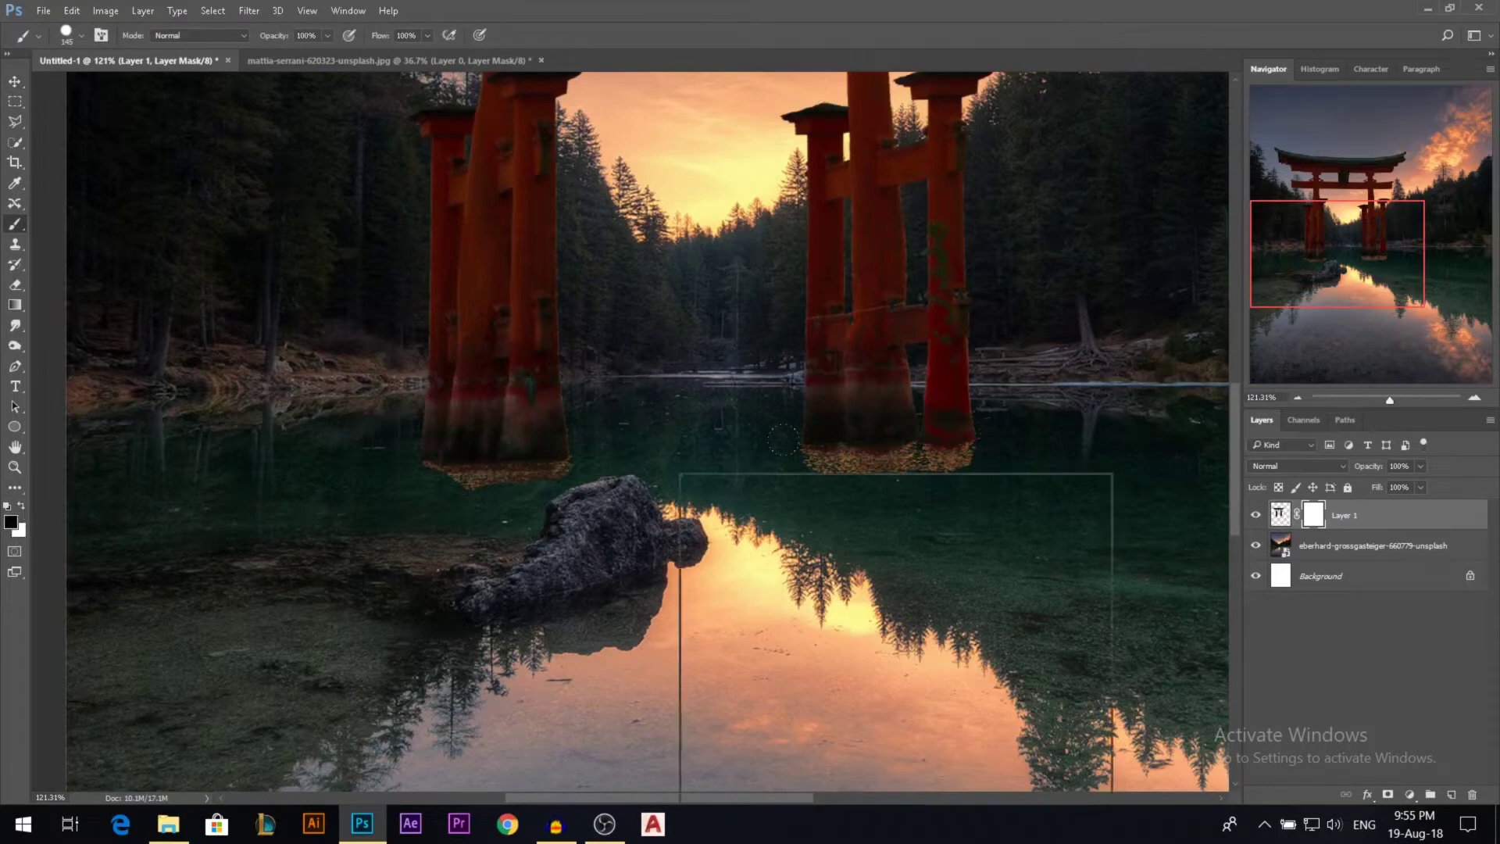
{"action": "mouse_move", "coordinate": [810, 547]}
{"action": "left_mouse_down"}
{"action": "mouse_move", "coordinate": [595, 471]}
{"action": "mouse_move", "coordinate": [458, 490]}
{"action": "left_mouse_up"}
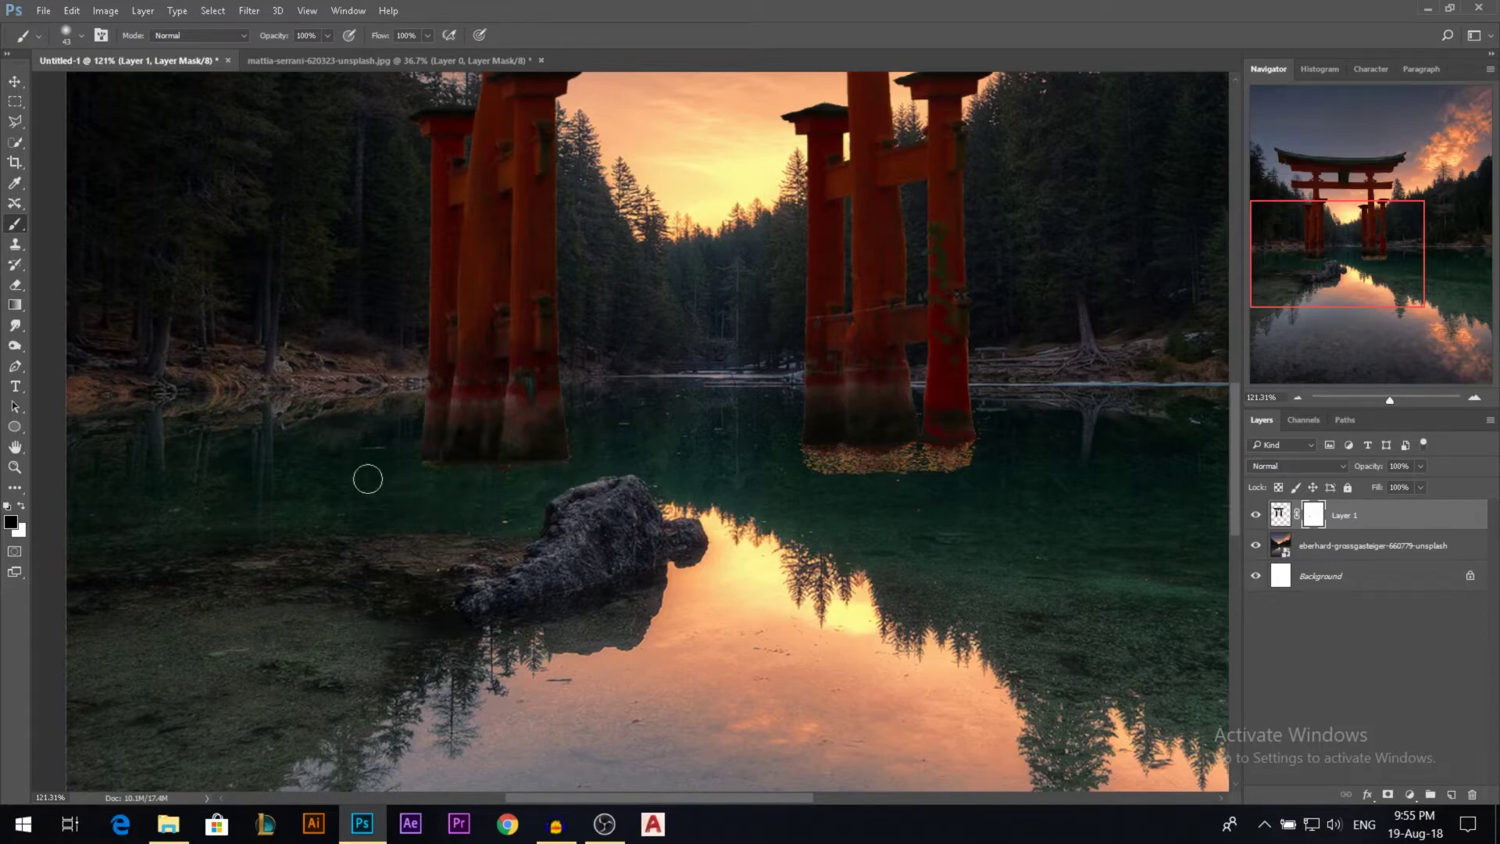
{"action": "mouse_move", "coordinate": [820, 466]}
{"action": "left_mouse_down"}
{"action": "mouse_move", "coordinate": [968, 492]}
{"action": "mouse_move", "coordinate": [911, 459]}
{"action": "mouse_move", "coordinate": [1030, 459]}
{"action": "mouse_move", "coordinate": [959, 462]}
{"action": "left_mouse_up"}
{"action": "right_click", "coordinate": [980, 458], "text": "alt"}
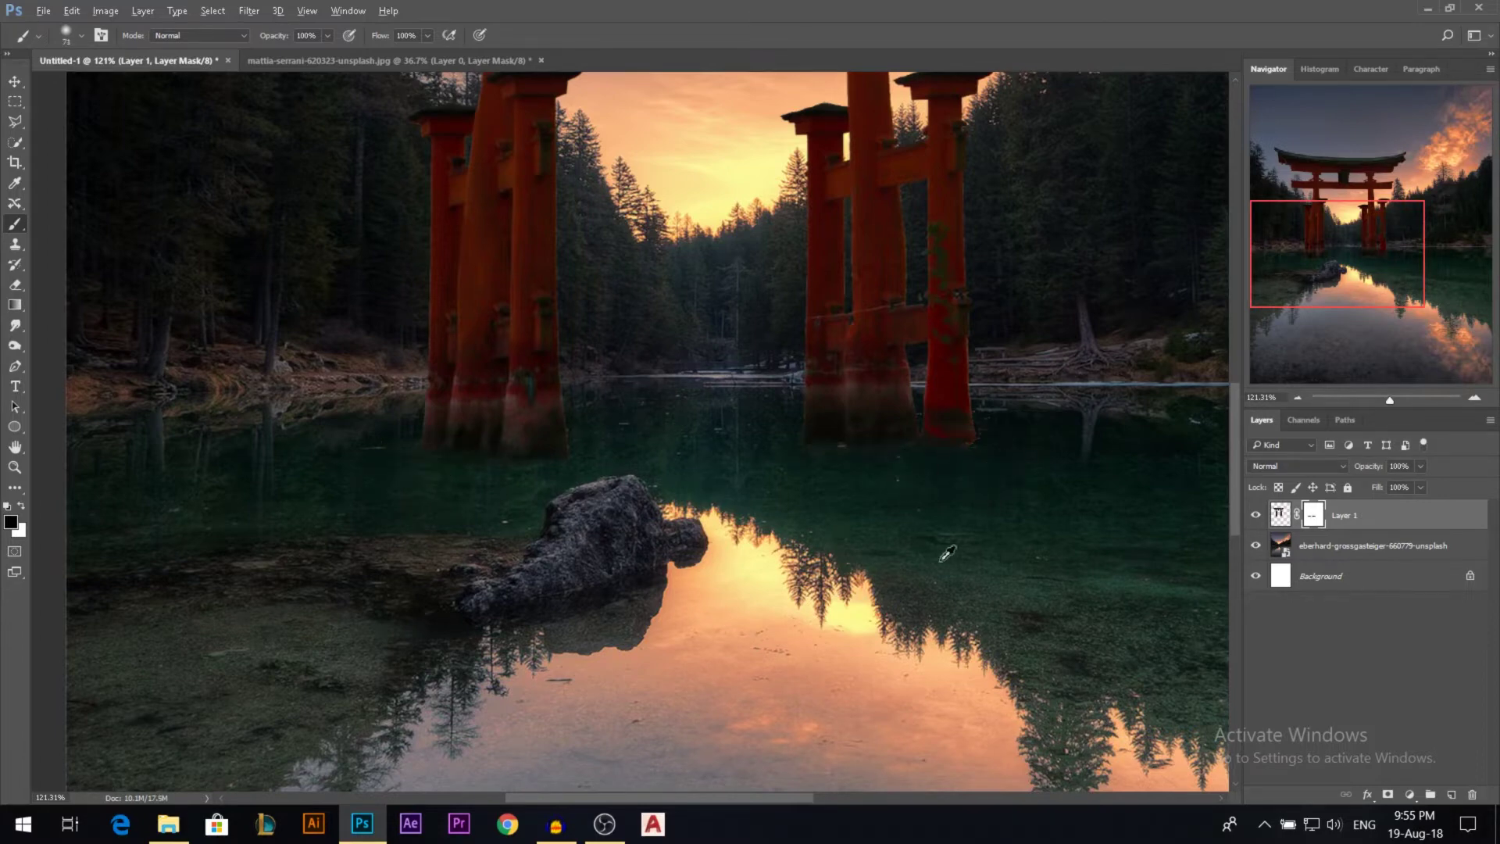
- Duplicate the eberhard-grossgasteiger-660779-unsplash lake layer and rasterize the copy
{"action": "scroll", "coordinate": [922, 561], "scroll_direction": "down", "scroll_amount": 5}
{"action": "left_click", "coordinate": [15, 81]}
{"action": "scroll", "coordinate": [789, 599], "scroll_direction": "down", "scroll_amount": 2}
{"action": "scroll", "coordinate": [789, 607], "scroll_direction": "up", "scroll_amount": 3}
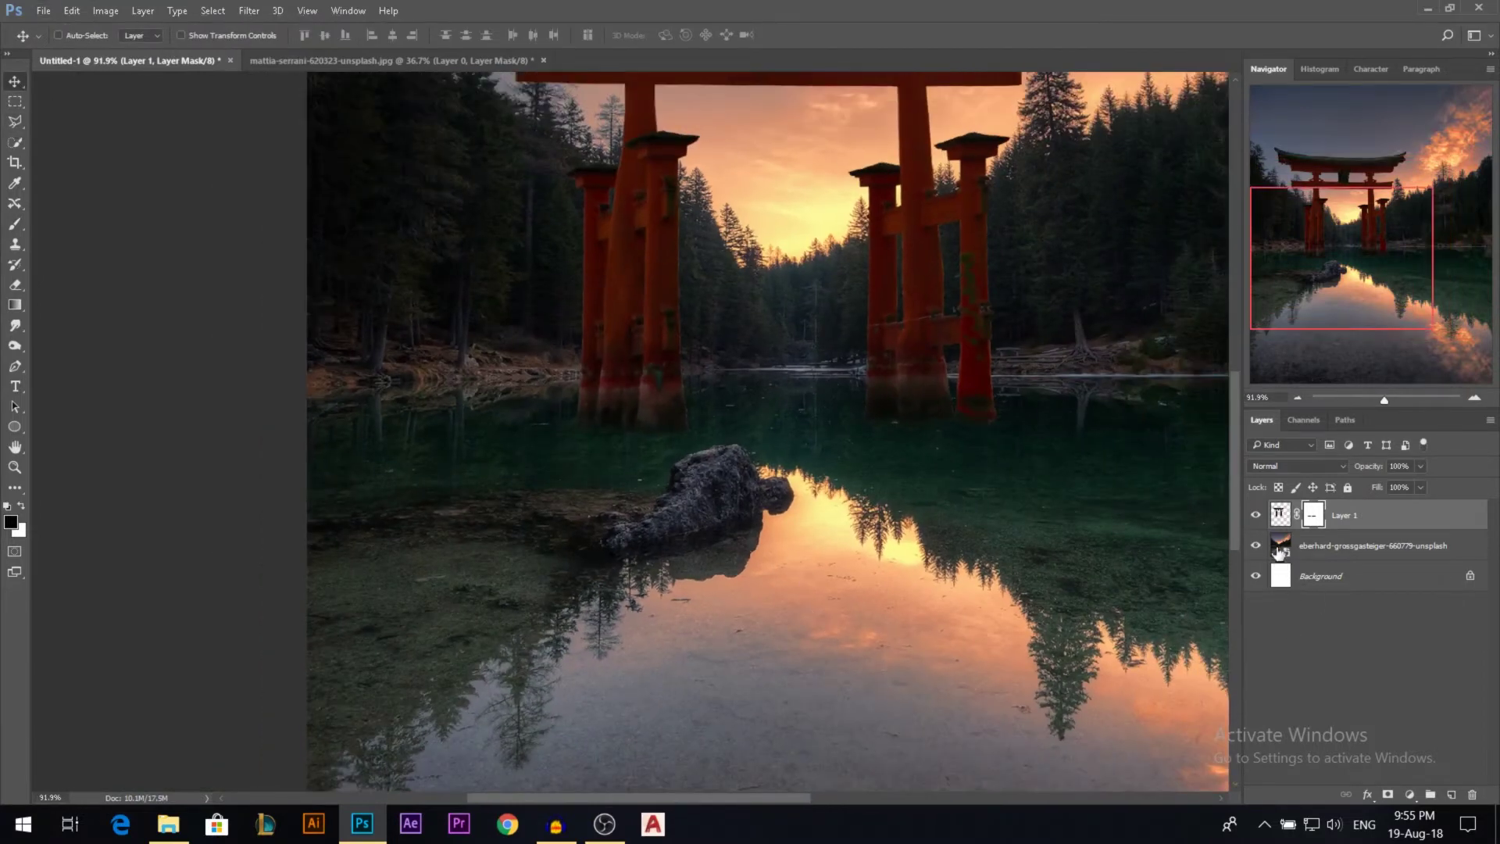
{"action": "left_click", "coordinate": [1279, 556]}
{"action": "scroll", "coordinate": [782, 578], "scroll_direction": "down", "scroll_amount": 1}
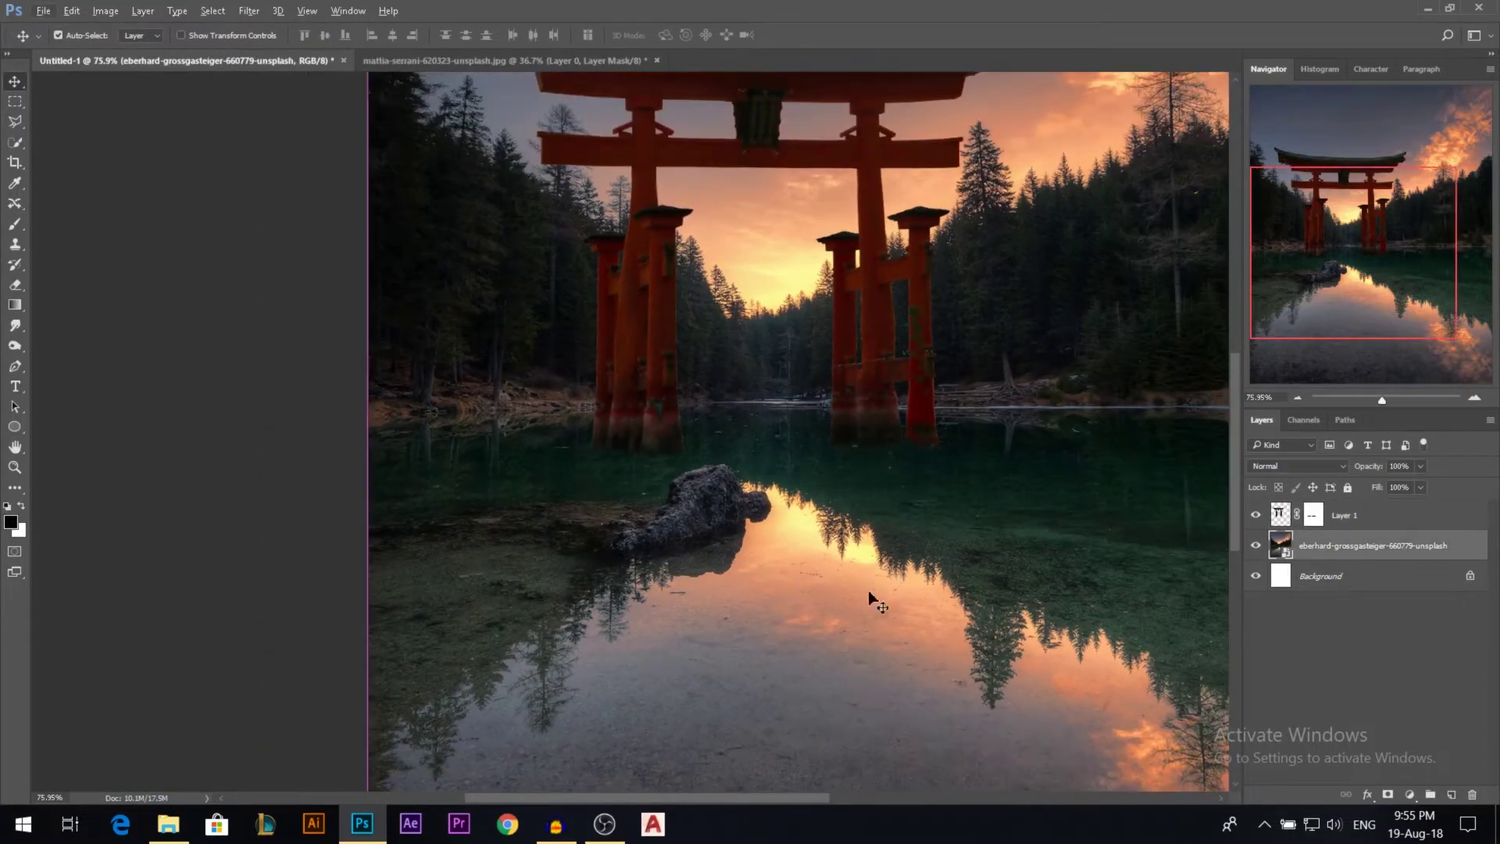
{"action": "key", "text": "ctrl+j"}
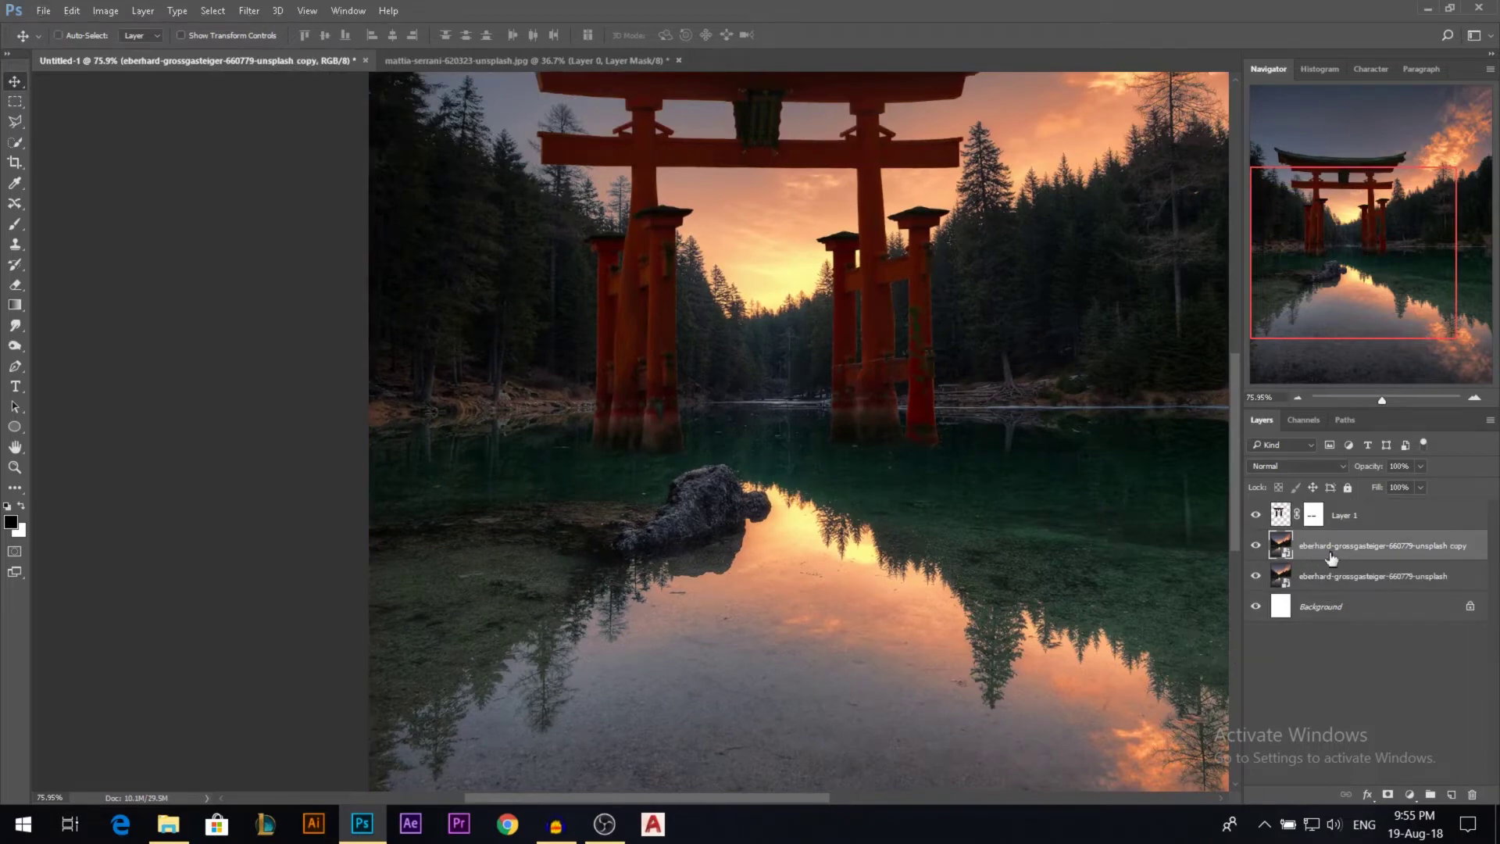
{"action": "right_click", "coordinate": [1332, 558]}
{"action": "left_click", "coordinate": [992, 435]}
- Clone the sunset reflection over the rock in the lake with the Clone Stamp on the rasterized copy
{"action": "key", "text": "s"}
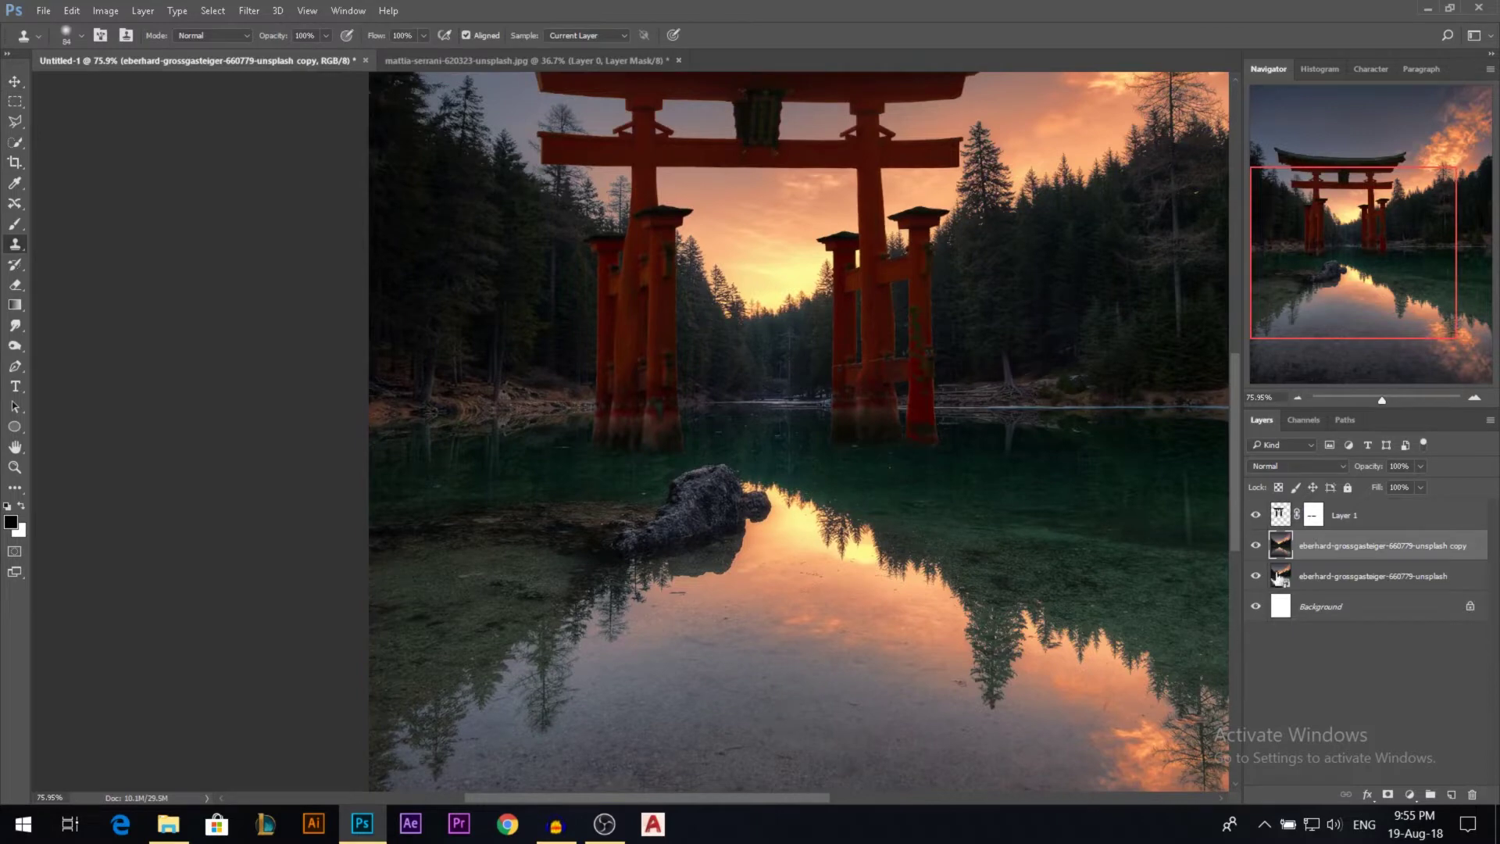
{"action": "left_click_drag", "start_coordinate": [737, 618], "coordinate": [763, 594]}
{"action": "mouse_move", "coordinate": [734, 547]}
{"action": "left_mouse_down"}
{"action": "mouse_move", "coordinate": [715, 539]}
{"action": "mouse_move", "coordinate": [758, 515]}
{"action": "mouse_move", "coordinate": [779, 539]}
{"action": "mouse_move", "coordinate": [744, 513]}
{"action": "mouse_move", "coordinate": [753, 500]}
{"action": "mouse_move", "coordinate": [754, 606]}
{"action": "mouse_move", "coordinate": [769, 545]}
{"action": "mouse_move", "coordinate": [707, 506]}
{"action": "left_mouse_up"}
{"action": "left_click", "coordinate": [787, 562], "text": "alt"}
{"action": "left_click", "coordinate": [794, 536], "text": "alt"}
{"action": "left_click", "coordinate": [772, 533], "text": "alt"}
{"action": "left_click", "coordinate": [1256, 545]}
{"action": "left_click", "coordinate": [765, 550], "text": "alt"}
{"action": "left_click", "coordinate": [696, 540]}
{"action": "left_click", "coordinate": [680, 538]}
{"action": "left_click", "coordinate": [763, 566], "text": "alt"}
{"action": "left_click", "coordinate": [672, 545]}
{"action": "mouse_move", "coordinate": [672, 543]}
{"action": "left_mouse_down"}
{"action": "mouse_move", "coordinate": [672, 515]}
{"action": "mouse_move", "coordinate": [725, 516]}
{"action": "left_mouse_up"}
- Undo the last clone strokes and repaint the reflection over the rock's right side with a resized stamp
{"action": "right_click", "coordinate": [775, 534], "text": "alt"}
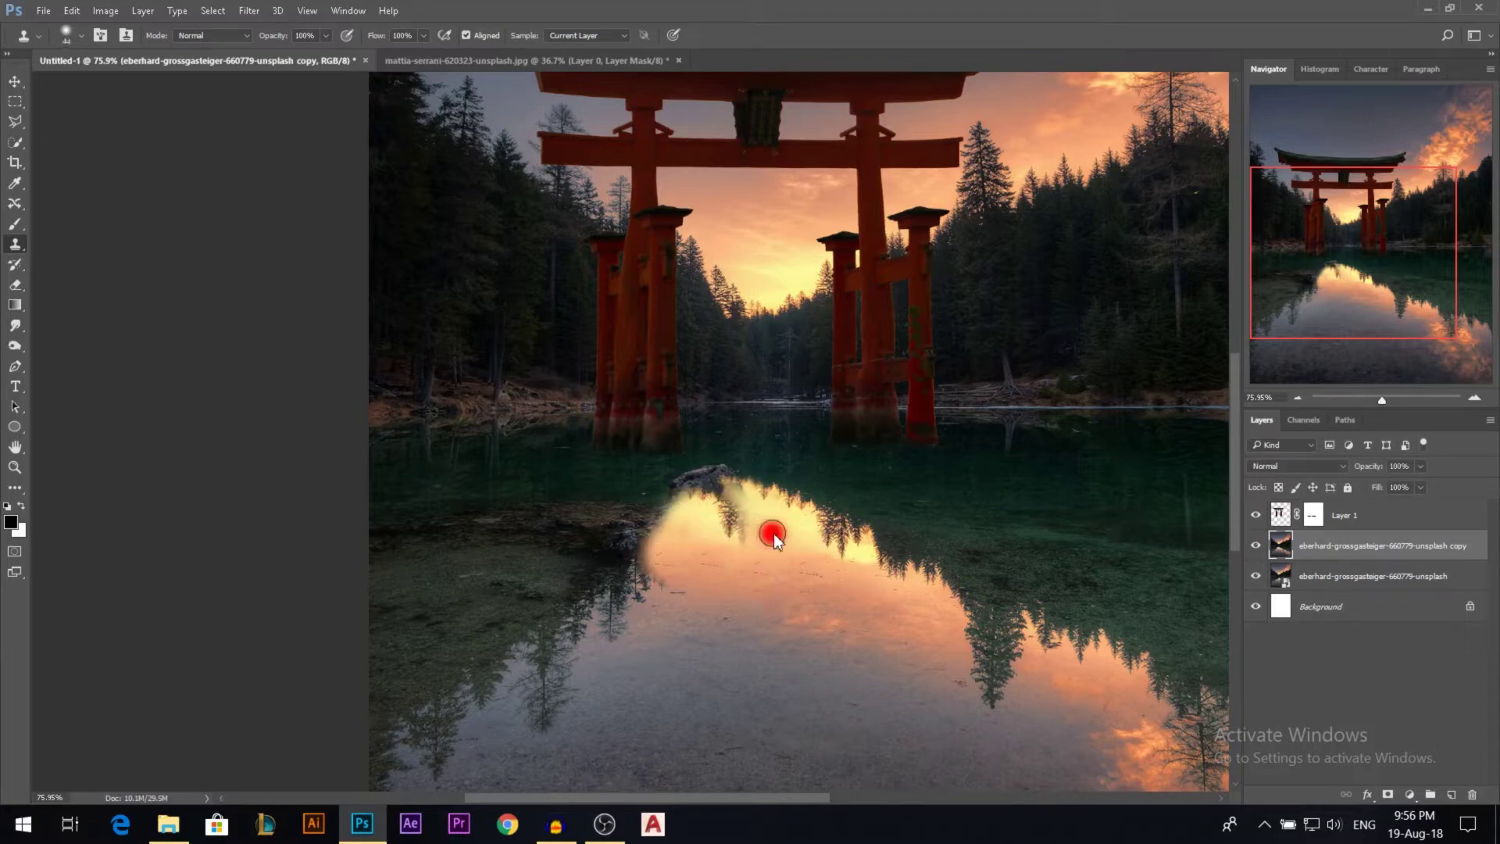
{"action": "key", "text": "ctrl+alt+z"}
{"action": "mouse_move", "coordinate": [715, 488]}
{"action": "left_mouse_down"}
{"action": "mouse_move", "coordinate": [733, 519]}
{"action": "mouse_move", "coordinate": [693, 501]}
{"action": "left_mouse_up"}
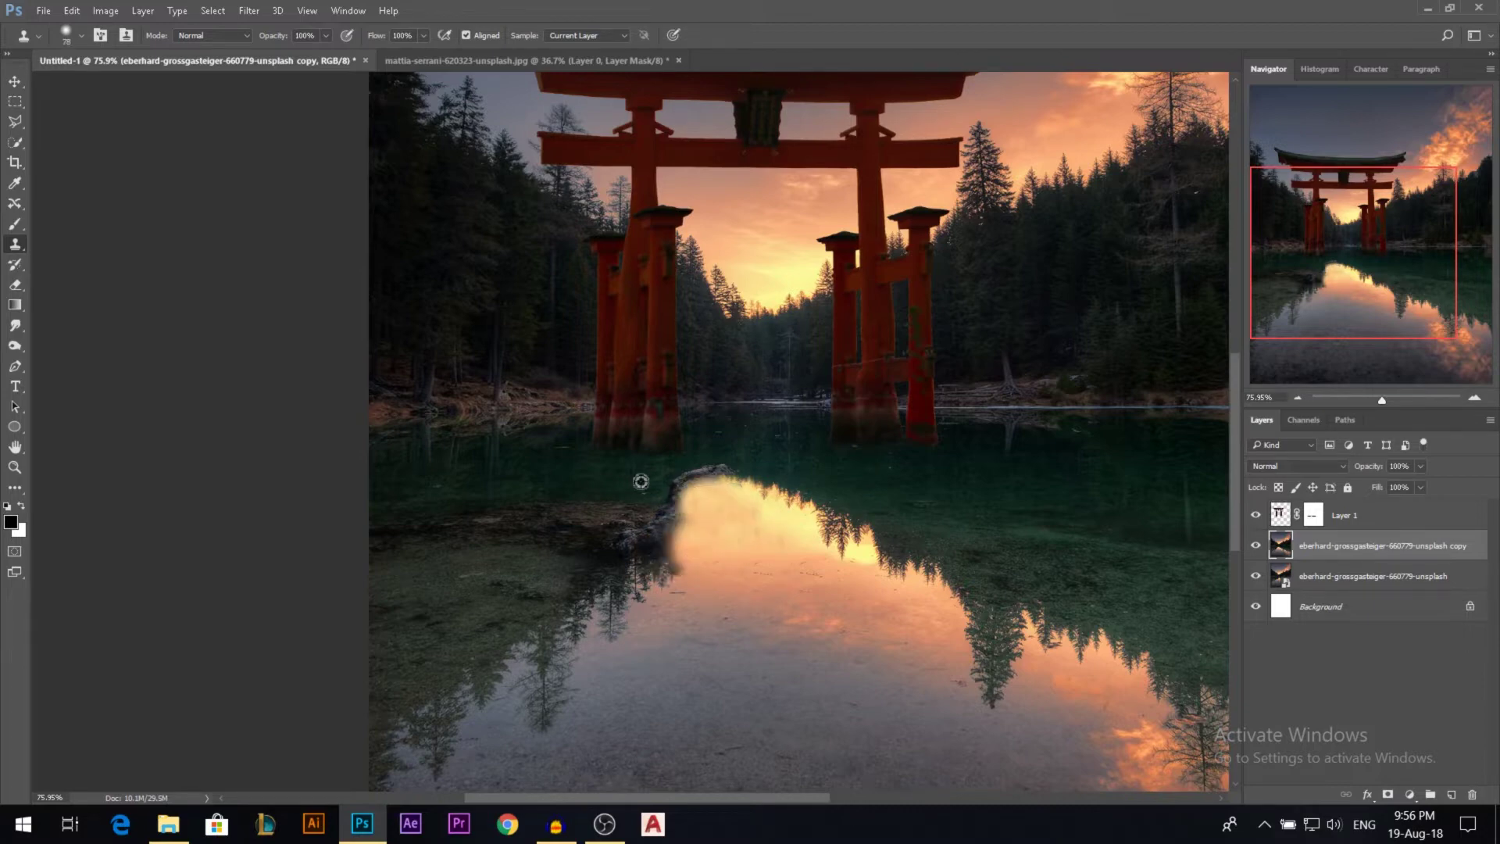
- Clone dark green water and lakebed over the rest of the rock, redoing the last stroke along the reflection's edge
{"action": "left_click", "coordinate": [642, 482], "text": "alt"}
{"action": "left_click_drag", "start_coordinate": [710, 472], "coordinate": [762, 458]}
{"action": "mouse_move", "coordinate": [650, 521]}
{"action": "left_mouse_down"}
{"action": "mouse_move", "coordinate": [642, 511]}
{"action": "mouse_move", "coordinate": [665, 537]}
{"action": "mouse_move", "coordinate": [597, 528]}
{"action": "mouse_move", "coordinate": [673, 519]}
{"action": "mouse_move", "coordinate": [664, 438]}
{"action": "left_mouse_up"}
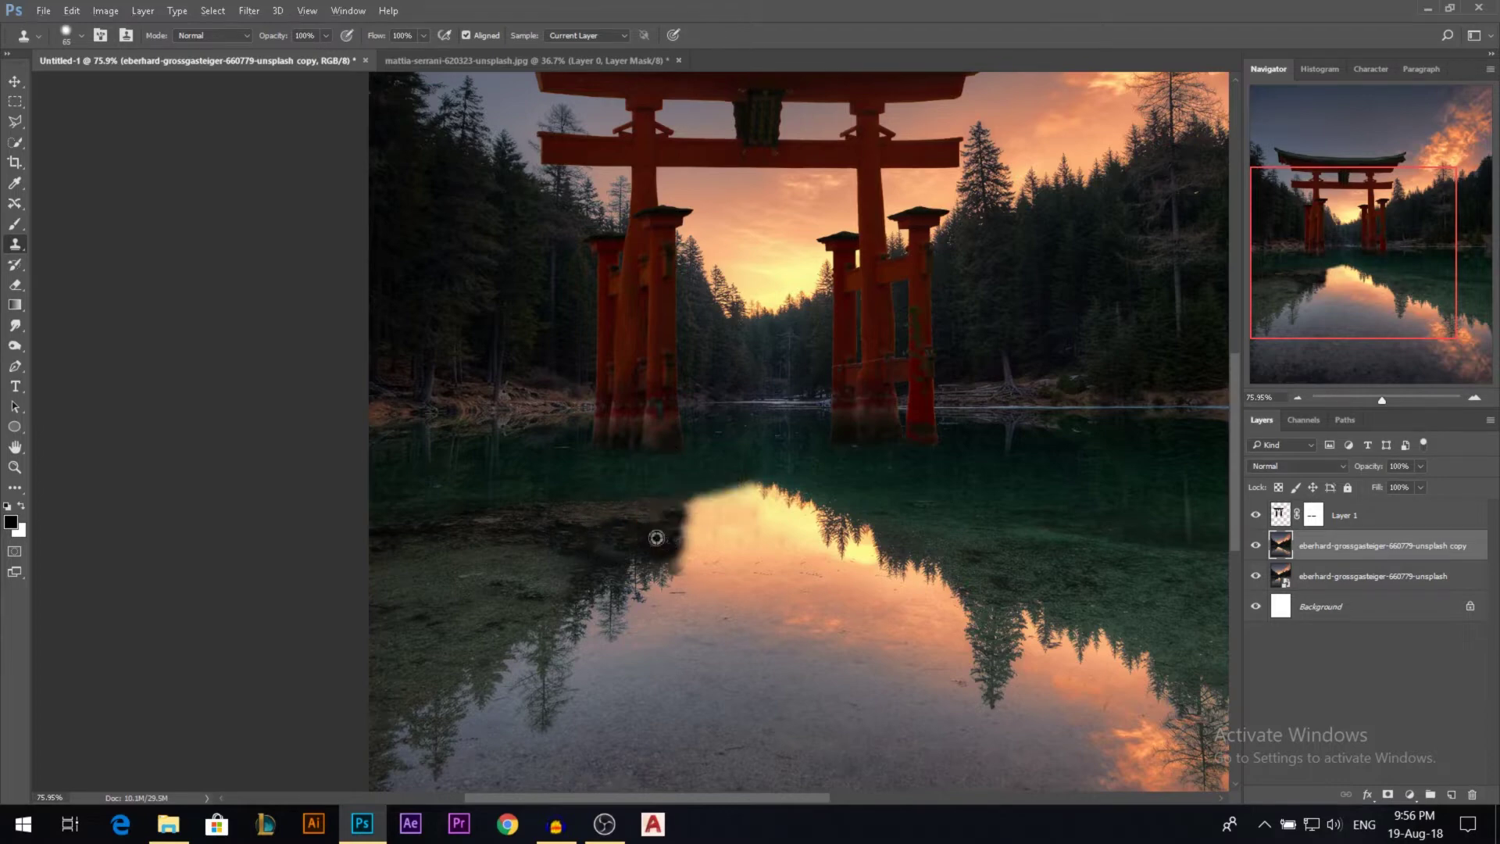
{"action": "left_click_drag", "start_coordinate": [657, 537], "coordinate": [676, 515]}
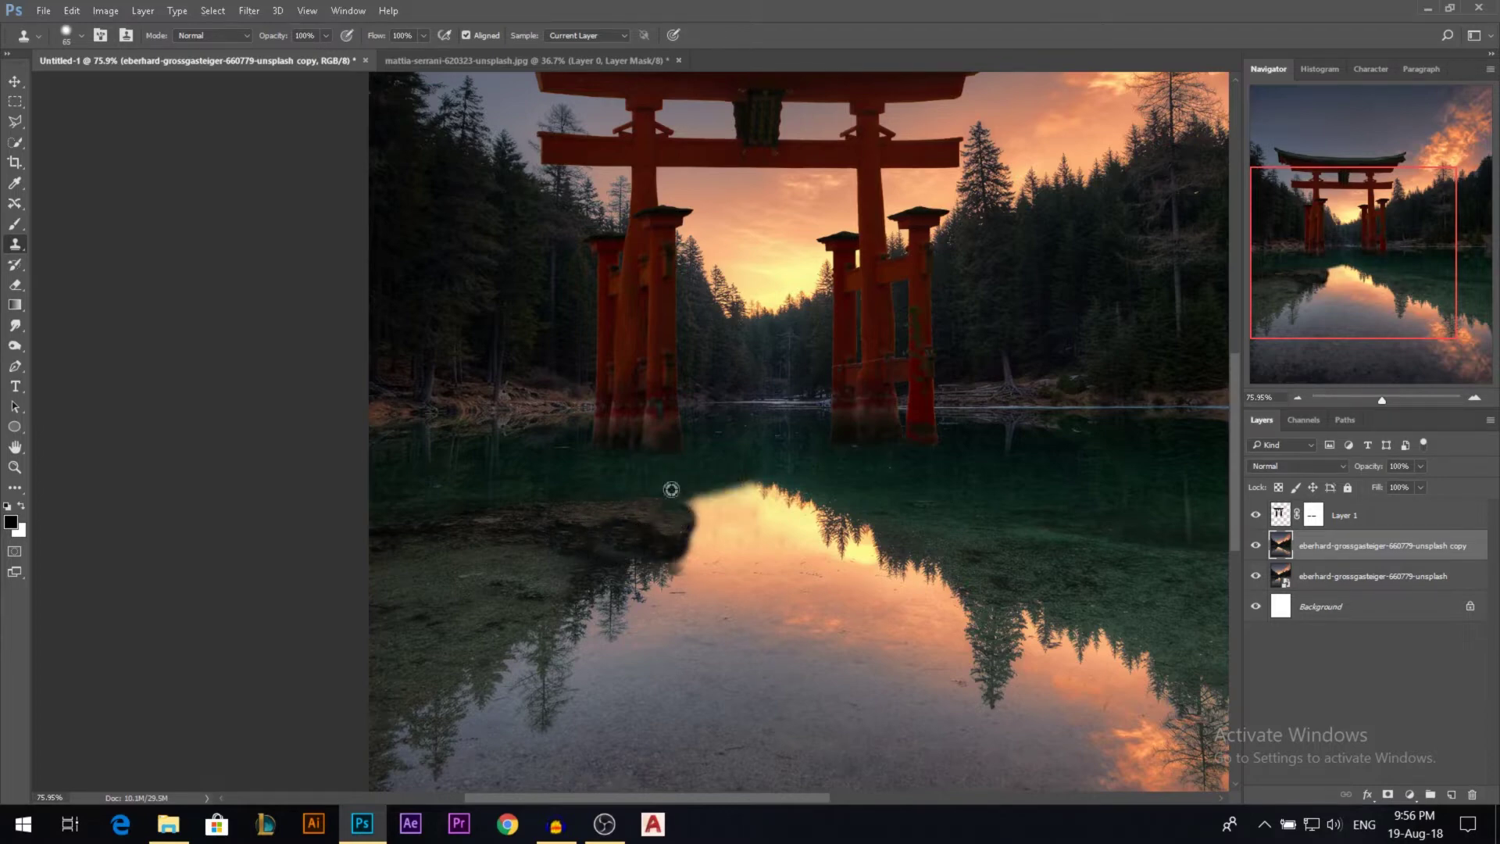
{"action": "key", "text": "ctrl+alt+z"}
{"action": "left_click_drag", "start_coordinate": [648, 535], "coordinate": [673, 515]}
{"action": "scroll", "coordinate": [775, 574], "scroll_direction": "down", "scroll_amount": 5}
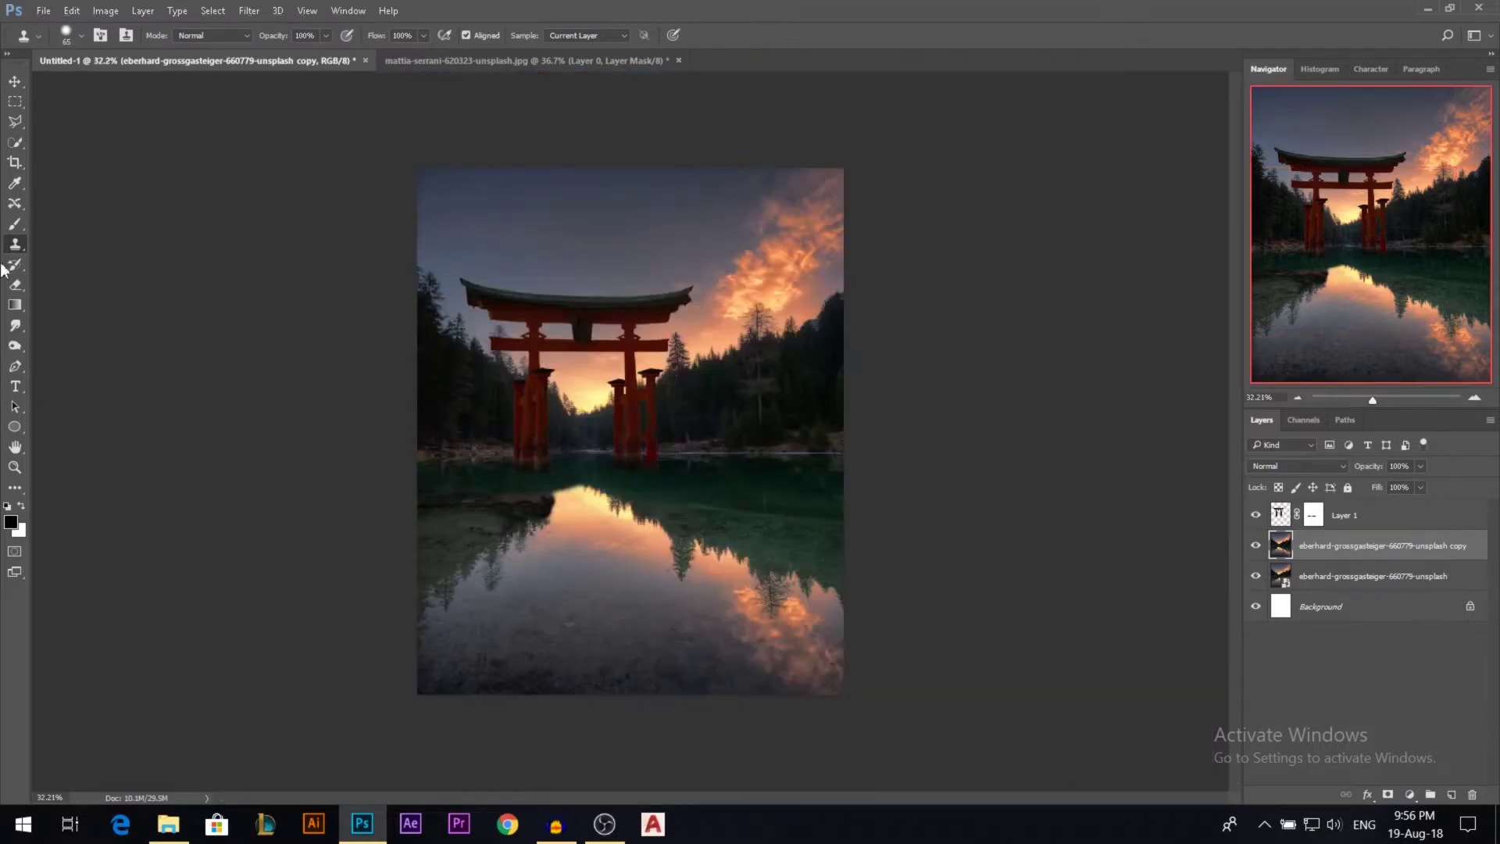
{"action": "left_click", "coordinate": [14, 81]}
{"action": "scroll", "coordinate": [625, 415], "scroll_direction": "up", "scroll_amount": 3}
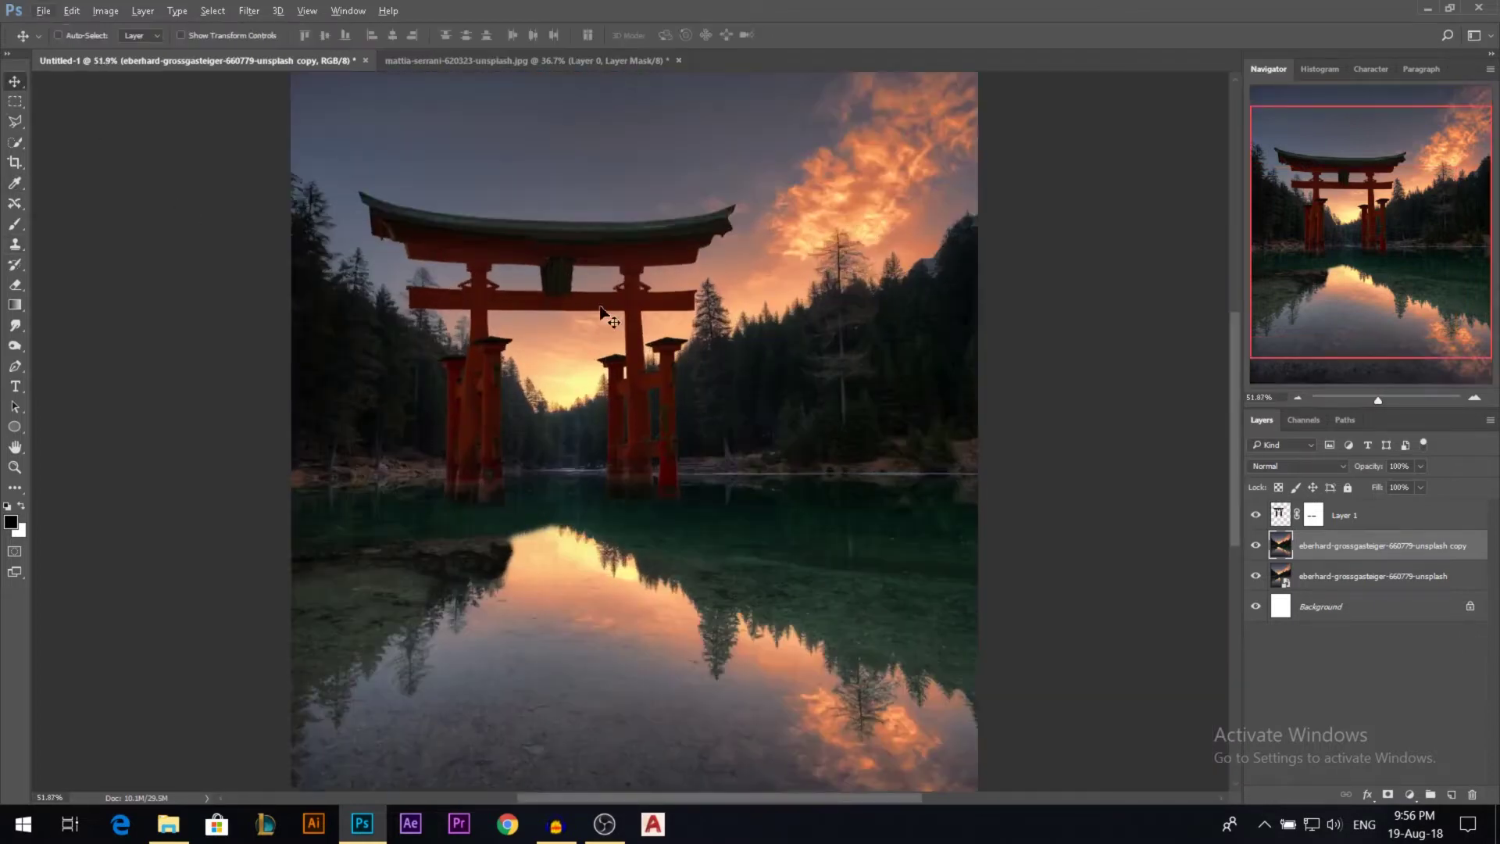
{"action": "left_click", "coordinate": [625, 321]}
{"action": "left_click_drag", "start_coordinate": [622, 312], "coordinate": [621, 291]}
{"action": "key", "text": "ctrl+z"}
- Duplicate the gate layer directly beneath the original and apply the copy's layer mask
{"action": "left_click_drag", "start_coordinate": [1341, 522], "coordinate": [1337, 552]}
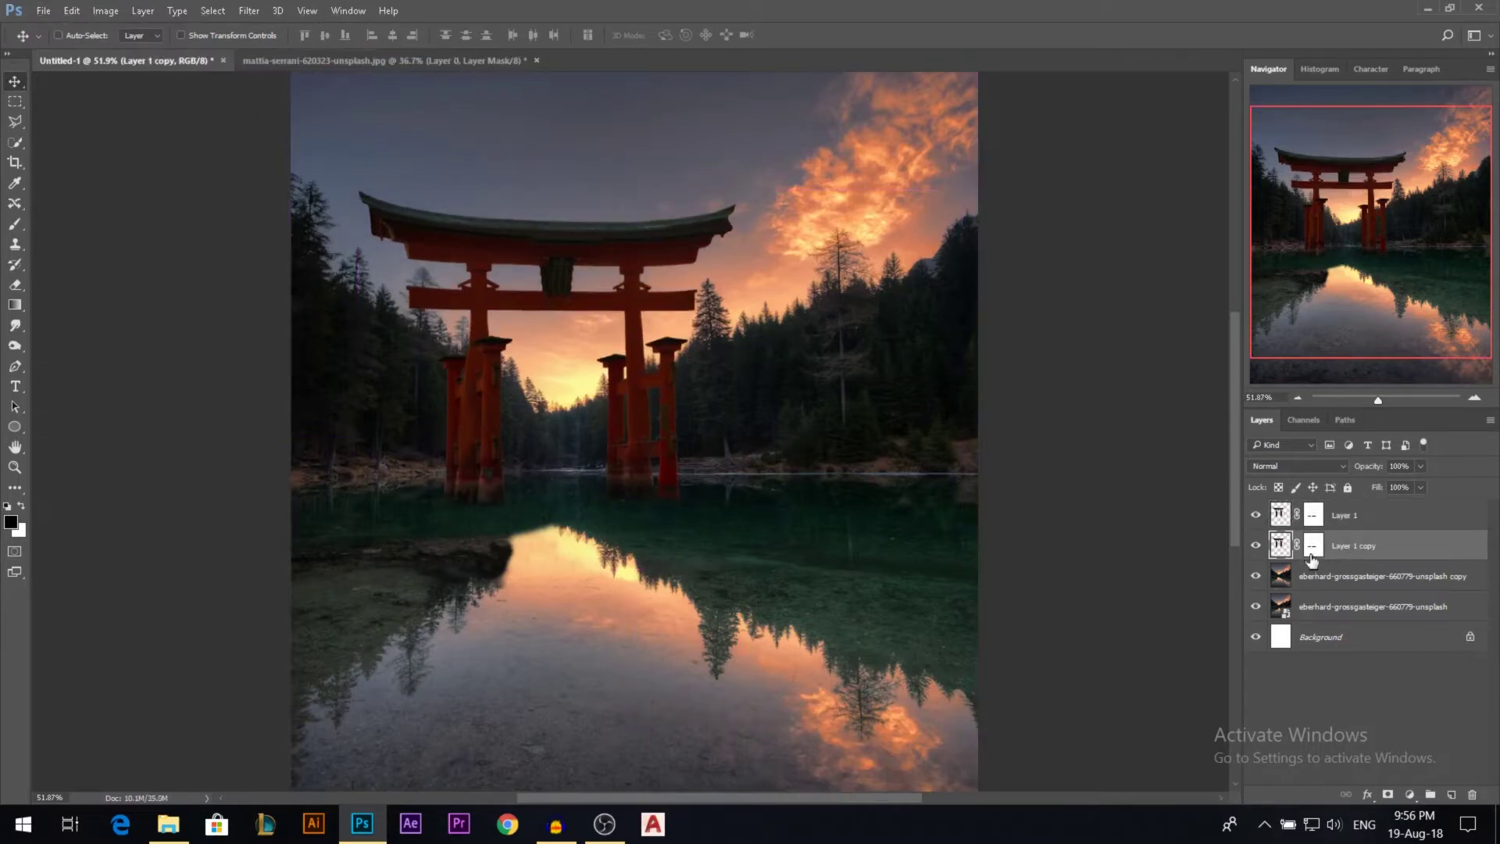
{"action": "right_click", "coordinate": [1312, 546]}
{"action": "left_click", "coordinate": [1335, 605]}
- Flip the copied gate layer vertically and move it down beneath the original gate as its reflection in the lake
{"action": "scroll", "coordinate": [688, 432], "scroll_direction": "down", "scroll_amount": 2}
{"action": "key", "text": "ctrl"}
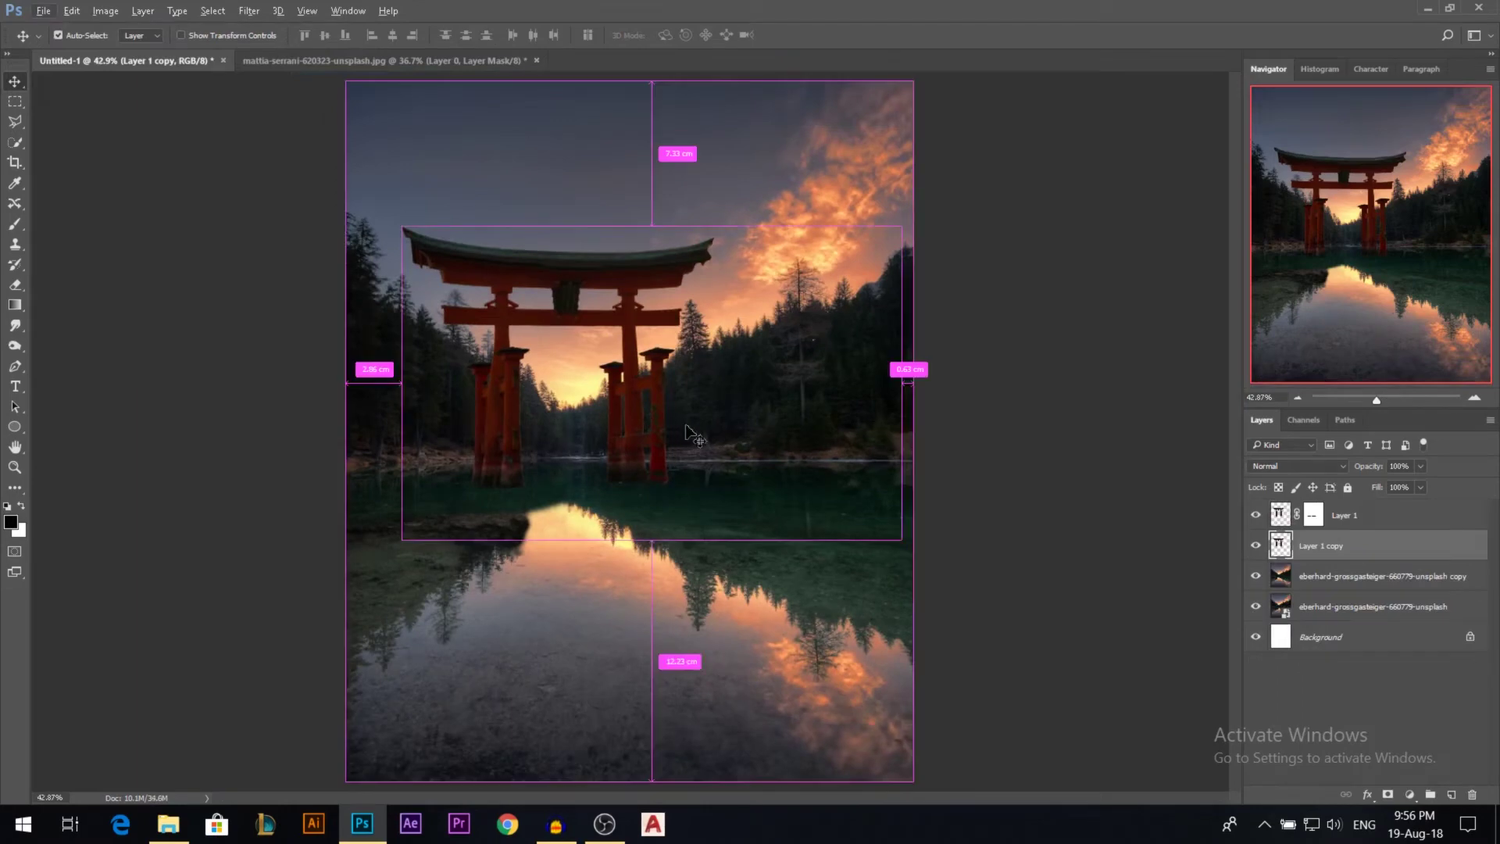
{"action": "key", "text": "ctrl+t"}
{"action": "right_click", "coordinate": [654, 305]}
{"action": "left_click", "coordinate": [703, 586]}
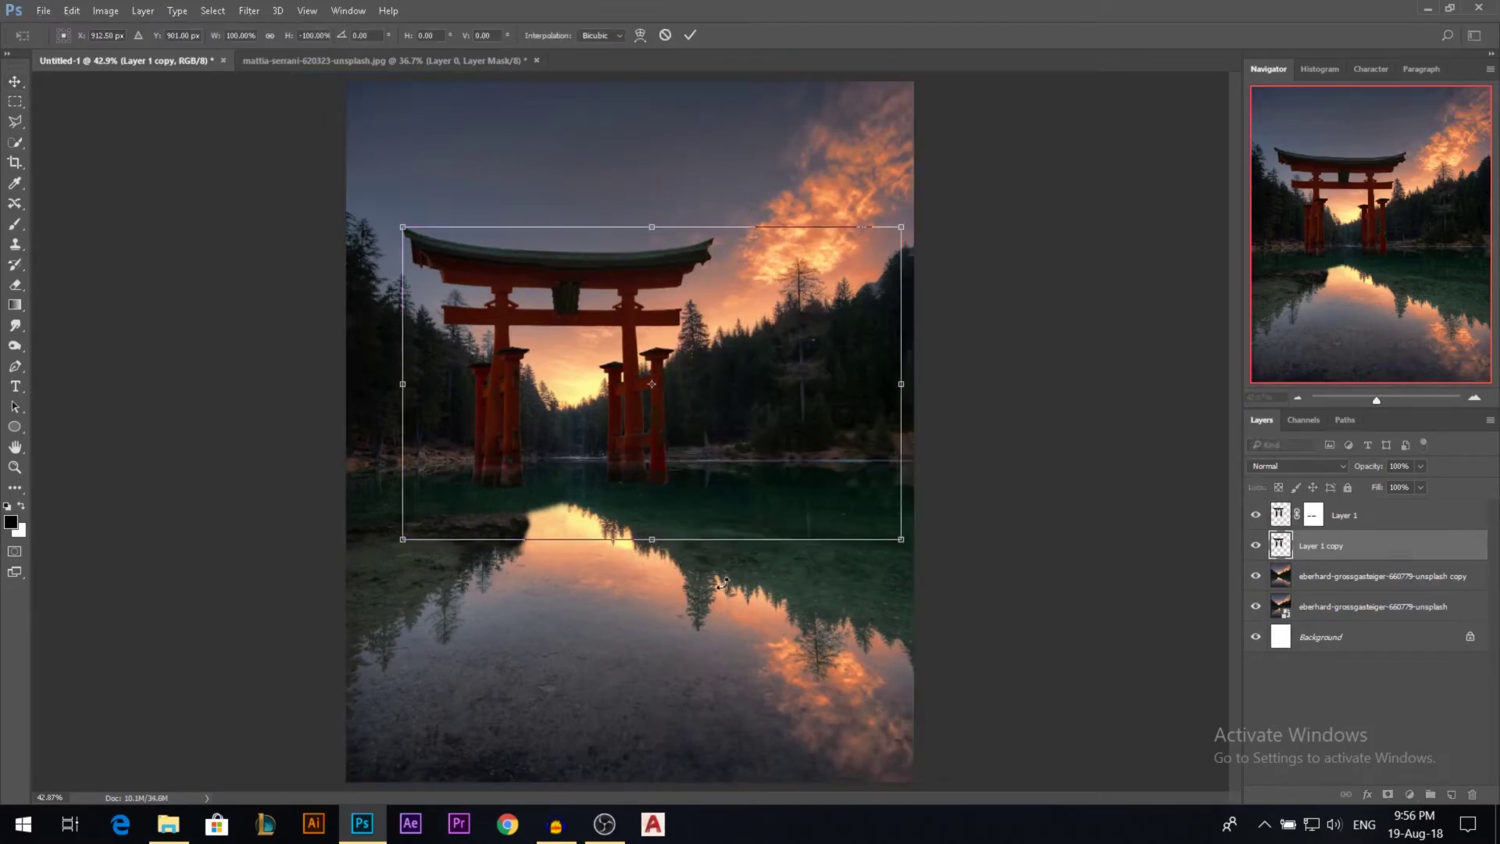
{"action": "key", "text": "Return"}
{"action": "left_click_drag", "start_coordinate": [642, 305], "coordinate": [642, 505]}
{"action": "scroll", "coordinate": [514, 584], "scroll_direction": "up", "scroll_amount": 5}
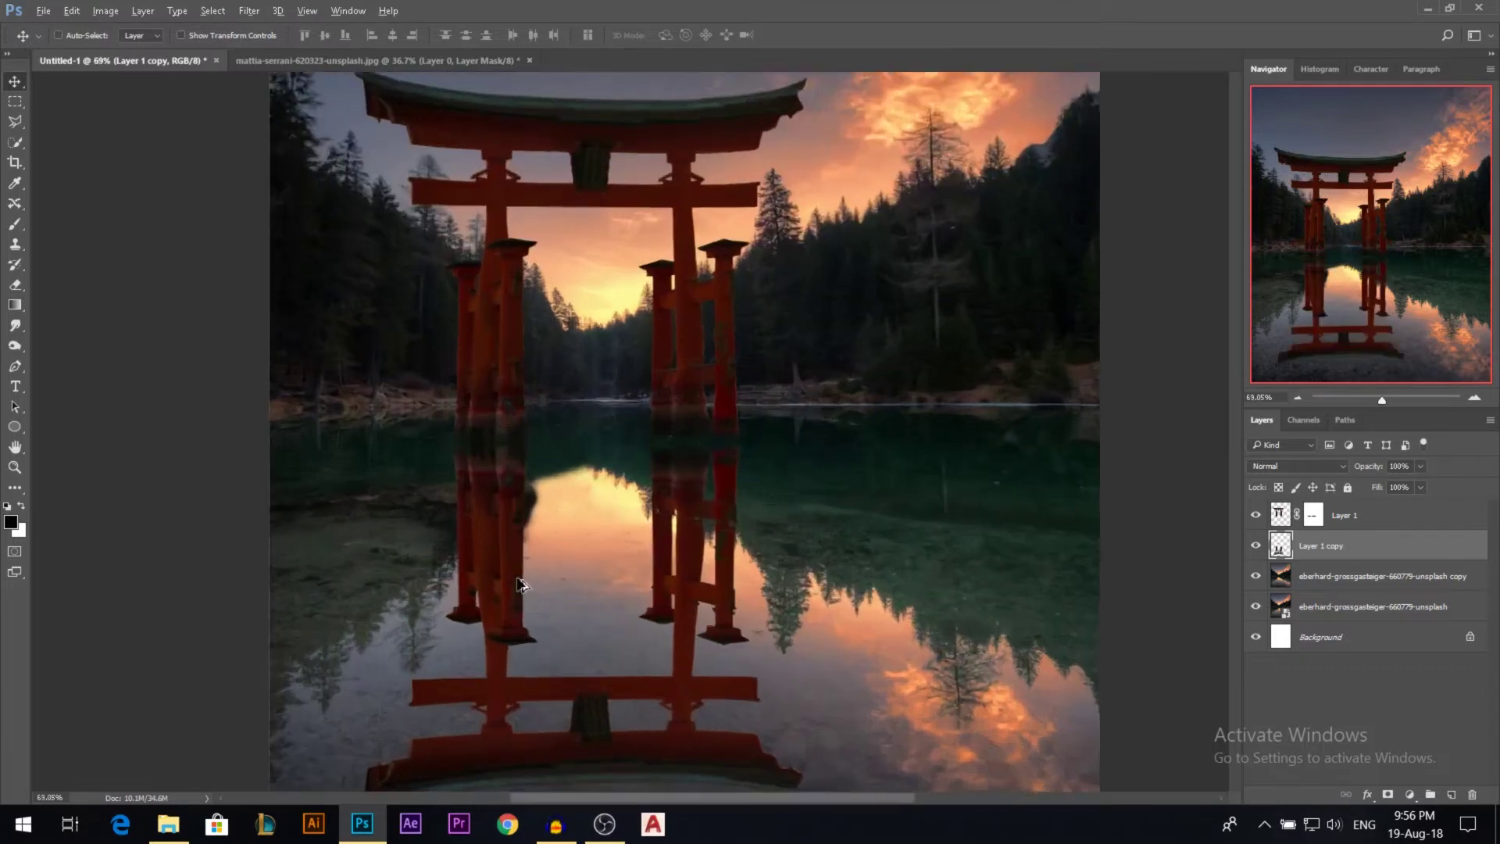
{"action": "left_click_drag", "start_coordinate": [570, 544], "coordinate": [571, 545]}
- Skew the flipped gate slightly so that its right side rises and the reflection lines up with the gate's pillars
{"action": "key", "text": "ctrl+t"}
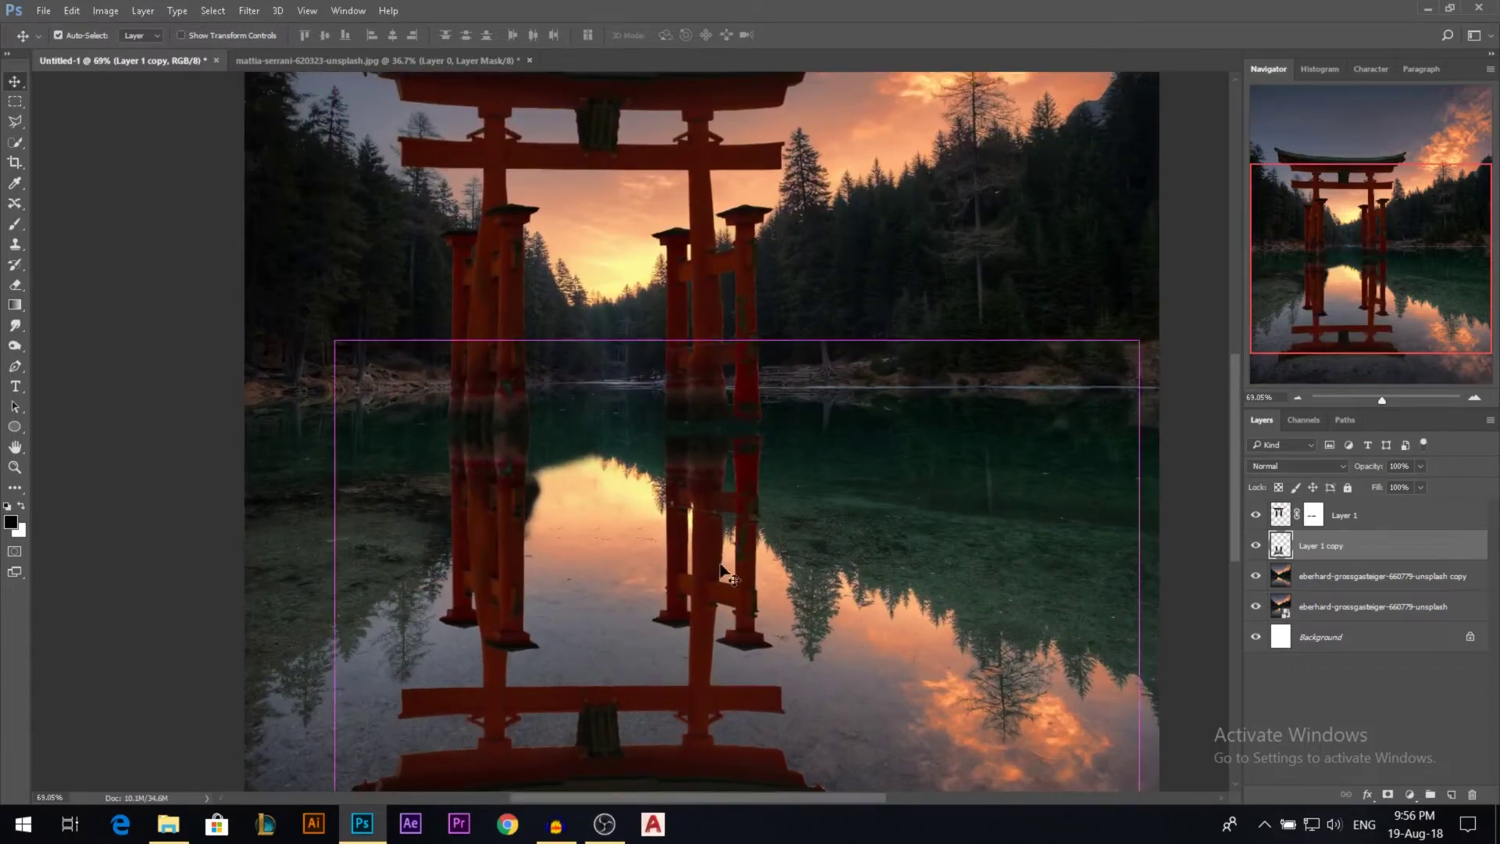
{"action": "scroll", "coordinate": [681, 426], "scroll_direction": "down", "scroll_amount": 2}
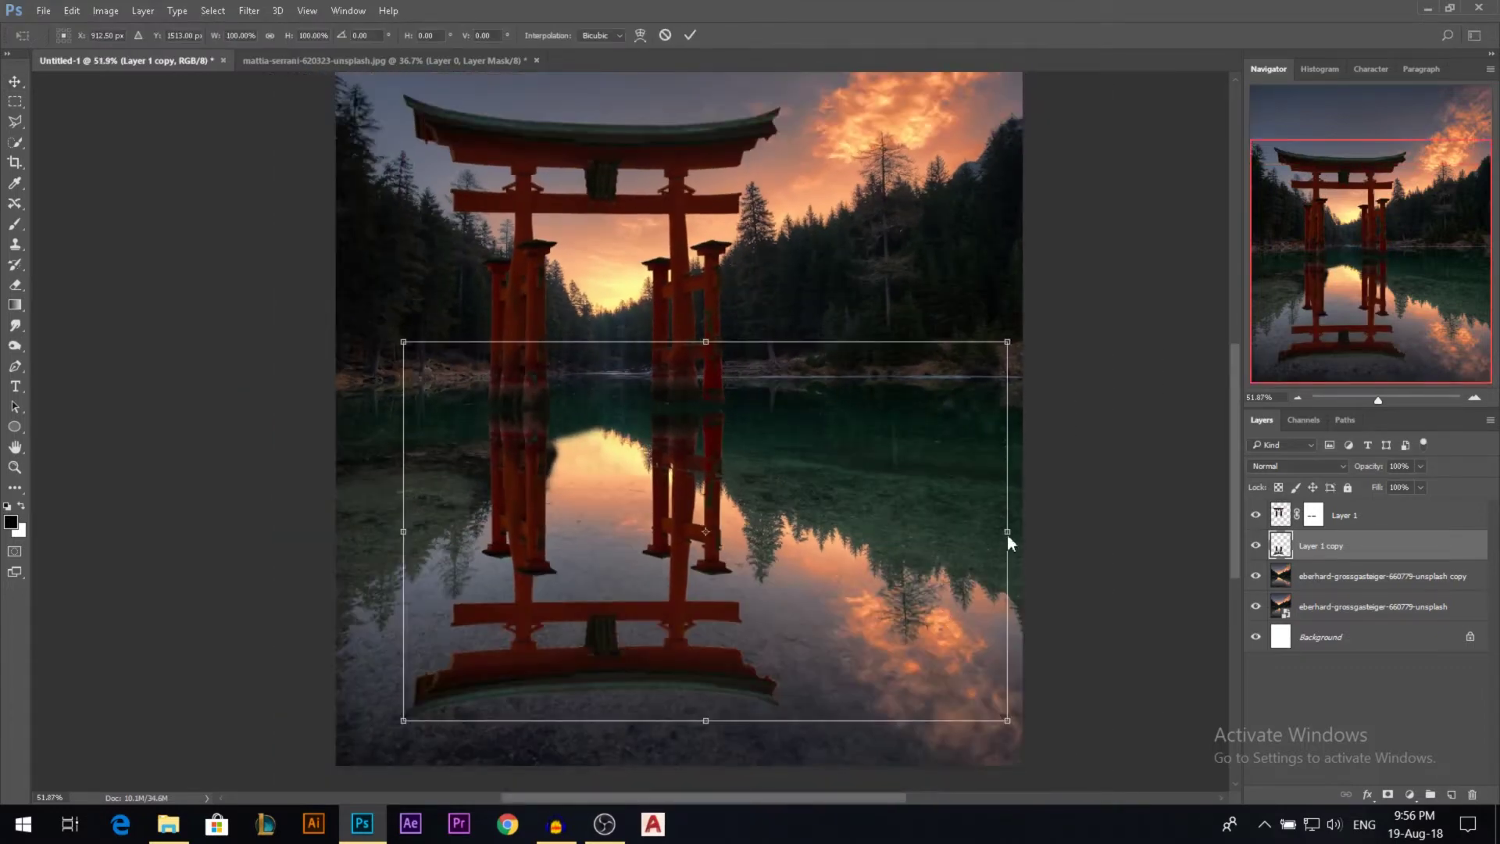
{"action": "left_click_drag", "start_coordinate": [1006, 532], "coordinate": [1006, 505]}
{"action": "key", "text": "Return"}
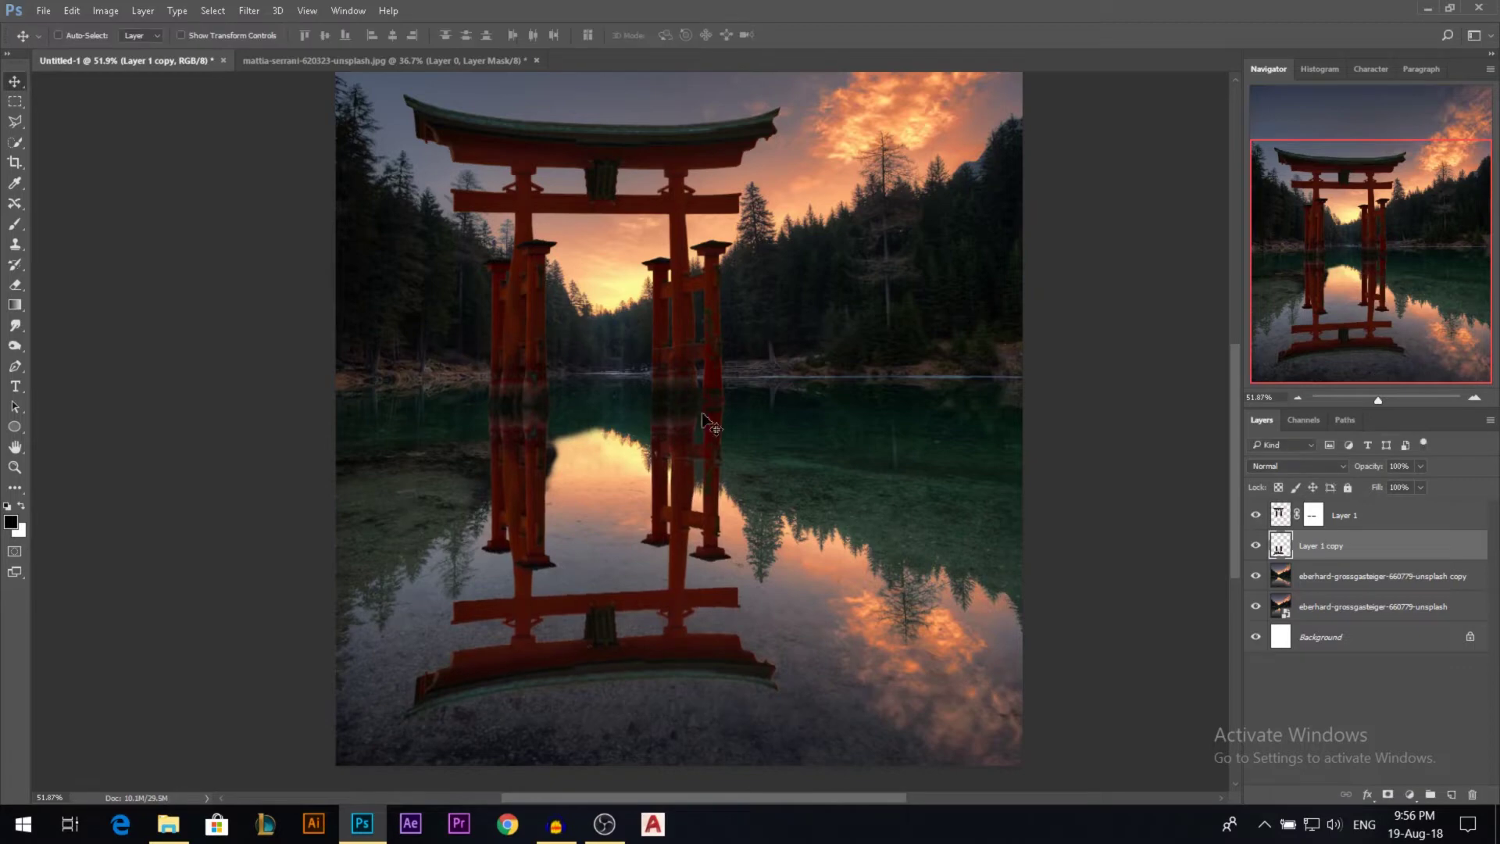
{"action": "scroll", "coordinate": [688, 434], "scroll_direction": "down", "scroll_amount": 2}
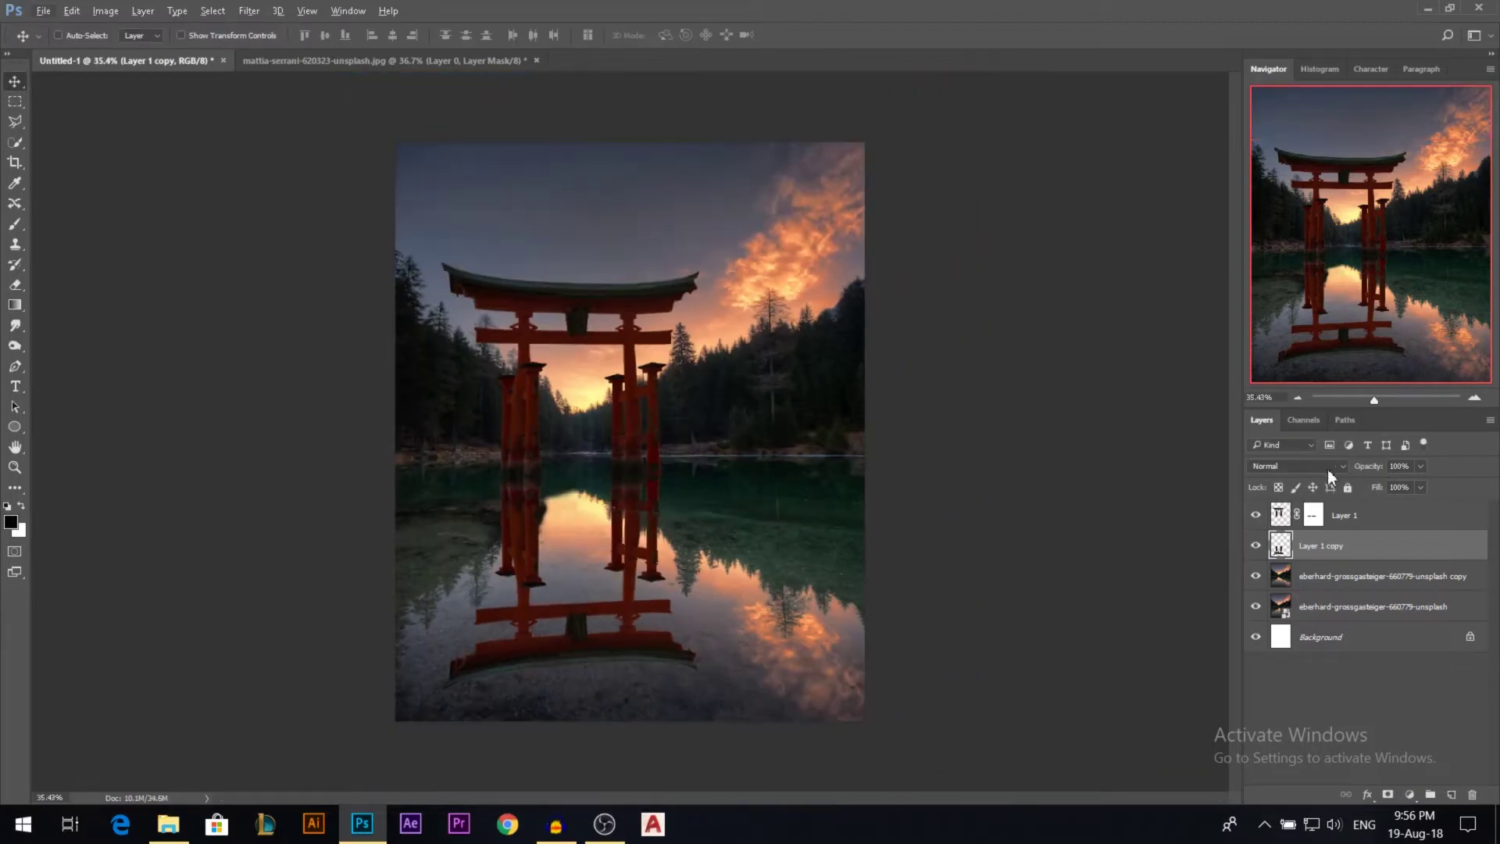
{"action": "left_click", "coordinate": [104, 11]}
{"action": "mouse_move", "coordinate": [164, 62]}
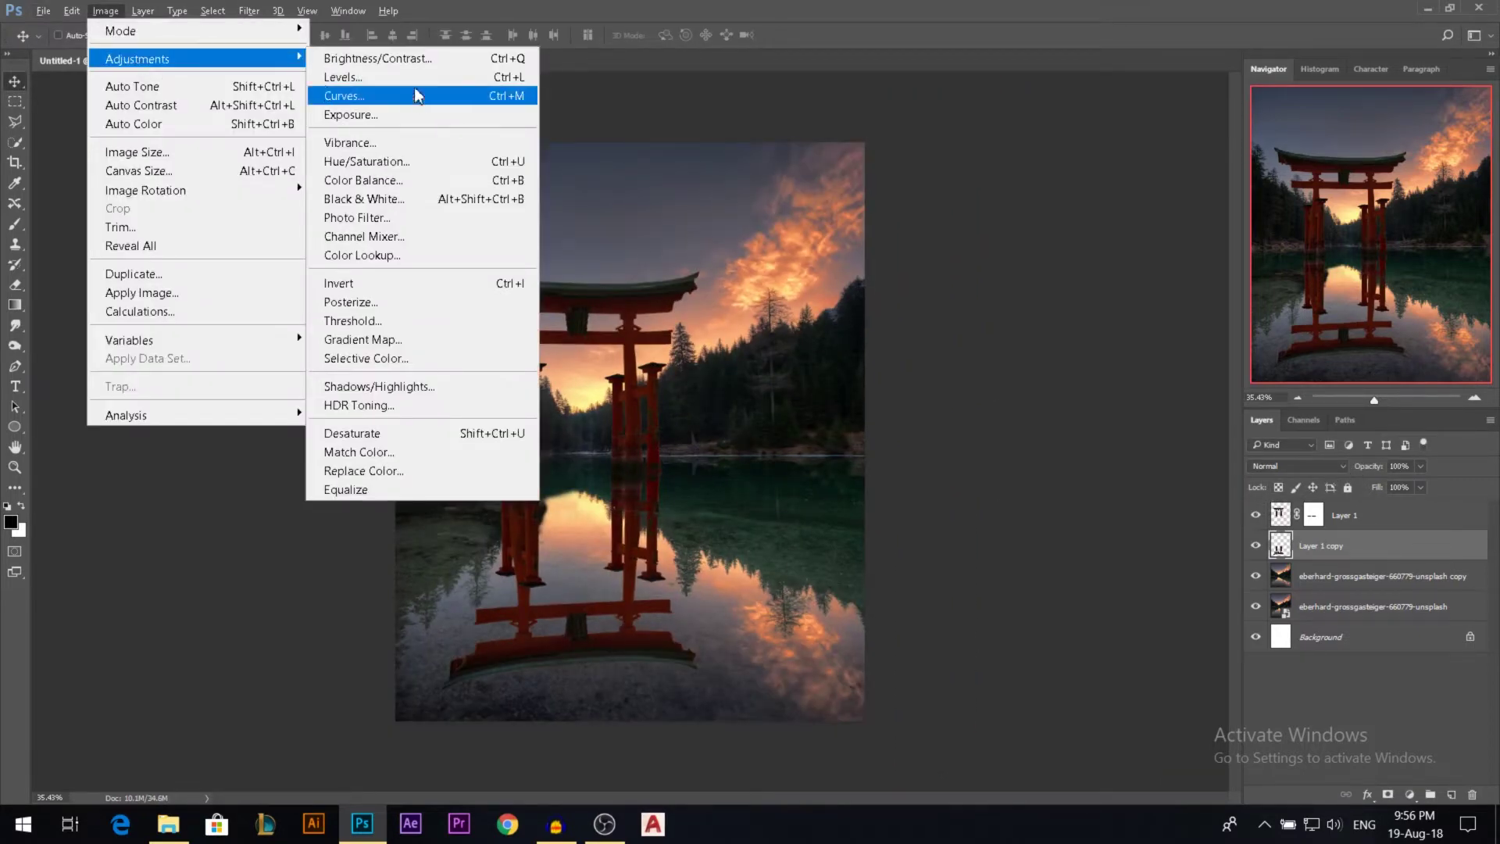
{"action": "left_click", "coordinate": [422, 63]}
{"action": "left_click", "coordinate": [217, 112]}
{"action": "left_click", "coordinate": [357, 97]}
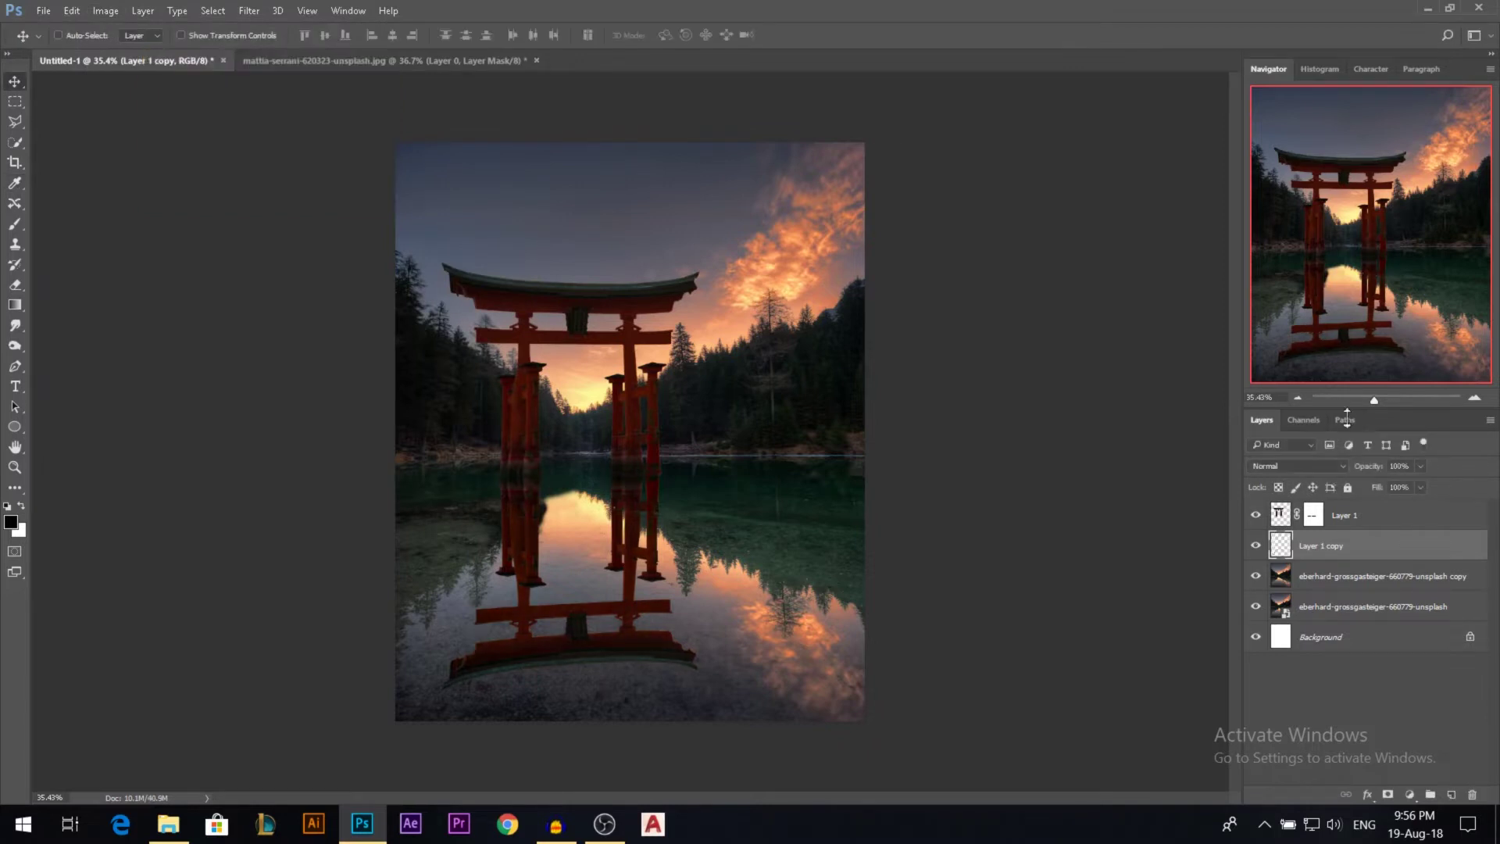
- Try the Hard Light and Overlay blend modes on the reflection layer
{"action": "left_click", "coordinate": [1321, 470]}
{"action": "left_click", "coordinate": [1288, 640]}
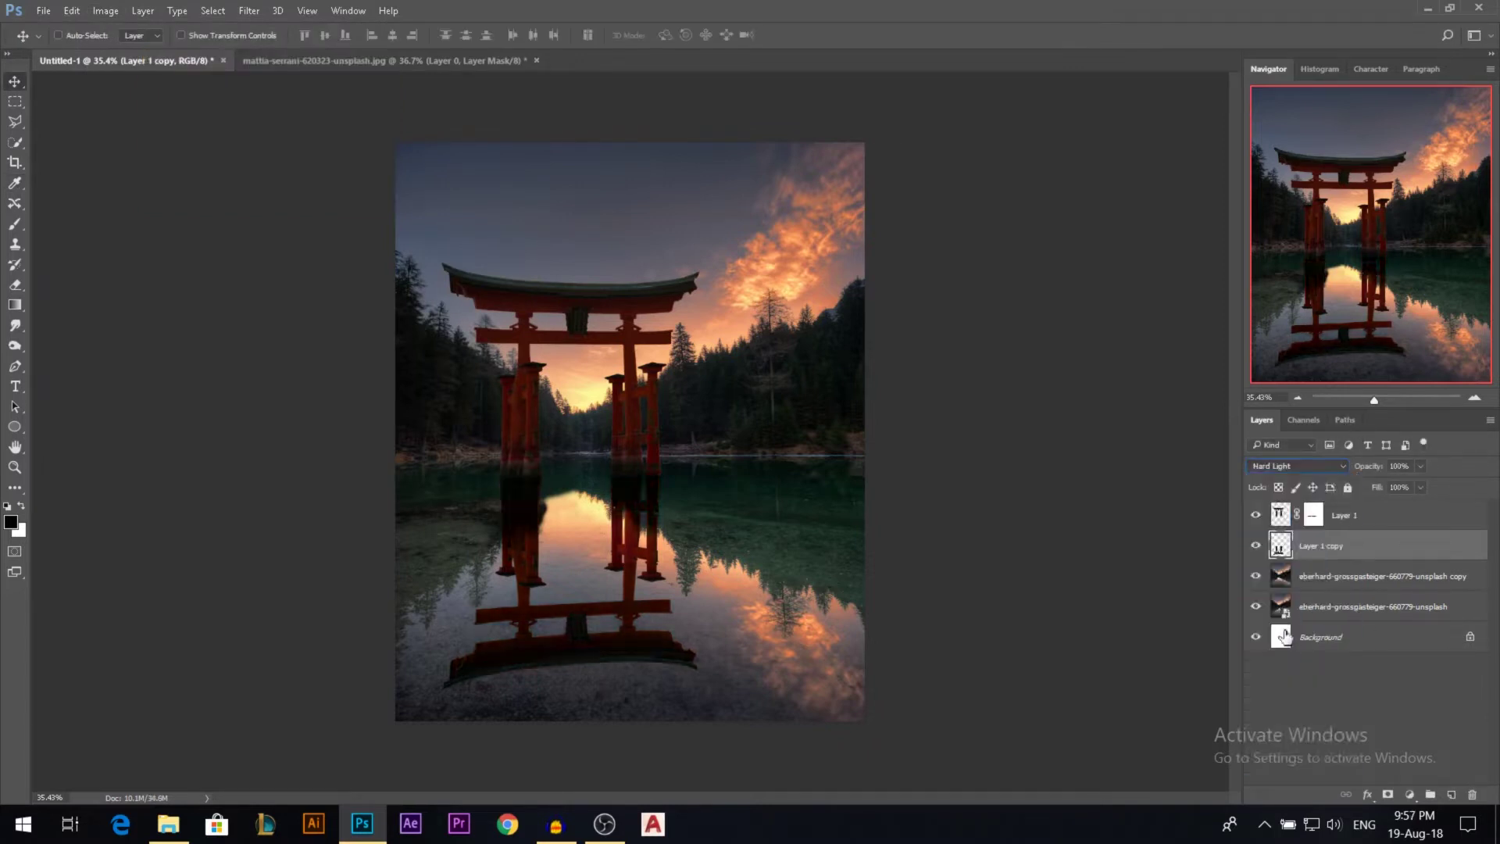
{"action": "left_click", "coordinate": [1297, 471]}
{"action": "left_click", "coordinate": [1282, 623]}
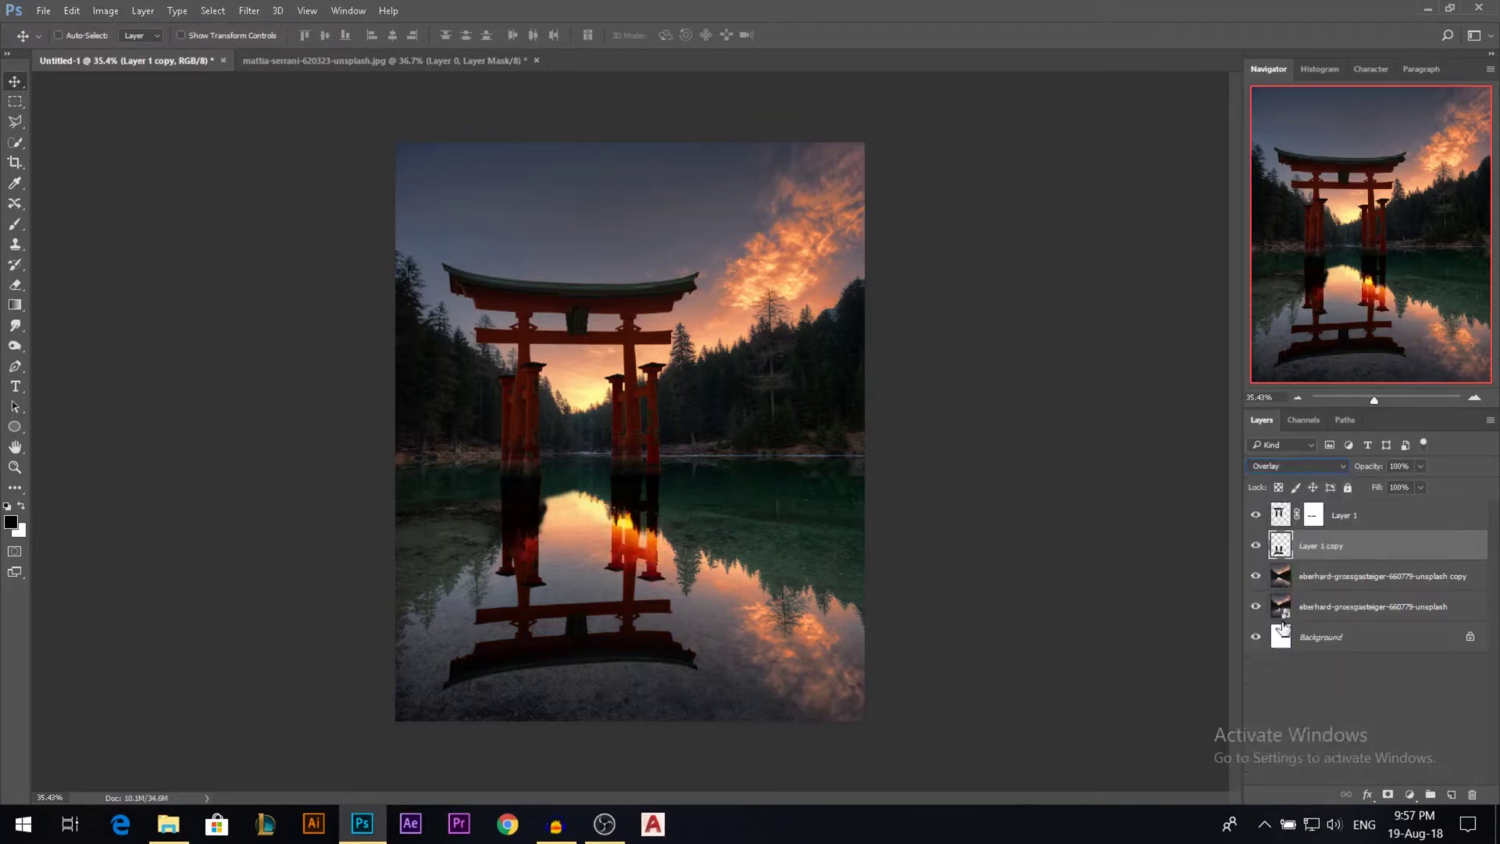
- Restore the reflection layer's blend mode to Normal and lower its opacity to about 43%
{"action": "left_click", "coordinate": [1297, 466]}
{"action": "left_click", "coordinate": [1270, 475]}
{"action": "left_click_drag", "start_coordinate": [1376, 472], "coordinate": [1369, 472]}
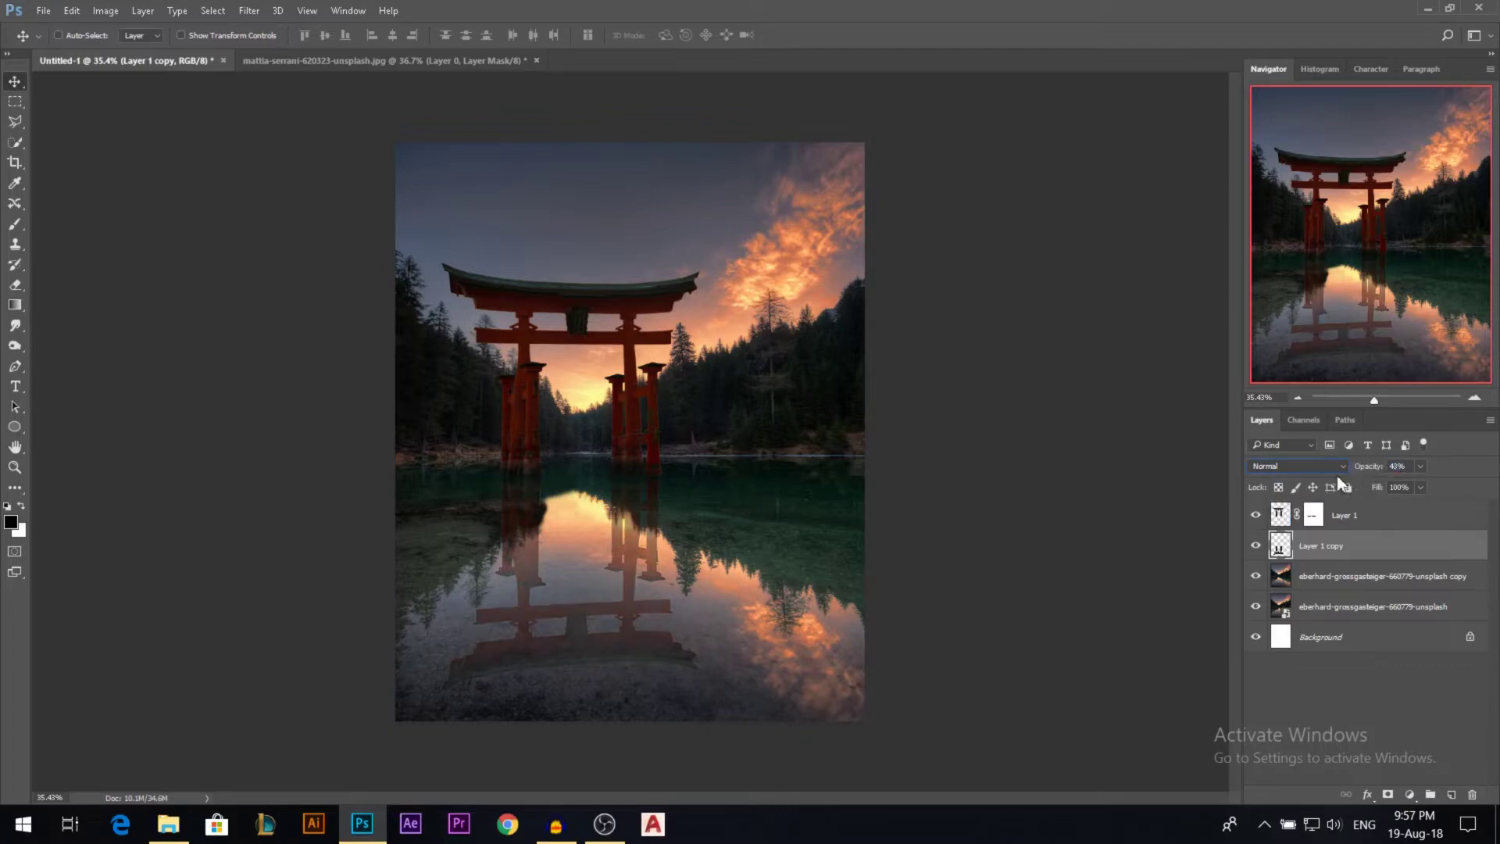
- Add a layer mask to the reflection and paint with black to hide the left pillars over the dark rock area
{"action": "scroll", "coordinate": [494, 558], "scroll_direction": "up", "scroll_amount": 5}
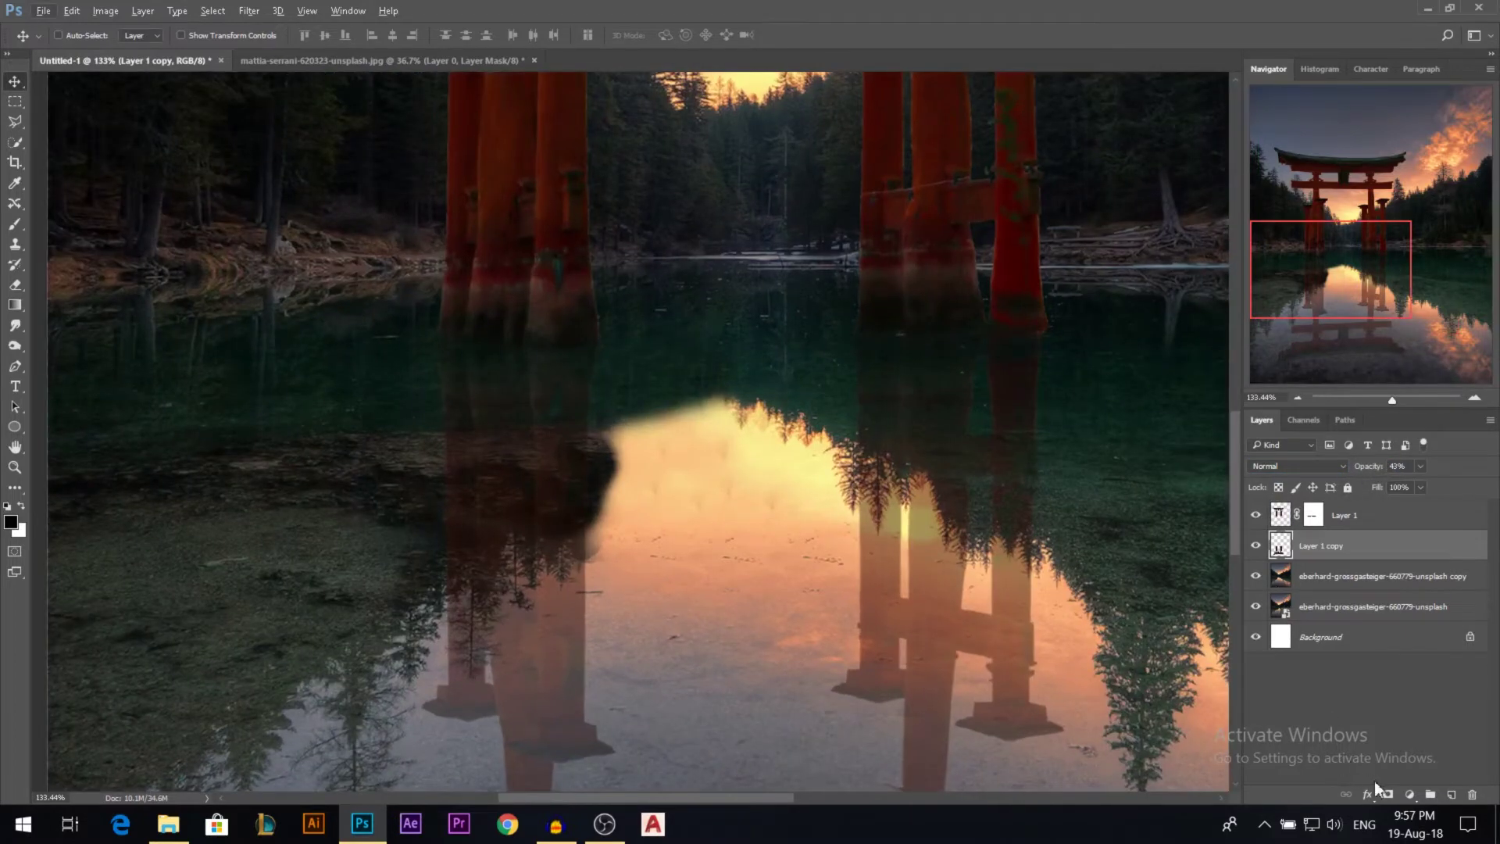
{"action": "left_click", "coordinate": [1387, 793]}
{"action": "scroll", "coordinate": [485, 586], "scroll_direction": "up", "scroll_amount": 2}
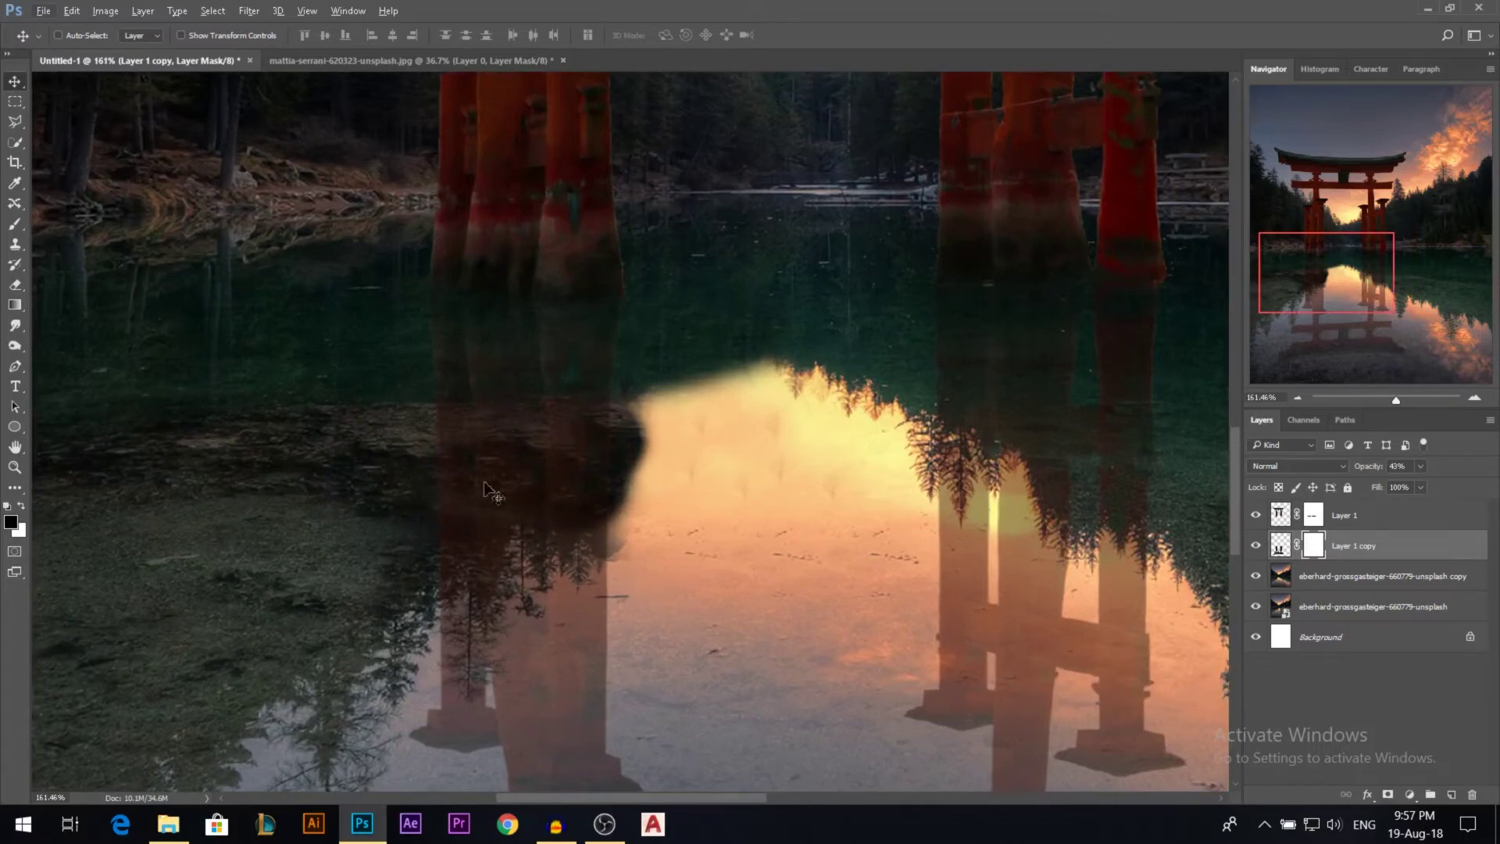
{"action": "left_click", "coordinate": [14, 224]}
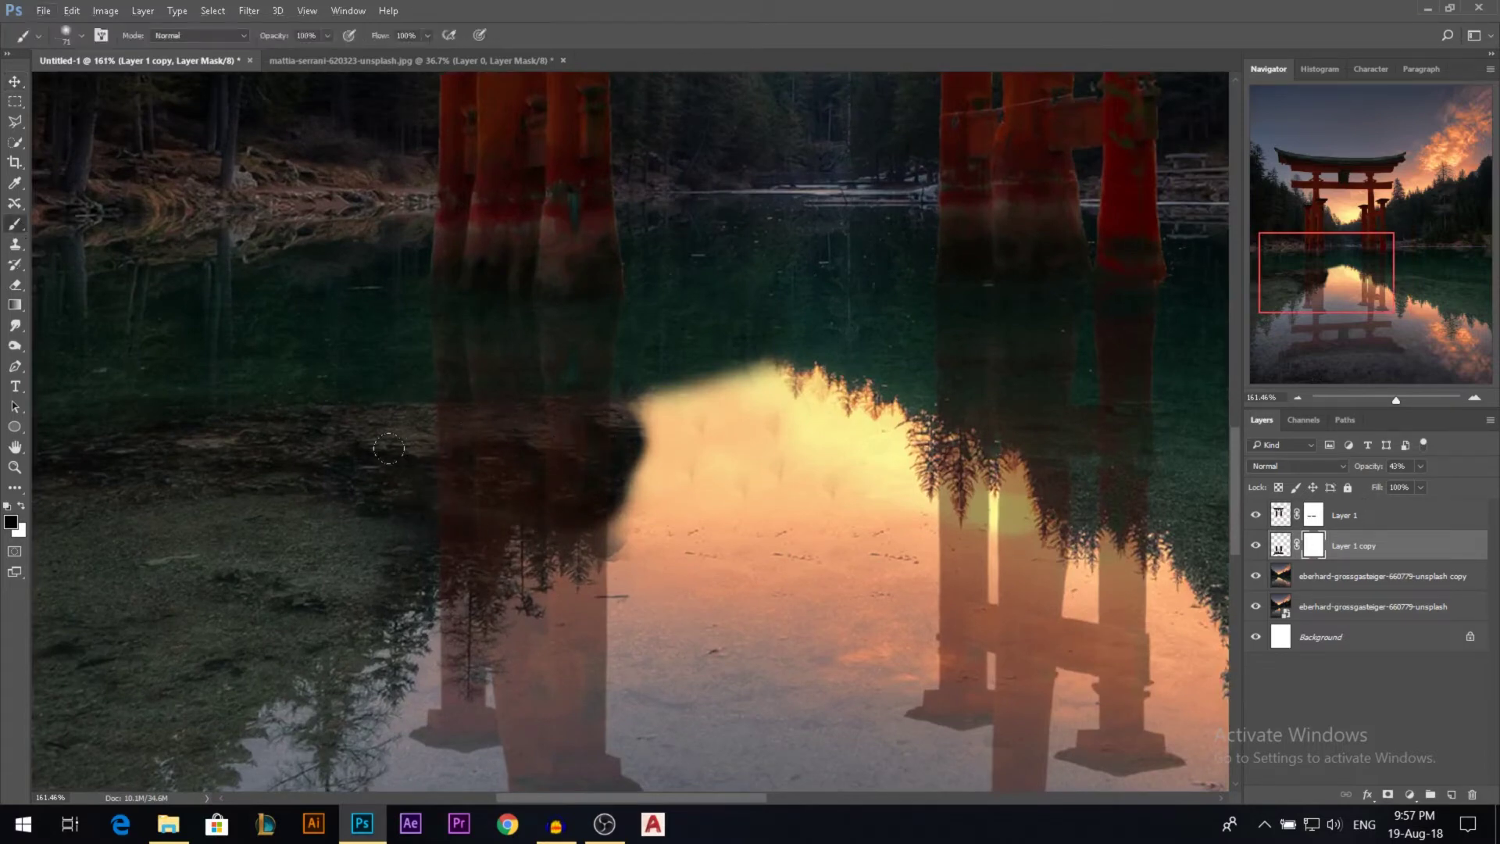
{"action": "left_click_drag", "start_coordinate": [537, 441], "coordinate": [561, 446]}
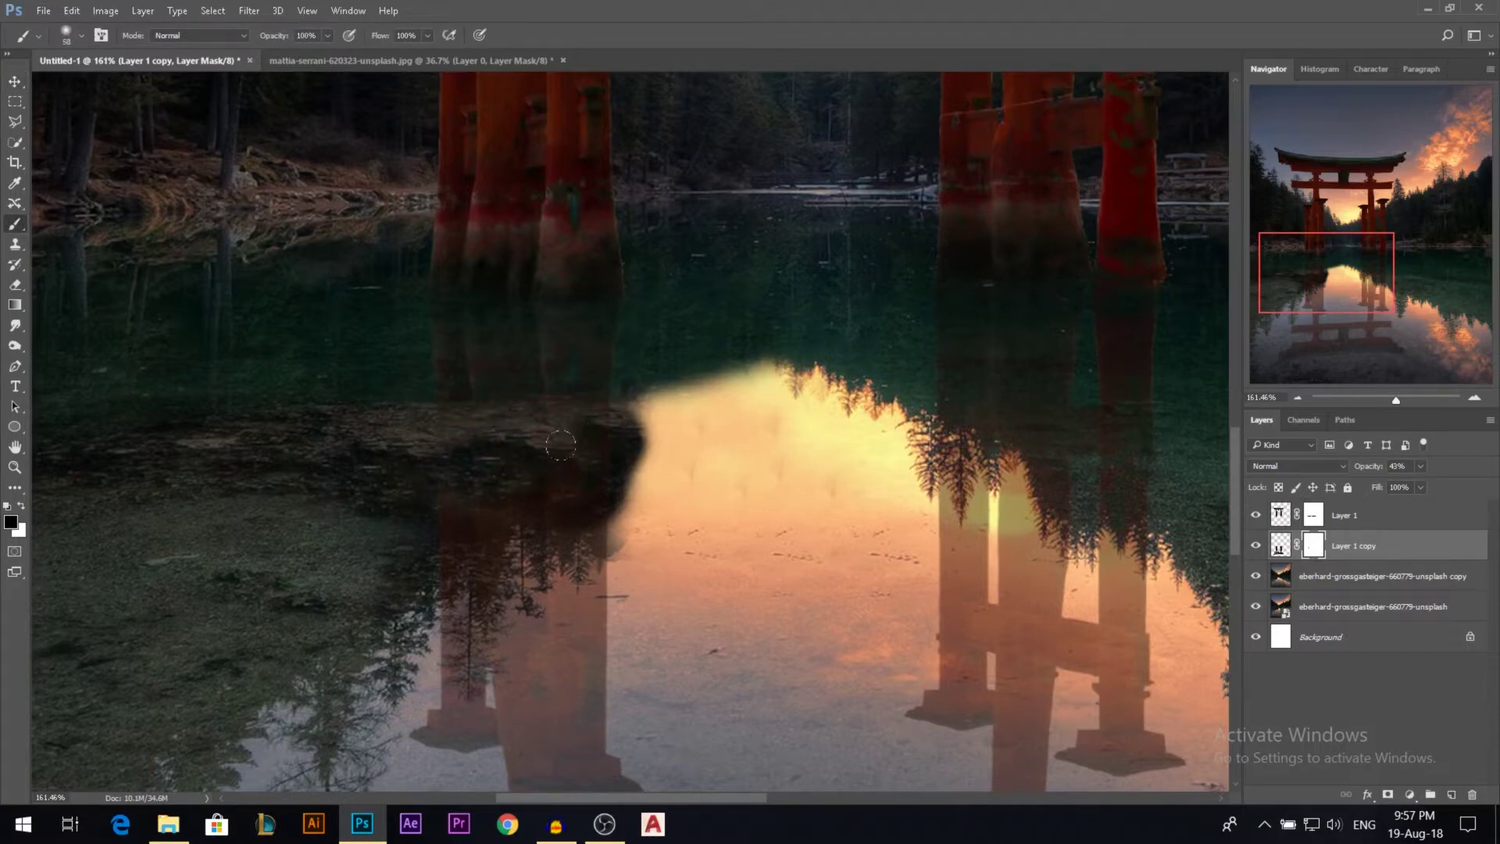
{"action": "key", "text": "bracketleft"}
{"action": "key", "text": "bracketleft"}
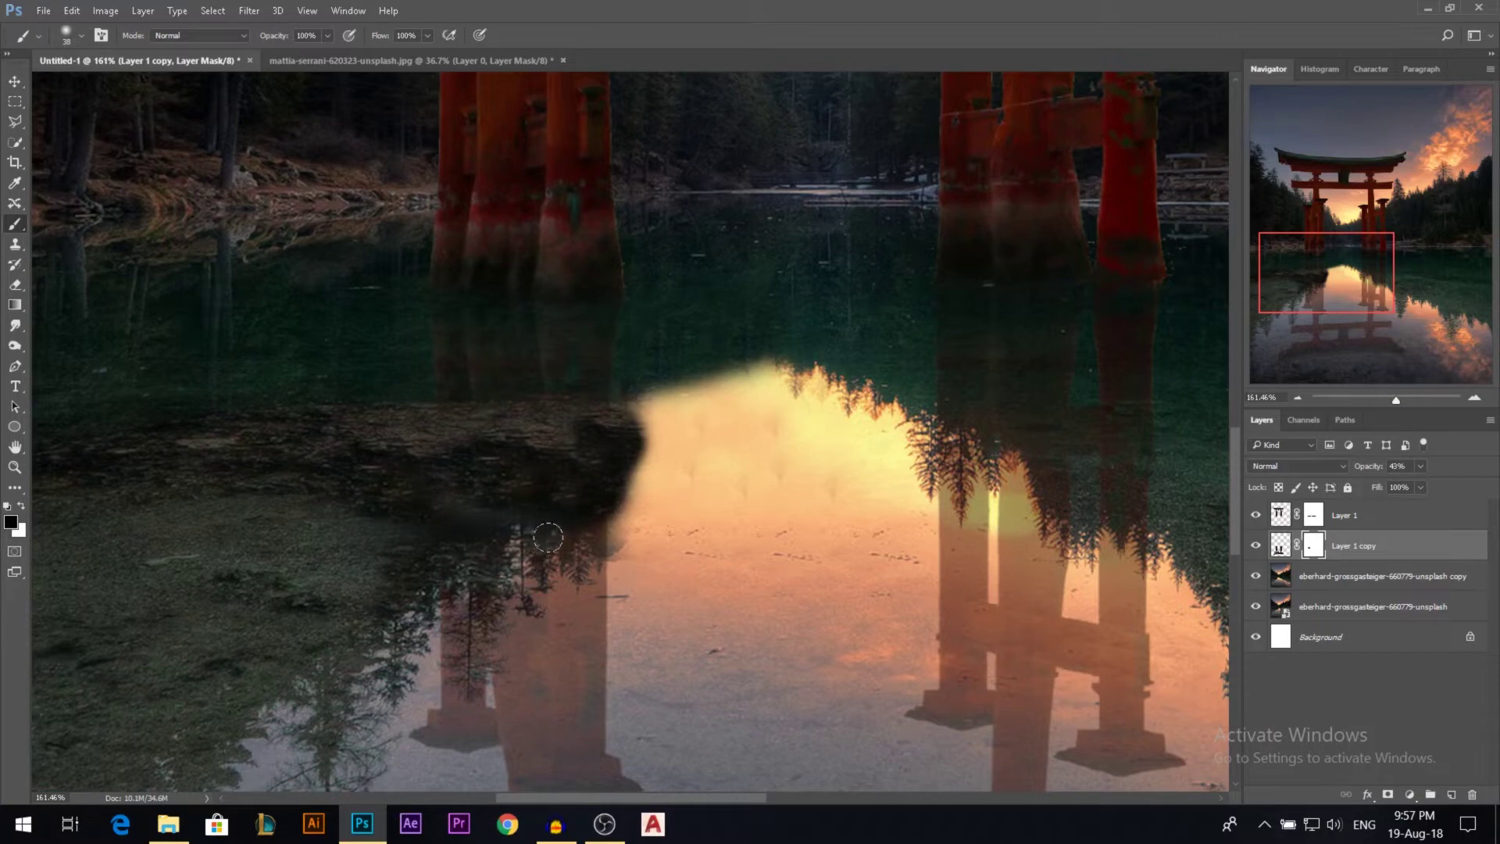
{"action": "scroll", "coordinate": [582, 468], "scroll_direction": "down", "scroll_amount": 5}
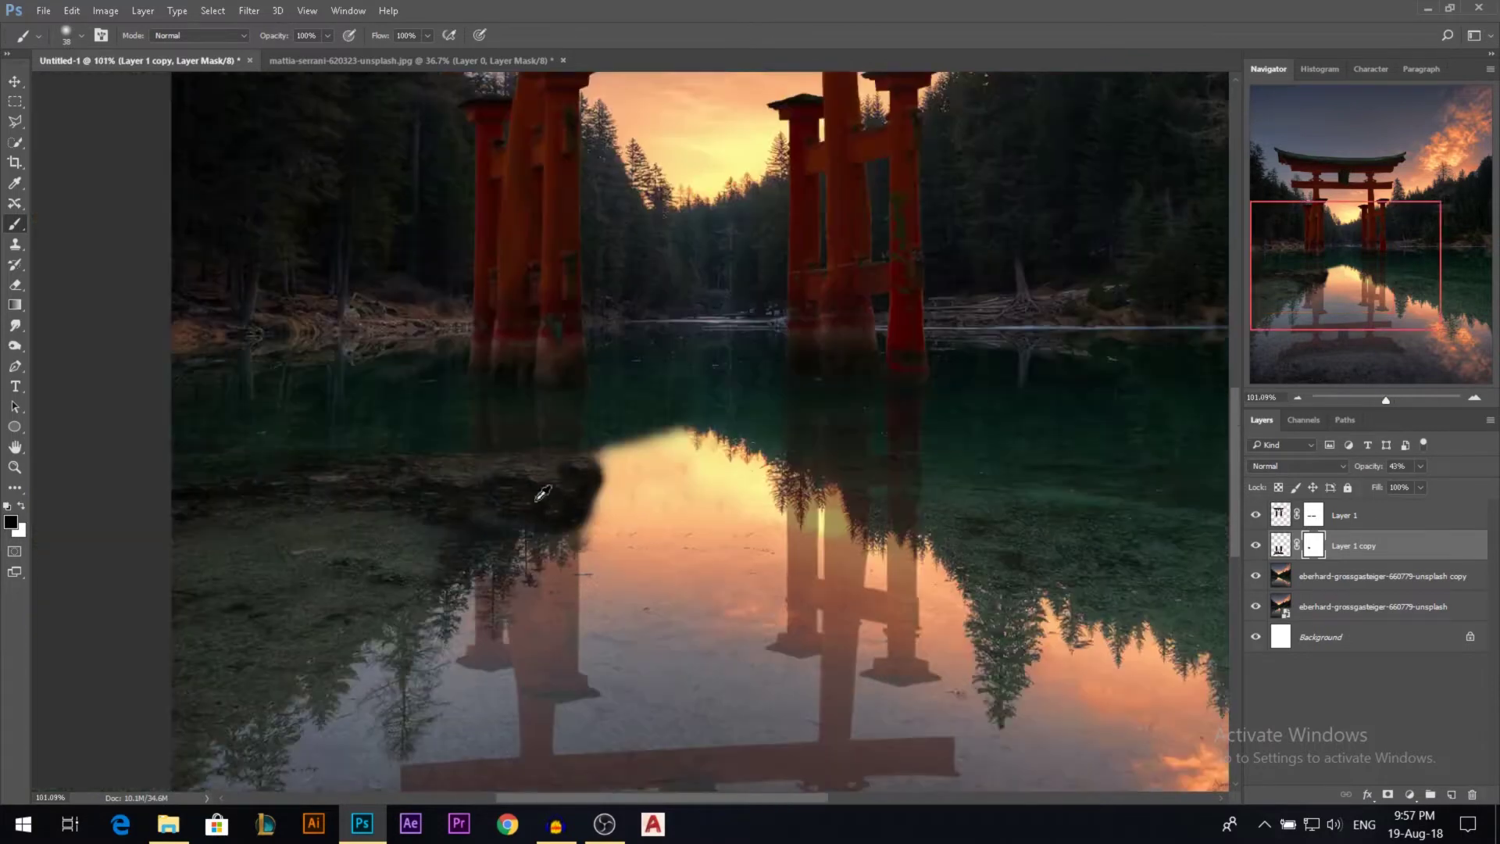
{"action": "scroll", "coordinate": [513, 491], "scroll_direction": "down", "scroll_amount": 2}
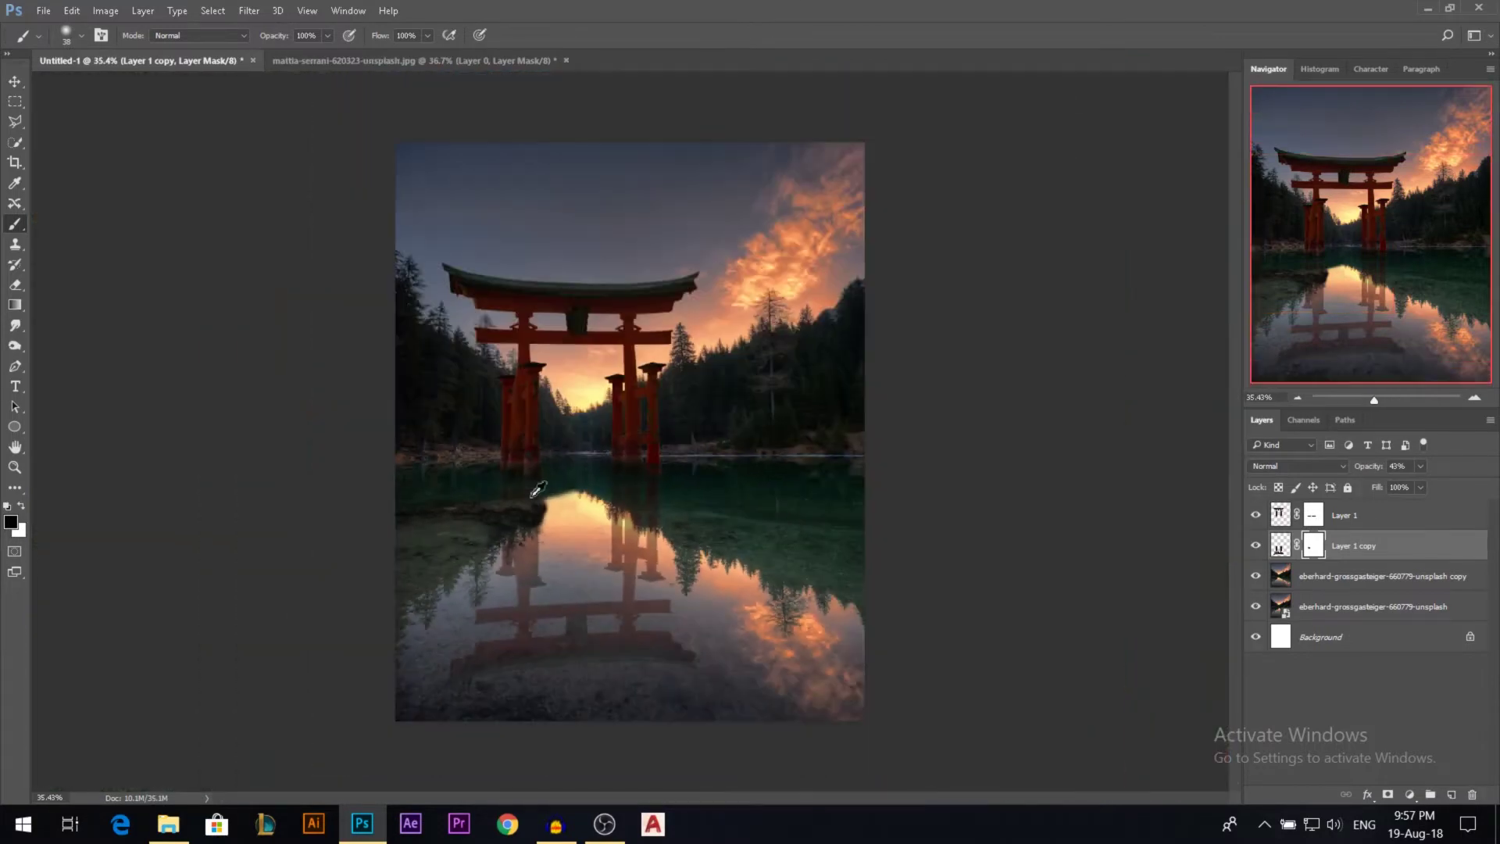
- Apply the reflection layer's mask permanently
{"action": "left_click", "coordinate": [14, 82]}
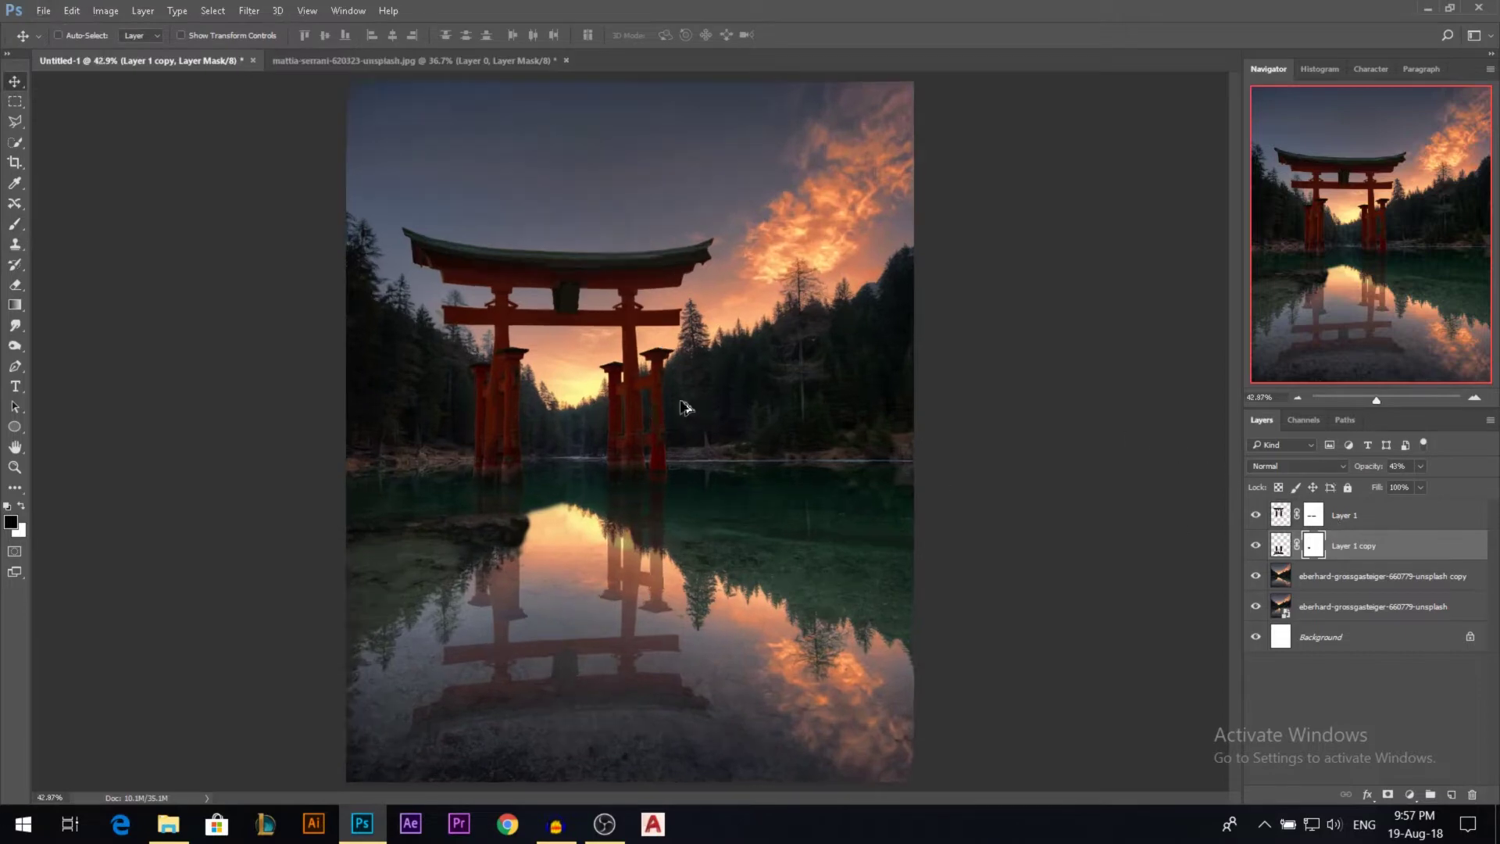
{"action": "scroll", "coordinate": [521, 462], "scroll_direction": "up", "scroll_amount": 1}
{"action": "scroll", "coordinate": [549, 688], "scroll_direction": "up", "scroll_amount": 1}
{"action": "left_click", "coordinate": [1287, 552]}
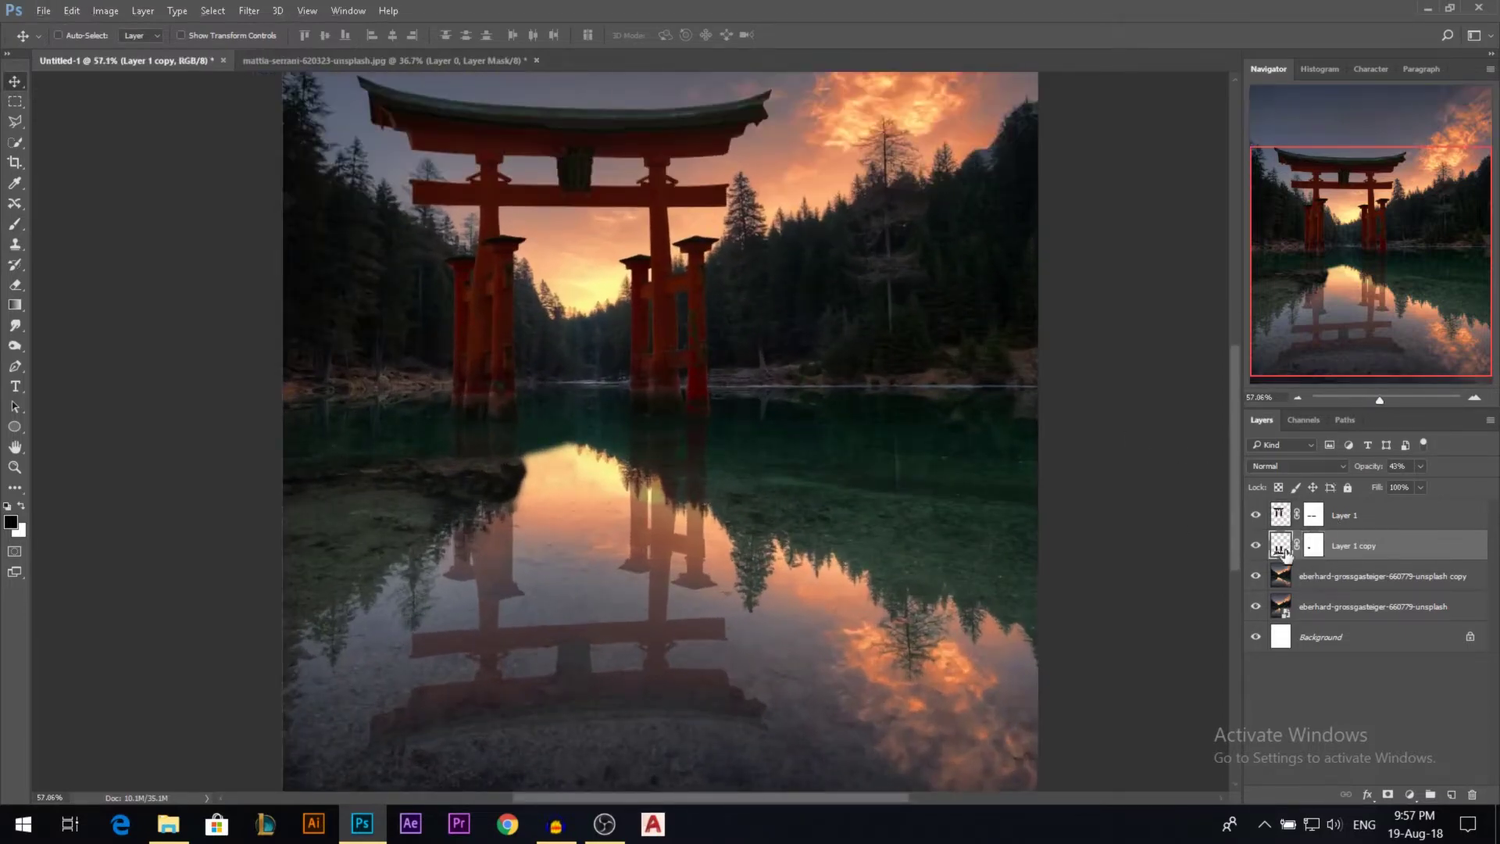
{"action": "right_click", "coordinate": [1321, 555]}
{"action": "left_click", "coordinate": [1339, 583]}
{"action": "scroll", "coordinate": [562, 653], "scroll_direction": "down", "scroll_amount": 1}
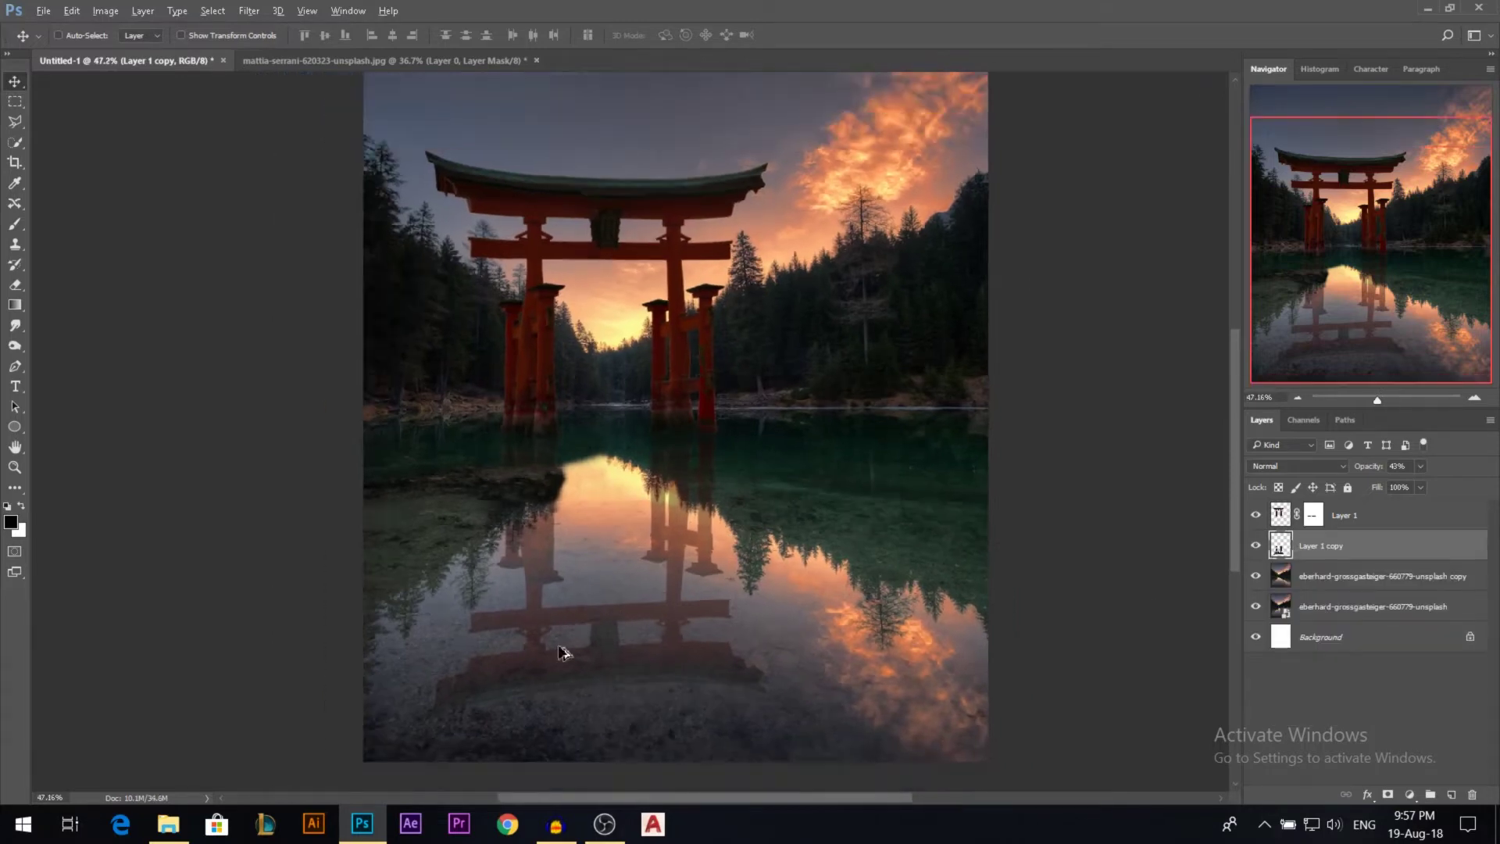
- Smudge the gate's reflection with a flattened soft 123 px brush at 5% strength to imitate ripples in the water
{"action": "scroll", "coordinate": [762, 538], "scroll_direction": "up", "scroll_amount": 2}
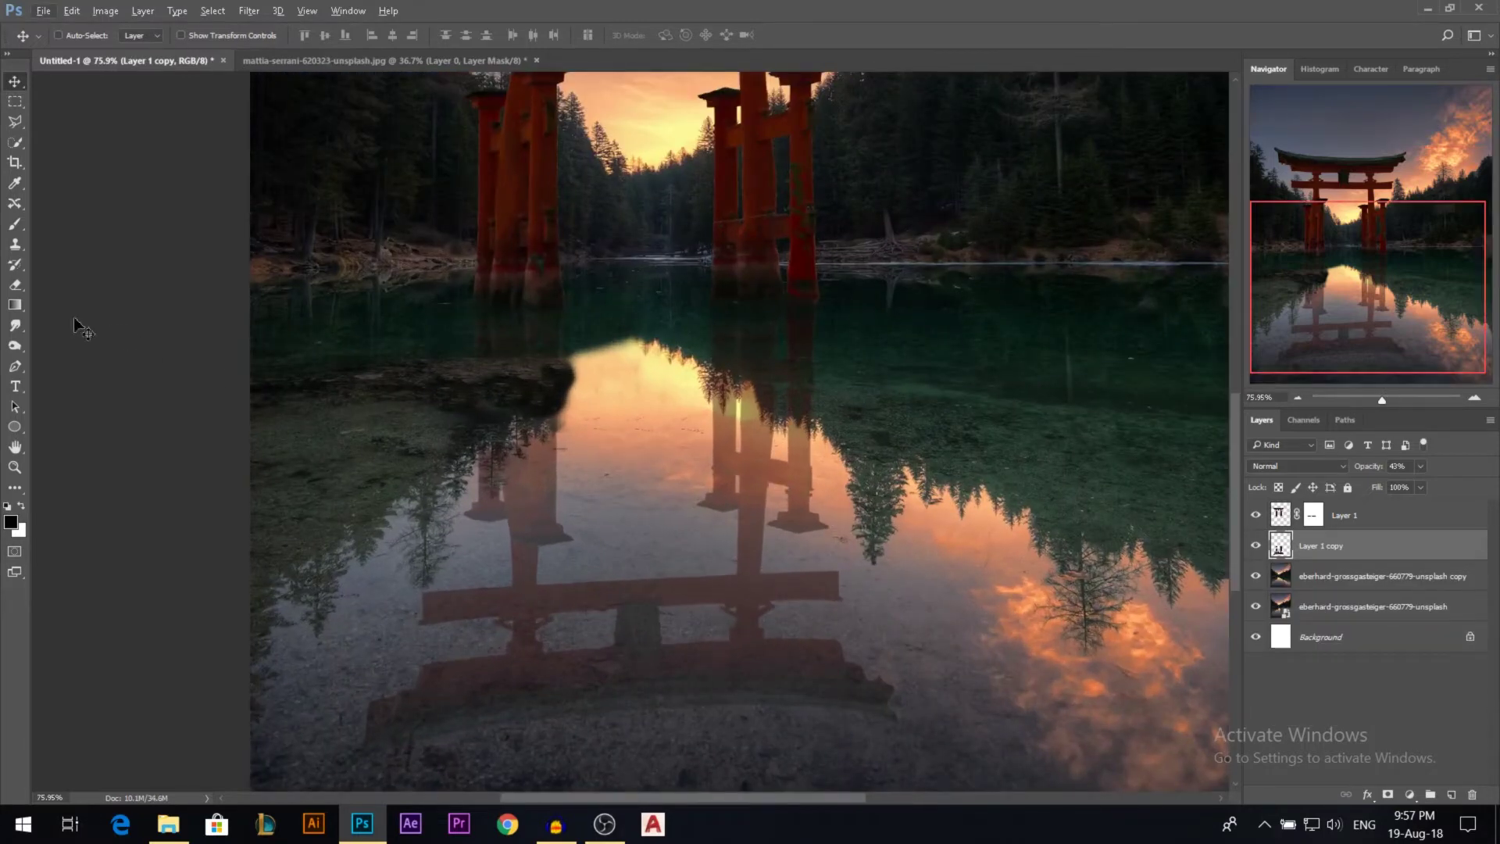
{"action": "left_click", "coordinate": [16, 326]}
{"action": "right_click", "coordinate": [699, 392]}
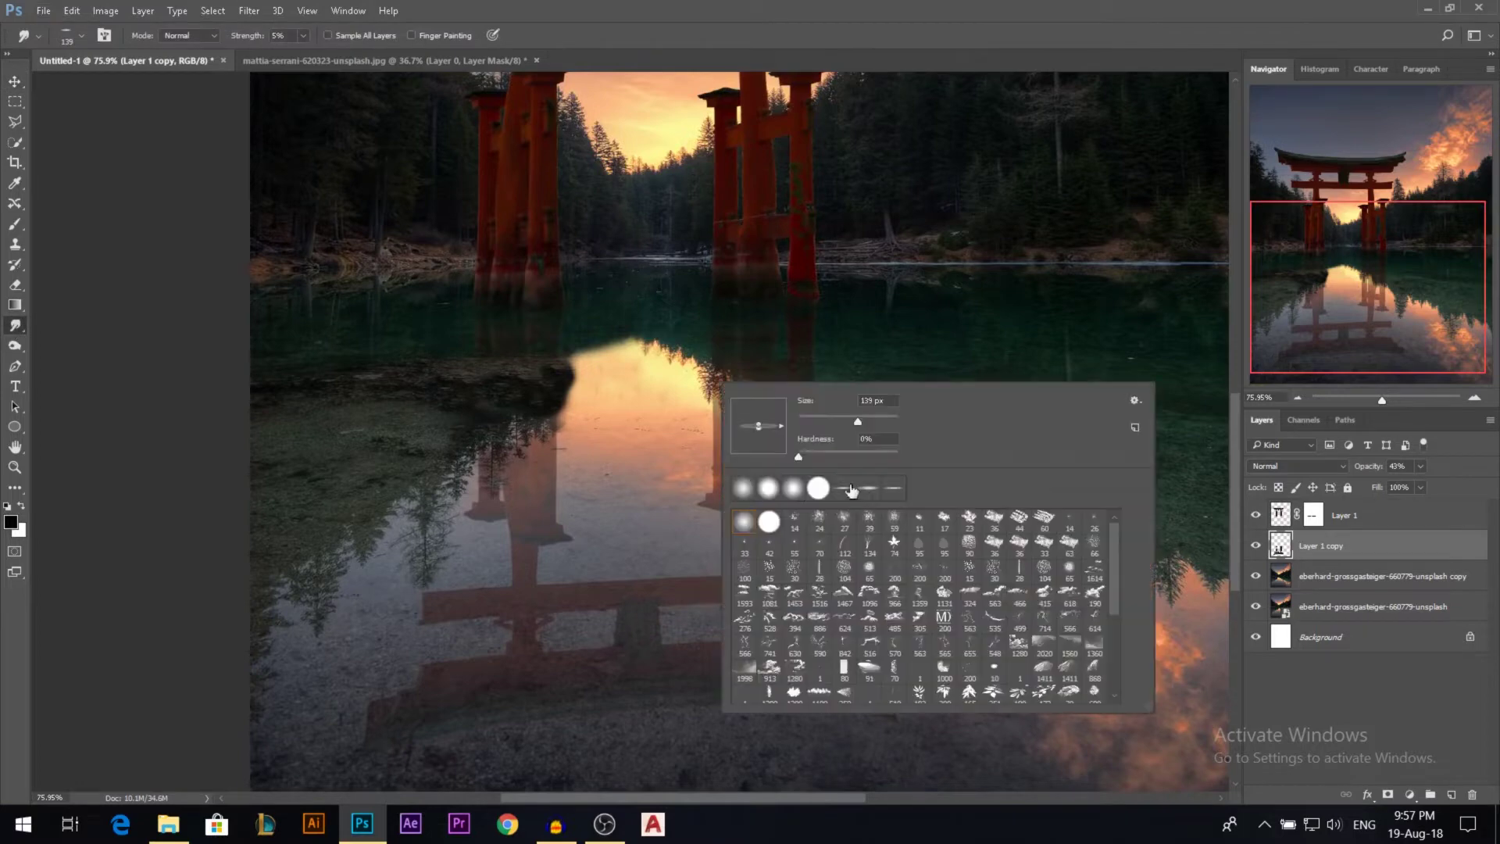
{"action": "left_click", "coordinate": [745, 523]}
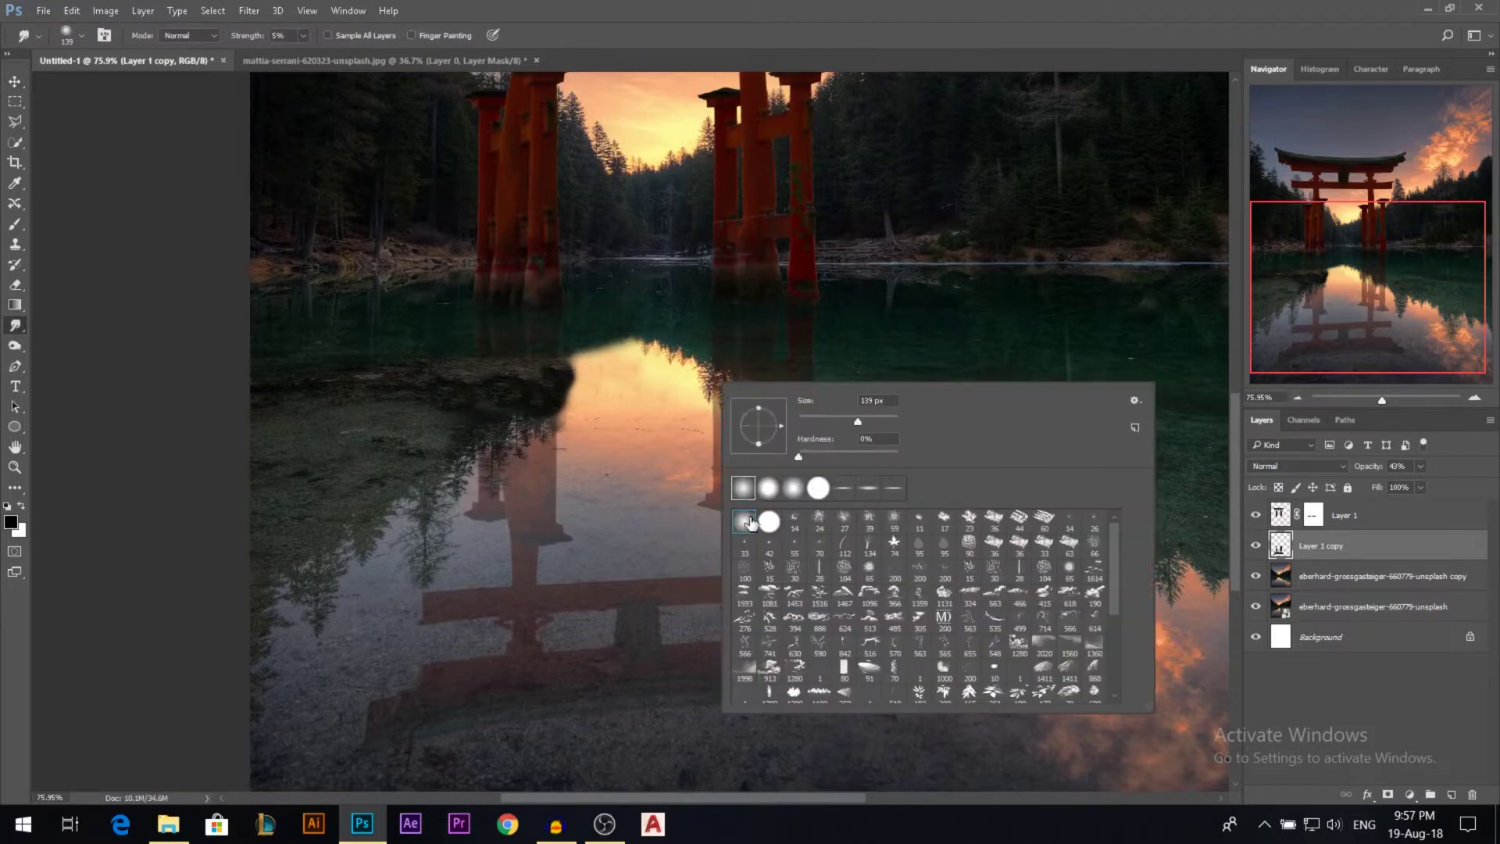
{"action": "left_click_drag", "start_coordinate": [762, 416], "coordinate": [760, 428]}
{"action": "left_click", "coordinate": [852, 494]}
{"action": "left_click", "coordinate": [570, 475]}
{"action": "left_click_drag", "start_coordinate": [666, 481], "coordinate": [563, 472]}
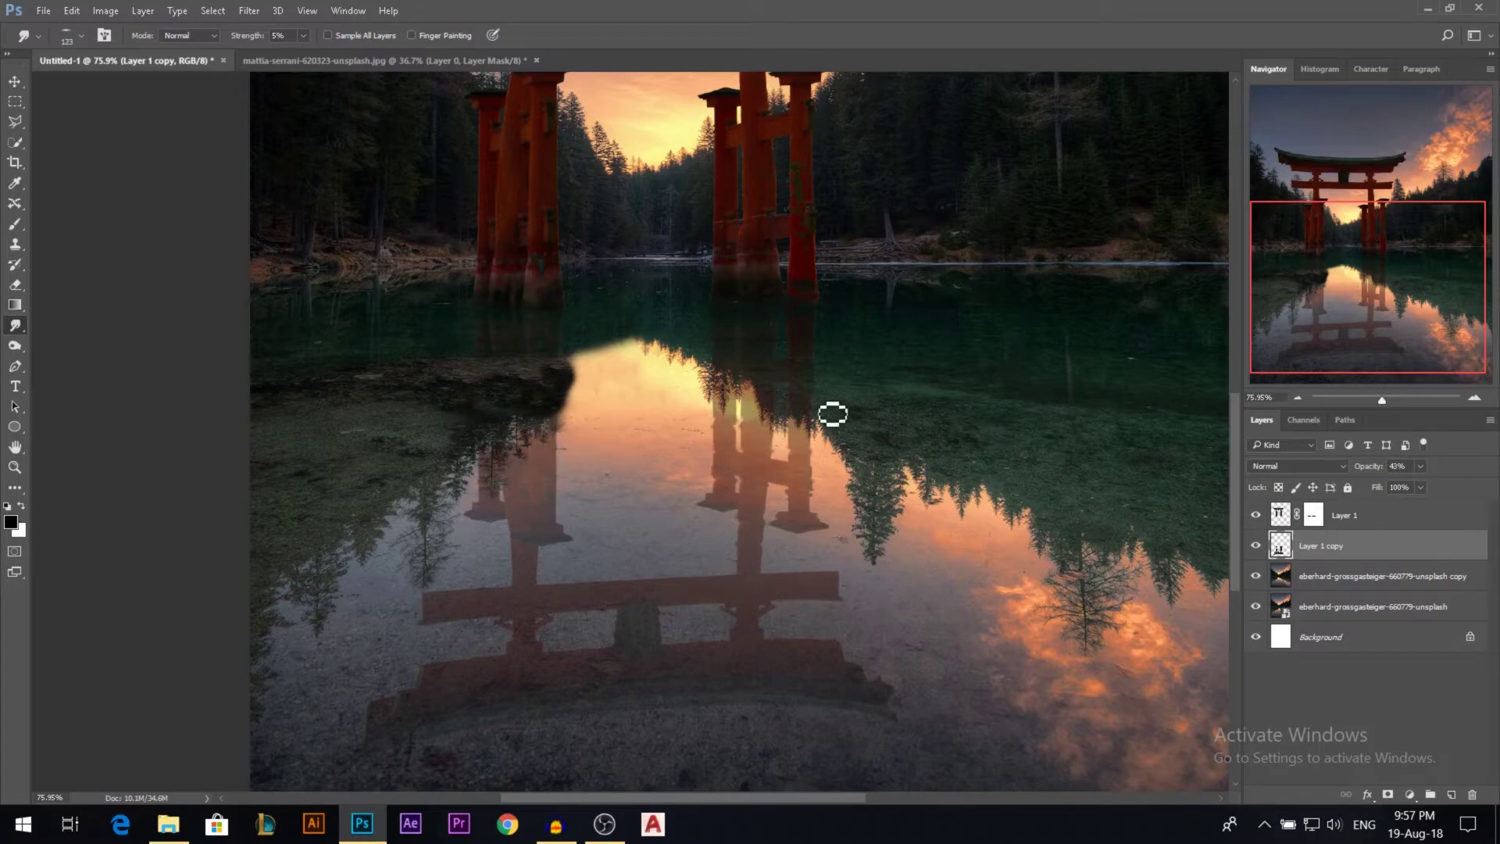
{"action": "scroll", "coordinate": [853, 605], "scroll_direction": "up", "scroll_amount": 5, "text": "alt"}
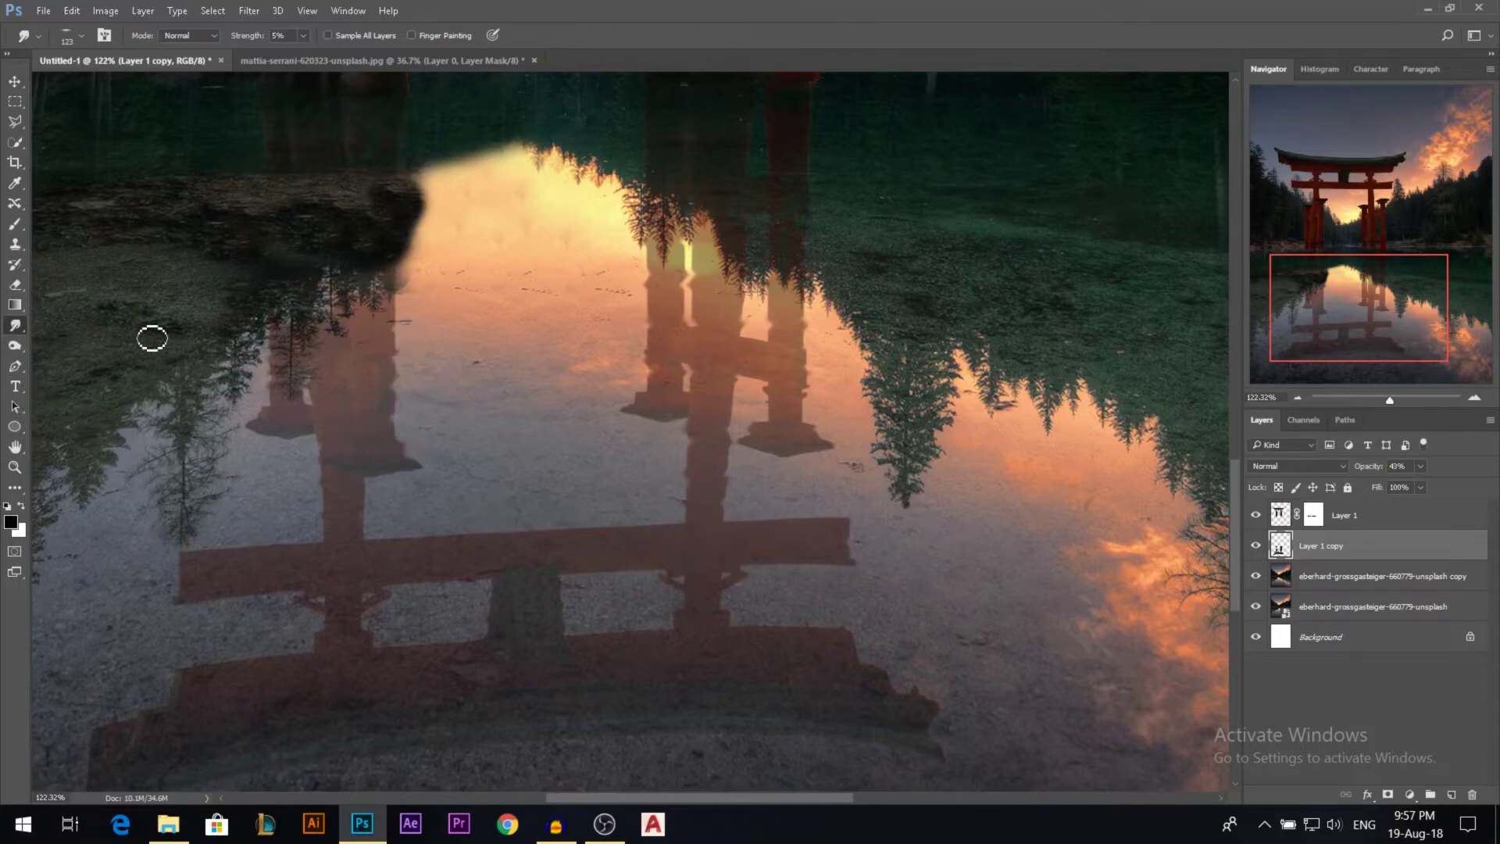
{"action": "scroll", "coordinate": [387, 418], "scroll_direction": "down", "scroll_amount": 3}
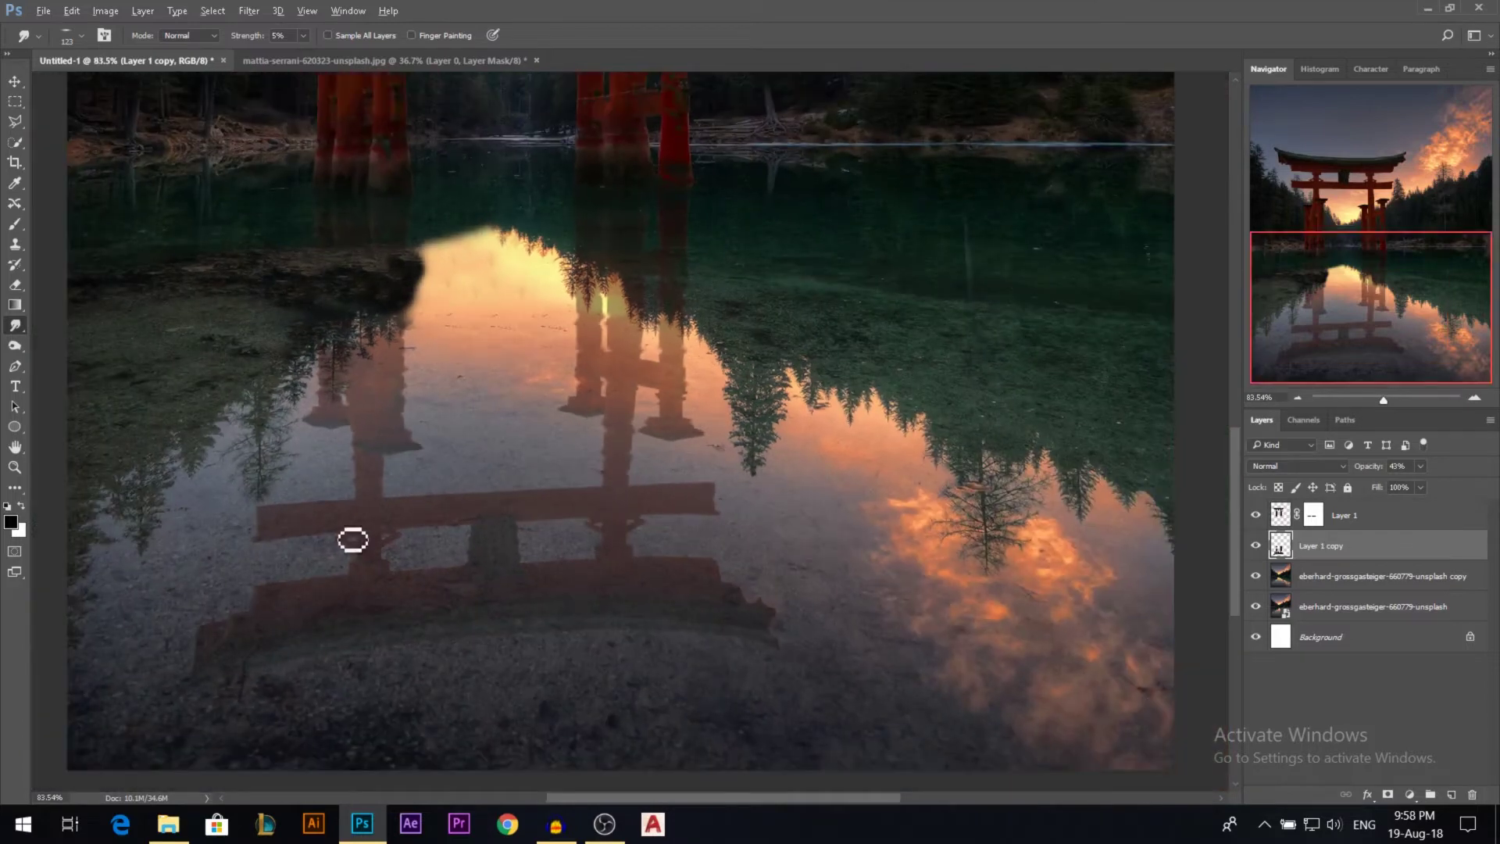
{"action": "right_click", "coordinate": [209, 551]}
{"action": "scroll", "coordinate": [629, 594], "scroll_direction": "down", "scroll_amount": 5}
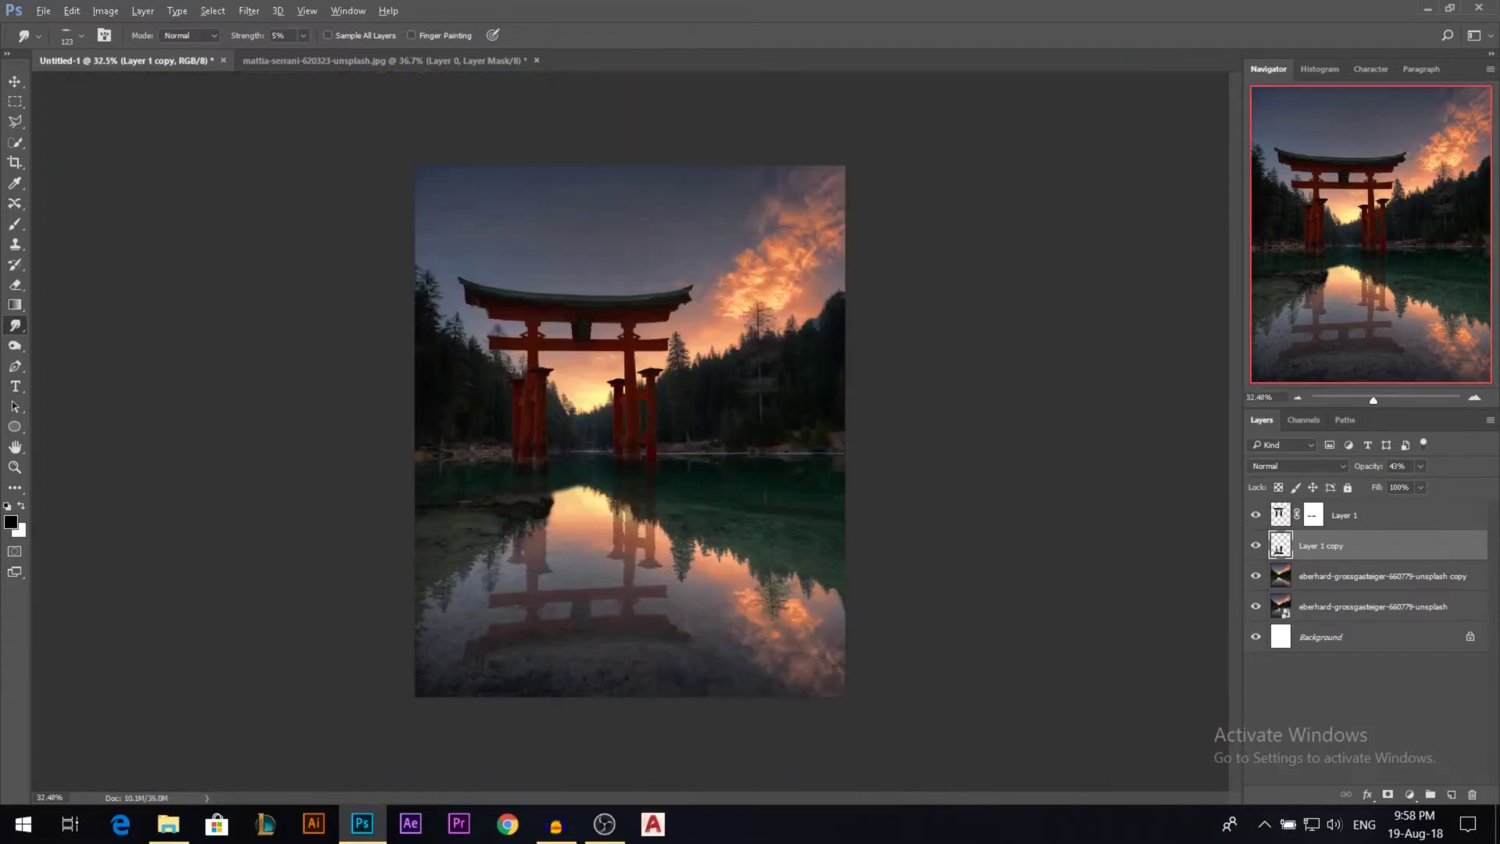
- Group the gate and reflection layers, and switch the group's visibility off and on to compare the scene
{"action": "key", "text": "v"}
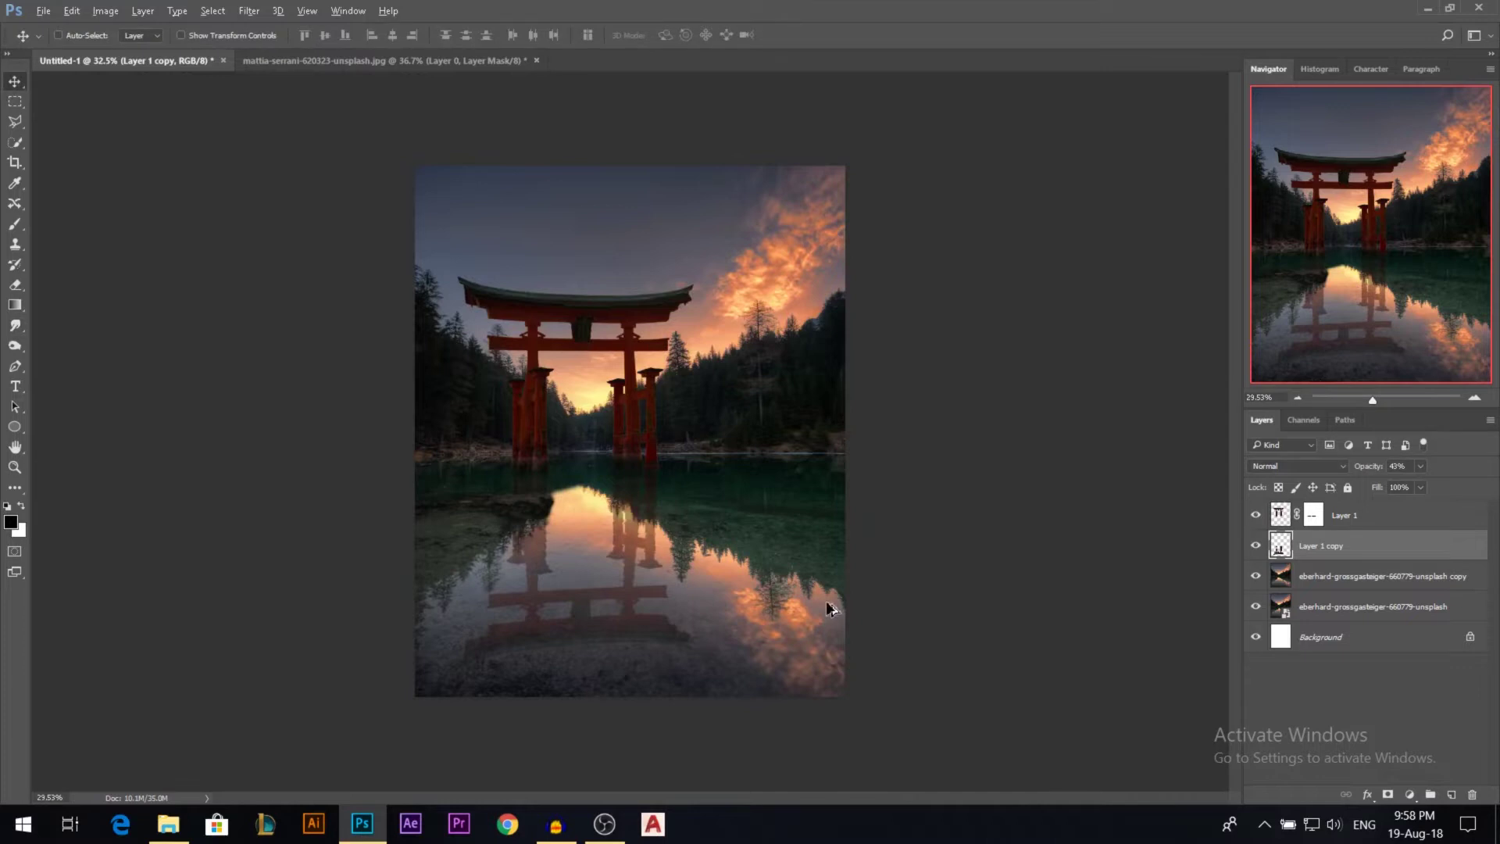
{"action": "scroll", "coordinate": [827, 600], "scroll_direction": "up", "scroll_amount": 2}
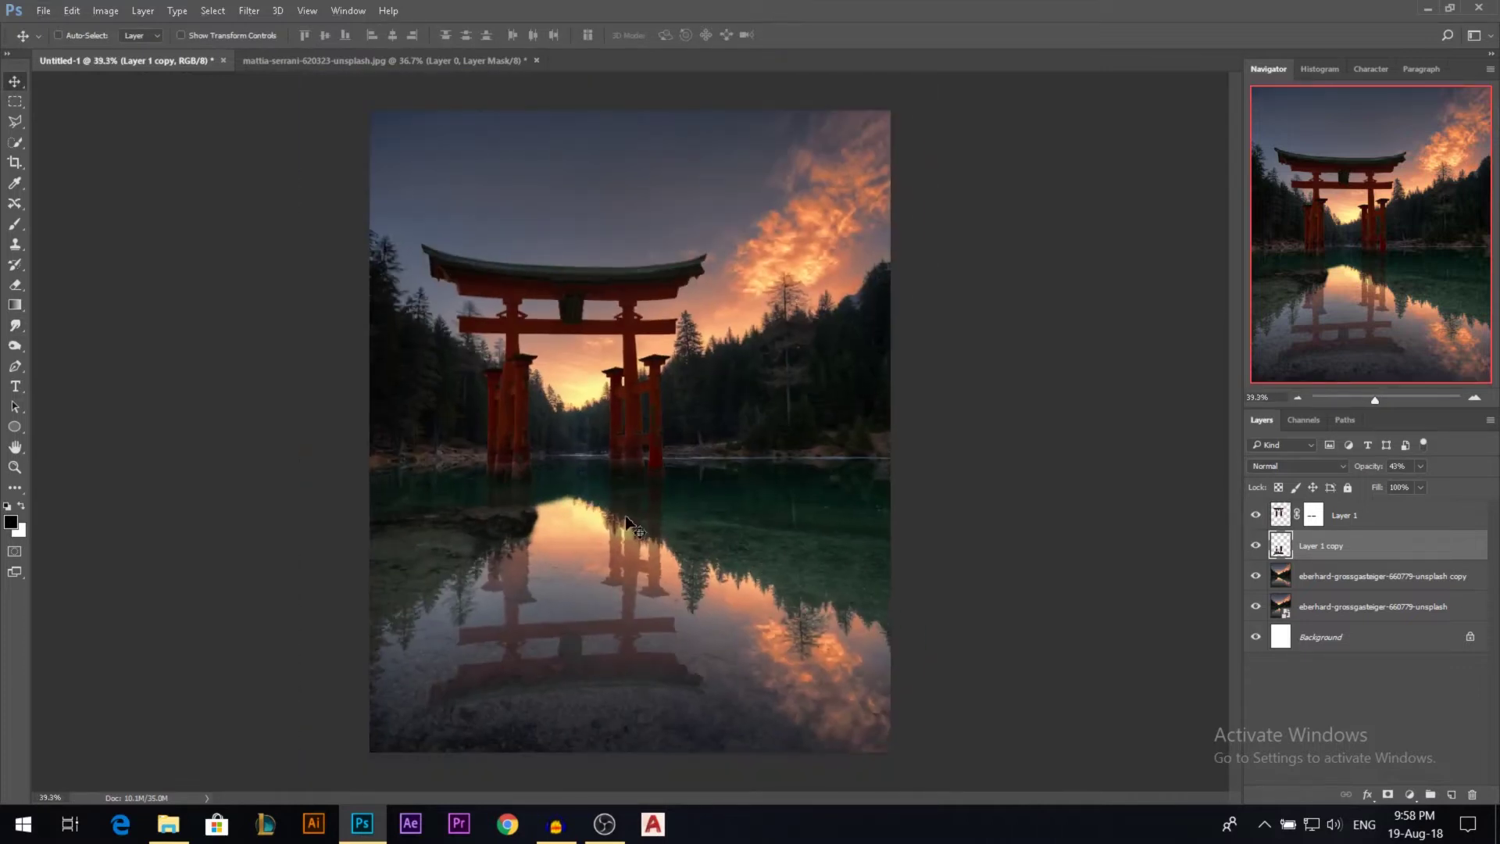
{"action": "scroll", "coordinate": [631, 523], "scroll_direction": "down", "scroll_amount": 1}
{"action": "left_click", "coordinate": [1399, 528], "text": "ctrl"}
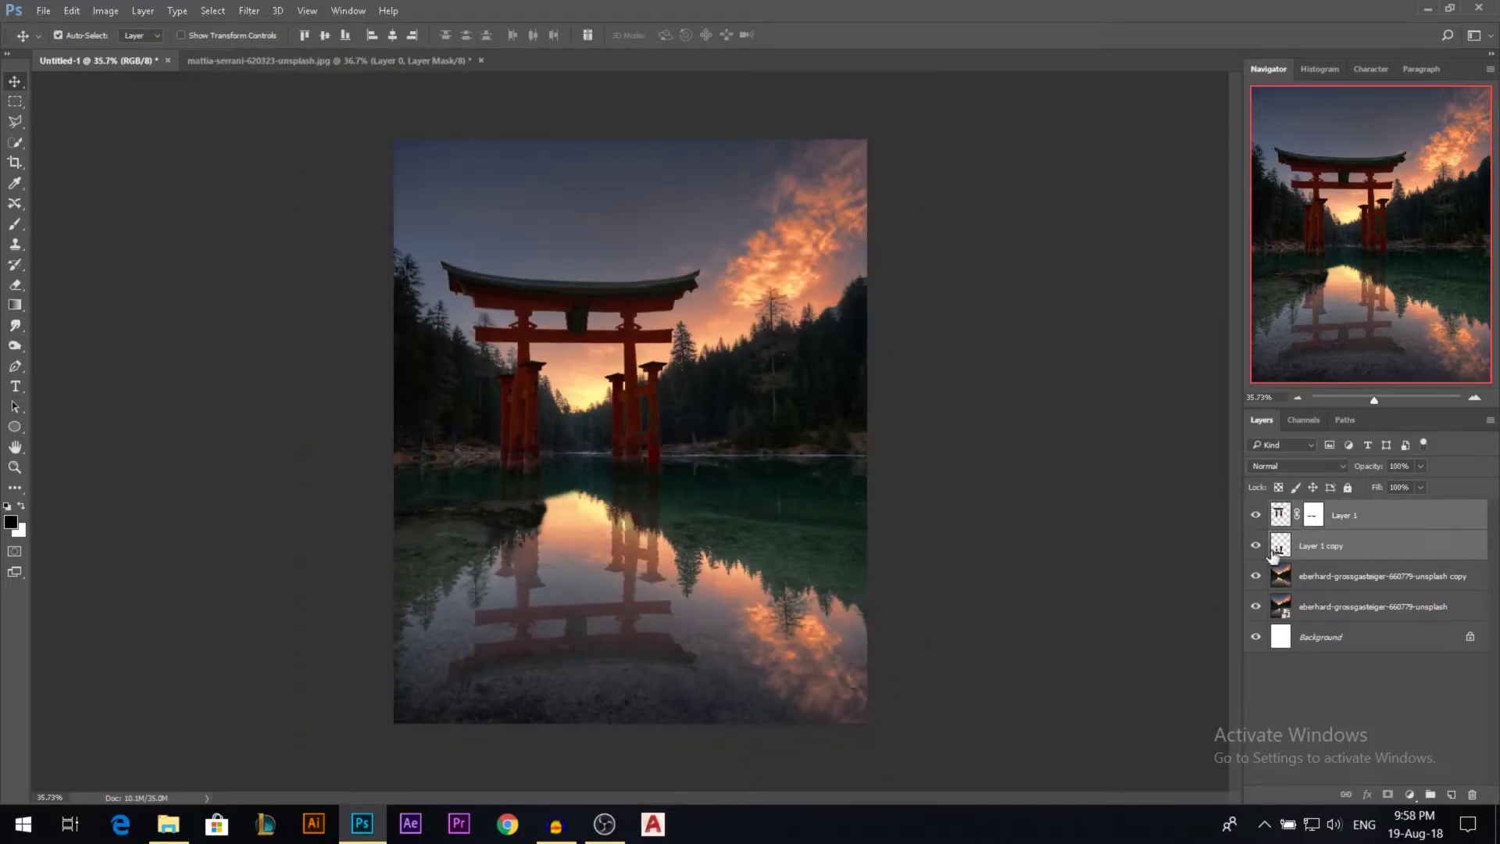
{"action": "key", "text": "ctrl+g"}
{"action": "left_click", "coordinate": [1256, 508]}
{"action": "left_click", "coordinate": [1256, 509]}
{"action": "left_click", "coordinate": [1256, 508]}
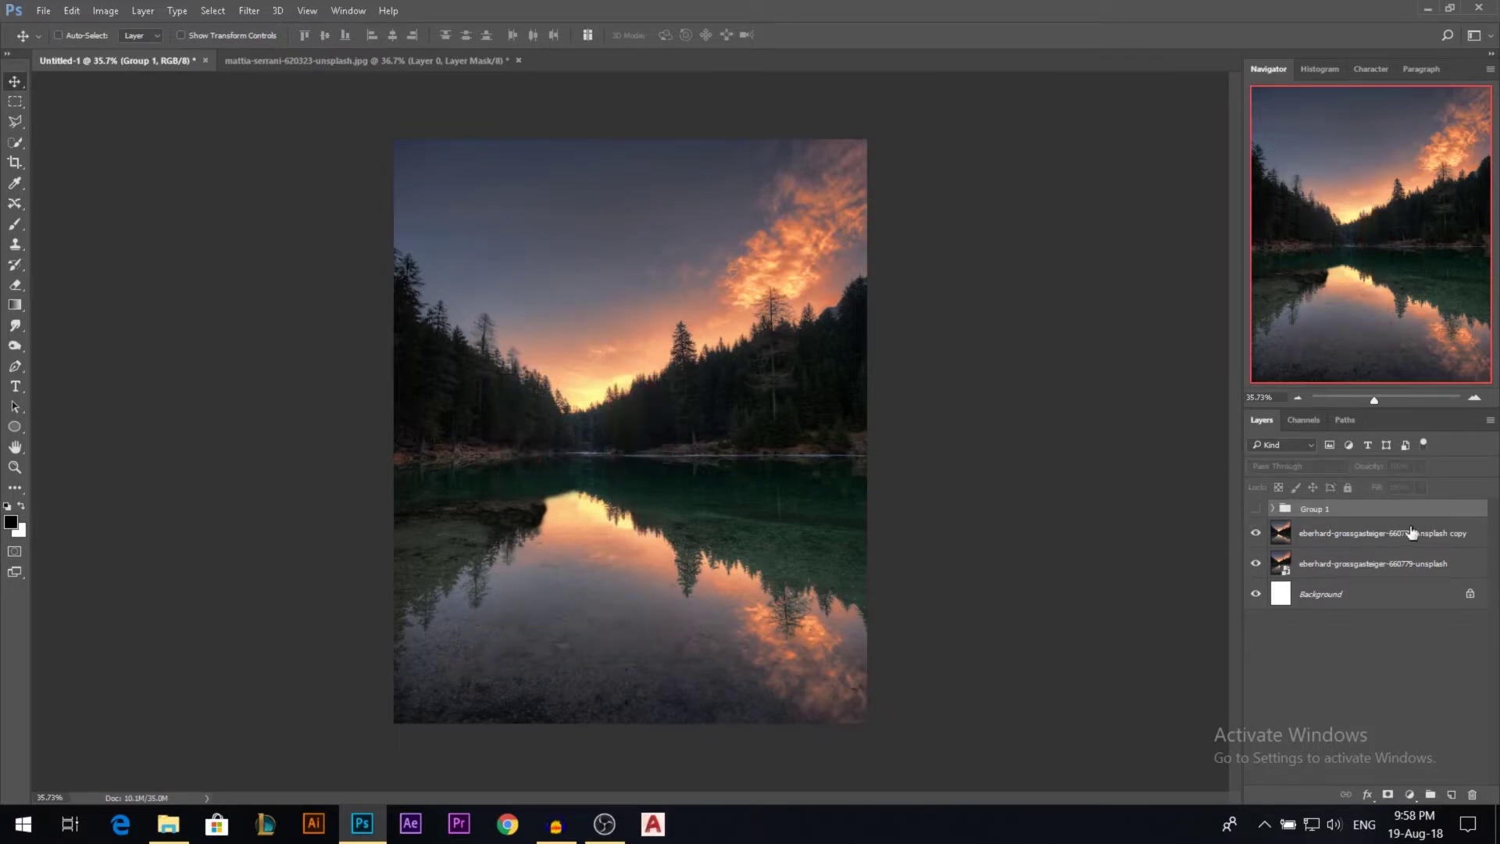
{"action": "left_click", "coordinate": [1256, 509]}
- Add a new layer above the gate group and choose a pale peach foreground colour for the Brush tool
{"action": "left_click", "coordinate": [1450, 794]}
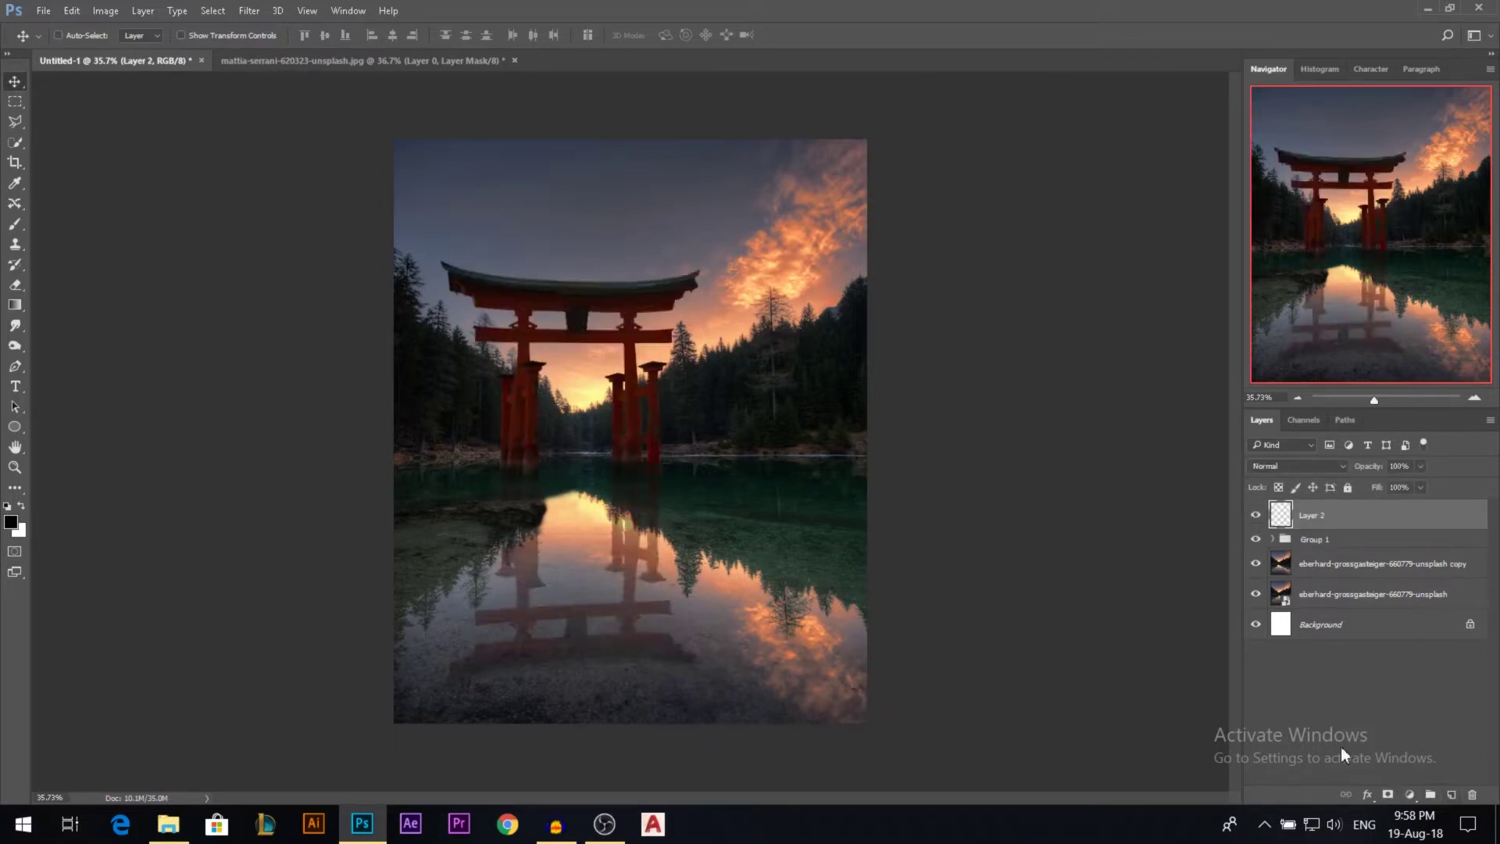
{"action": "scroll", "coordinate": [753, 283], "scroll_direction": "up", "scroll_amount": 1}
{"action": "scroll", "coordinate": [570, 222], "scroll_direction": "up", "scroll_amount": 1}
{"action": "scroll", "coordinate": [574, 226], "scroll_direction": "down", "scroll_amount": 1}
{"action": "left_click", "coordinate": [15, 223]}
{"action": "left_click", "coordinate": [10, 521]}
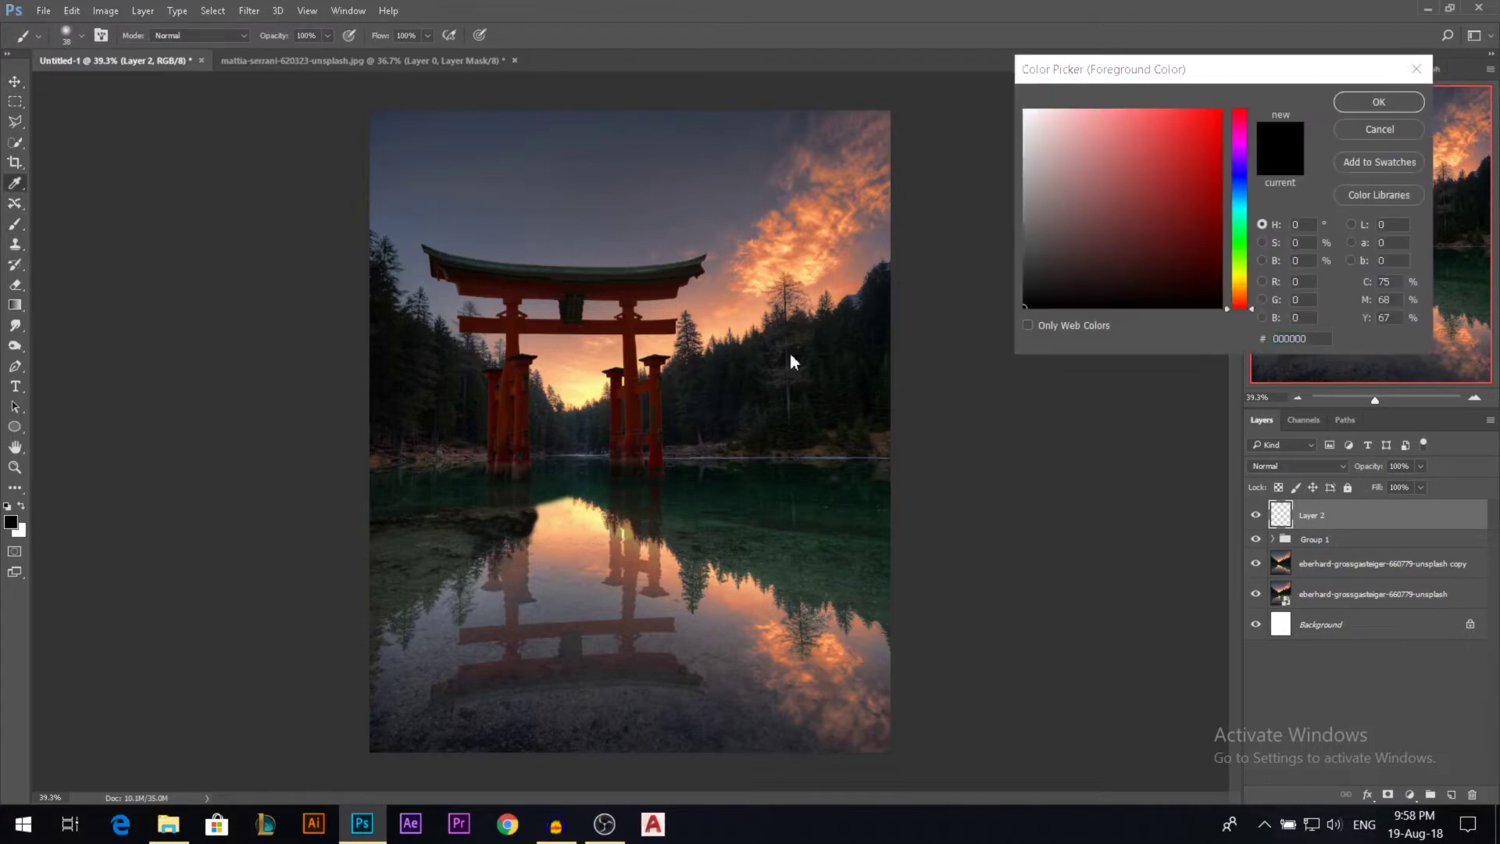
{"action": "left_click", "coordinate": [756, 277]}
{"action": "left_click_drag", "start_coordinate": [1119, 124], "coordinate": [1103, 114]}
{"action": "left_click", "coordinate": [1379, 103]}
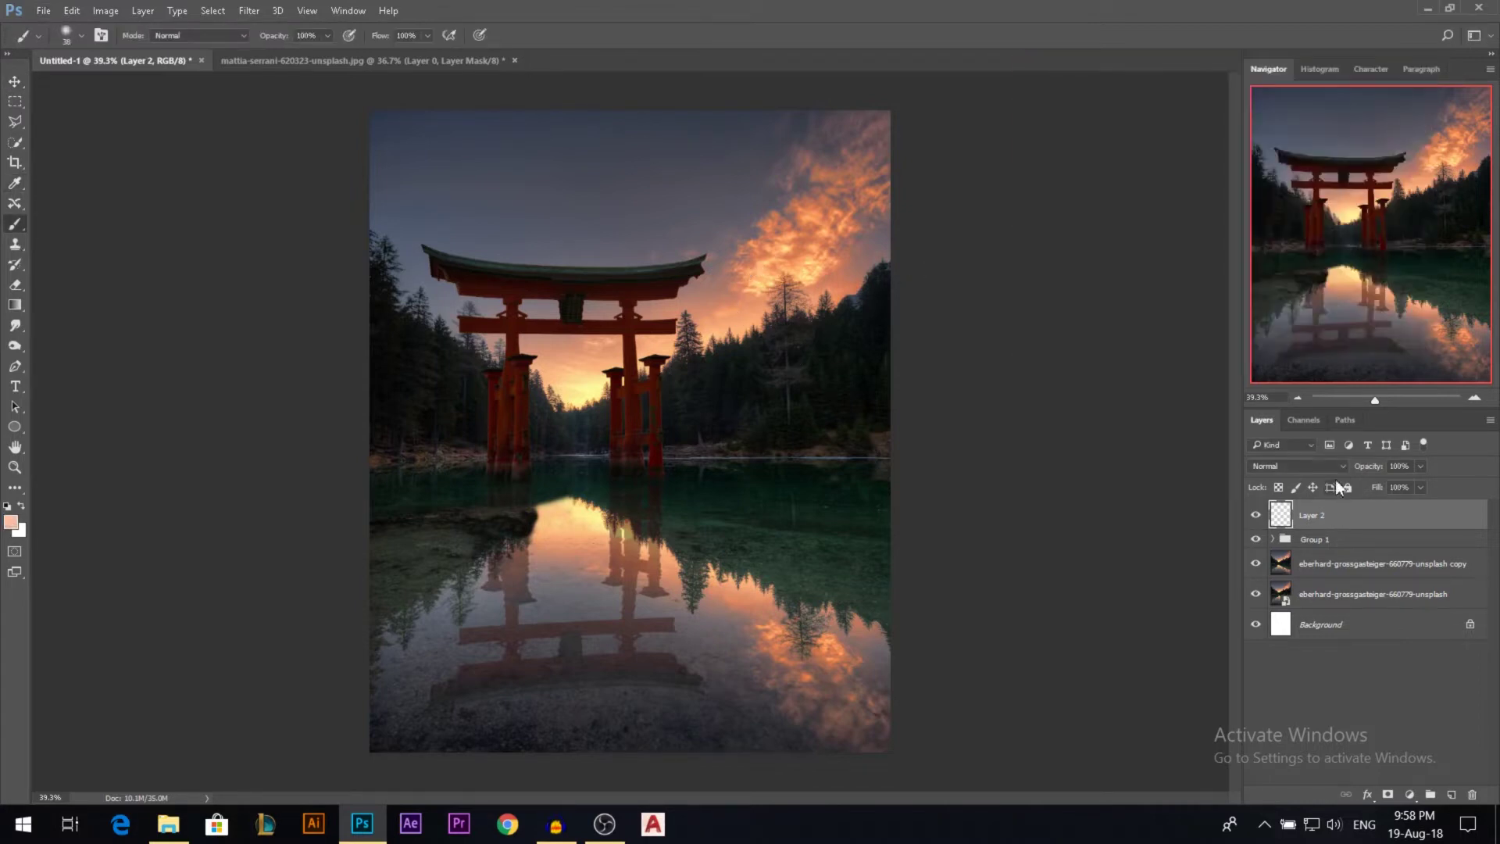
- Set the new layer to Overlay and paint a peach glow over the sunset clouds with a large soft brush at 54% opacity
{"action": "left_click", "coordinate": [1297, 465]}
{"action": "left_click", "coordinate": [1303, 619]}
{"action": "left_click_drag", "start_coordinate": [632, 307], "coordinate": [726, 307]}
{"action": "left_click_drag", "start_coordinate": [281, 37], "coordinate": [247, 39]}
{"action": "left_click_drag", "start_coordinate": [822, 232], "coordinate": [642, 327]}
{"action": "left_click_drag", "start_coordinate": [813, 267], "coordinate": [731, 282]}
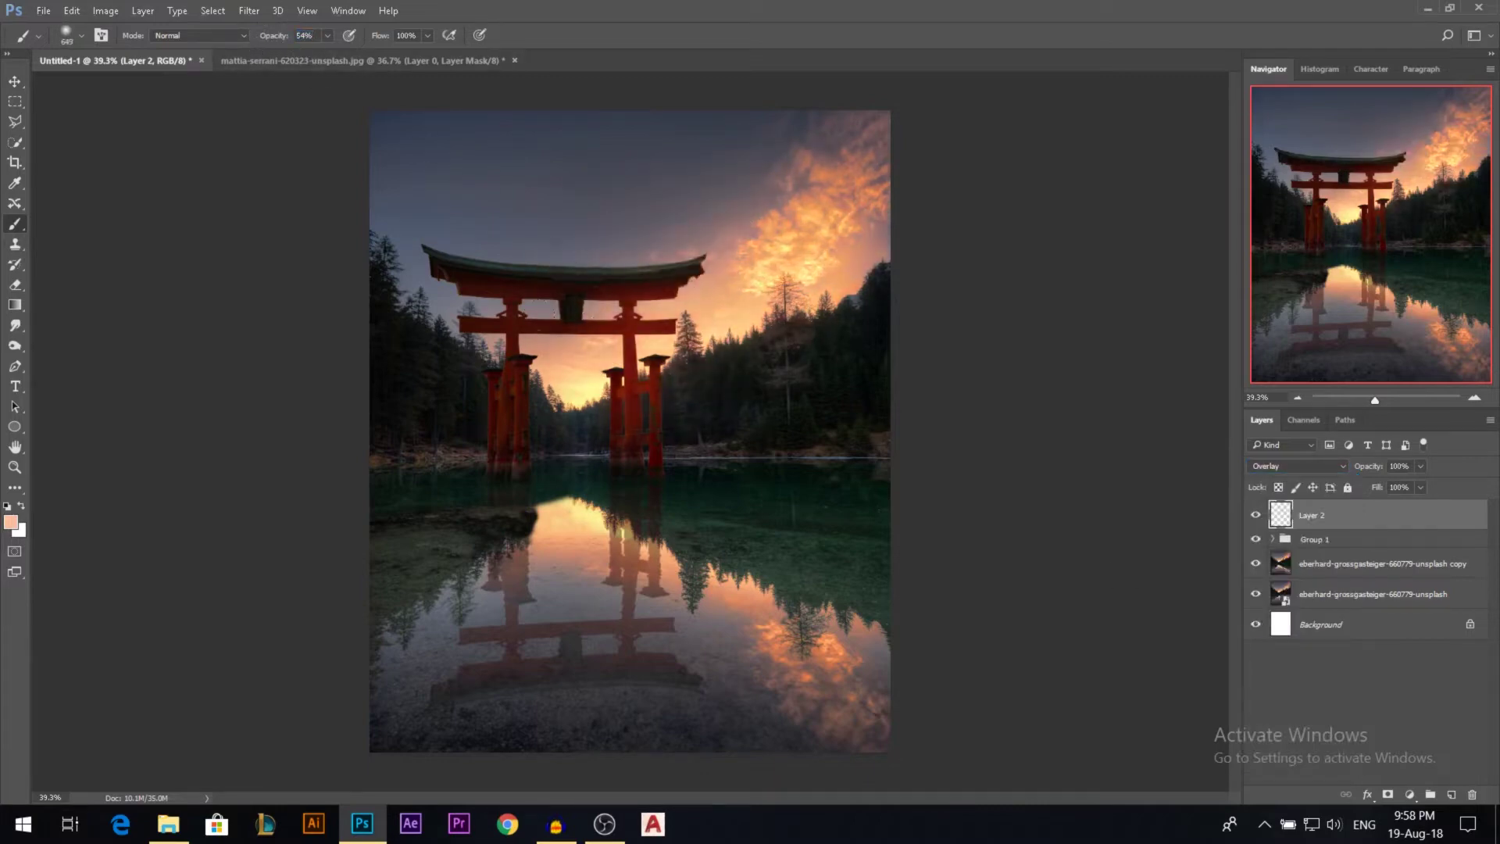
{"action": "left_click_drag", "start_coordinate": [810, 186], "coordinate": [709, 95]}
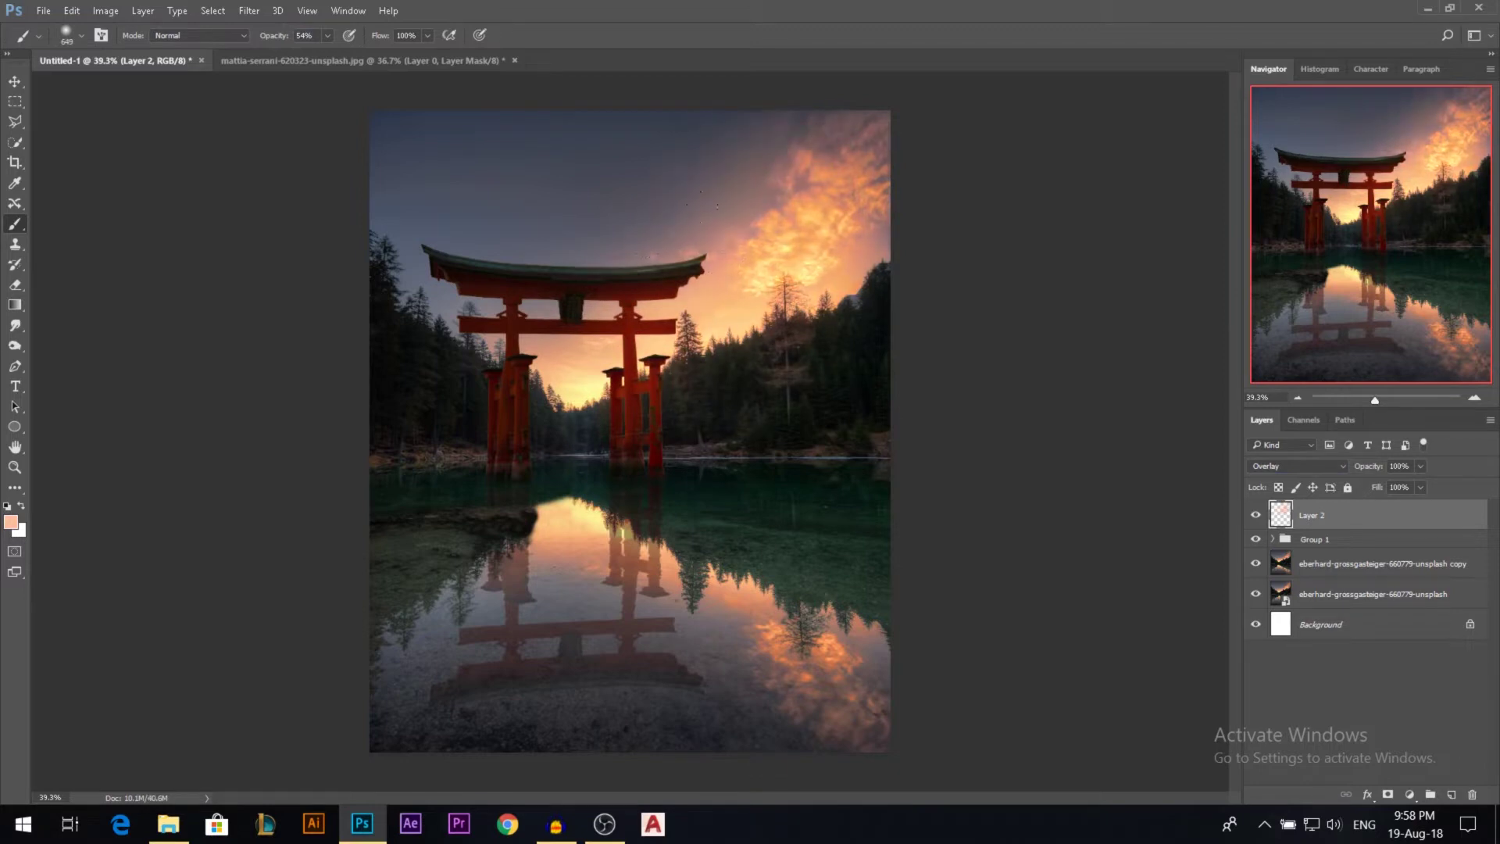
{"action": "left_click_drag", "start_coordinate": [852, 222], "coordinate": [789, 125]}
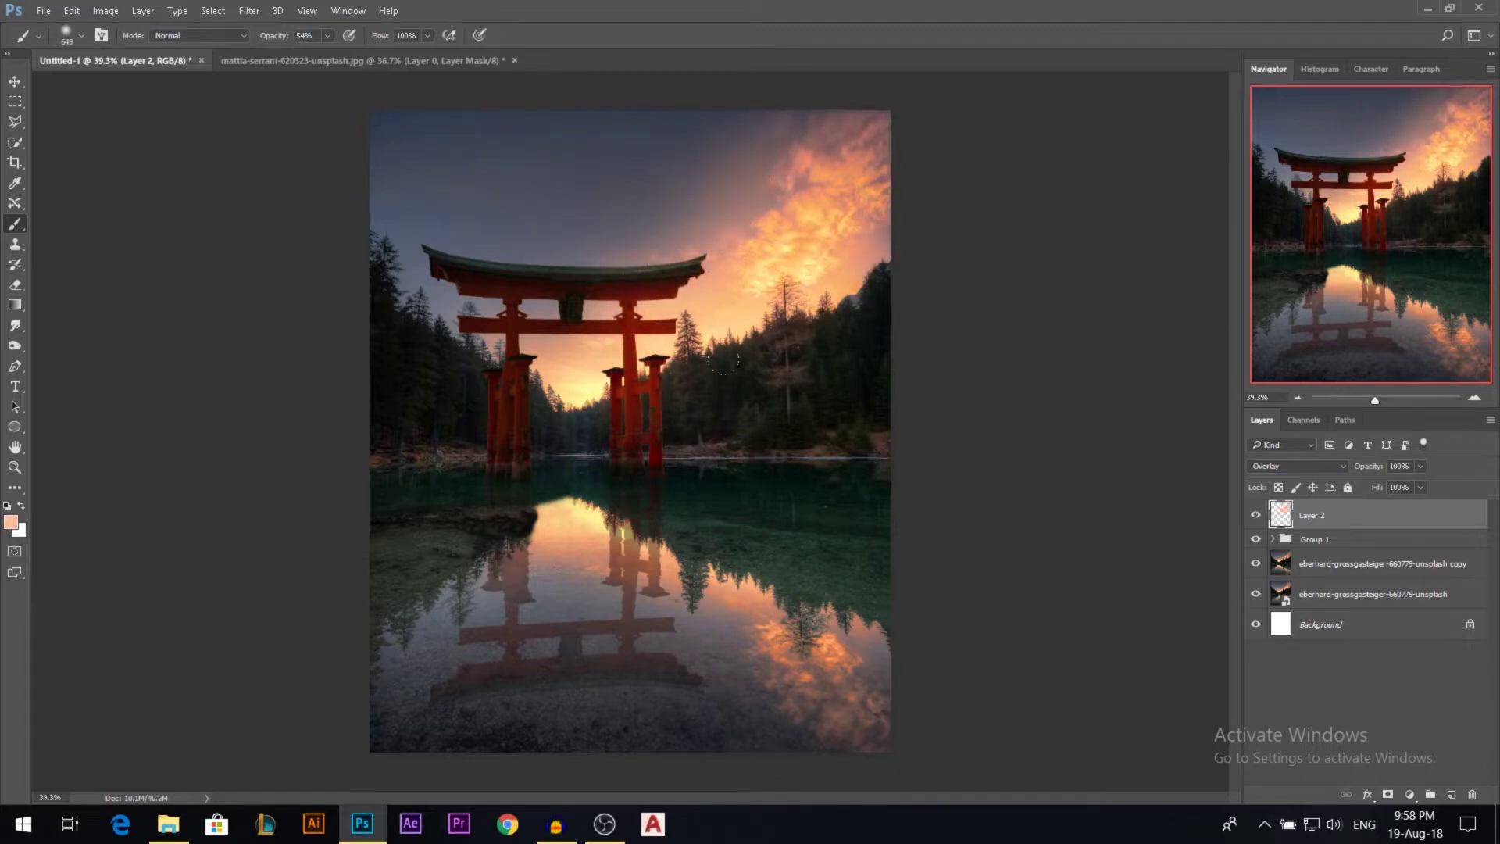
- Paint the same peach glow over the cloud reflection in the water and lower the layer's opacity to 61%
{"action": "left_click_drag", "start_coordinate": [749, 409], "coordinate": [718, 413], "text": "alt"}
{"action": "left_click_drag", "start_coordinate": [762, 616], "coordinate": [852, 707]}
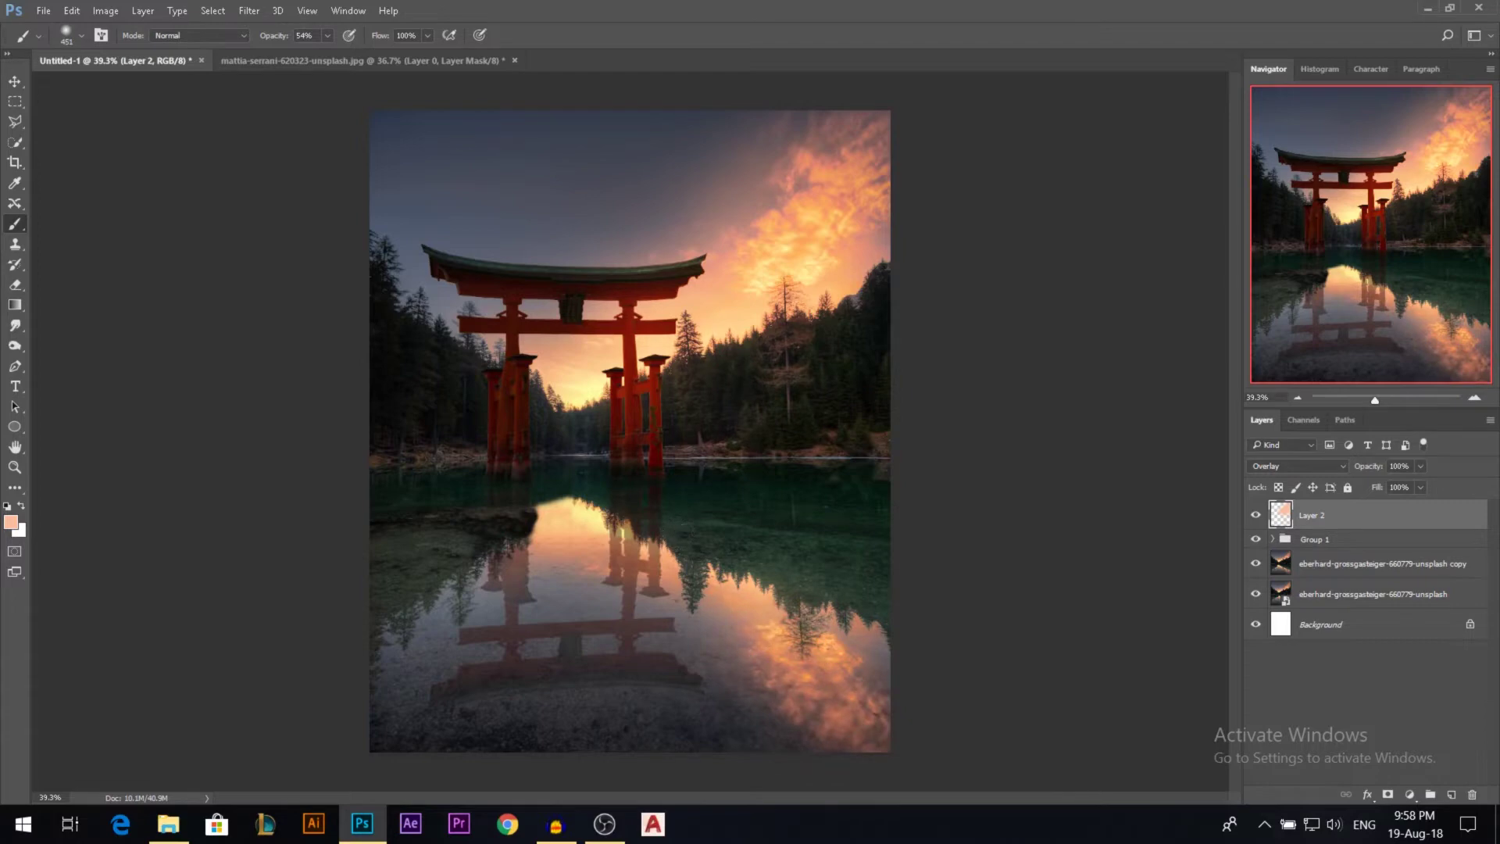
{"action": "key", "text": "ctrl+z"}
{"action": "left_click_drag", "start_coordinate": [735, 652], "coordinate": [848, 685]}
{"action": "left_click_drag", "start_coordinate": [852, 686], "coordinate": [827, 686], "text": "alt"}
{"action": "left_click_drag", "start_coordinate": [1373, 472], "coordinate": [1352, 472]}
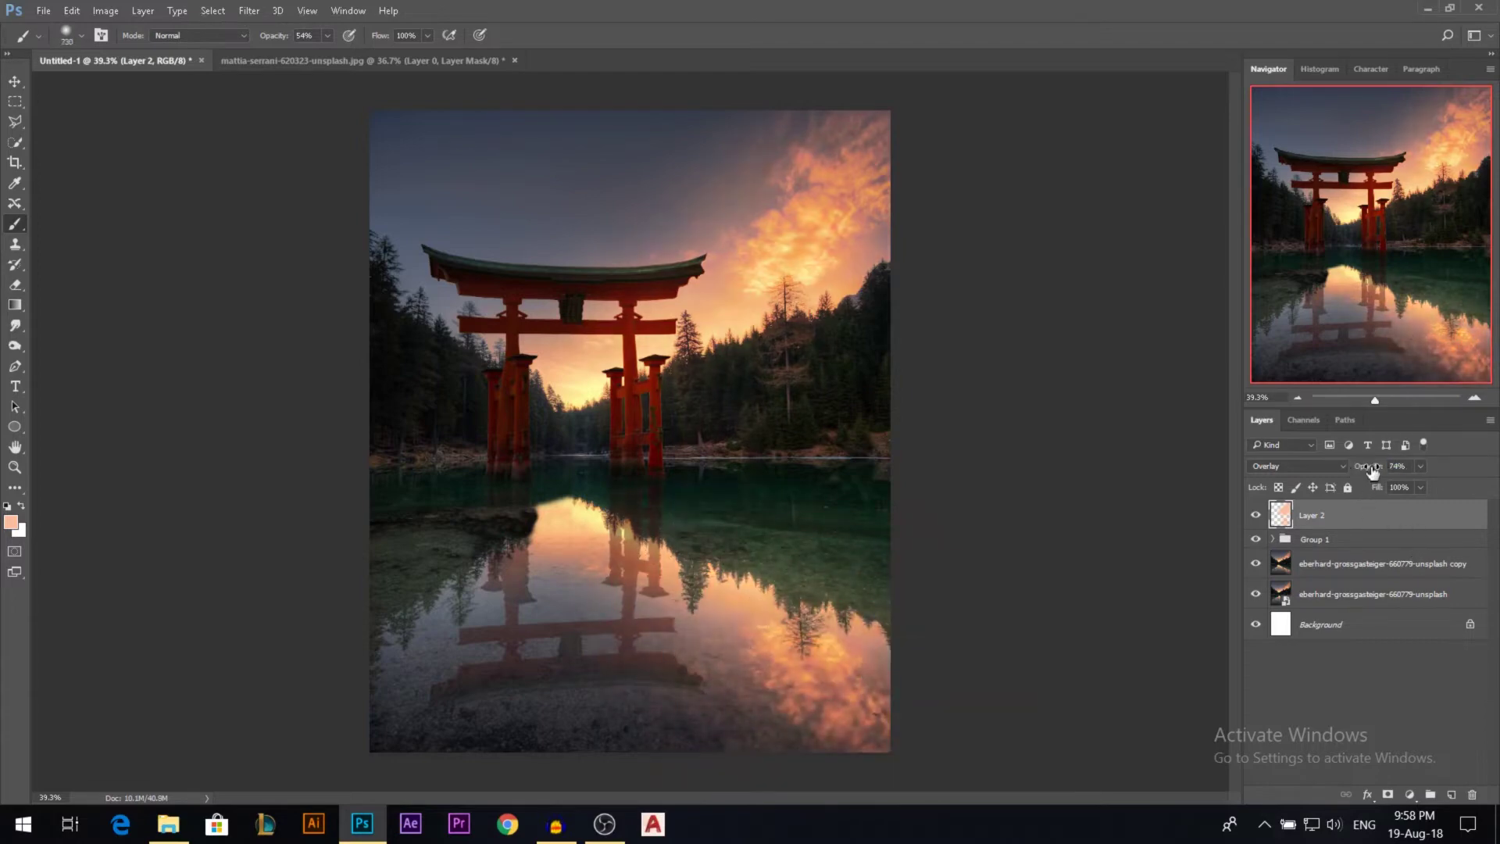
{"action": "right_click", "coordinate": [643, 442], "text": "alt"}
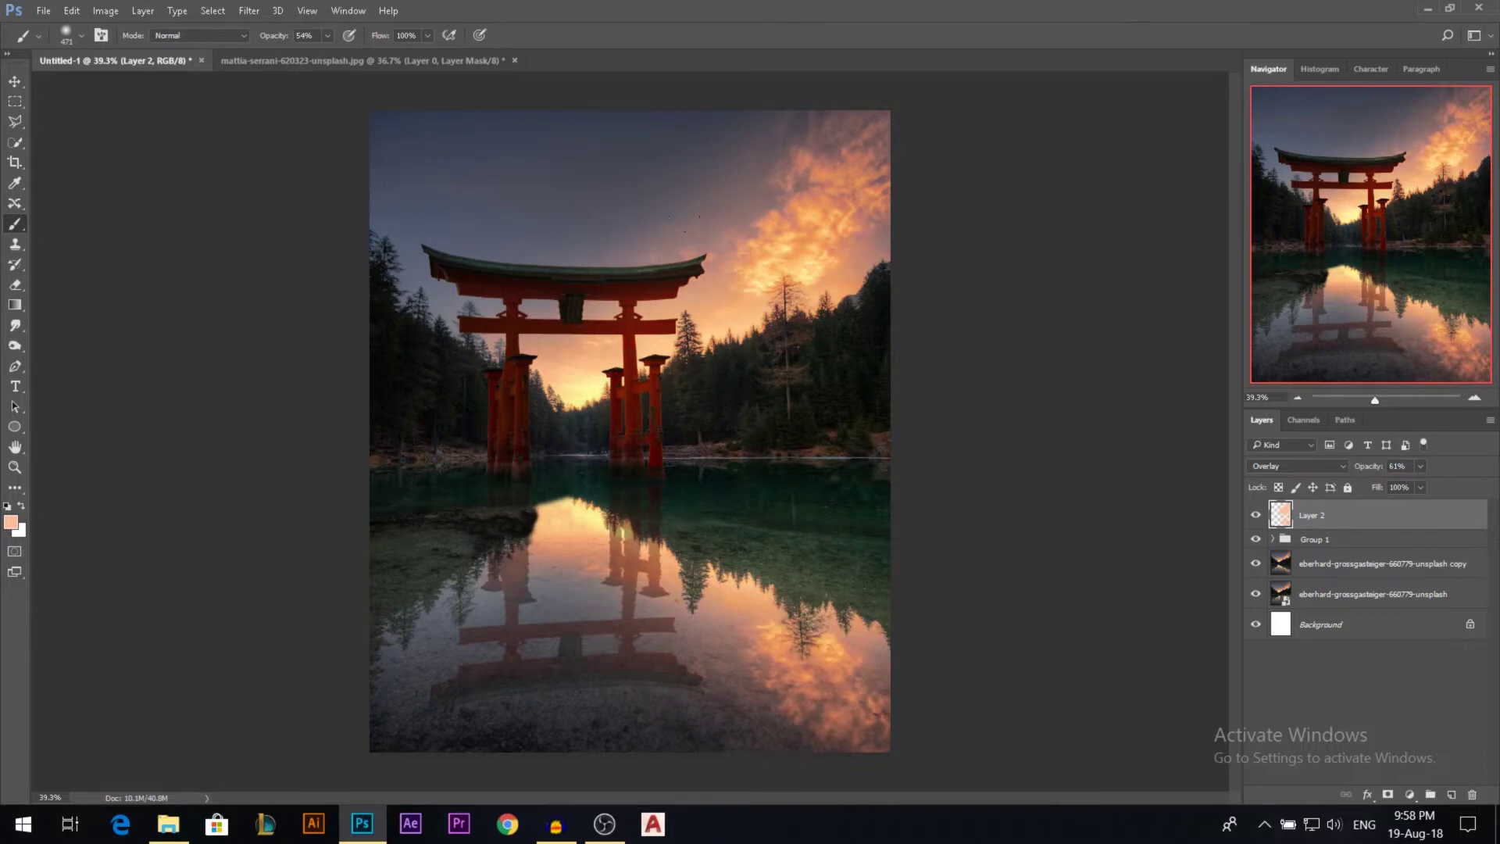
- Add another layer on top and choose a deeper salmon-orange foreground colour
{"action": "left_click", "coordinate": [1452, 792]}
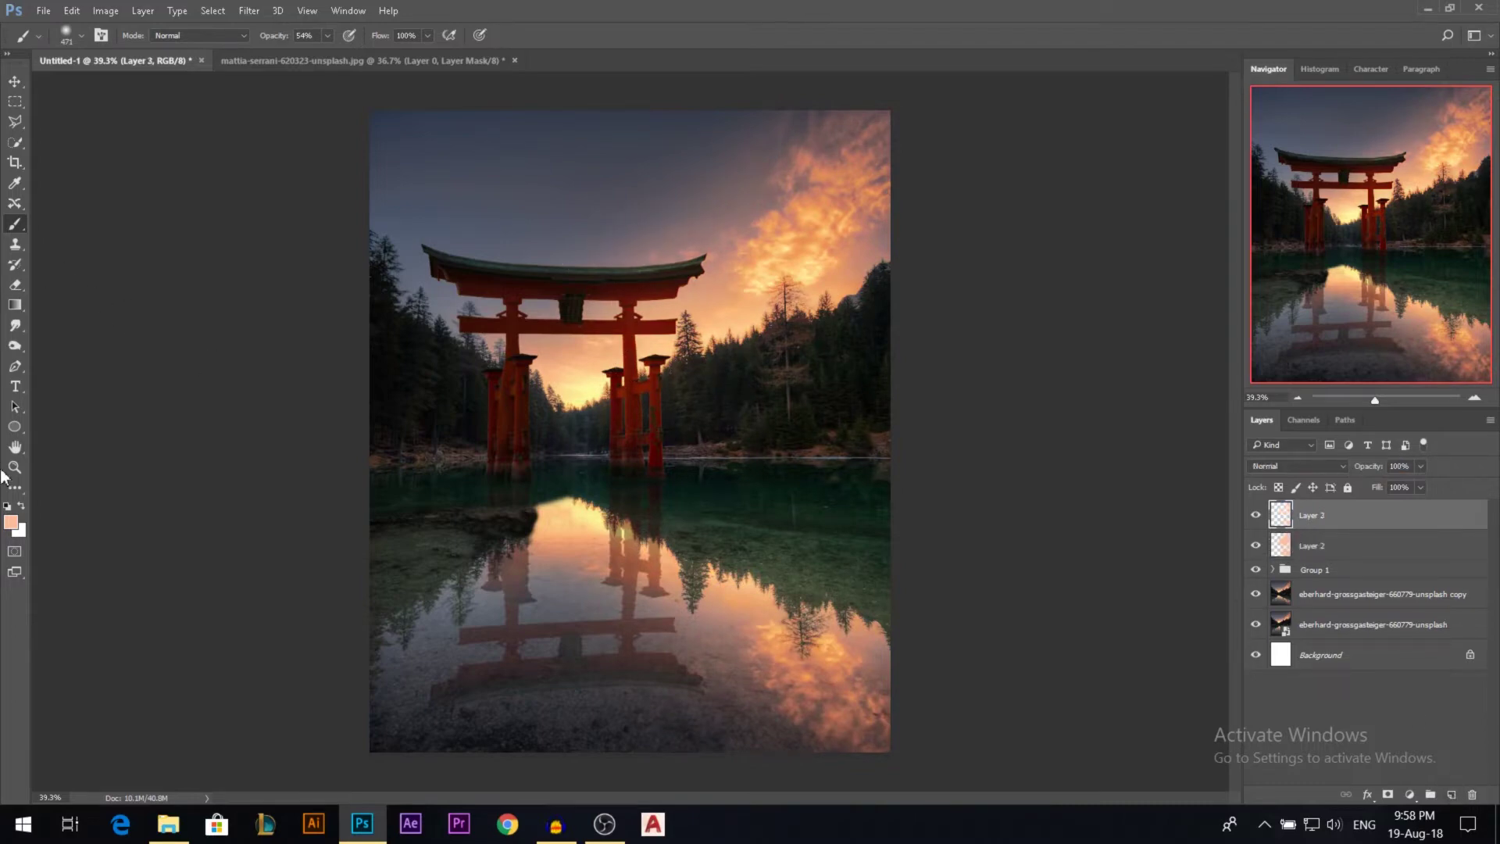
{"action": "left_click", "coordinate": [12, 524]}
{"action": "left_click", "coordinate": [1242, 301]}
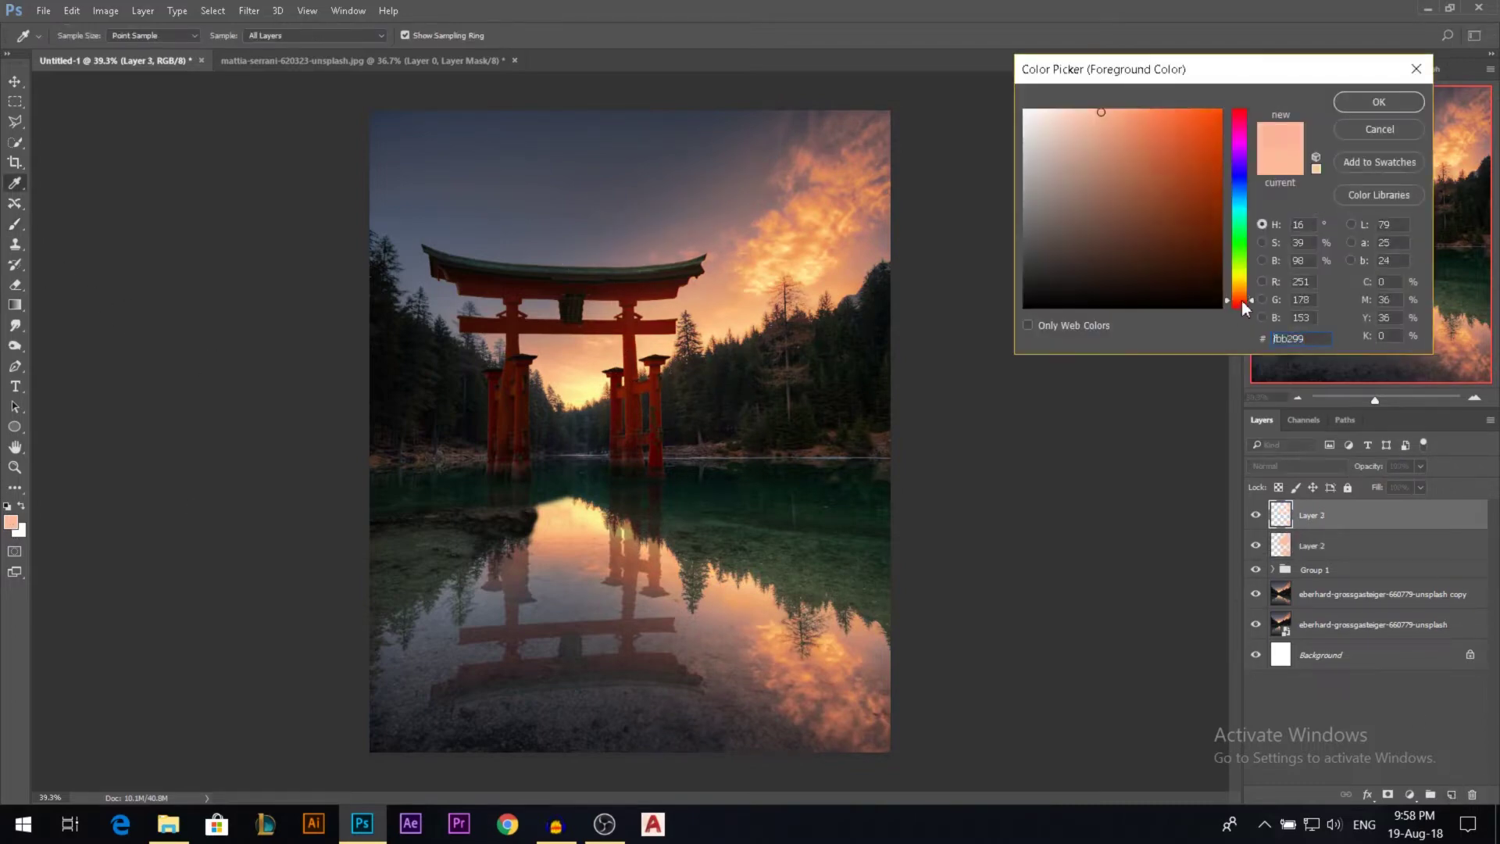
{"action": "mouse_move", "coordinate": [1108, 127]}
{"action": "left_mouse_down"}
{"action": "mouse_move", "coordinate": [1131, 111]}
{"action": "mouse_move", "coordinate": [1131, 134]}
{"action": "left_mouse_up"}
{"action": "left_click", "coordinate": [1377, 102]}
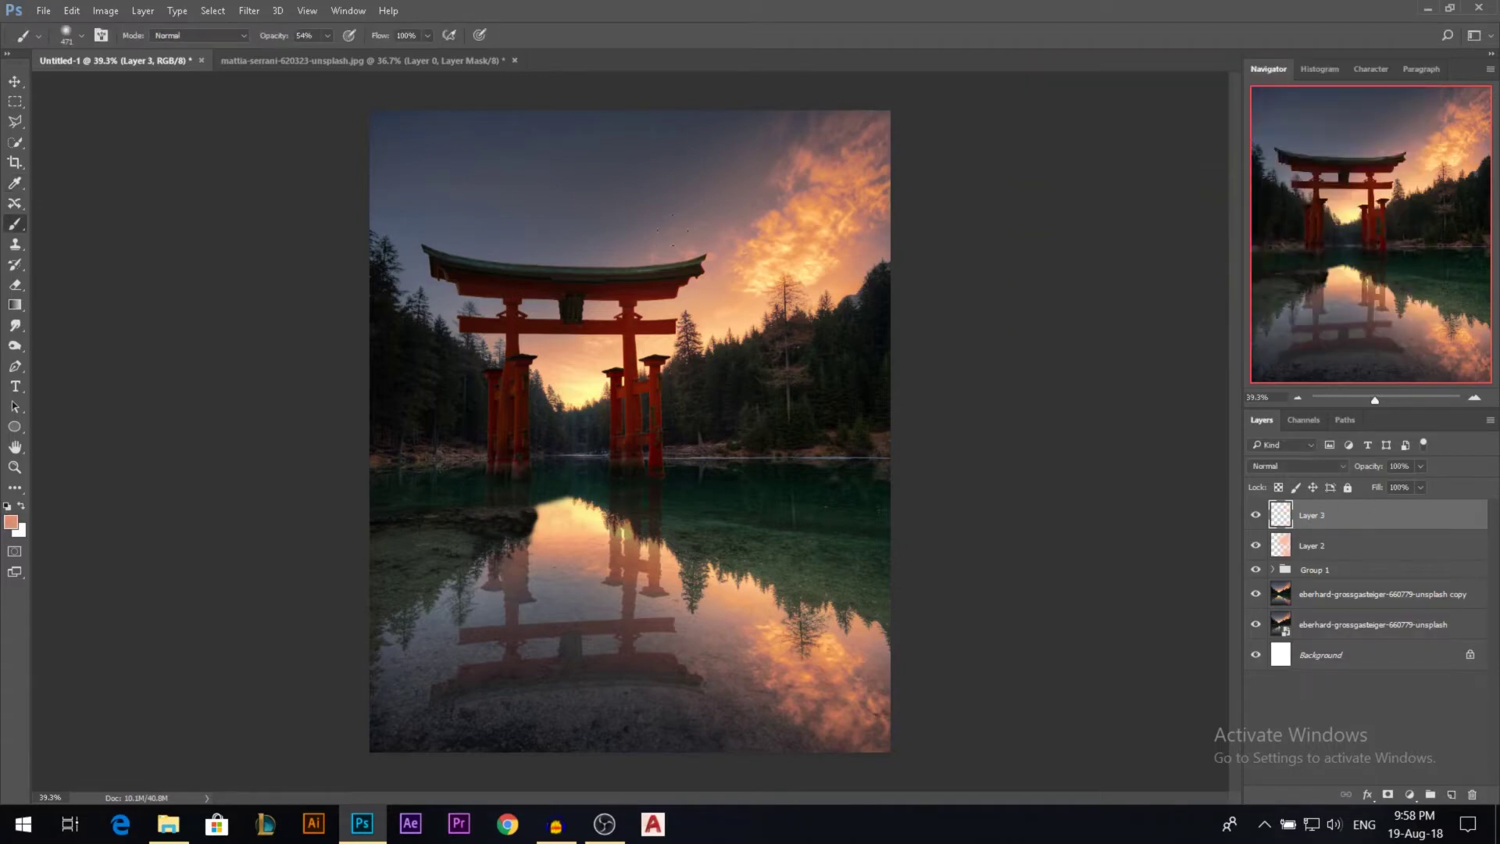
- Set the salmon layer to Overlay and brush warm colour across the sky around the sunset and over its water reflection
{"action": "left_click", "coordinate": [1297, 465]}
{"action": "left_click", "coordinate": [1281, 618]}
{"action": "left_click_drag", "start_coordinate": [720, 258], "coordinate": [819, 222]}
{"action": "left_click_drag", "start_coordinate": [840, 160], "coordinate": [668, 230]}
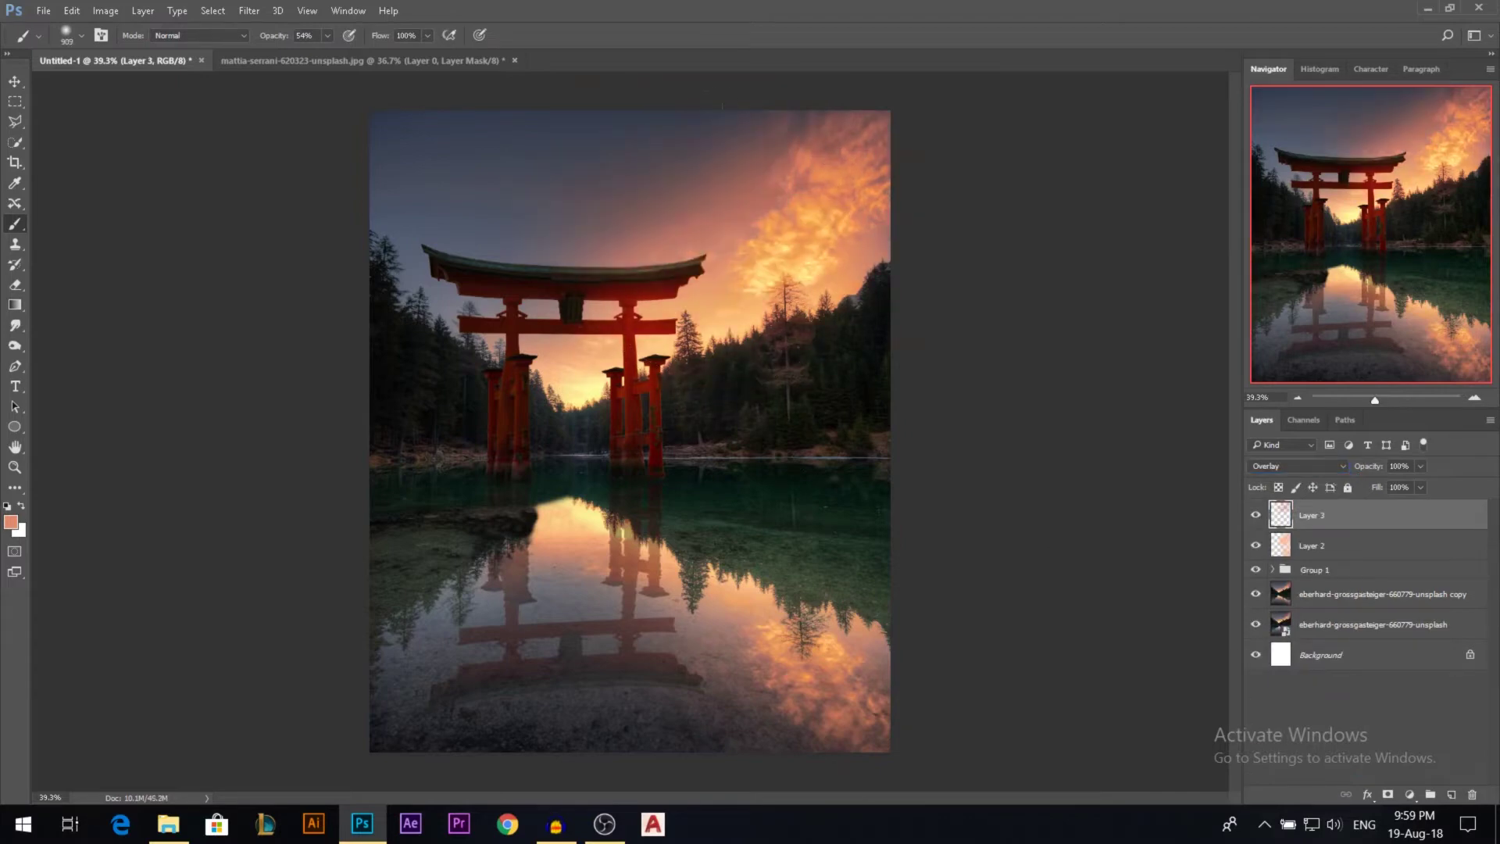
{"action": "left_click_drag", "start_coordinate": [762, 247], "coordinate": [672, 215]}
{"action": "left_click_drag", "start_coordinate": [805, 214], "coordinate": [578, 235]}
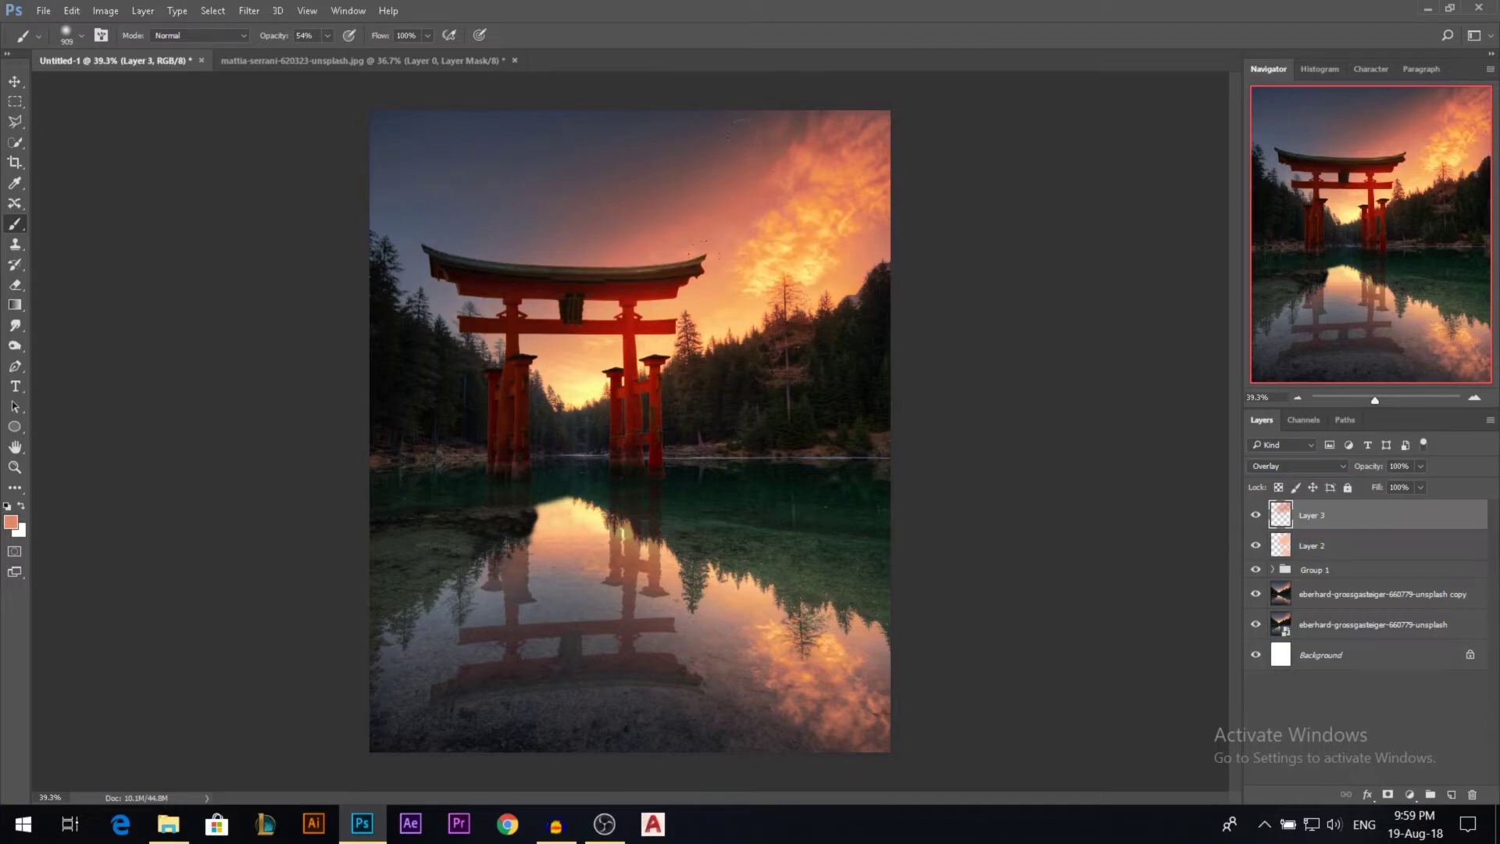
{"action": "mouse_move", "coordinate": [664, 551]}
{"action": "left_mouse_down"}
{"action": "mouse_move", "coordinate": [758, 594]}
{"action": "mouse_move", "coordinate": [731, 641]}
{"action": "mouse_move", "coordinate": [817, 688]}
{"action": "left_mouse_up"}
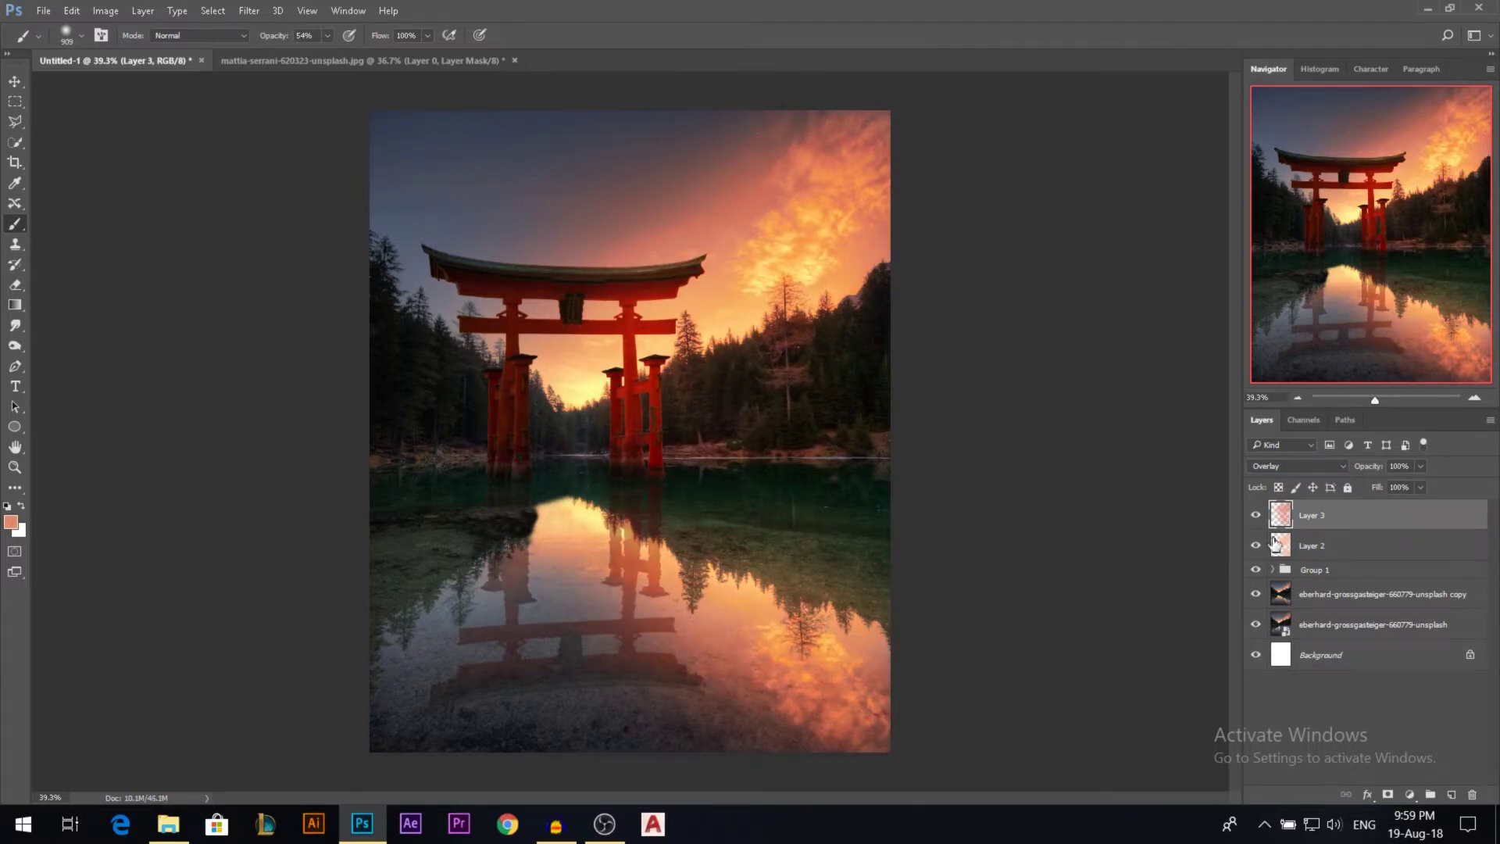
- Reduce the salmon glow layer's opacity to 44% and switch its visibility off and on to compare
{"action": "left_click_drag", "start_coordinate": [1386, 467], "coordinate": [1374, 471]}
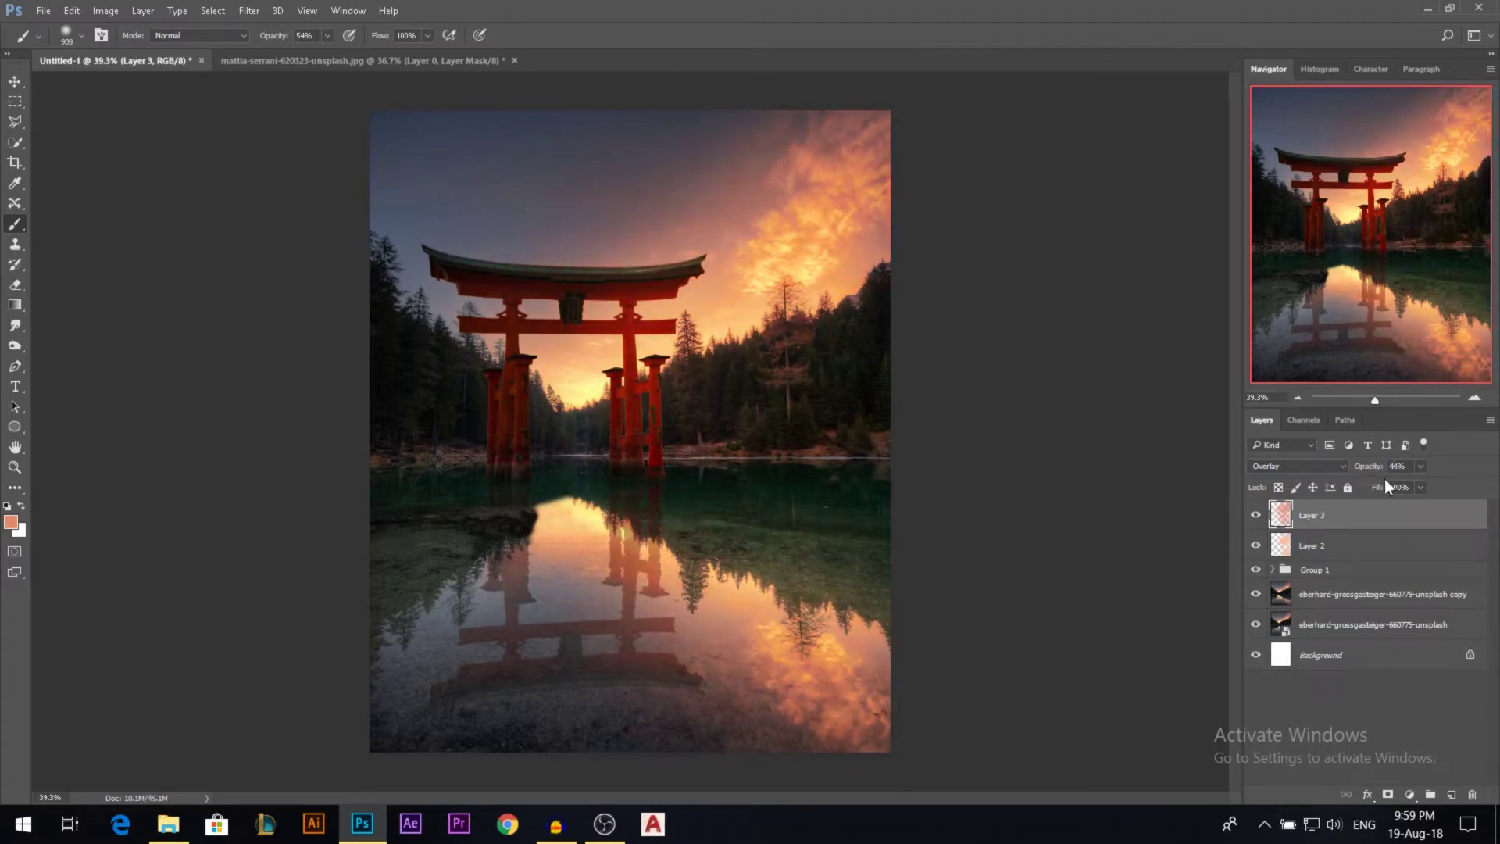
{"action": "left_click", "coordinate": [1256, 515]}
{"action": "left_click", "coordinate": [1255, 515]}
{"action": "left_click", "coordinate": [14, 81]}
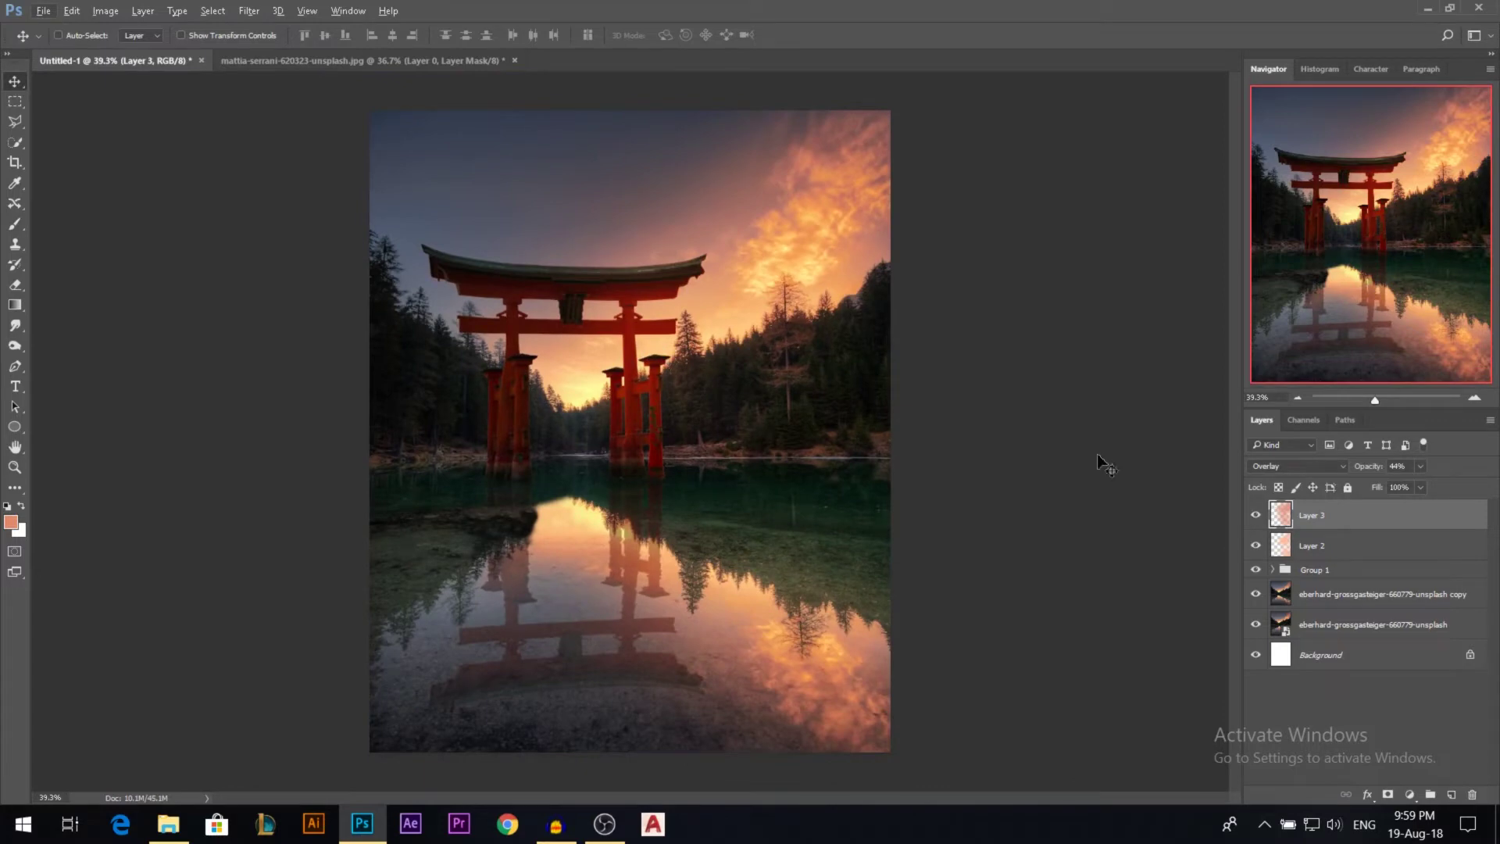
- On a new layer above the landscape copy, stamp faint dark clouds in the upper sky with a 2032 px cloud brush and a sampled sky colour
{"action": "left_click", "coordinate": [1330, 594]}
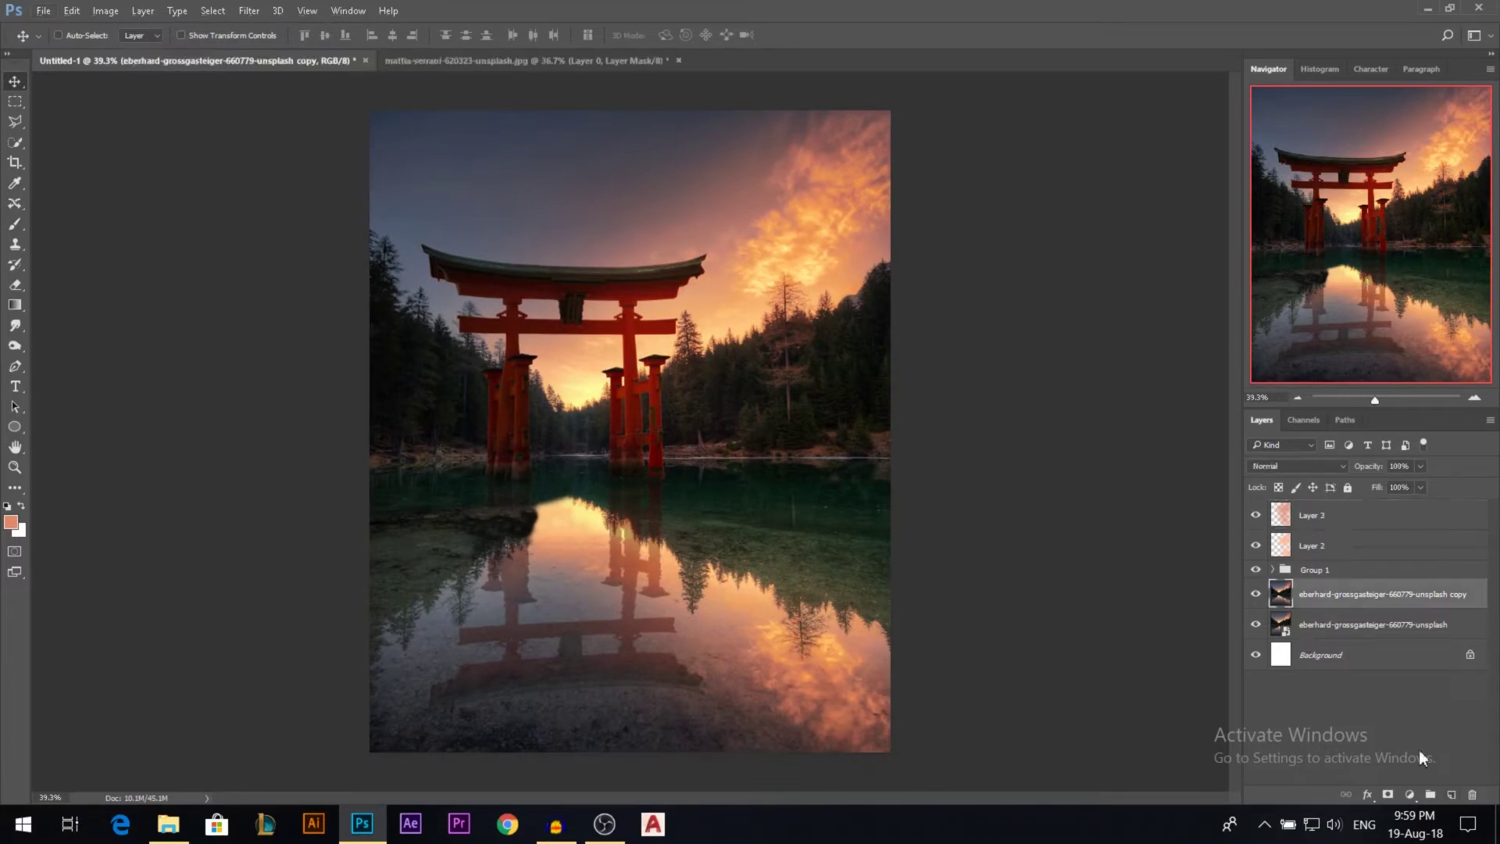
{"action": "left_click", "coordinate": [1452, 793]}
{"action": "key", "text": "b"}
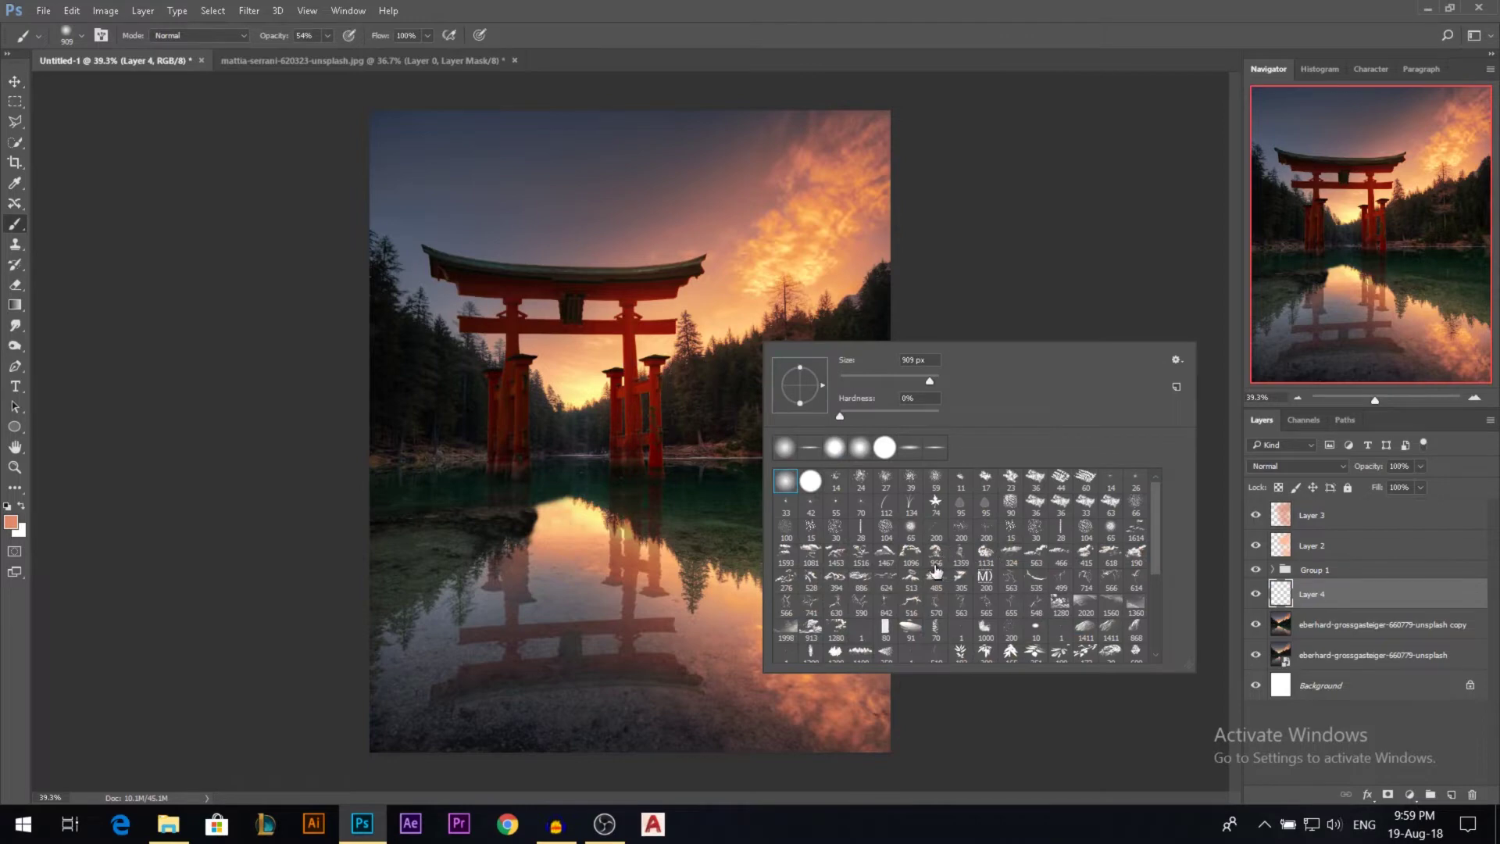
{"action": "left_click", "coordinate": [938, 576]}
{"action": "left_click_drag", "start_coordinate": [528, 232], "coordinate": [597, 227]}
{"action": "left_click", "coordinate": [508, 216], "text": "alt"}
{"action": "left_click_drag", "start_coordinate": [508, 216], "coordinate": [672, 216]}
{"action": "left_click", "coordinate": [508, 218]}
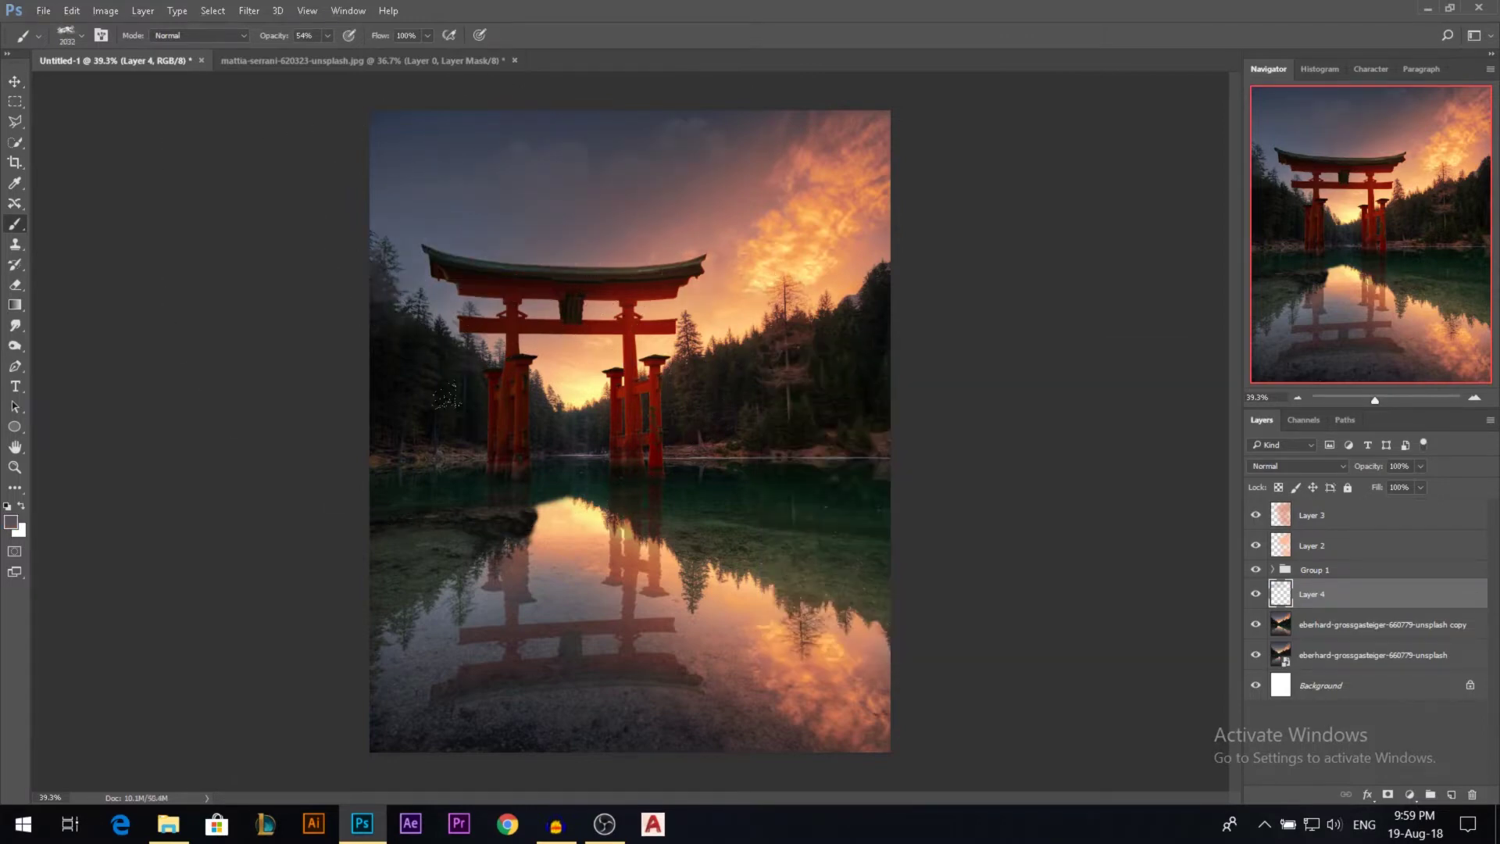
{"action": "key", "text": "ctrl+z"}
{"action": "left_click", "coordinate": [621, 117]}
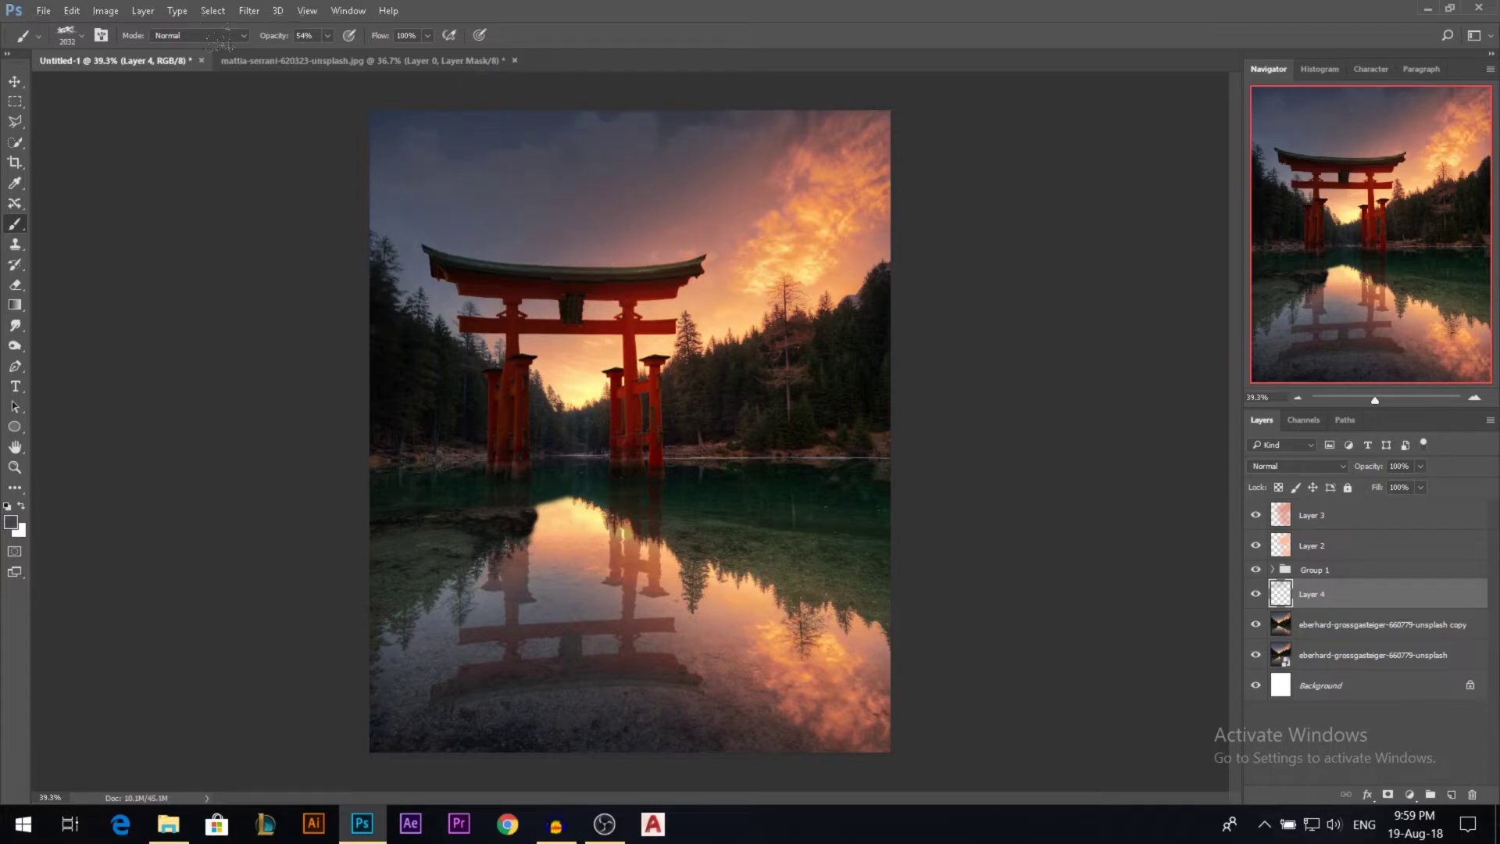
- Stamp light clouds above the gate with a different cloud brush at 1662 px, using the yellow sampled from the sunset glow
{"action": "right_click", "coordinate": [651, 310]}
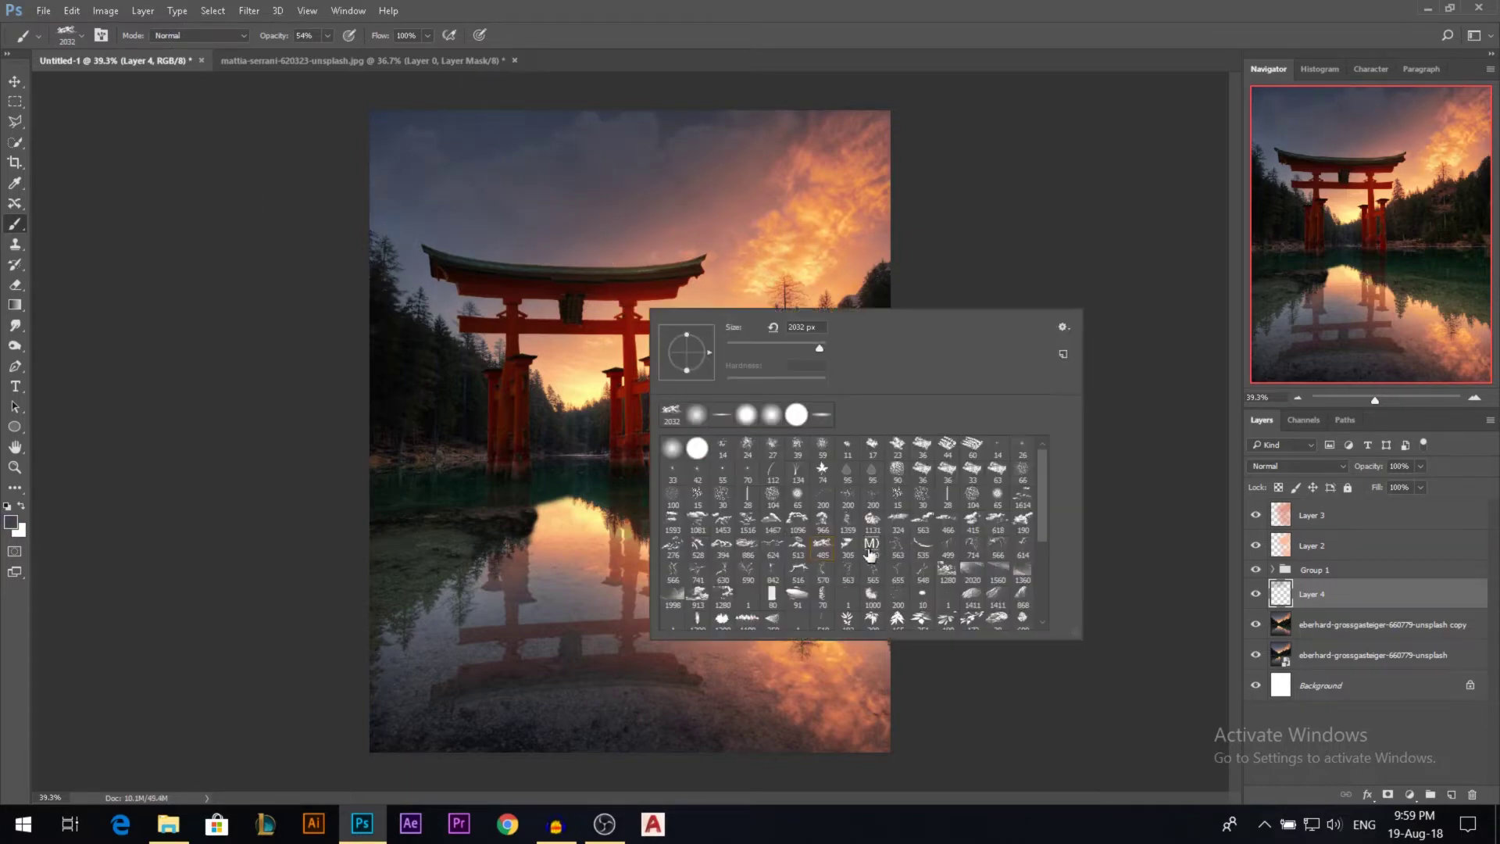
{"action": "double_click", "coordinate": [903, 525]}
{"action": "key", "text": "bracketleft"}
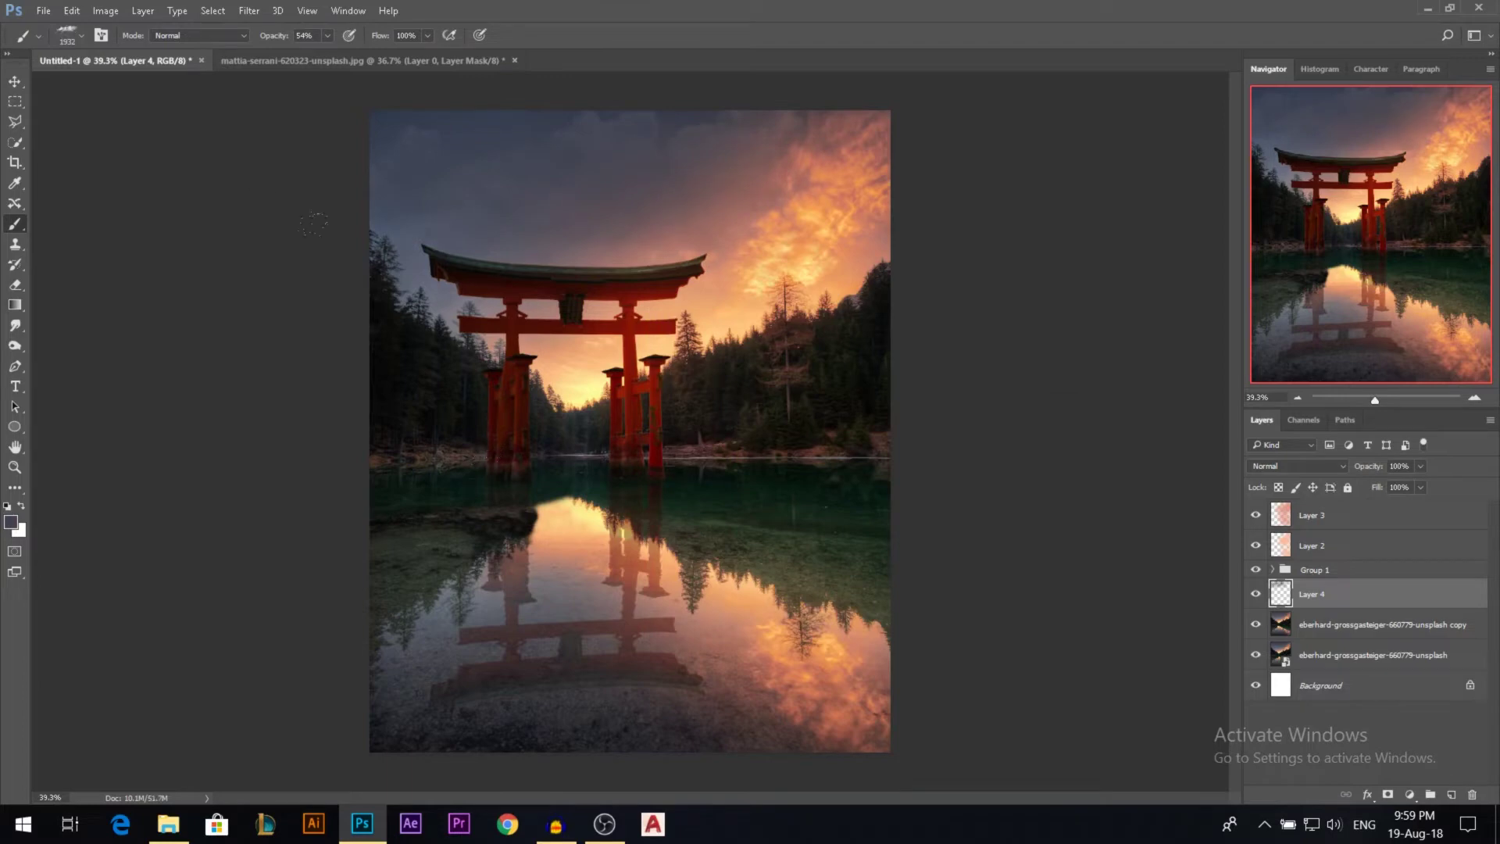
{"action": "left_click", "coordinate": [575, 364], "text": "alt"}
{"action": "left_click", "coordinate": [575, 364]}
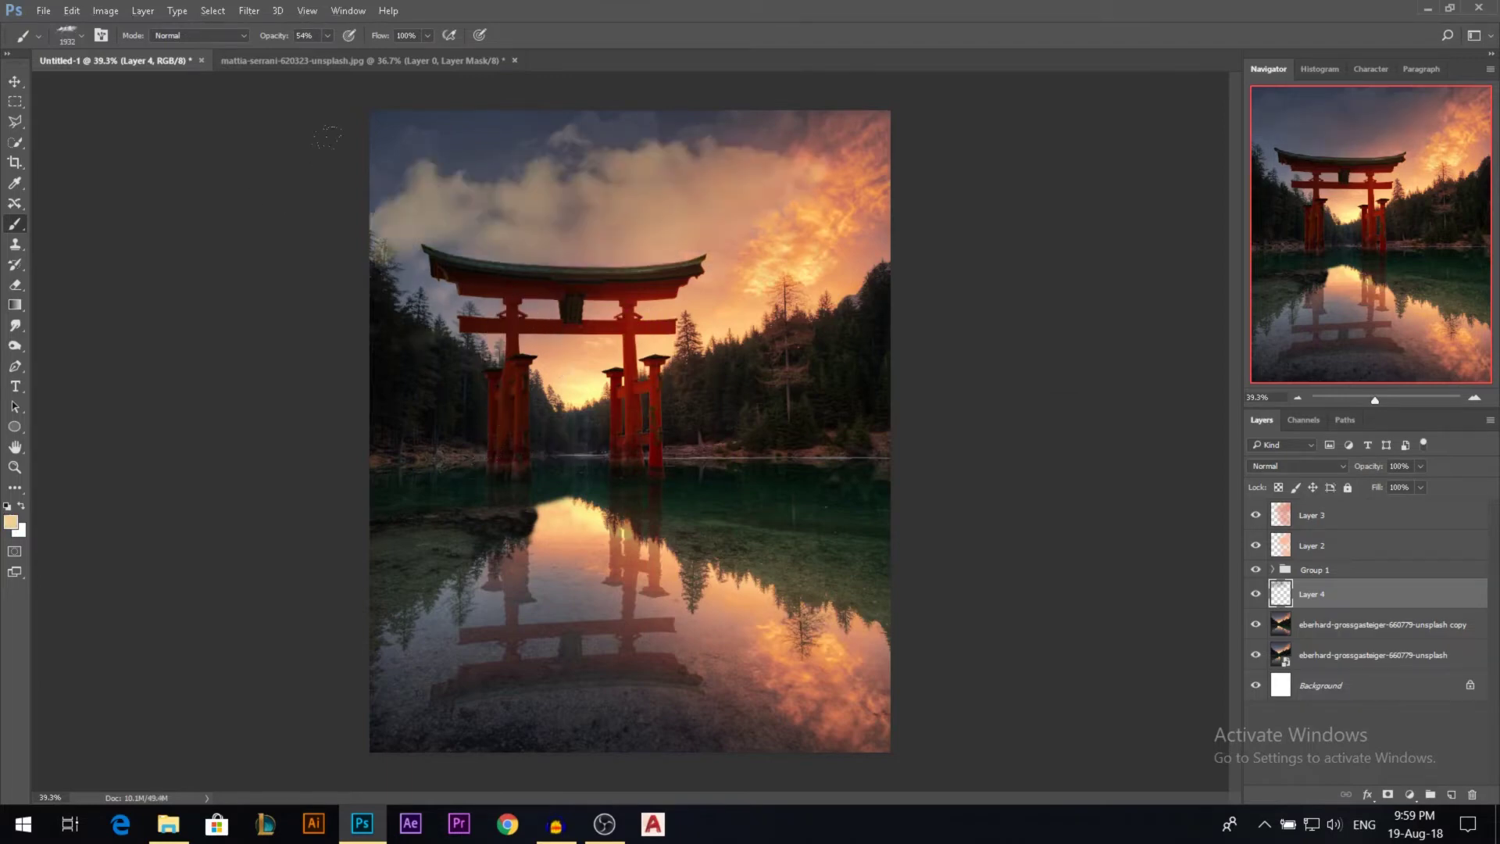
{"action": "key", "text": "ctrl+z"}
{"action": "left_click_drag", "start_coordinate": [551, 260], "coordinate": [485, 266]}
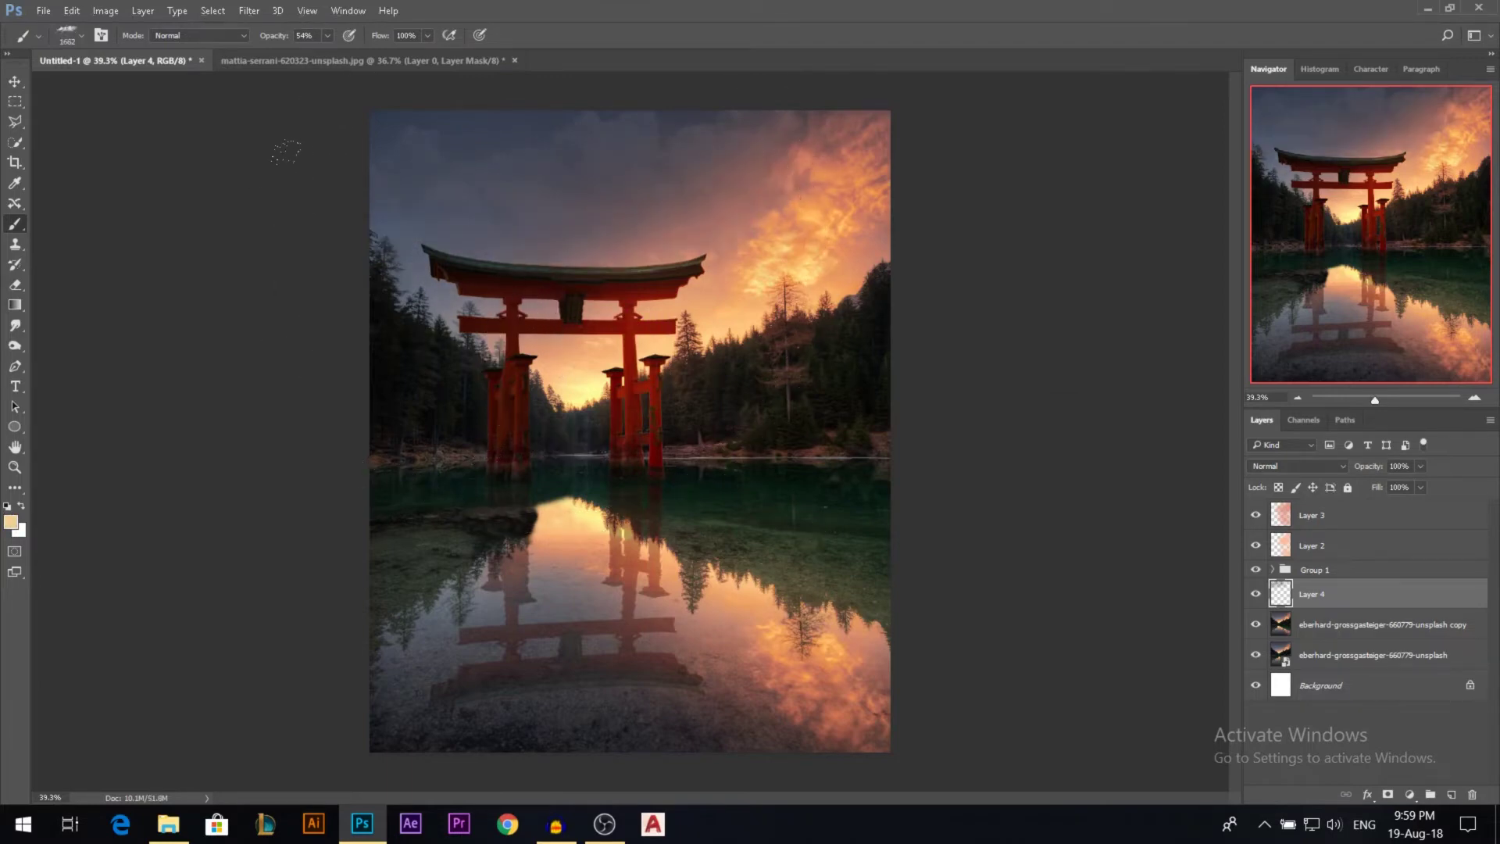
{"action": "left_click", "coordinate": [477, 282]}
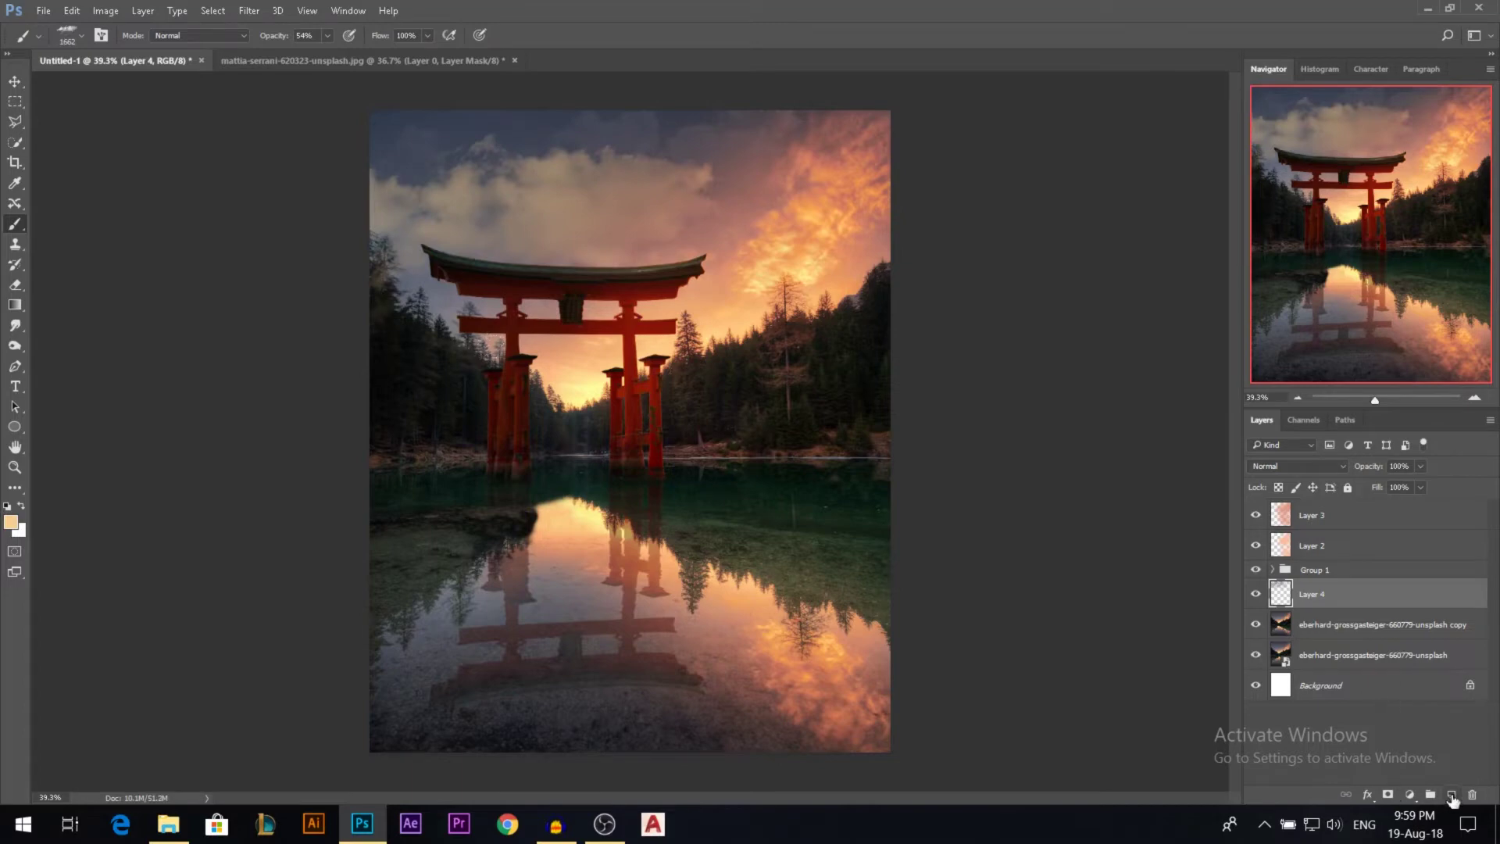
- On another new layer, build up light clouds across the sky behind the gate with an 1187 px cloud brush at 20% opacity
{"action": "left_click", "coordinate": [1452, 796]}
{"action": "right_click", "coordinate": [683, 451]}
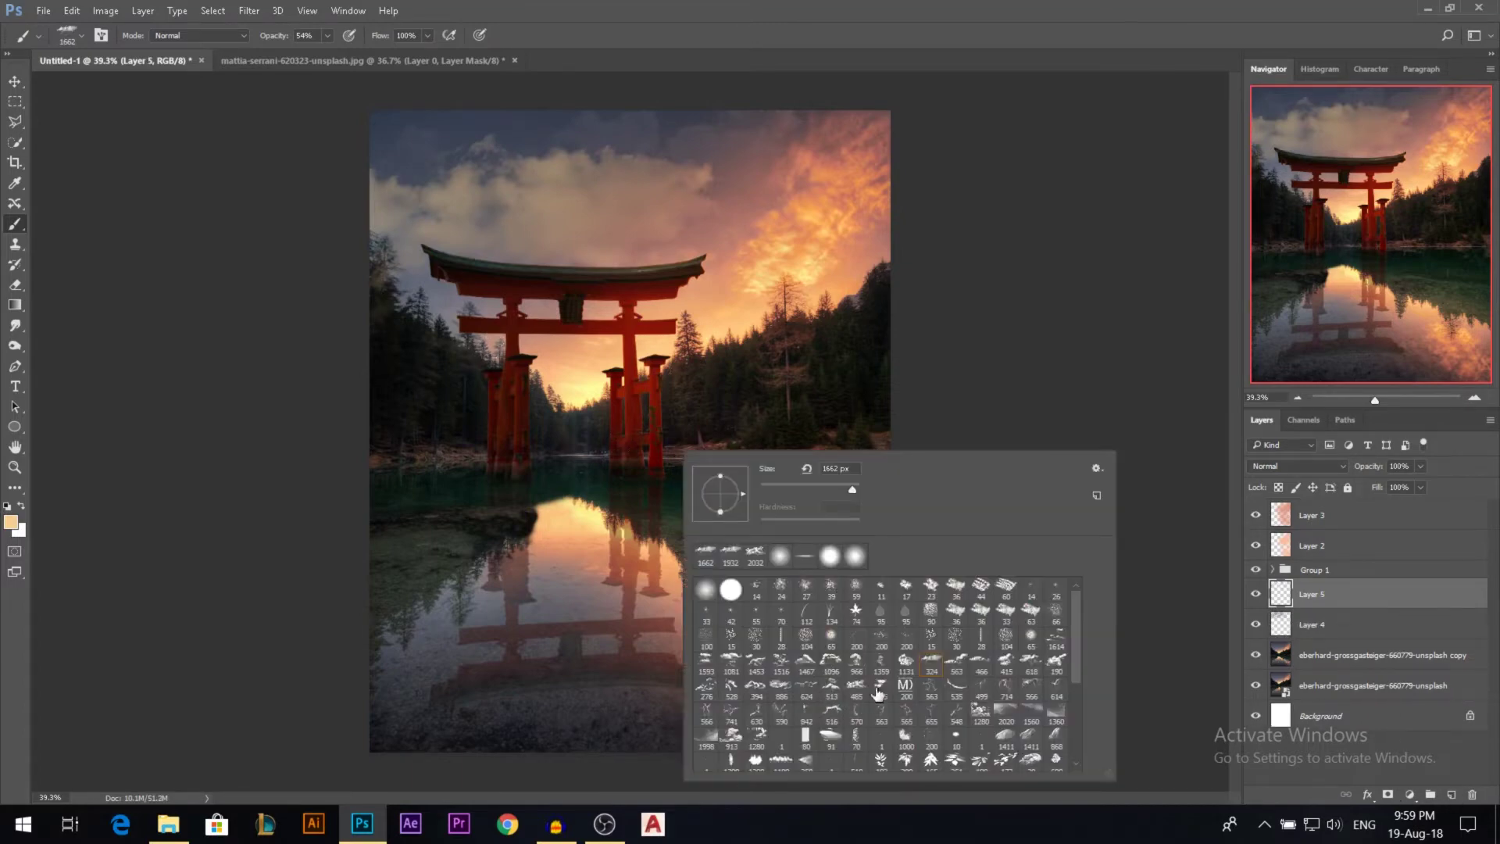
{"action": "double_click", "coordinate": [884, 671]}
{"action": "left_click", "coordinate": [435, 297]}
{"action": "key", "text": "ctrl+z"}
{"action": "left_click_drag", "start_coordinate": [453, 200], "coordinate": [294, 168]}
{"action": "left_click", "coordinate": [390, 179]}
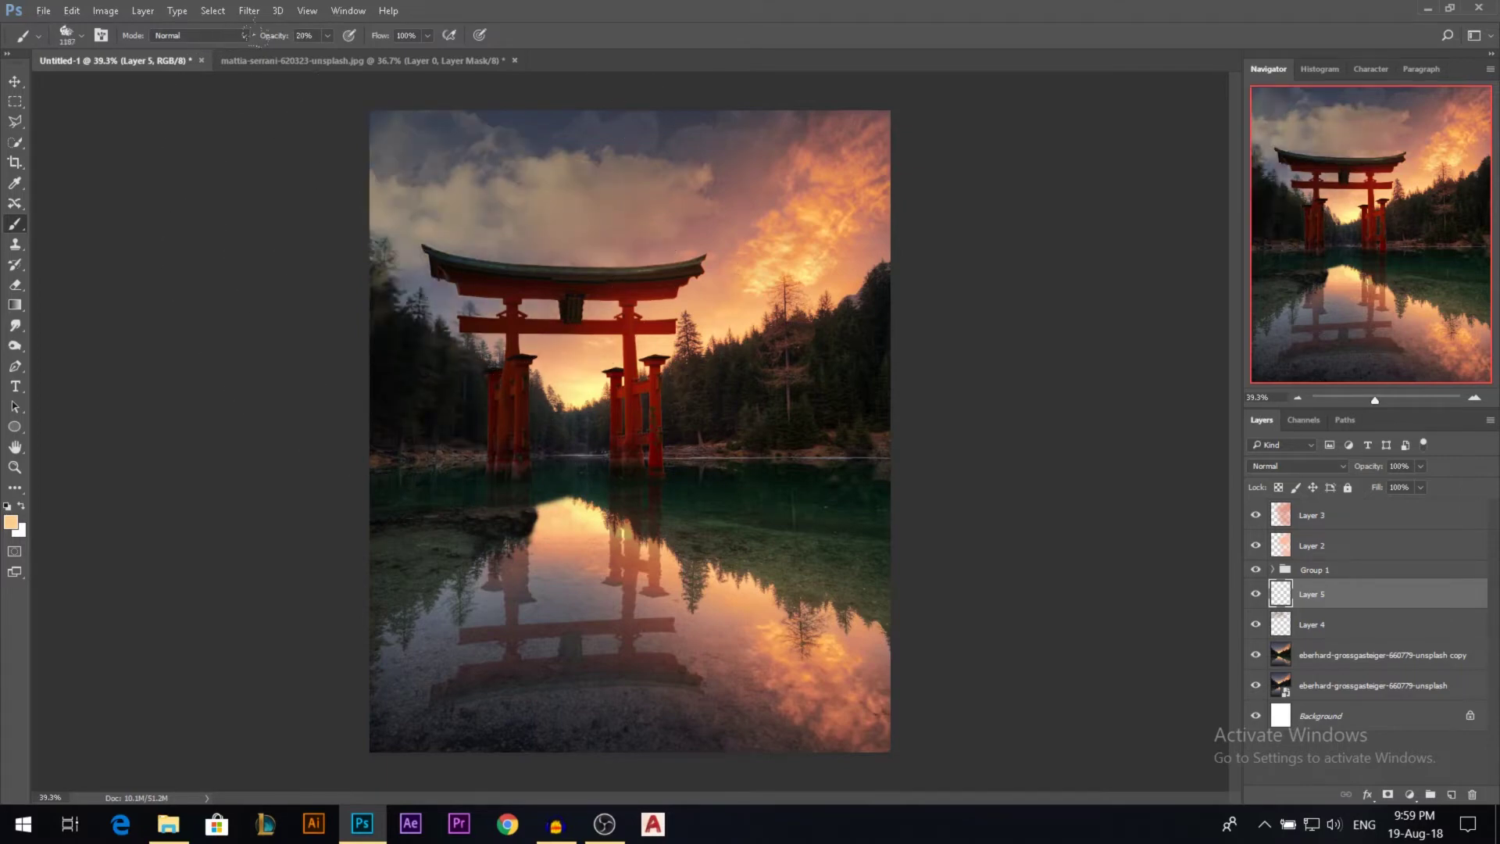
{"action": "left_click", "coordinate": [379, 181]}
{"action": "left_click", "coordinate": [379, 181]}
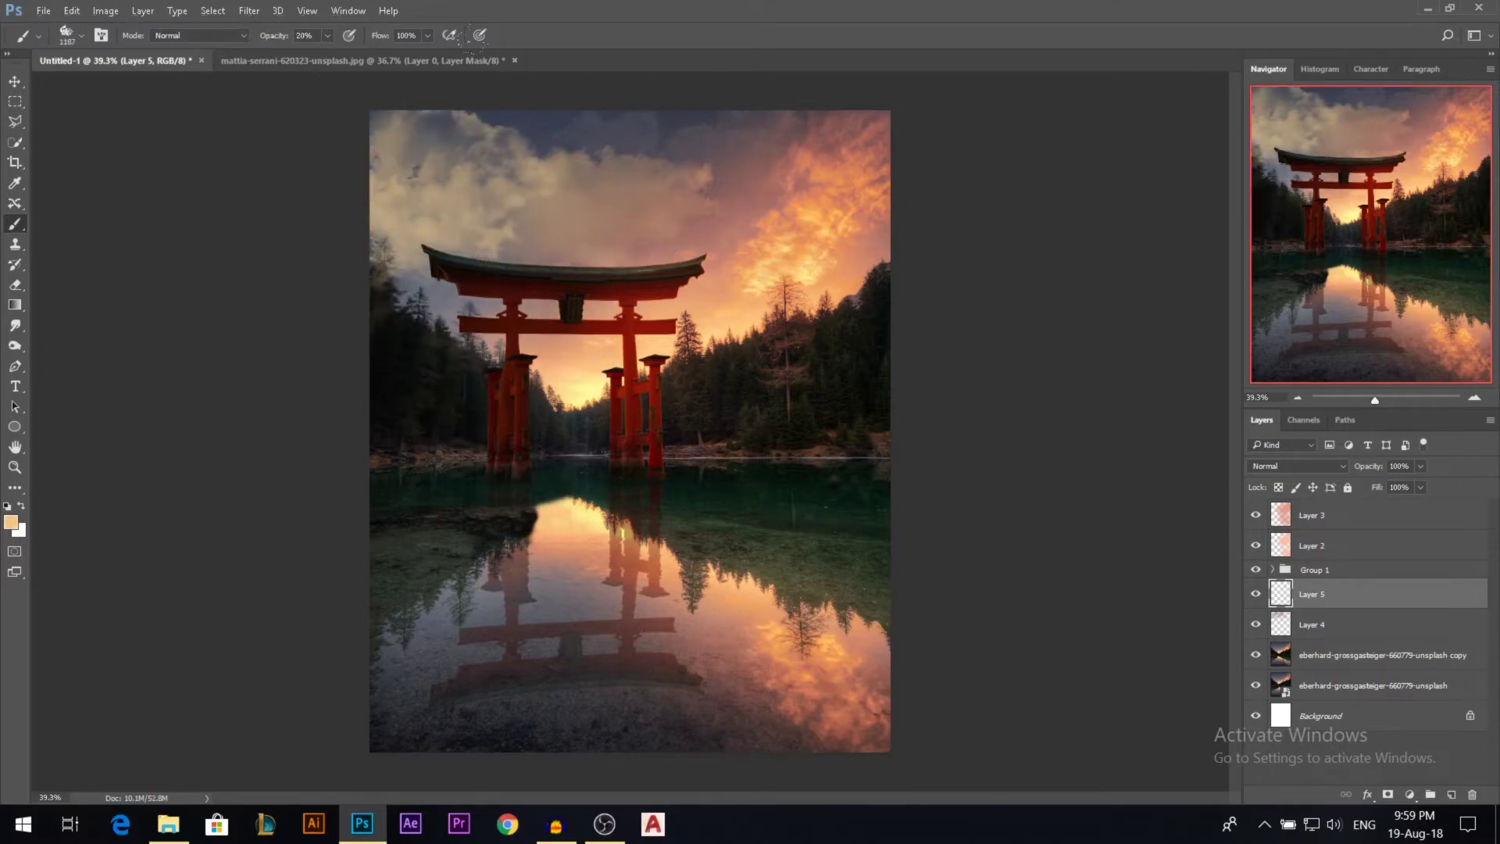
{"action": "left_click", "coordinate": [590, 186]}
{"action": "left_click", "coordinate": [473, 344]}
{"action": "right_click", "coordinate": [290, 275]}
{"action": "left_click", "coordinate": [597, 289]}
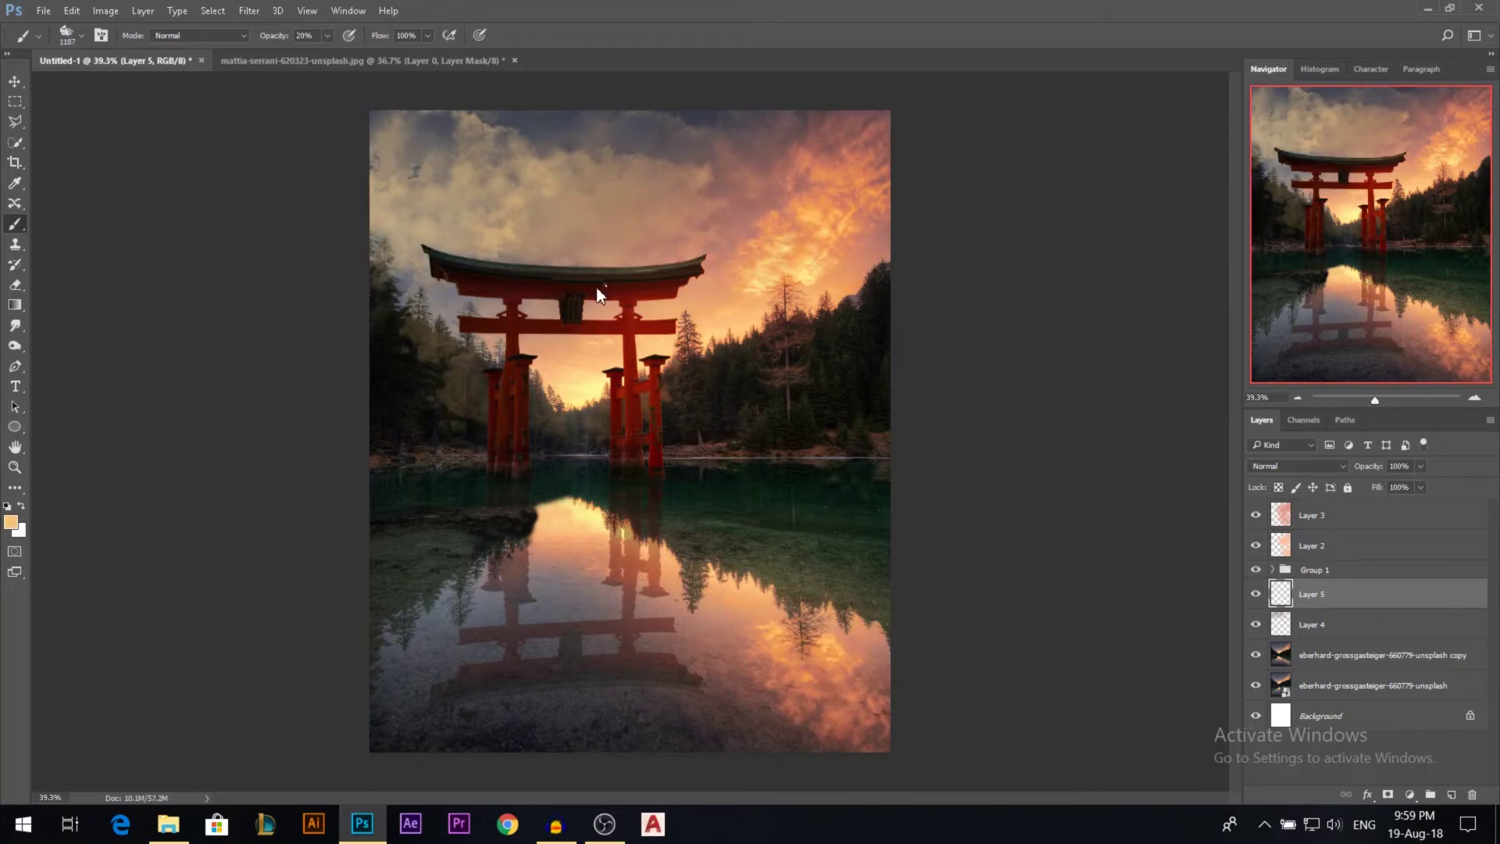
- Choose another cloud brush, sample the dark colour of the upper sky, and stamp darker shading into the painted clouds
{"action": "right_click", "coordinate": [599, 295]}
{"action": "left_click", "coordinate": [697, 547]}
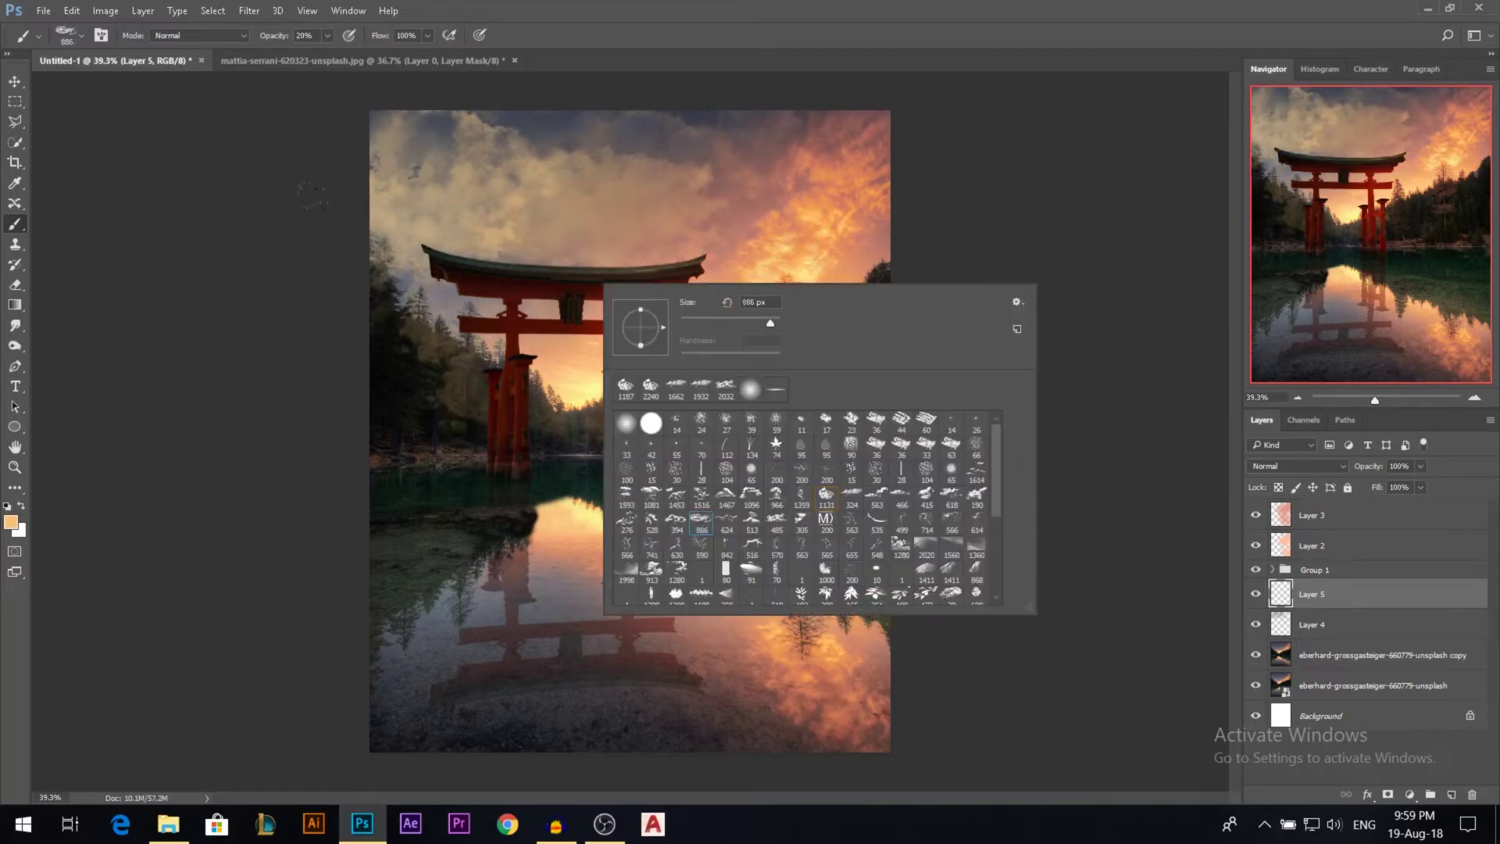
{"action": "key", "text": "Return"}
{"action": "left_click", "coordinate": [697, 129], "text": "alt"}
{"action": "left_click", "coordinate": [516, 192]}
{"action": "left_click", "coordinate": [511, 191]}
{"action": "left_click", "coordinate": [508, 188]}
{"action": "left_click", "coordinate": [450, 281]}
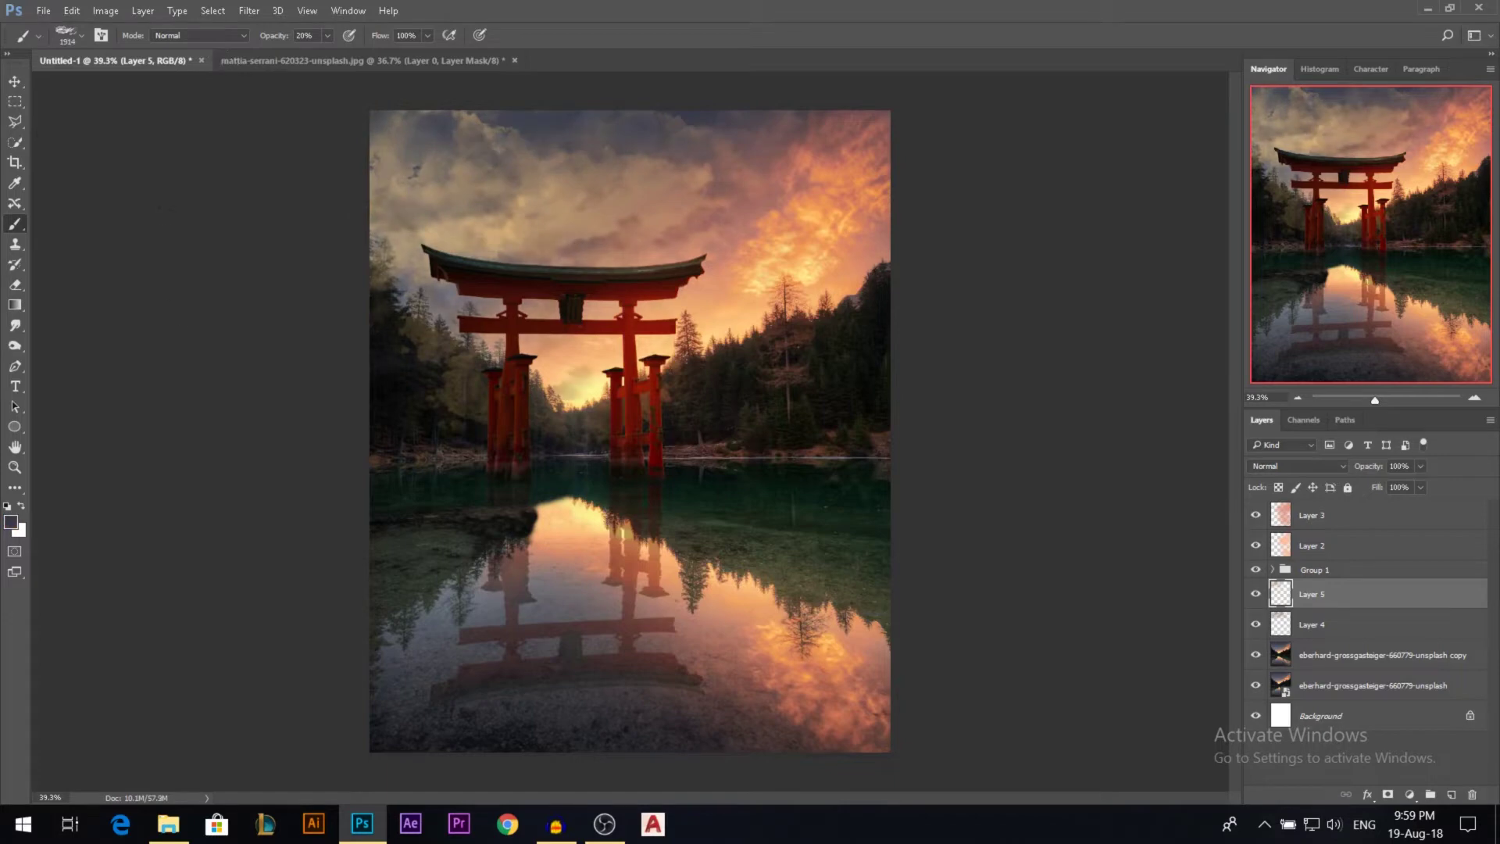
{"action": "left_click", "coordinate": [119, 211]}
- Select both painted cloud layers, Layer 5 and Layer 4, and set their blending mode to Overlay
{"action": "key", "text": "v"}
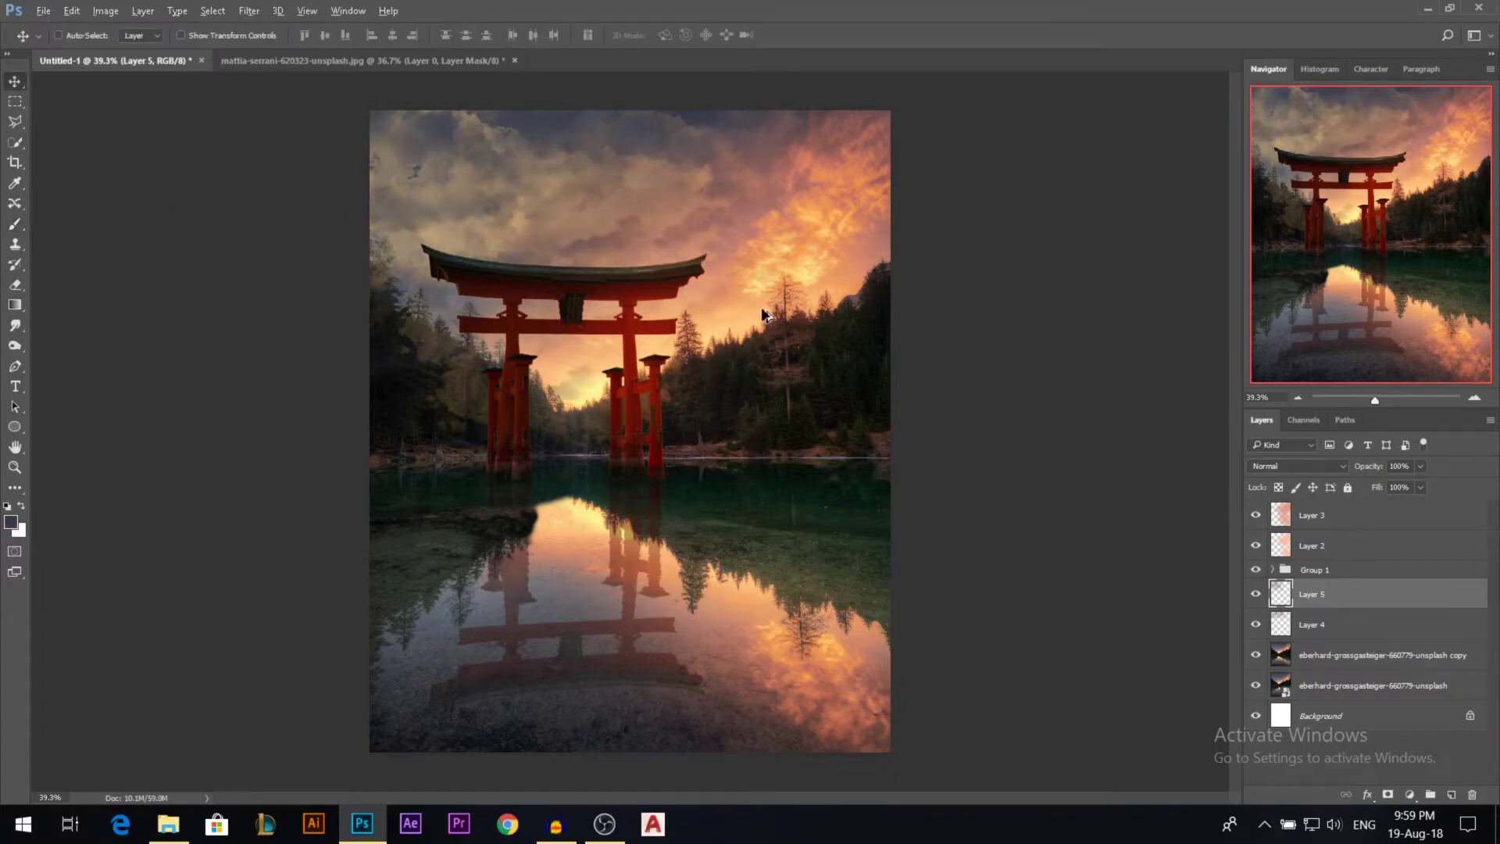
{"action": "scroll", "coordinate": [651, 383], "scroll_direction": "down", "scroll_amount": 2, "text": "alt"}
{"action": "left_click", "coordinate": [1306, 627], "text": "shift"}
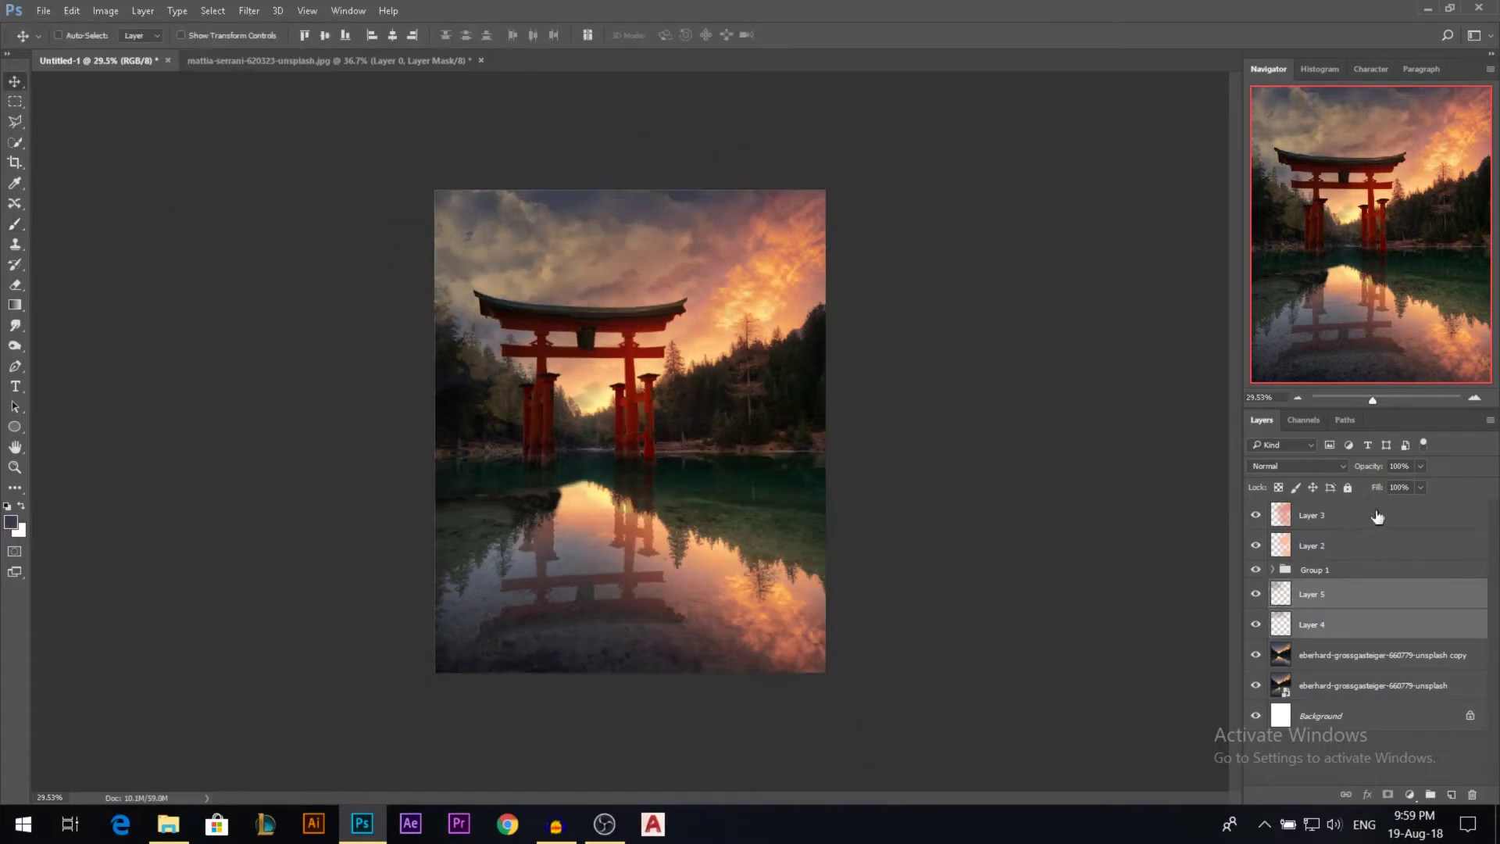
{"action": "left_click", "coordinate": [1313, 465]}
{"action": "left_click", "coordinate": [1282, 620]}
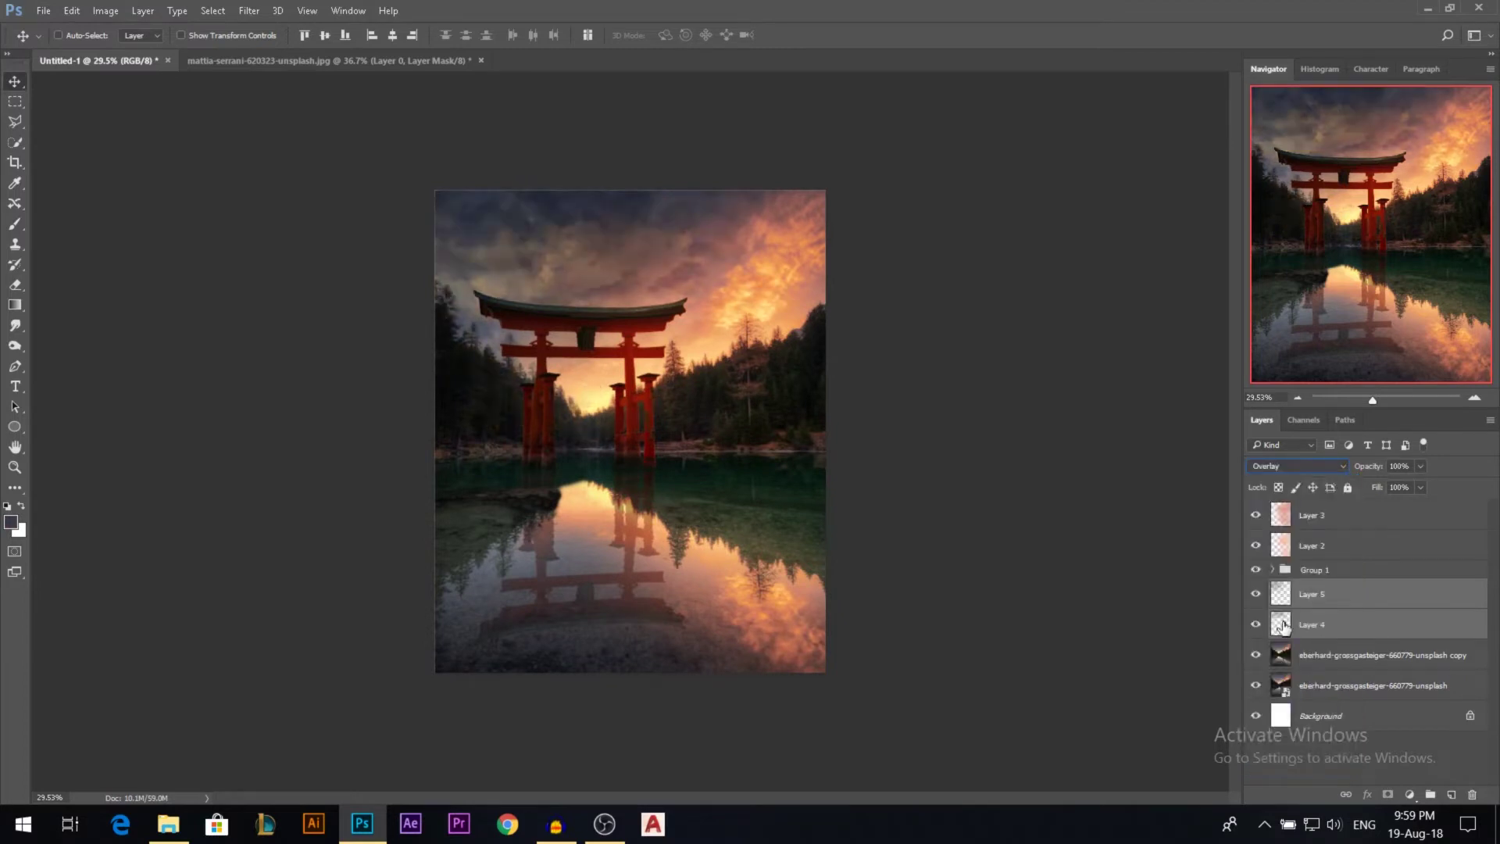
- Change the blending mode of Layer 5 and Layer 4 to Normal and lower their opacity to 46%
{"action": "left_click", "coordinate": [1306, 469]}
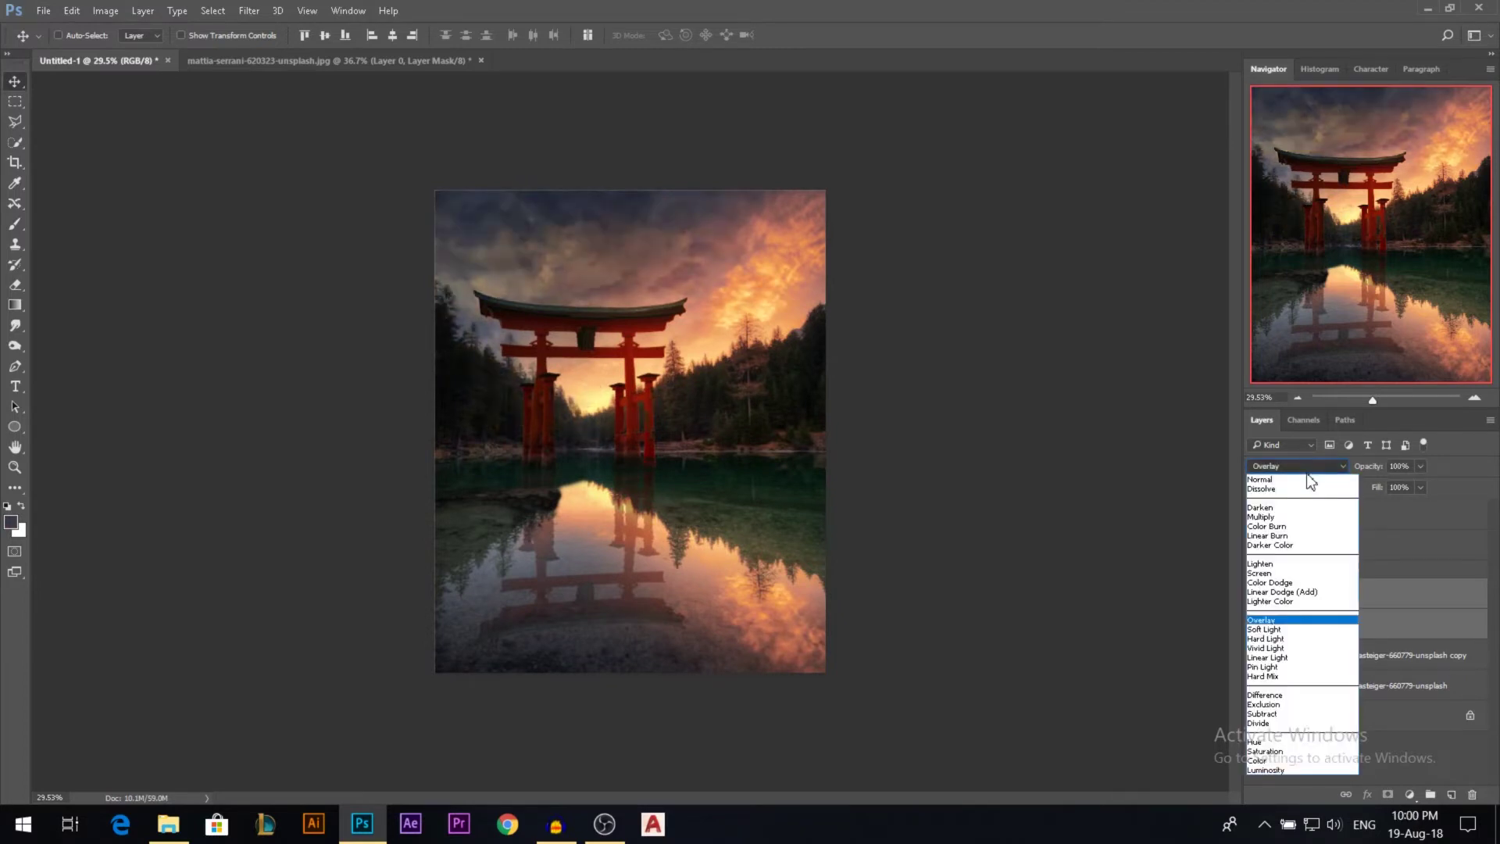
{"action": "left_click", "coordinate": [1282, 629]}
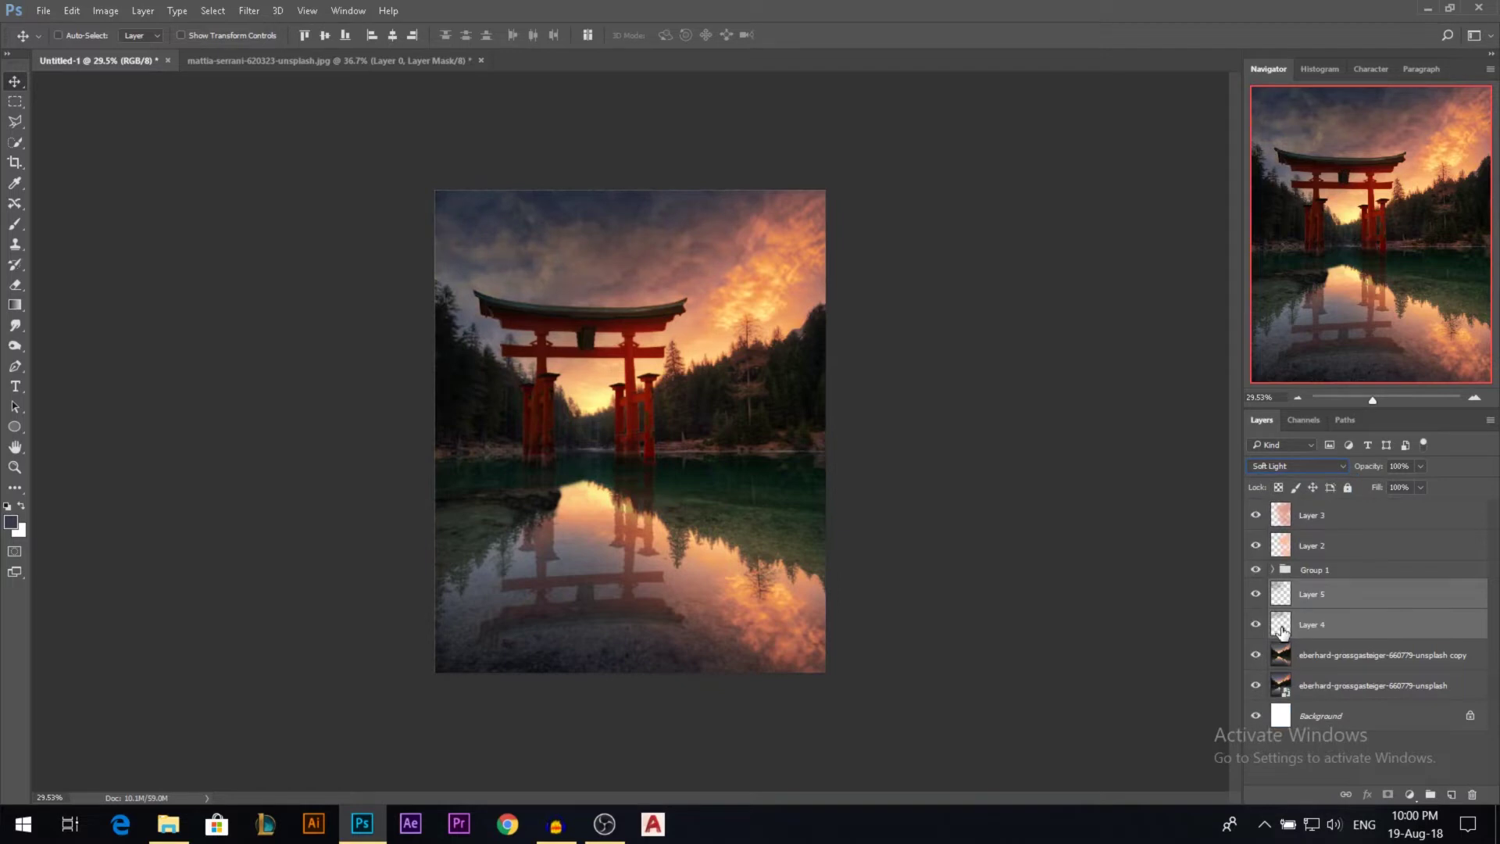
{"action": "left_click", "coordinate": [1294, 467]}
{"action": "left_click", "coordinate": [1275, 478]}
{"action": "left_click_drag", "start_coordinate": [1373, 475], "coordinate": [1376, 472]}
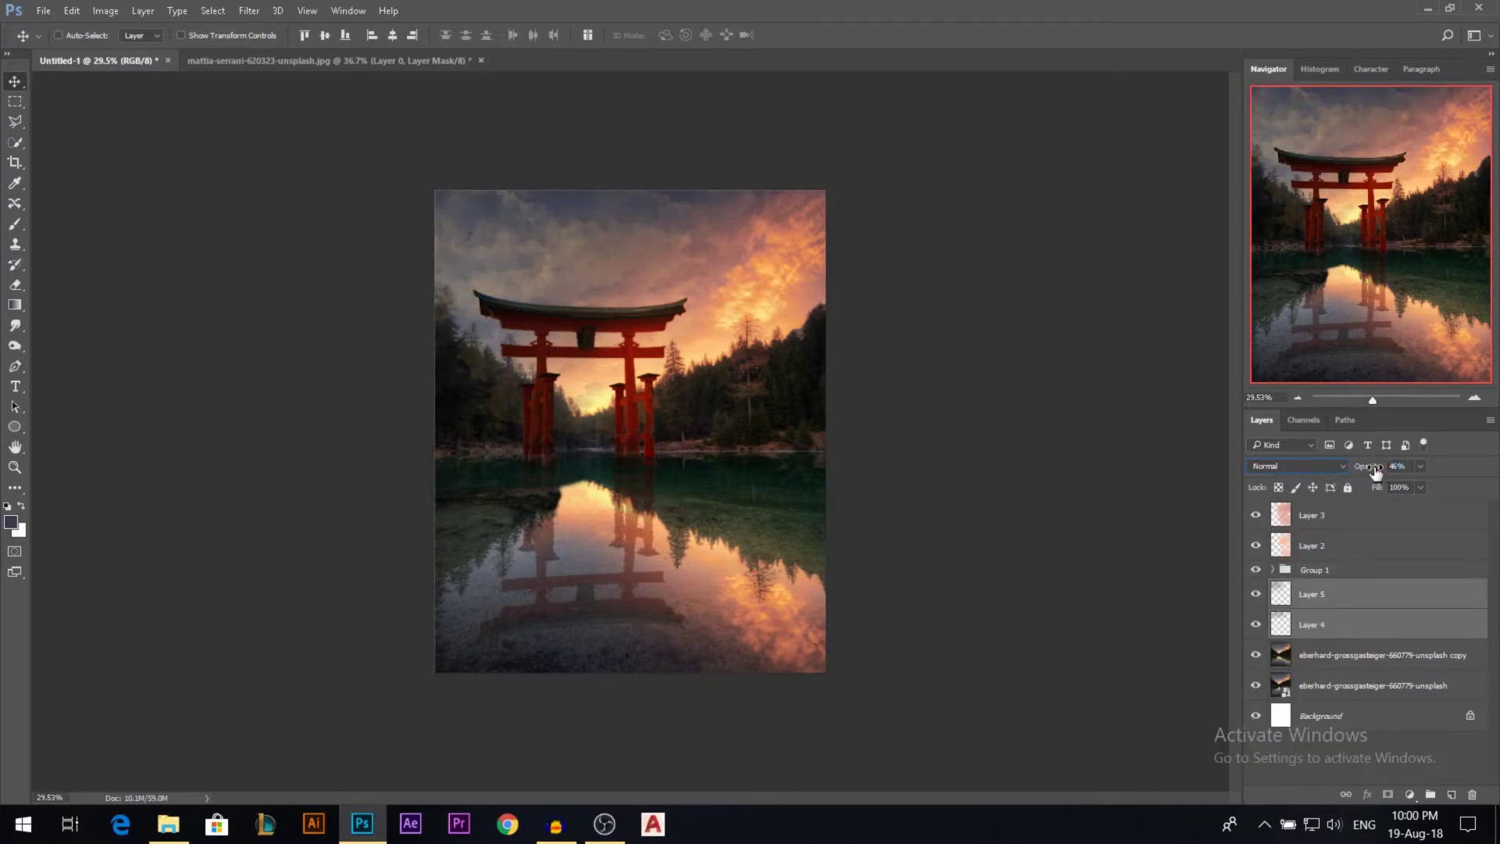
{"action": "scroll", "coordinate": [753, 369], "scroll_direction": "up", "scroll_amount": 1}
- Colorize the painted clouds on Layer 5 using Hue/Saturation with hue 26, saturation 45 and lightness +14
{"action": "left_click", "coordinate": [1306, 613]}
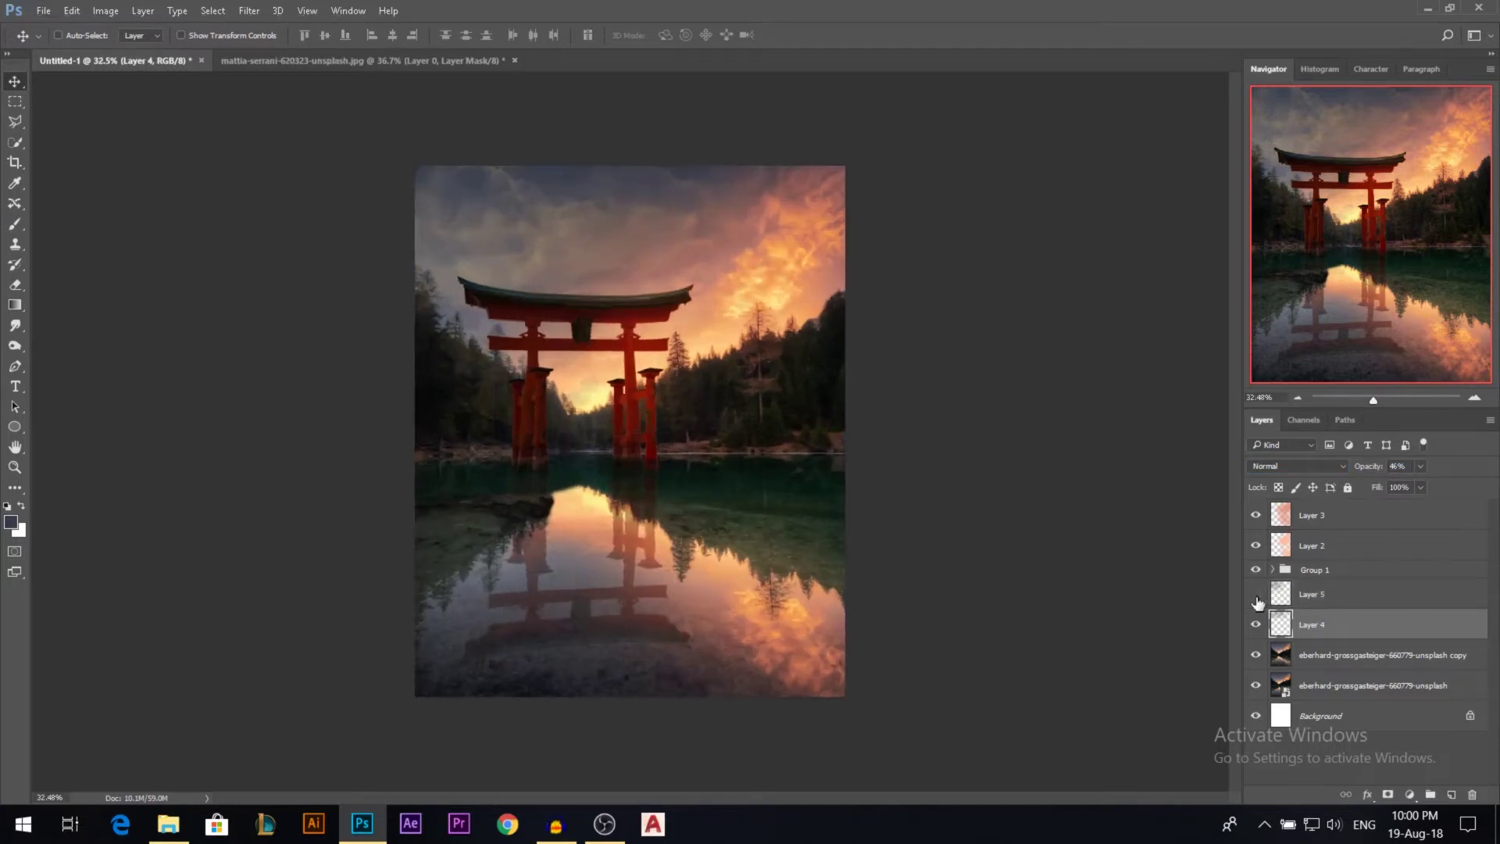
{"action": "left_click", "coordinate": [1281, 602]}
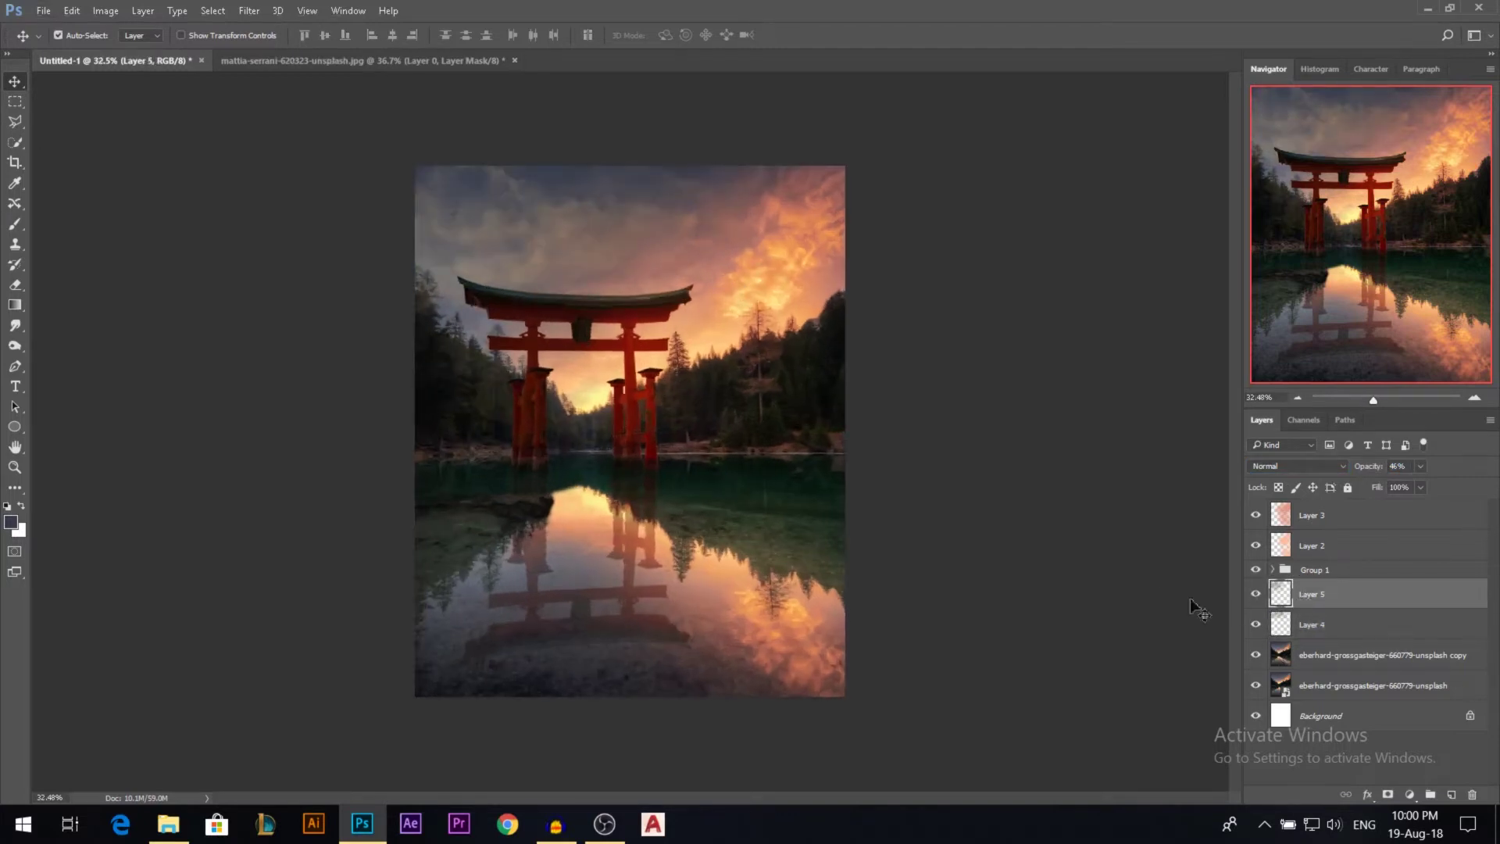
{"action": "key", "text": "ctrl+u"}
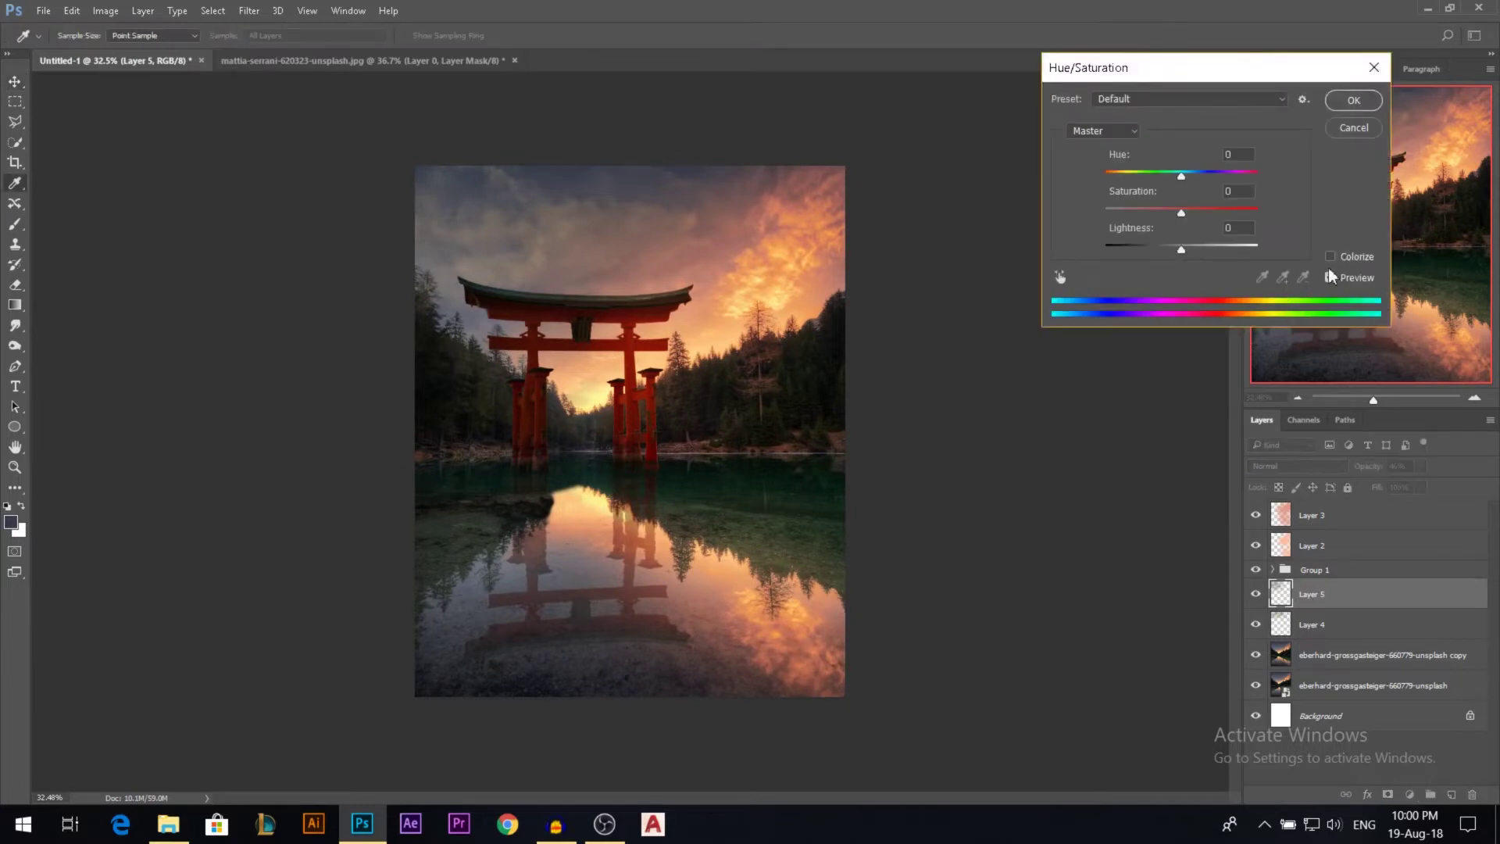
{"action": "left_click", "coordinate": [1333, 259]}
{"action": "left_click_drag", "start_coordinate": [1118, 174], "coordinate": [1114, 179]}
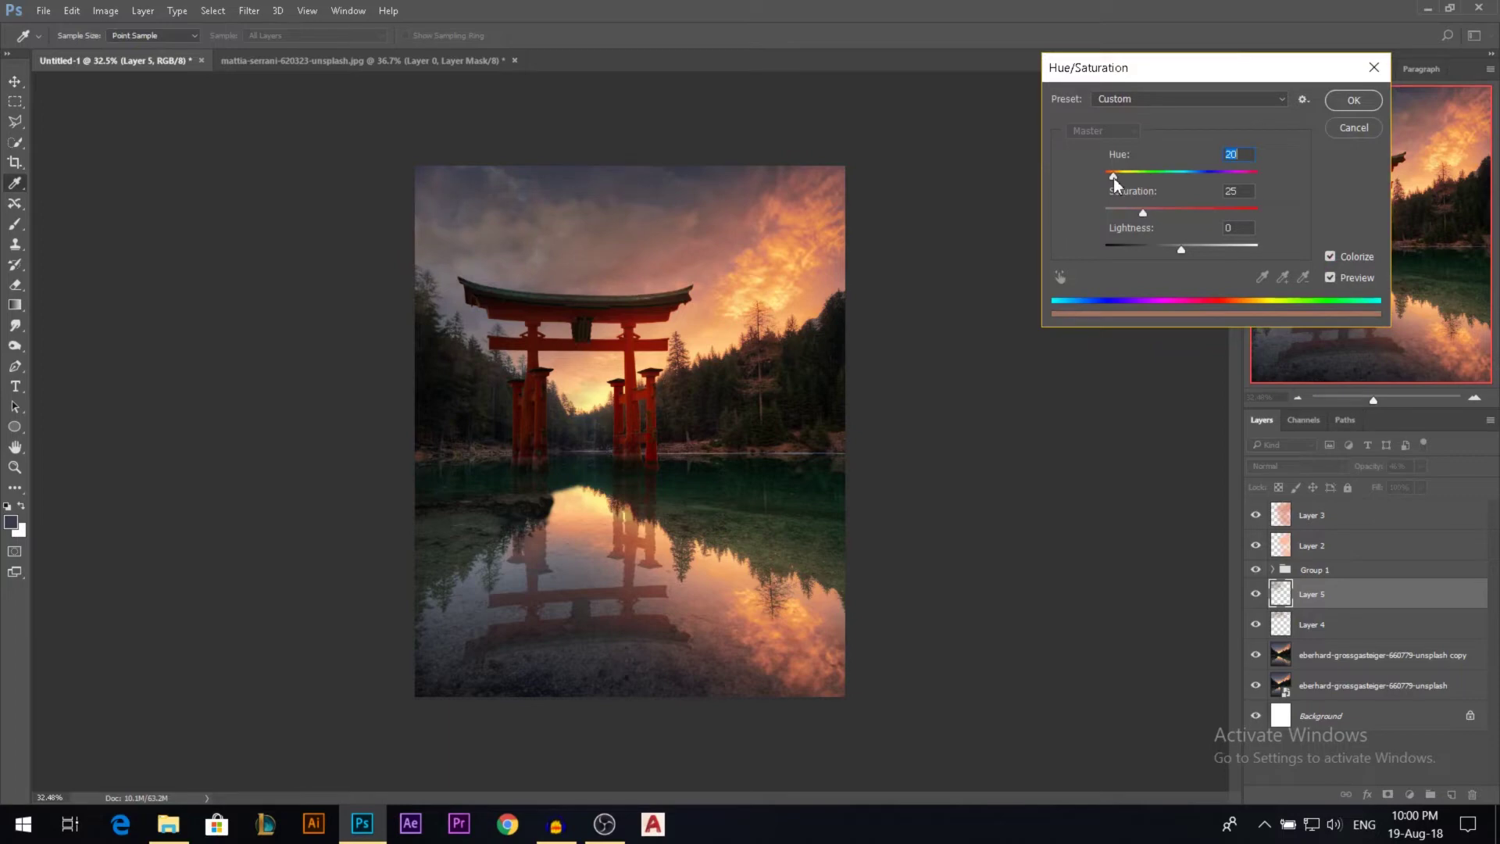
{"action": "left_click_drag", "start_coordinate": [1151, 206], "coordinate": [1175, 212]}
{"action": "left_click_drag", "start_coordinate": [1188, 251], "coordinate": [1193, 250]}
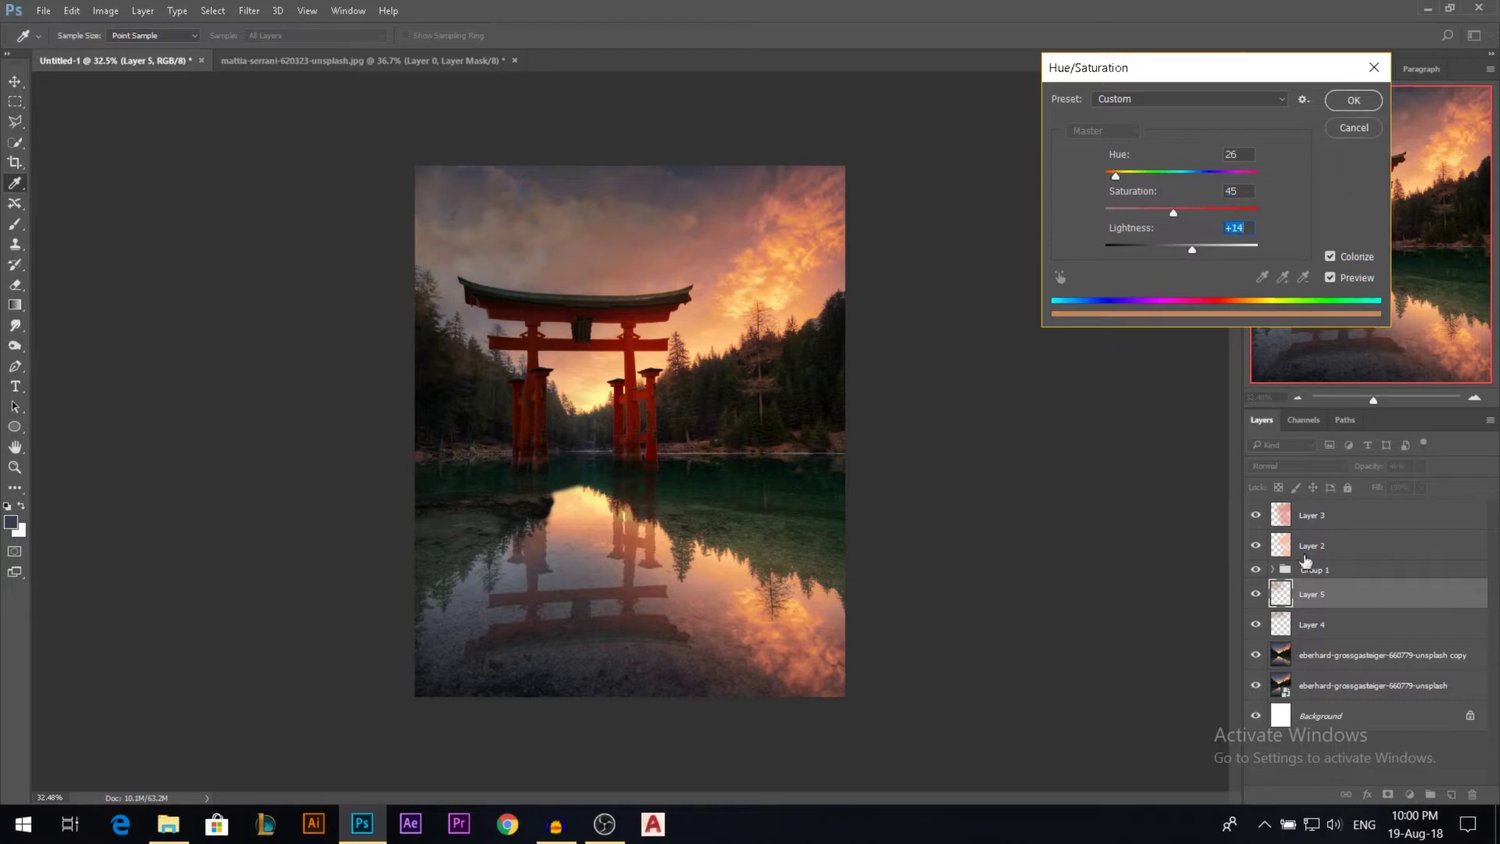
{"action": "left_click", "coordinate": [1355, 102]}
- Colorize the clouds on Layer 4 using Hue/Saturation with hue 31, saturation 59 and lightness +55
{"action": "left_click", "coordinate": [1321, 626]}
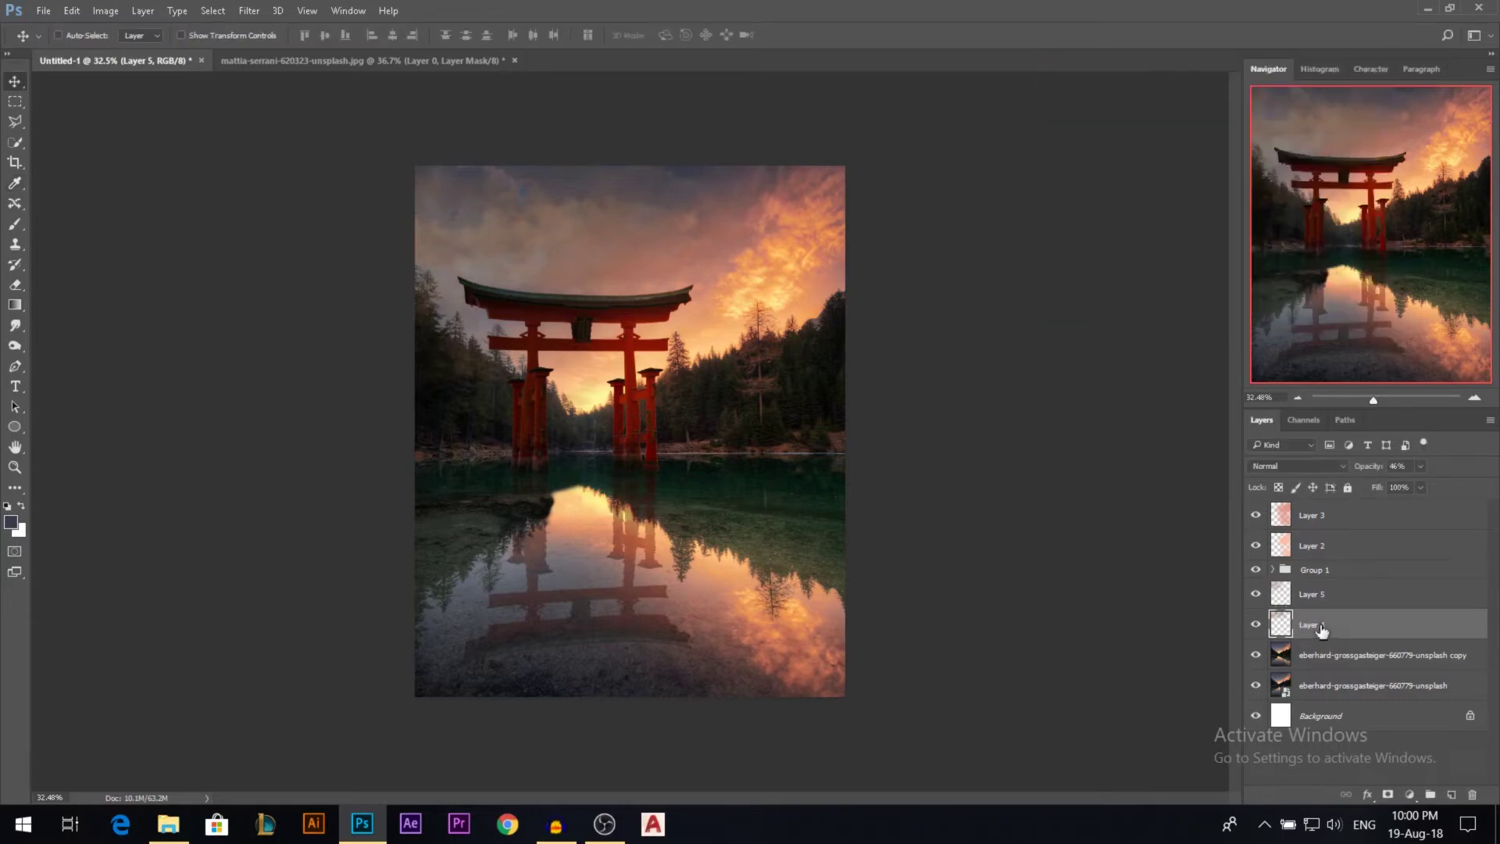
{"action": "key", "text": "ctrl+u"}
{"action": "left_click", "coordinate": [1330, 257]}
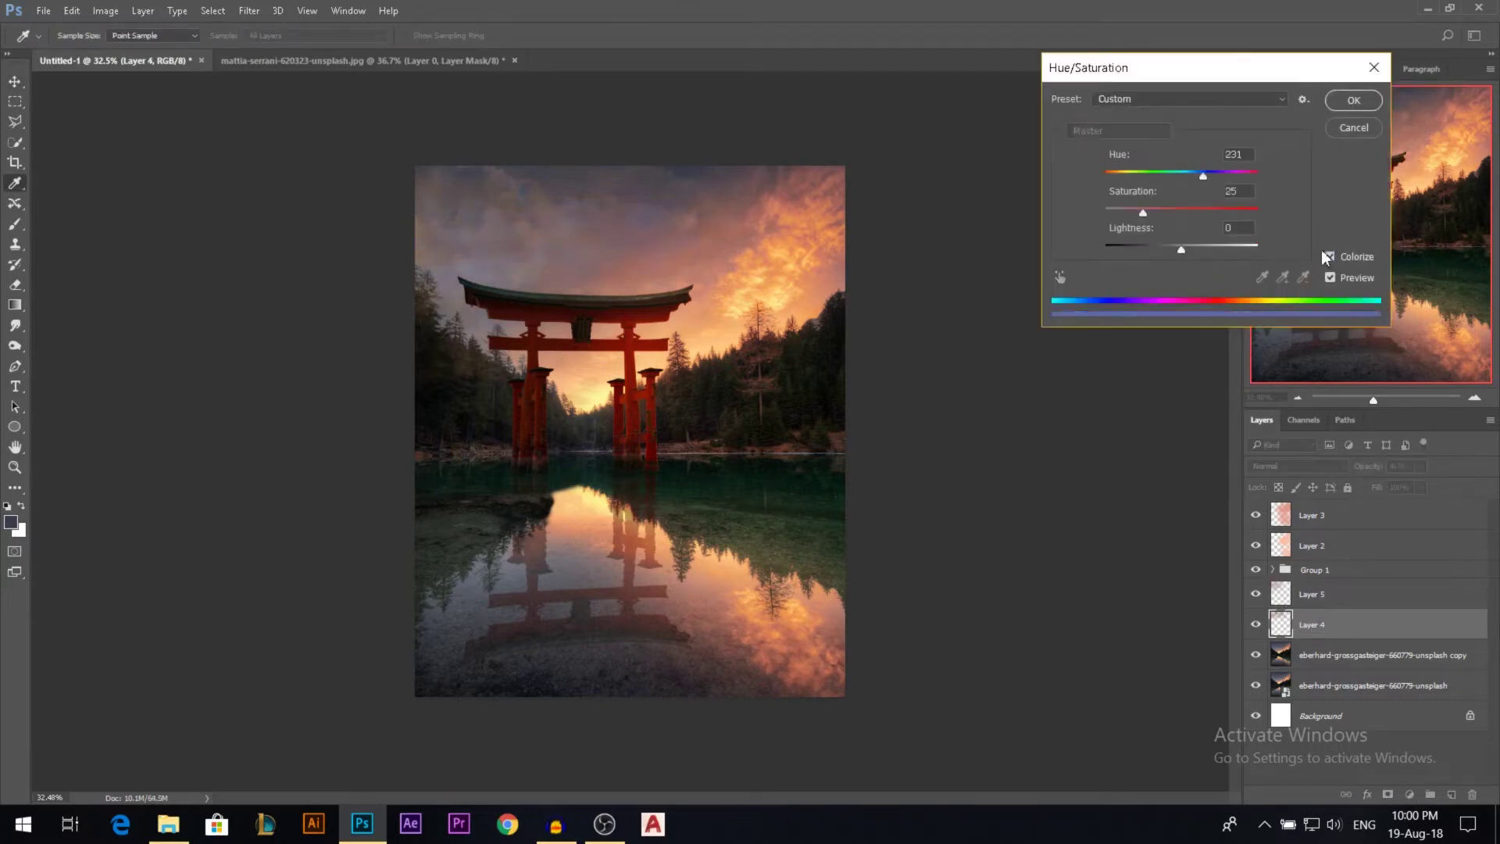
{"action": "left_click", "coordinate": [1121, 174]}
{"action": "left_click", "coordinate": [1194, 209]}
{"action": "left_click", "coordinate": [1194, 249]}
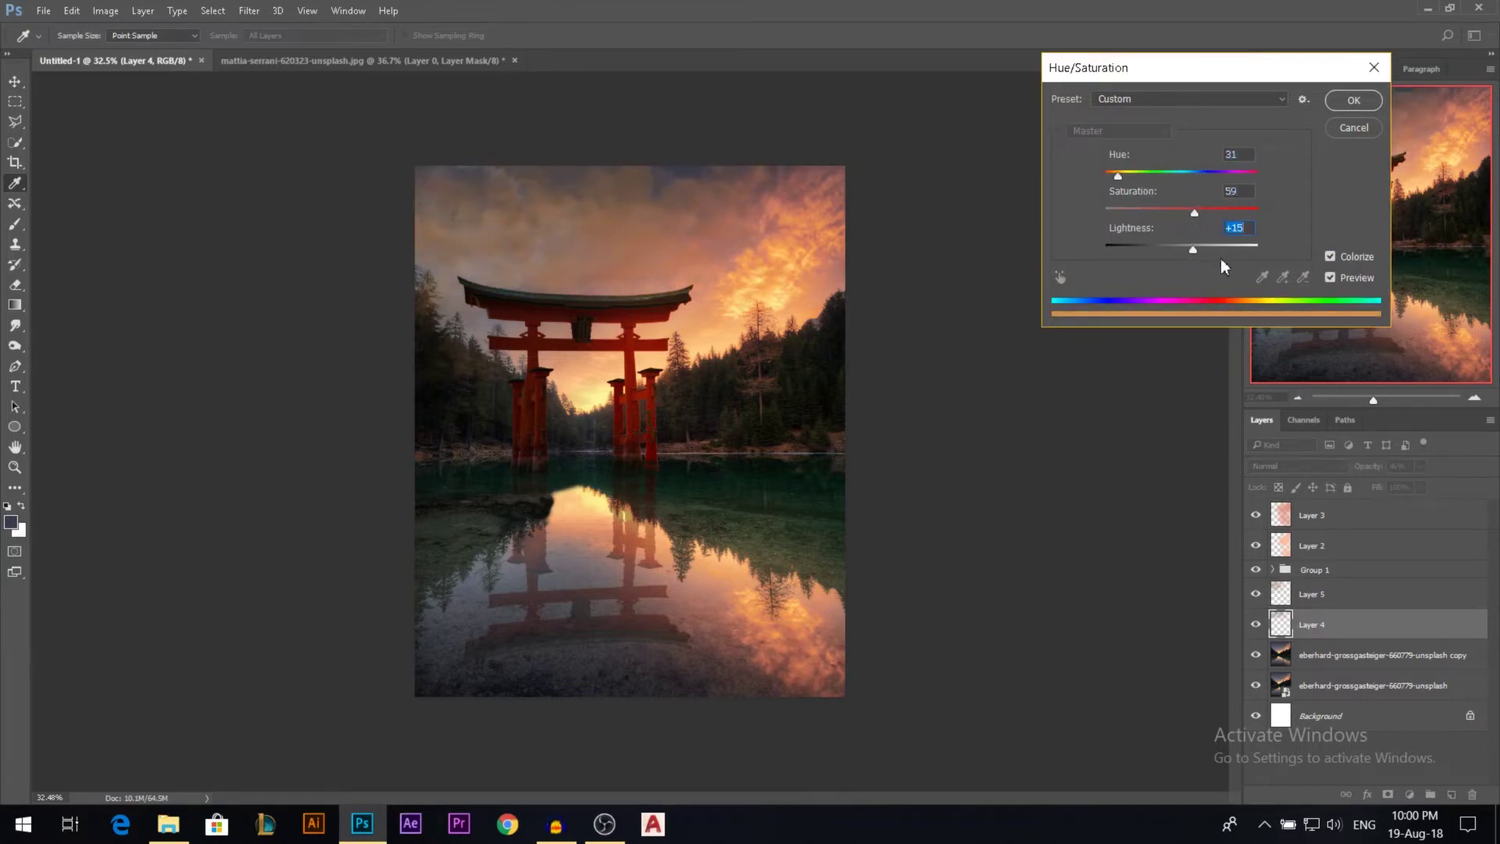
{"action": "left_click", "coordinate": [1239, 248]}
{"action": "left_click_drag", "start_coordinate": [1231, 247], "coordinate": [1224, 249]}
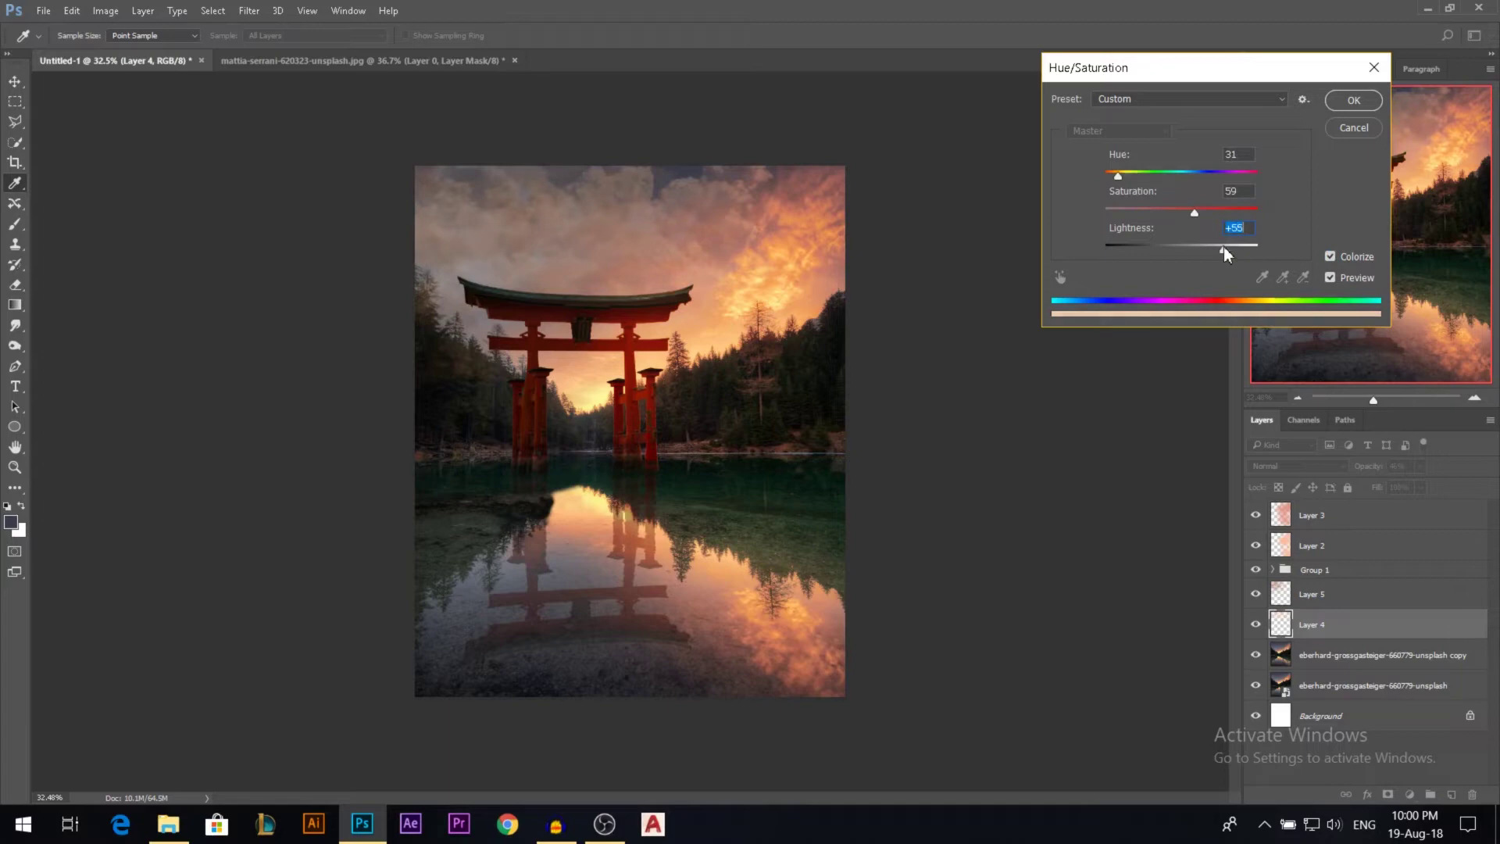
{"action": "left_click", "coordinate": [1368, 100]}
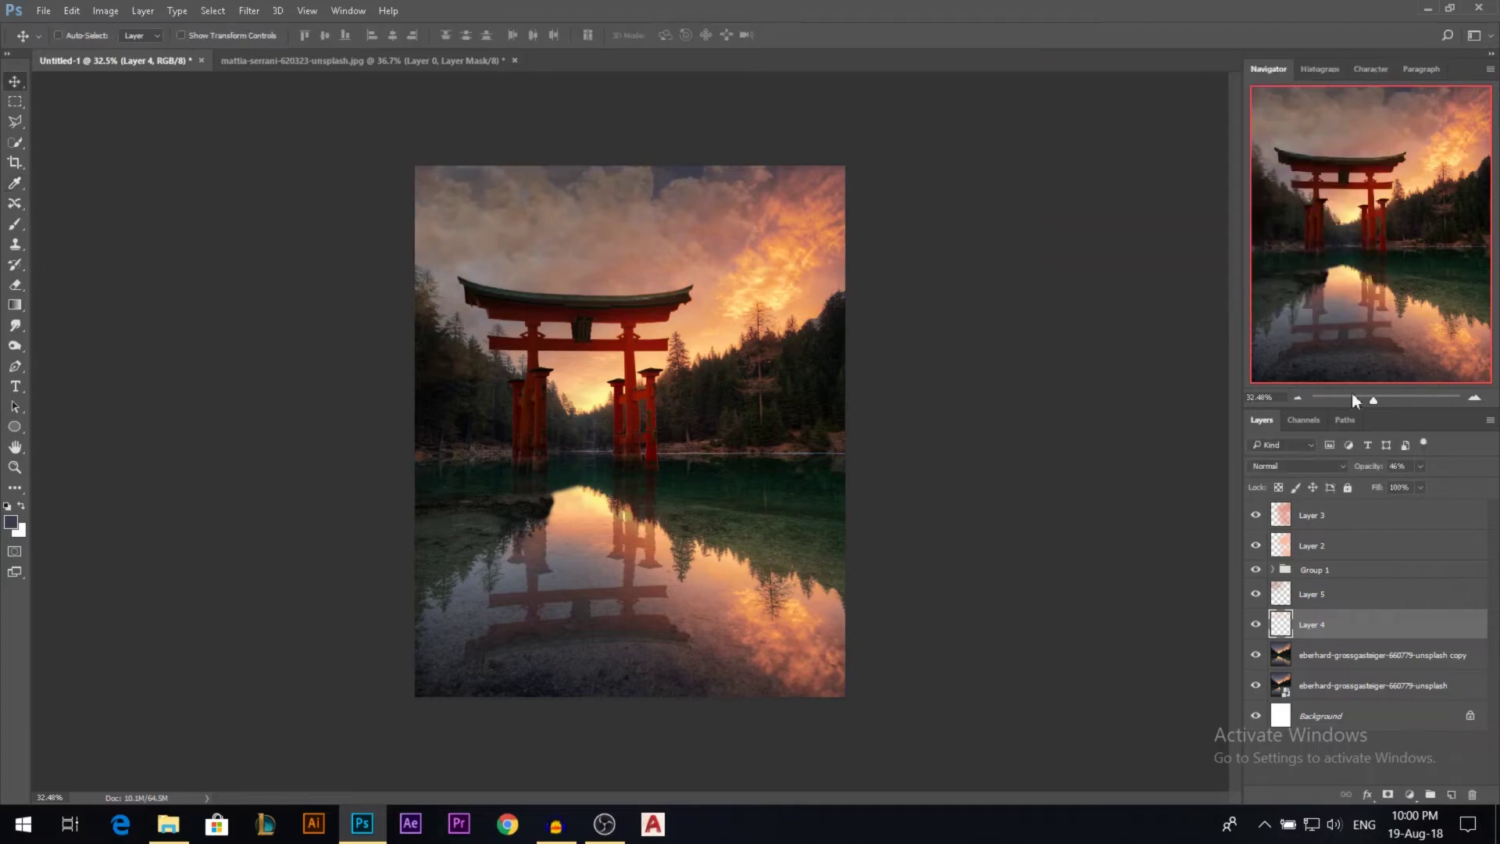
- Lower the opacity of Layer 5 and Layer 4 together to 21%
{"action": "left_click", "coordinate": [1332, 596], "text": "ctrl"}
{"action": "left_click_drag", "start_coordinate": [1382, 467], "coordinate": [1362, 468]}
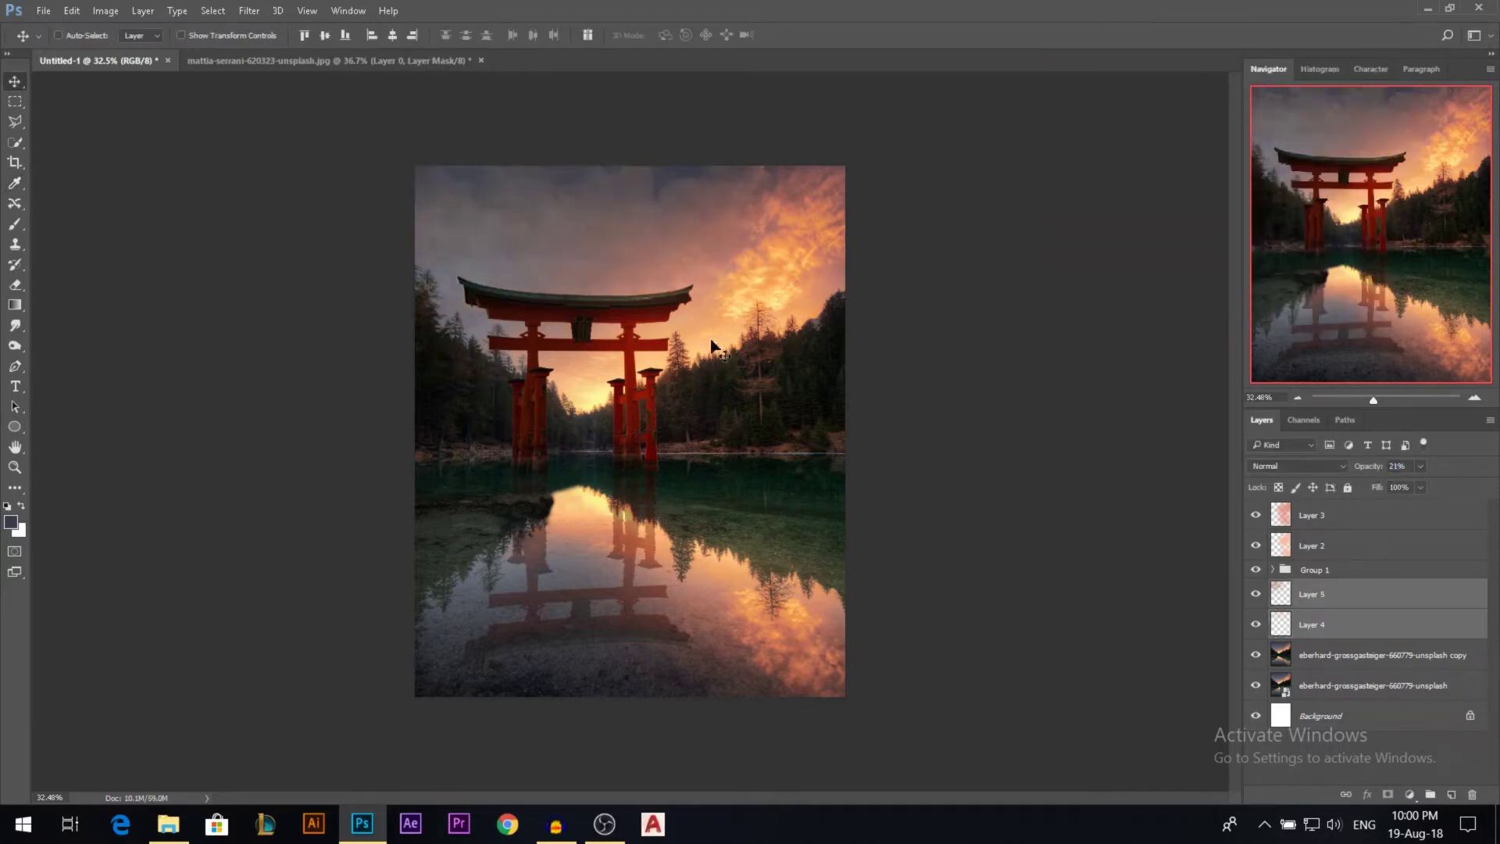
{"action": "scroll", "coordinate": [809, 307], "scroll_direction": "down", "scroll_amount": 3}
{"action": "scroll", "coordinate": [816, 310], "scroll_direction": "up", "scroll_amount": 1}
{"action": "scroll", "coordinate": [630, 437], "scroll_direction": "up", "scroll_amount": 1}
- Brighten the clouds on Layer 5 and Layer 4 with the Dodge tool, range Highlights, 46% exposure and a 254 px brush
{"action": "left_click", "coordinate": [14, 345]}
{"action": "left_click", "coordinate": [77, 348]}
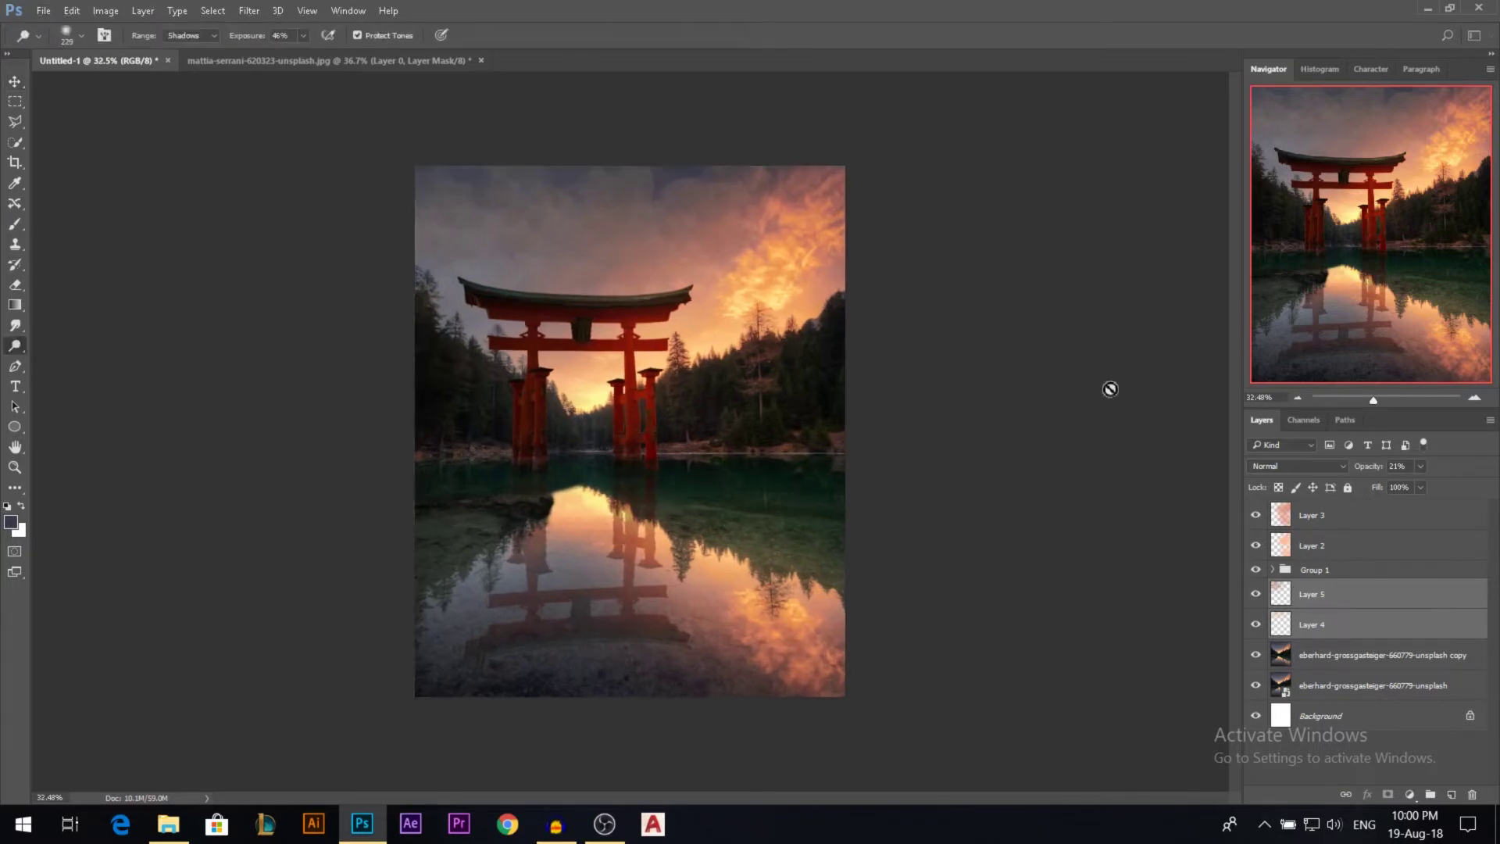
{"action": "left_click", "coordinate": [1306, 598]}
{"action": "left_click", "coordinate": [195, 36]}
{"action": "left_click", "coordinate": [186, 72]}
{"action": "key", "text": "bracketright"}
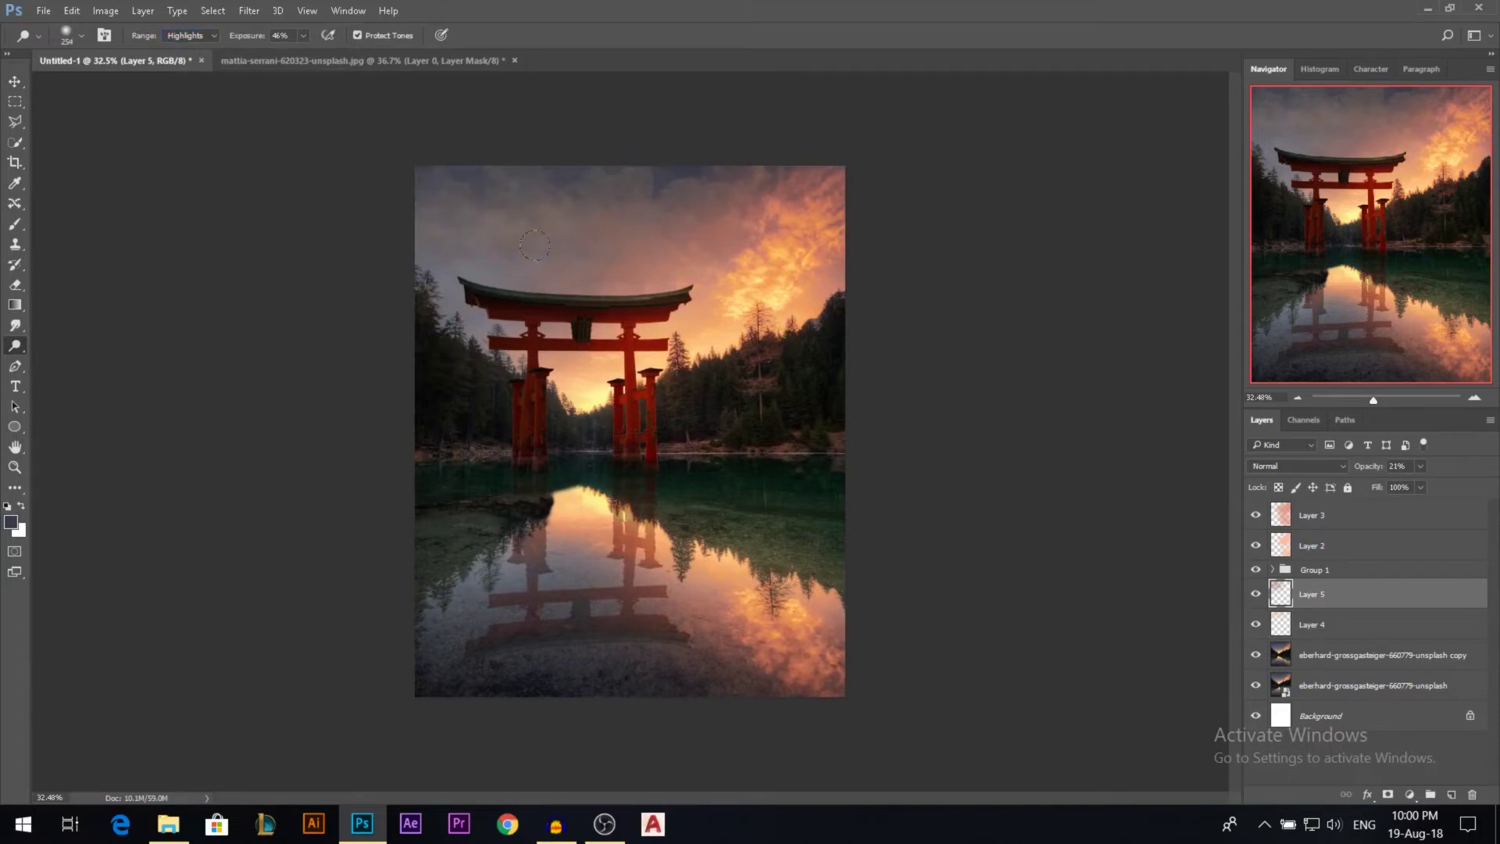
{"action": "left_click", "coordinate": [1320, 626]}
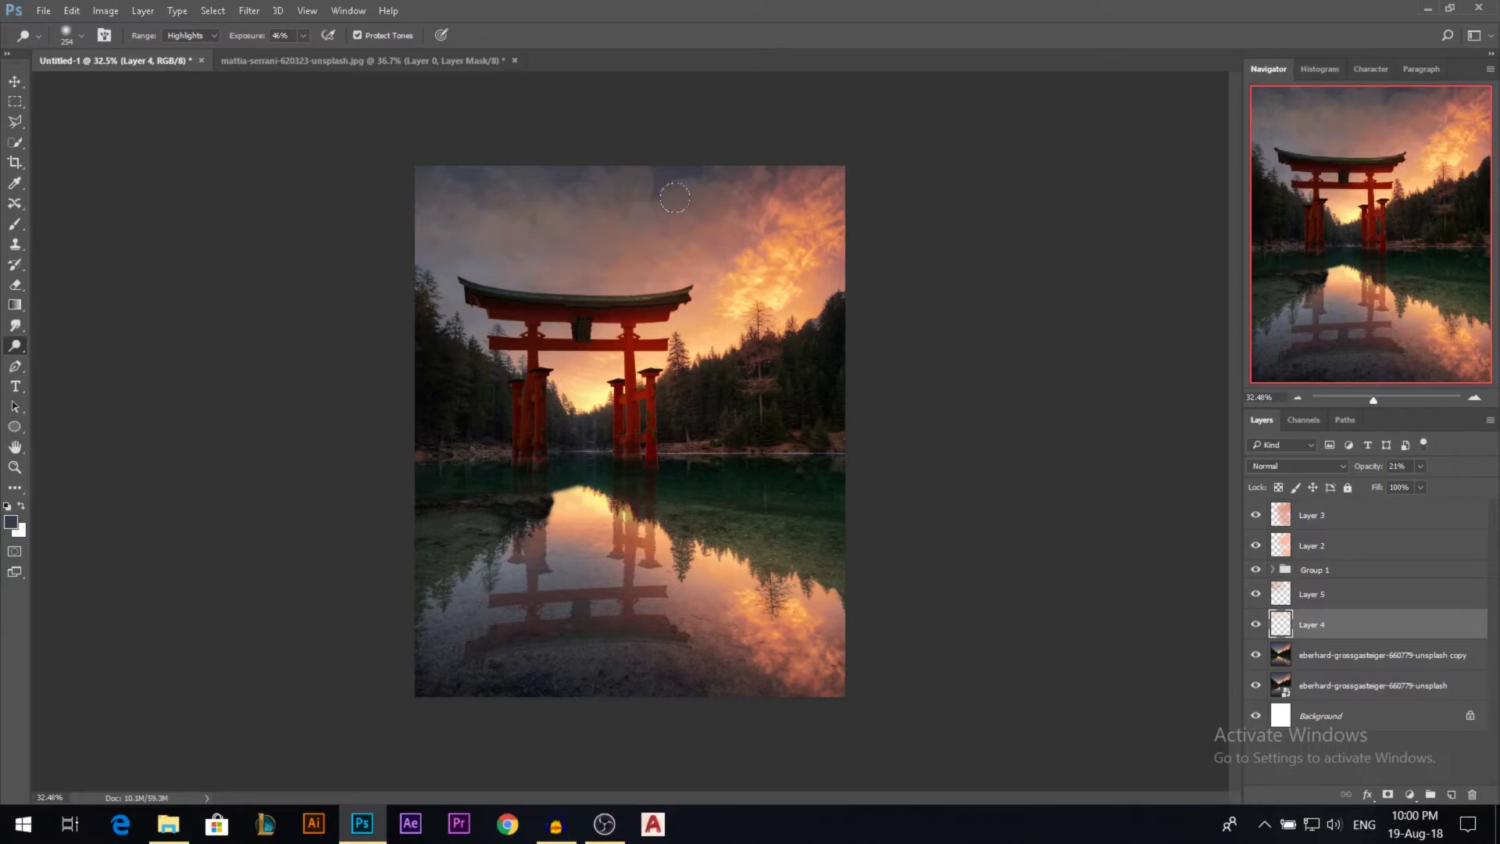
{"action": "left_click", "coordinate": [15, 82]}
{"action": "scroll", "coordinate": [763, 309], "scroll_direction": "up", "scroll_amount": 1}
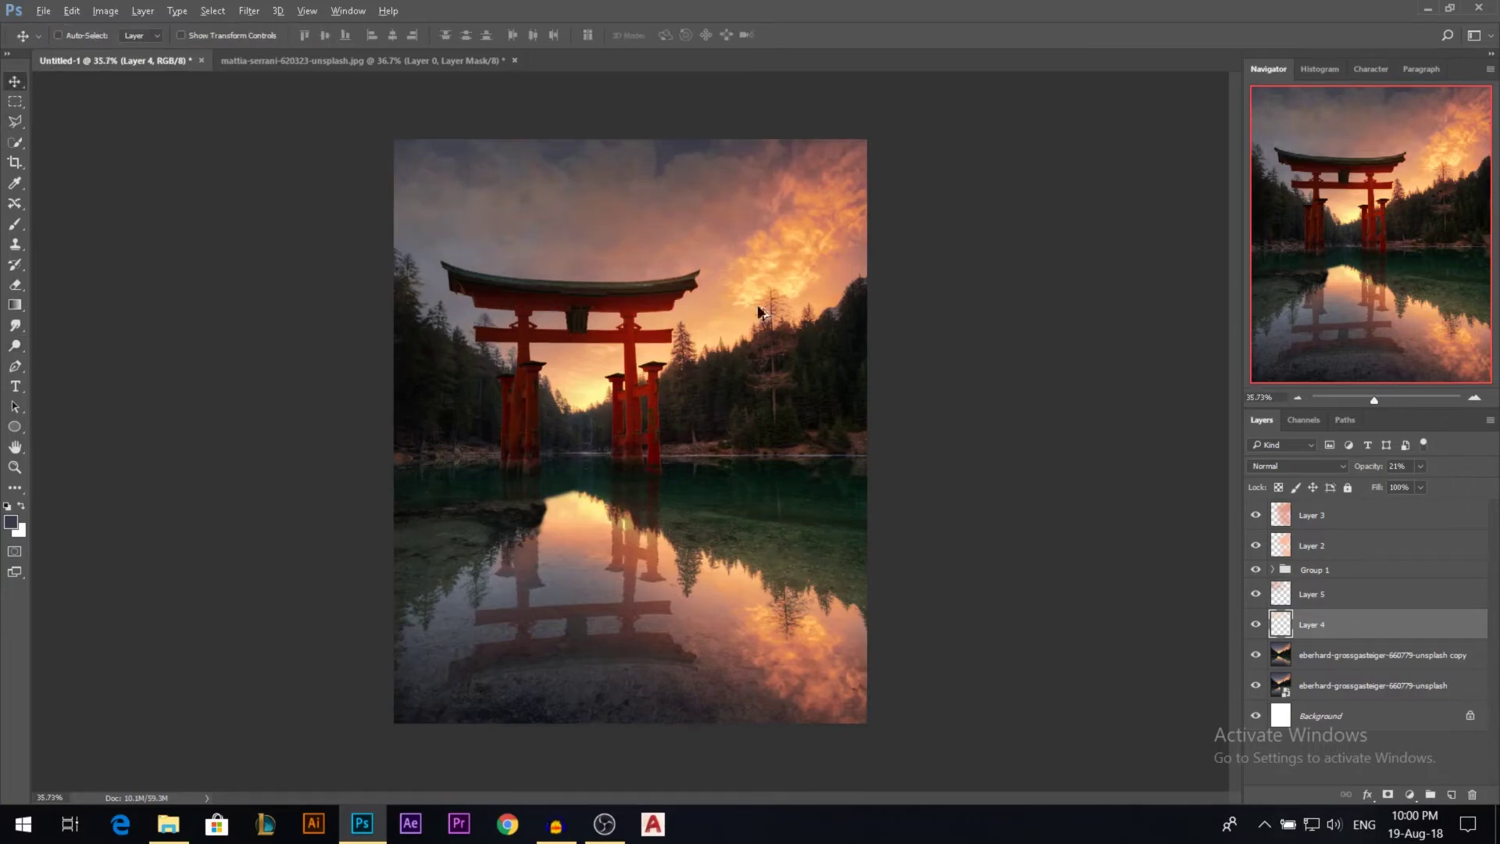
{"action": "scroll", "coordinate": [819, 307], "scroll_direction": "down", "scroll_amount": 3}
{"action": "scroll", "coordinate": [698, 514], "scroll_direction": "up", "scroll_amount": 2}
- Add a new layer above Layer 3 and set the foreground colour to the dark blue #153a4b
{"action": "left_click", "coordinate": [1307, 517]}
{"action": "scroll", "coordinate": [774, 208], "scroll_direction": "down", "scroll_amount": 1}
{"action": "scroll", "coordinate": [685, 361], "scroll_direction": "up", "scroll_amount": 1}
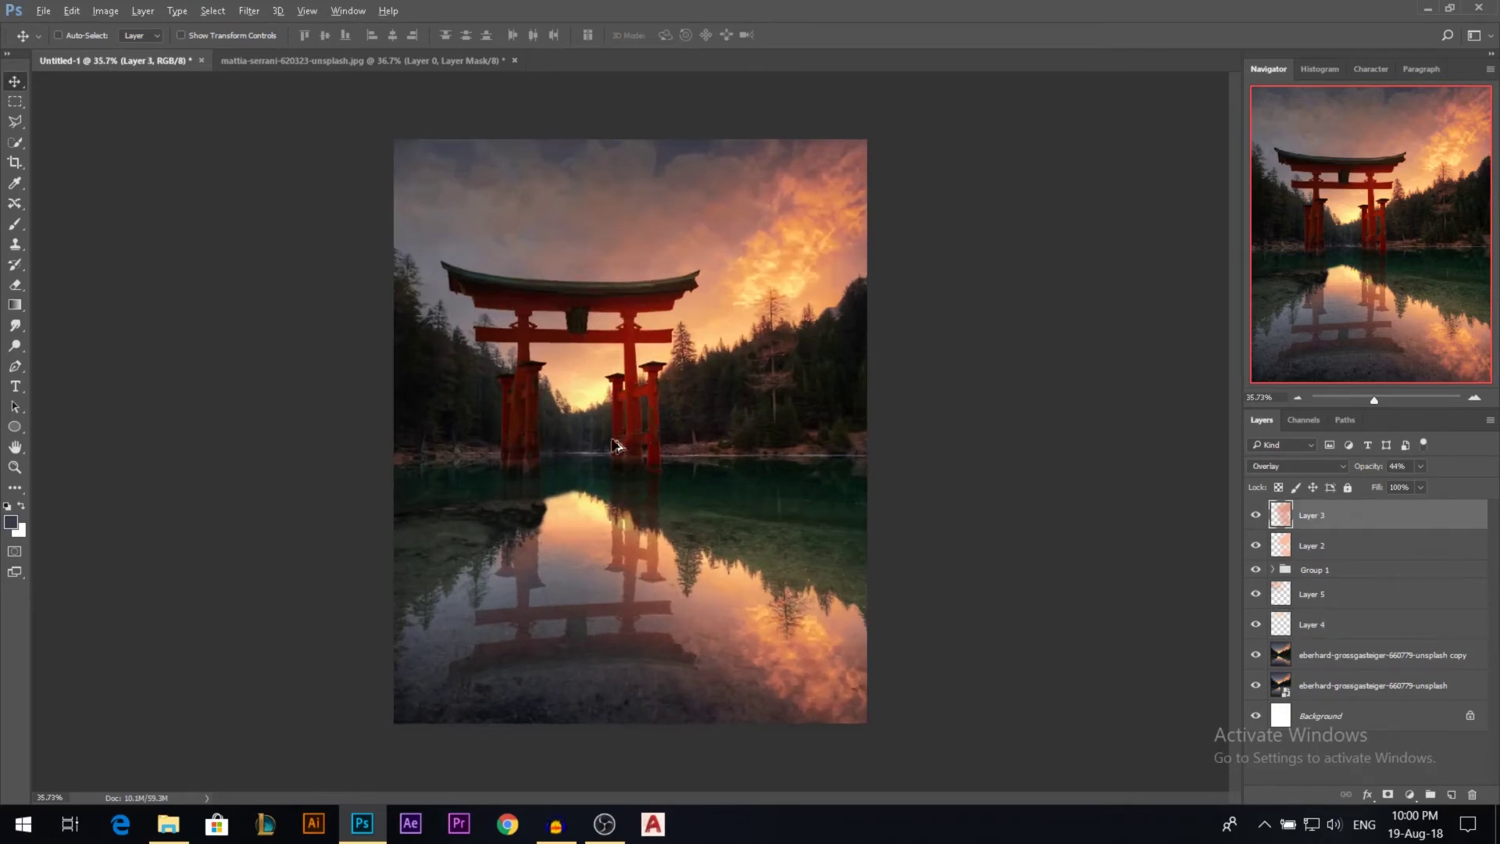
{"action": "left_click", "coordinate": [1437, 794]}
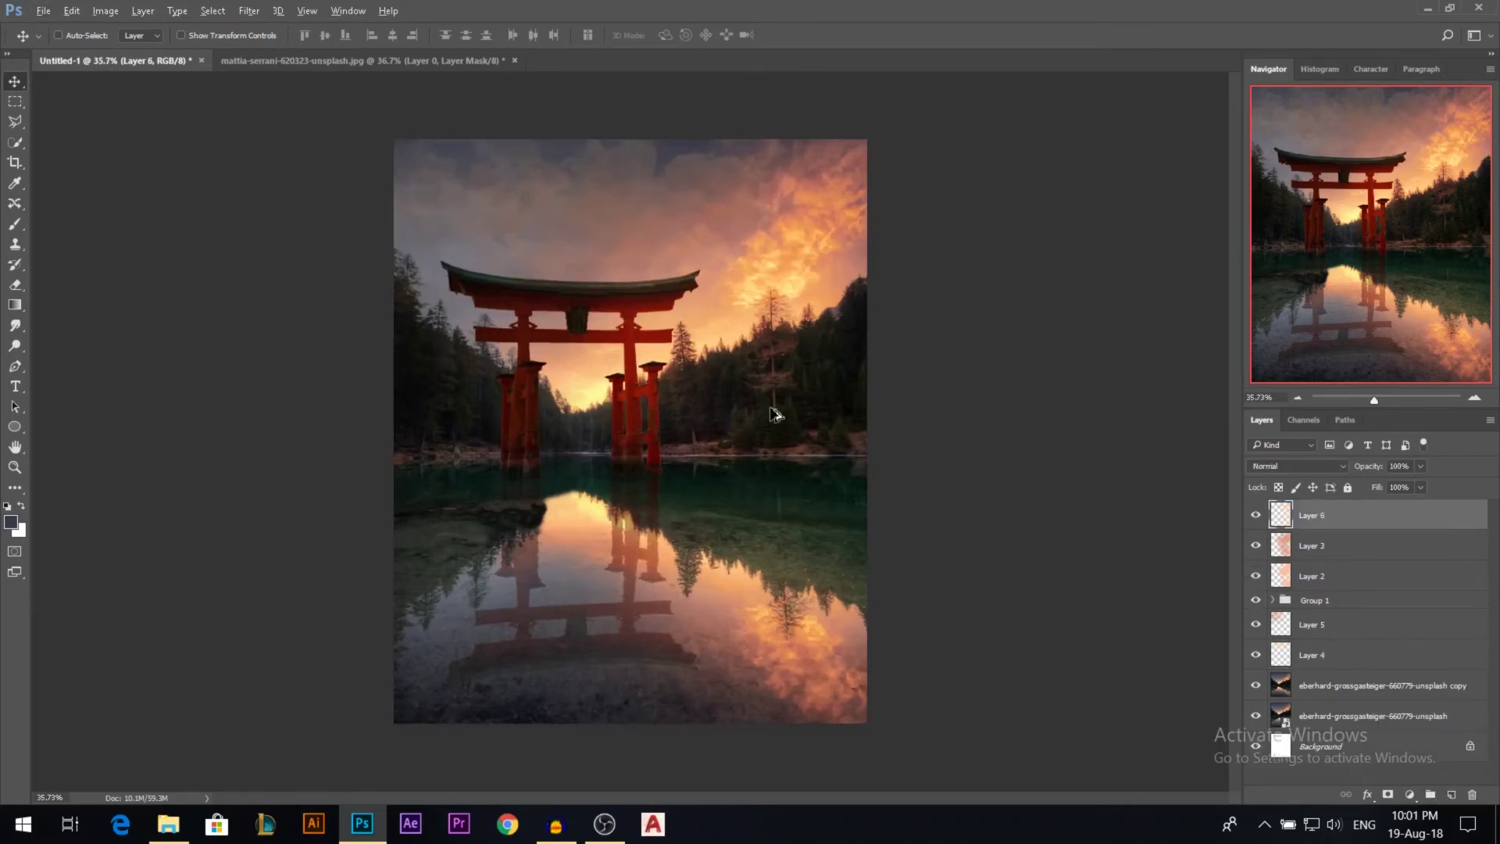
{"action": "scroll", "coordinate": [771, 412], "scroll_direction": "down", "scroll_amount": 1}
{"action": "left_click", "coordinate": [11, 522]}
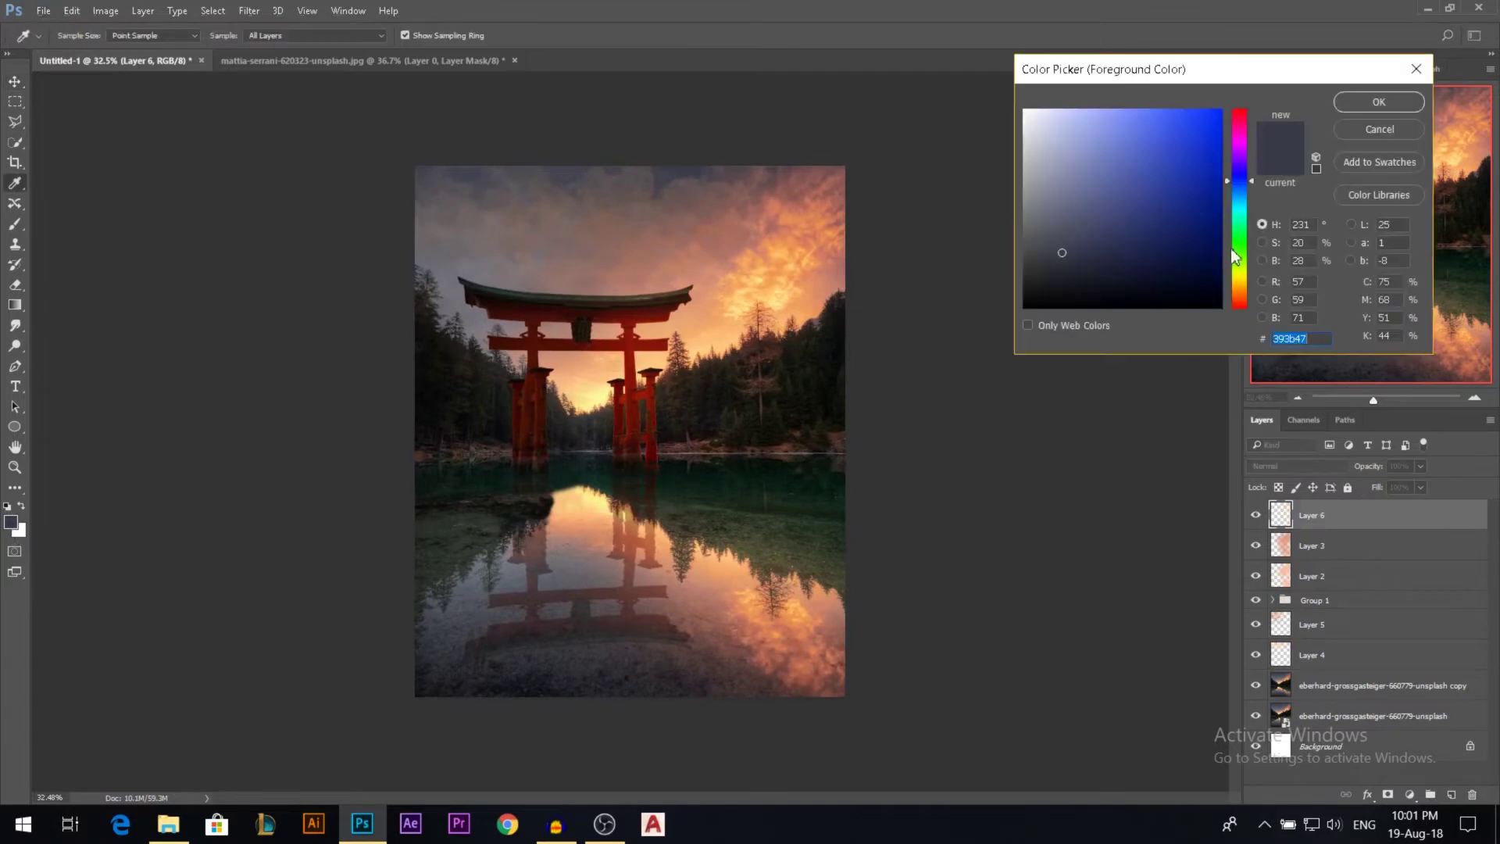
{"action": "left_click", "coordinate": [1241, 187]}
{"action": "left_click_drag", "start_coordinate": [1186, 254], "coordinate": [1165, 250]}
{"action": "left_click", "coordinate": [1241, 199]}
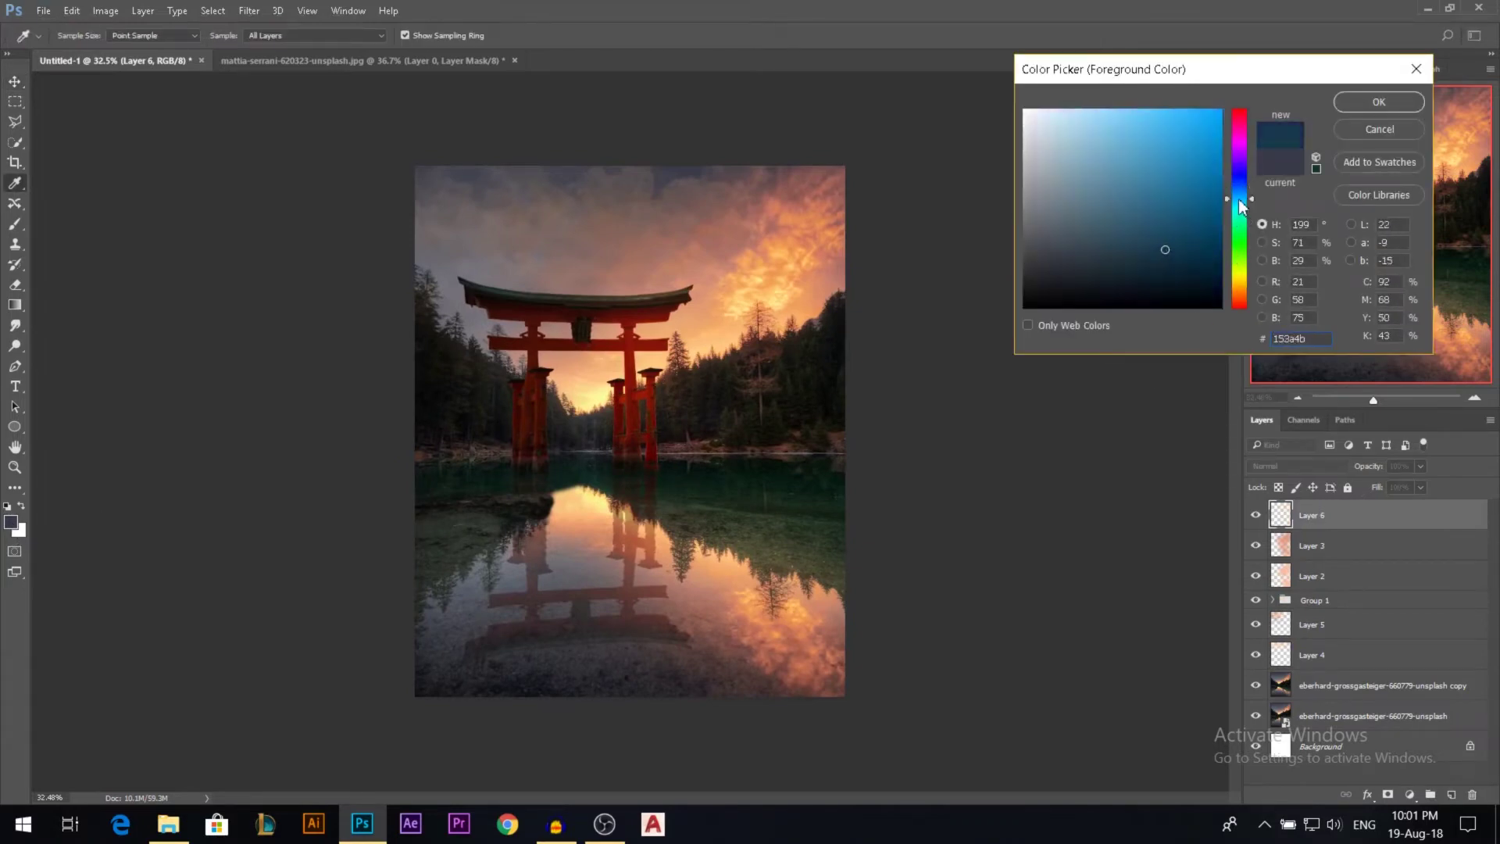
{"action": "left_click", "coordinate": [1379, 104]}
- Set Layer 6 to Overlay and choose the foreground-to-transparent preset for the Gradient tool
{"action": "left_click", "coordinate": [1269, 465]}
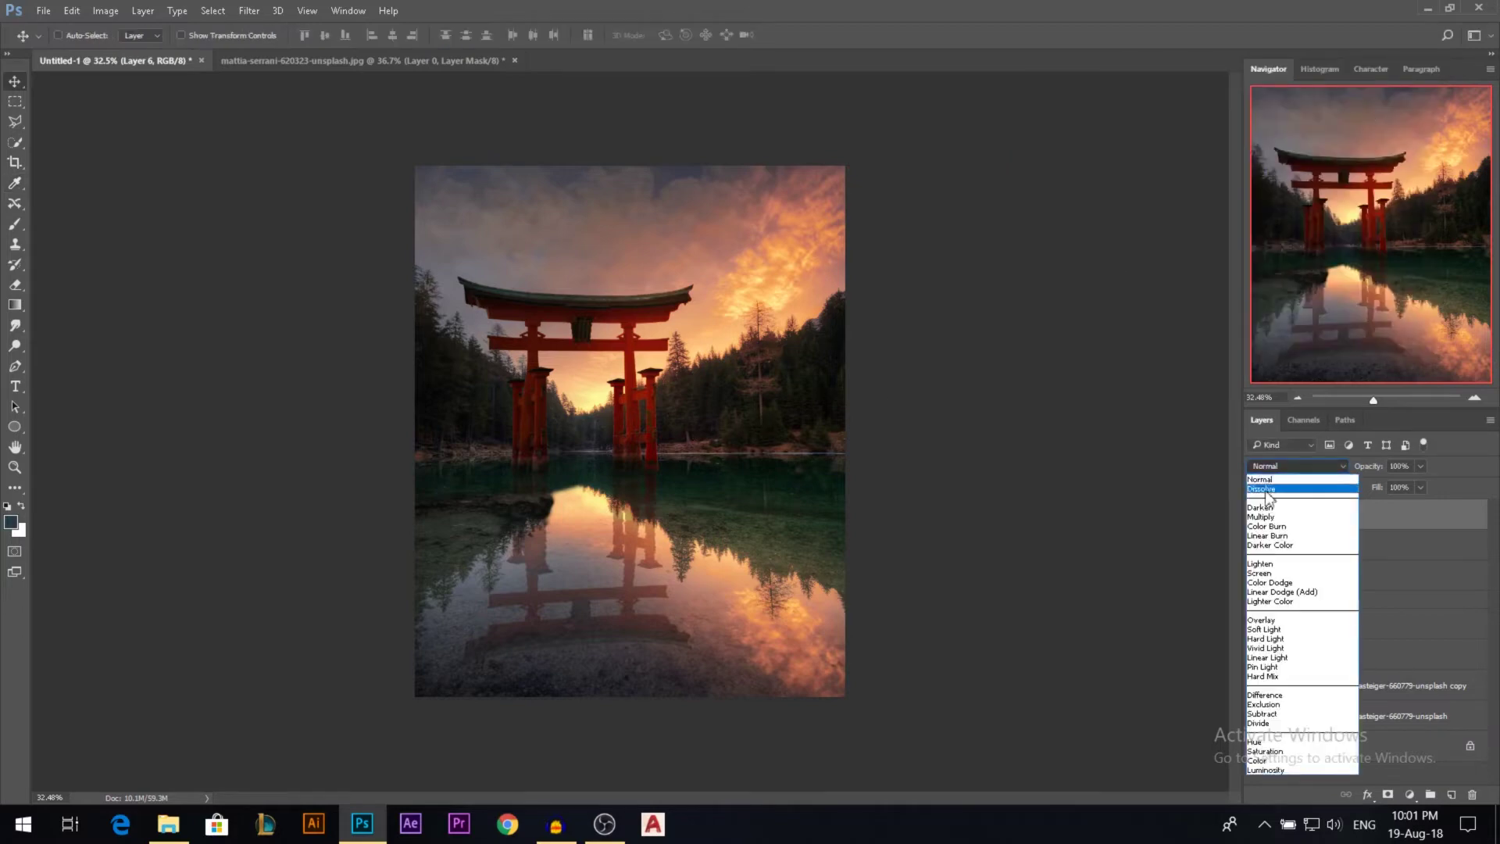
{"action": "left_click", "coordinate": [1282, 623]}
{"action": "left_click", "coordinate": [14, 305]}
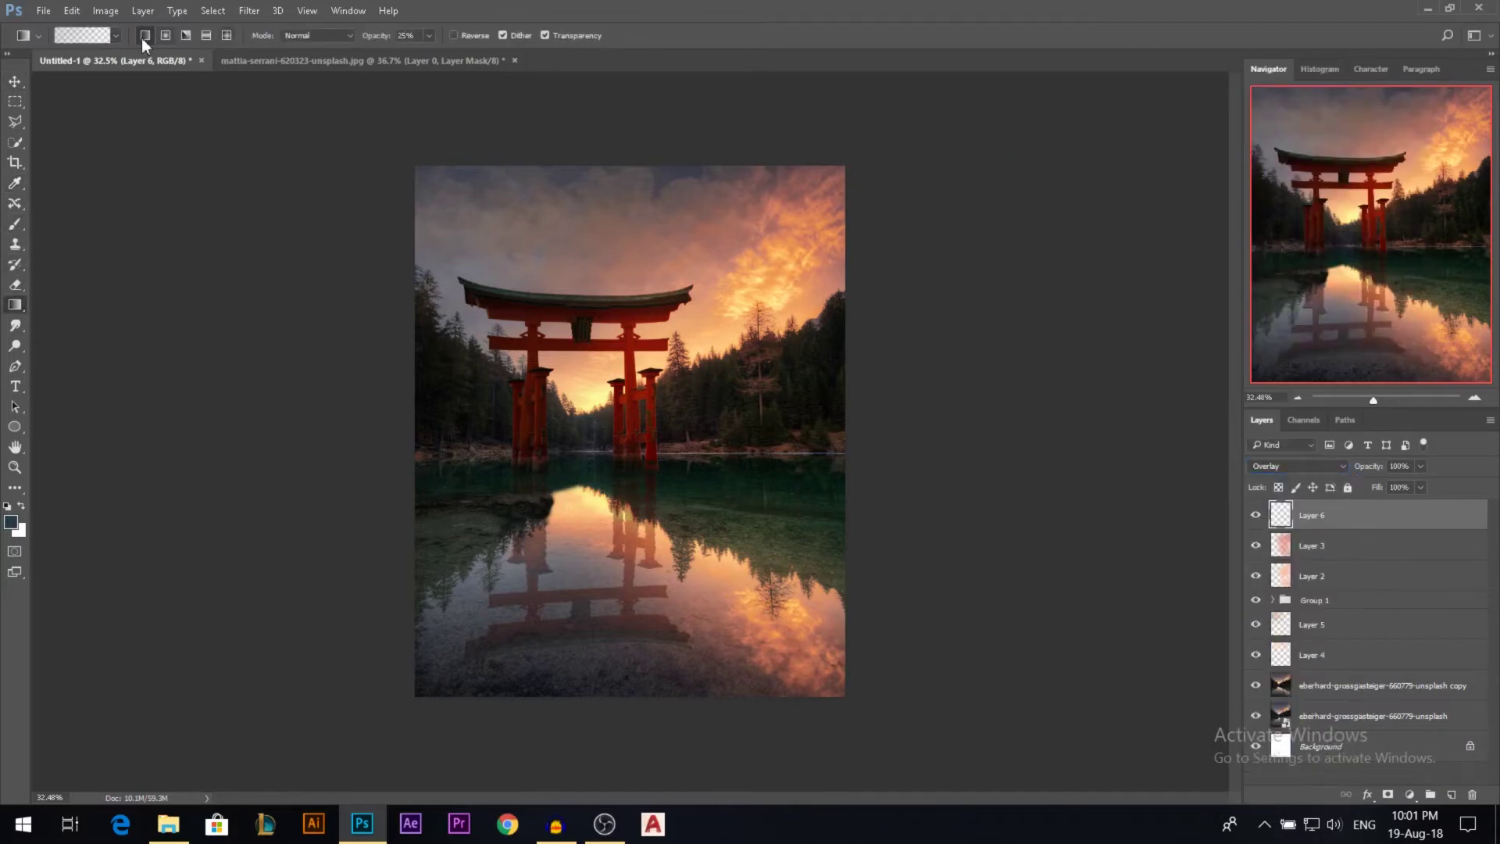
{"action": "left_click", "coordinate": [114, 35]}
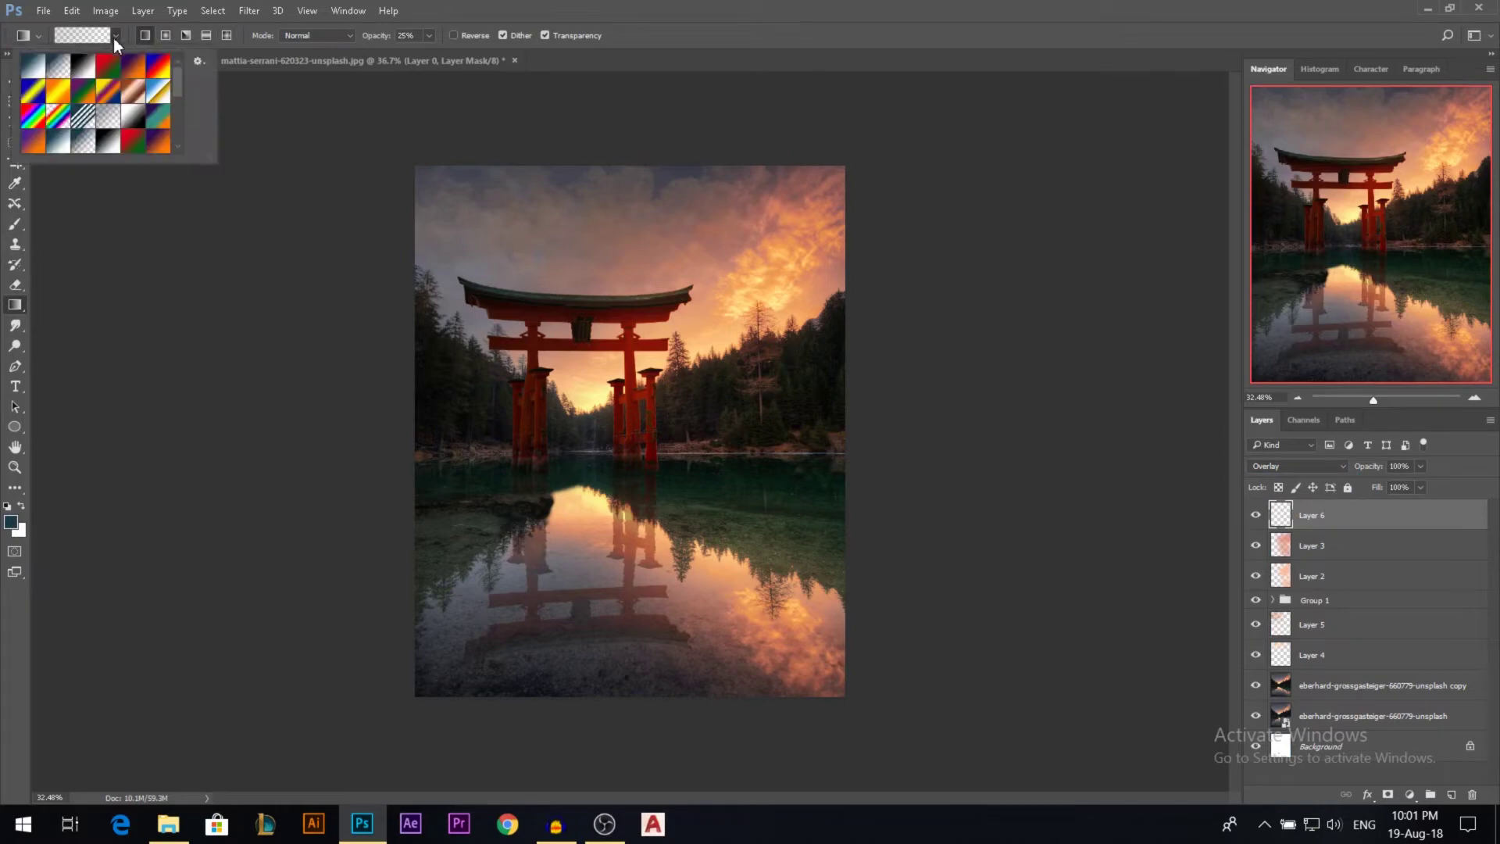
{"action": "left_click", "coordinate": [61, 74]}
{"action": "left_click", "coordinate": [576, 61]}
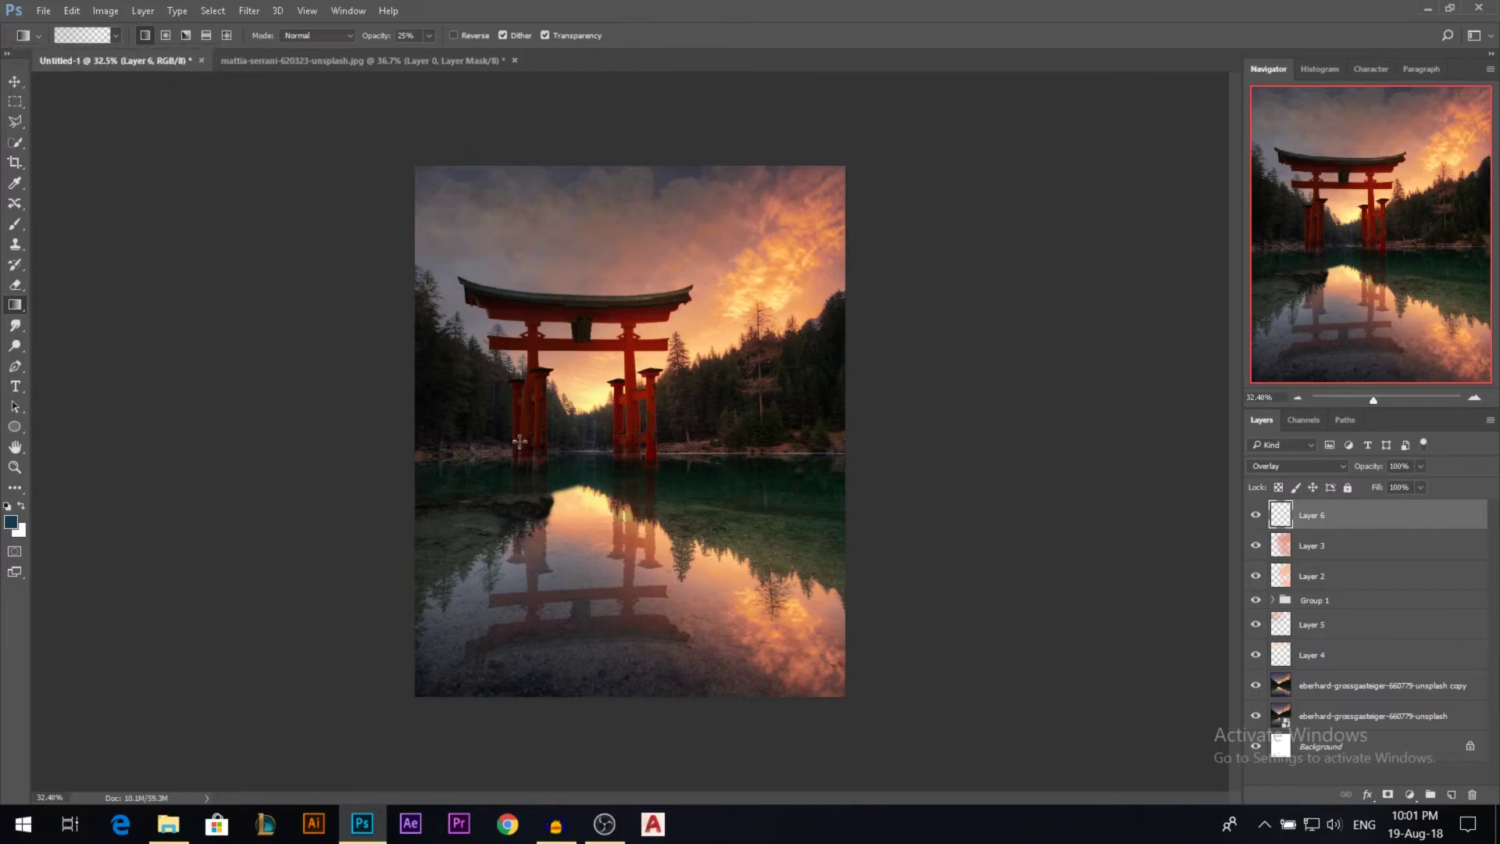
- Lay several dark blue linear gradients at 25% opacity over the lower and left parts of the scene, fading toward the sunset
{"action": "left_click_drag", "start_coordinate": [413, 696], "coordinate": [871, 175]}
{"action": "left_click_drag", "start_coordinate": [412, 716], "coordinate": [623, 453]}
{"action": "left_click_drag", "start_coordinate": [633, 727], "coordinate": [665, 507]}
{"action": "left_click_drag", "start_coordinate": [365, 710], "coordinate": [579, 546]}
{"action": "left_click_drag", "start_coordinate": [380, 535], "coordinate": [615, 316]}
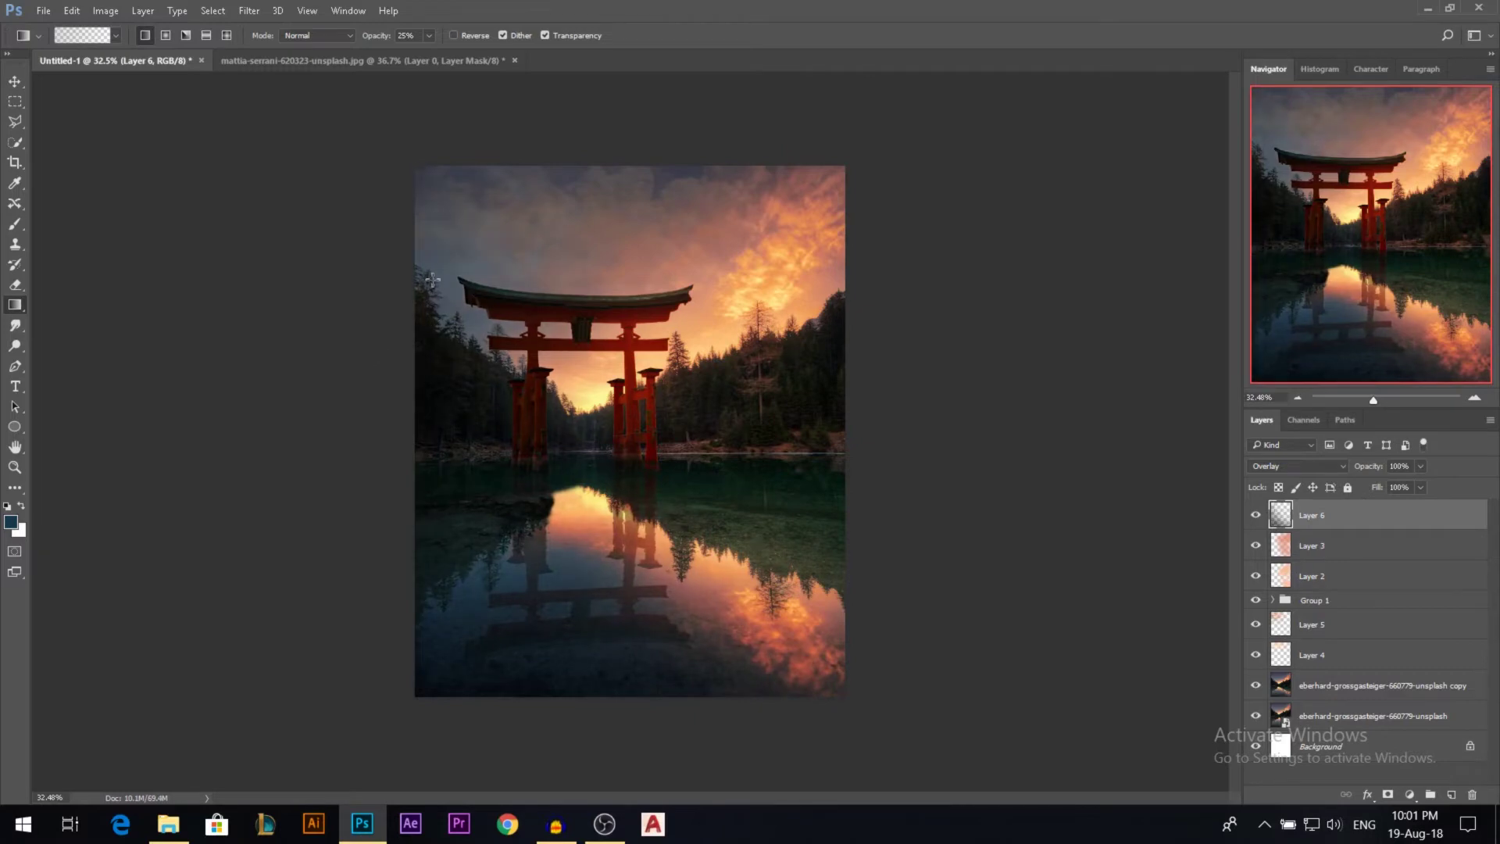
{"action": "left_click_drag", "start_coordinate": [402, 324], "coordinate": [752, 301]}
{"action": "left_click_drag", "start_coordinate": [409, 386], "coordinate": [854, 100]}
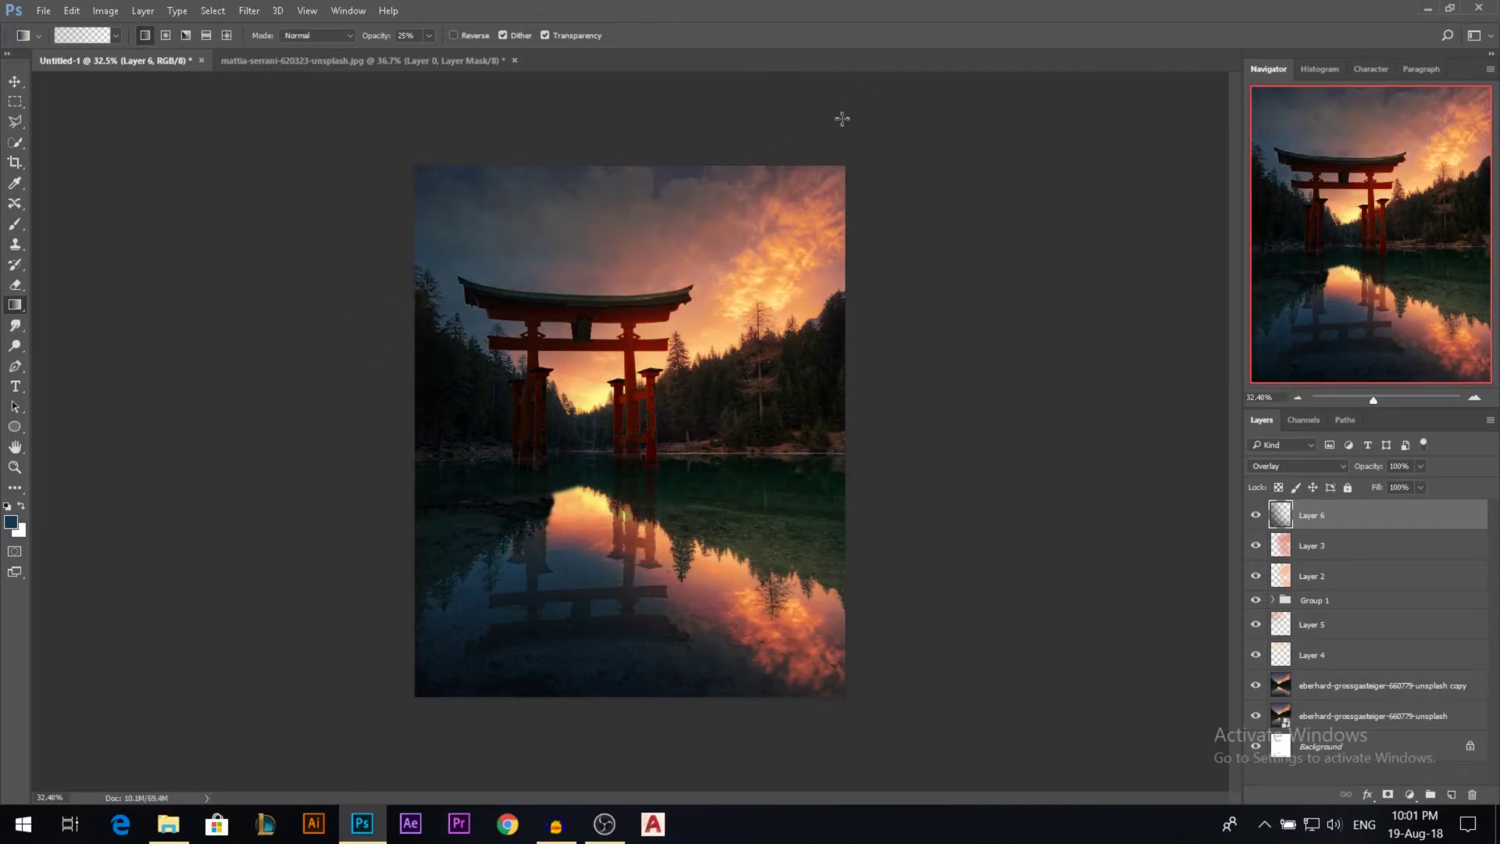
{"action": "left_click_drag", "start_coordinate": [407, 521], "coordinate": [725, 289]}
{"action": "left_click", "coordinate": [15, 82]}
{"action": "scroll", "coordinate": [867, 231], "scroll_direction": "down", "scroll_amount": 3}
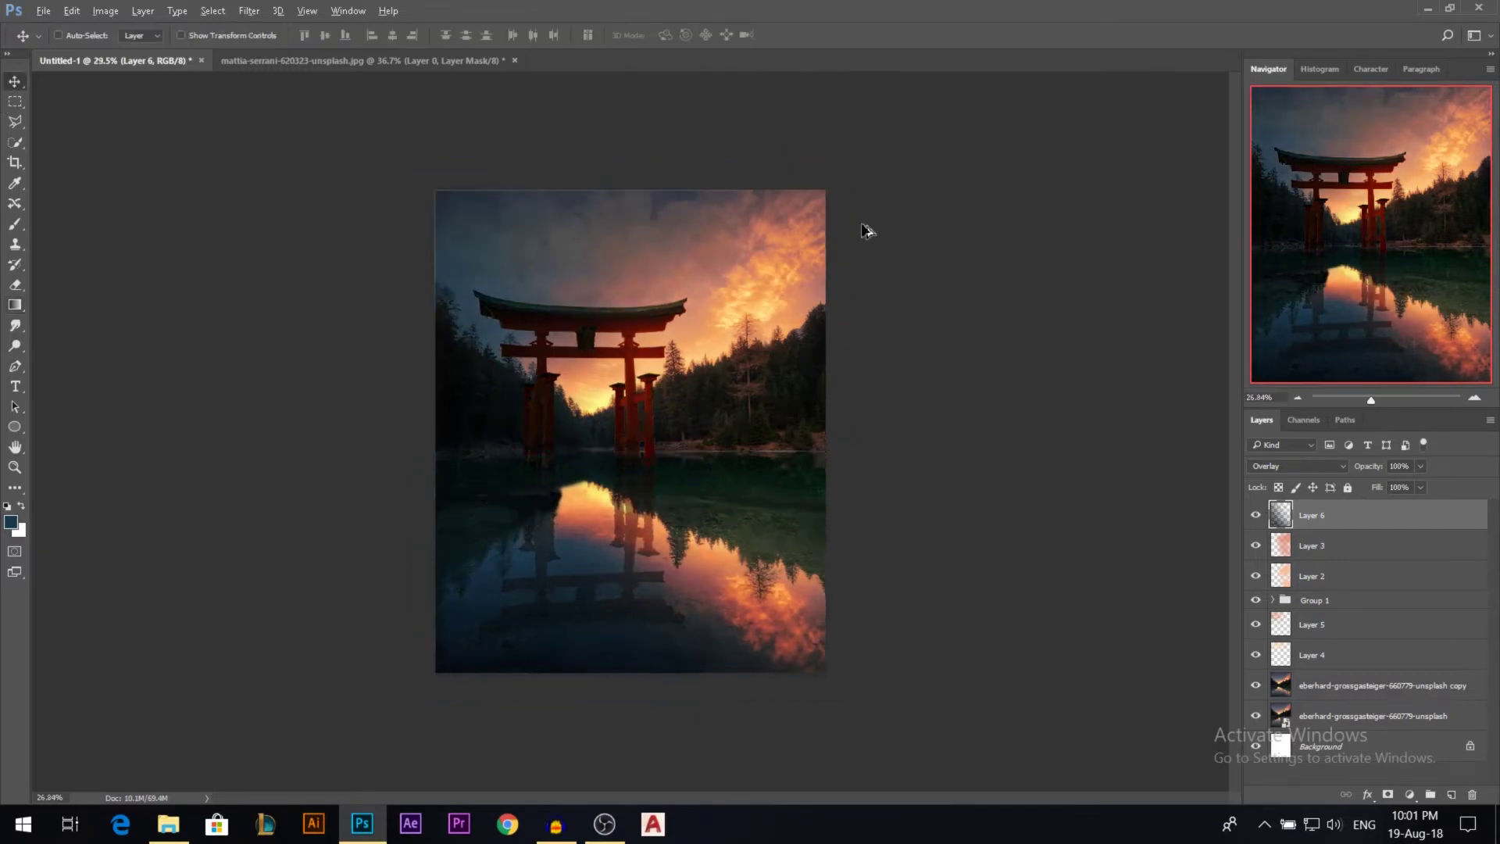
- Scale the gradient on Layer 6 to about 125% toward the lower left and reduce the layer's opacity to 88%
{"action": "key", "text": "ctrl+t"}
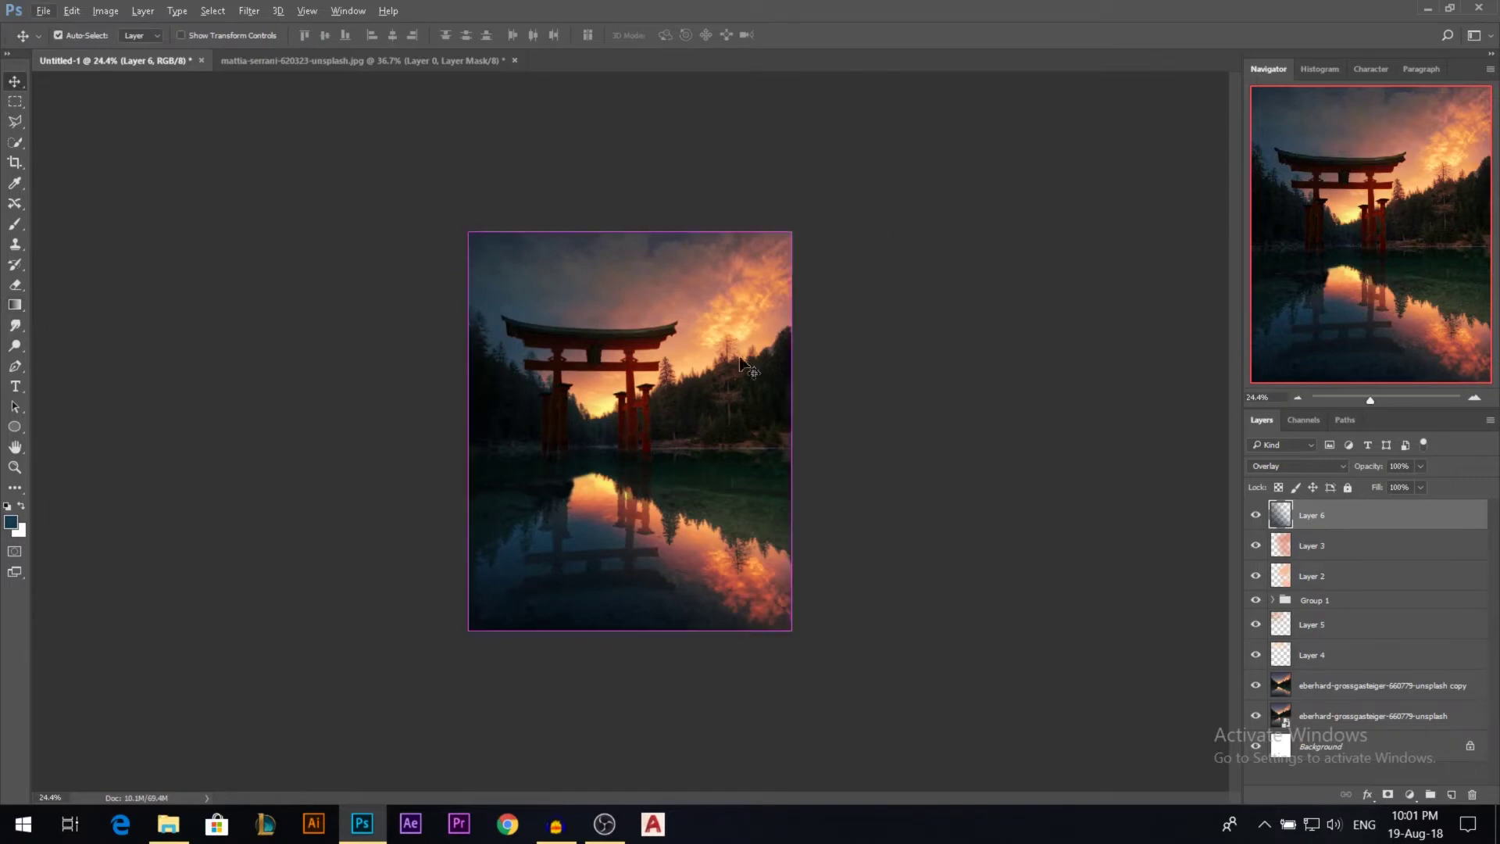
{"action": "left_click_drag", "start_coordinate": [466, 635], "coordinate": [388, 731]}
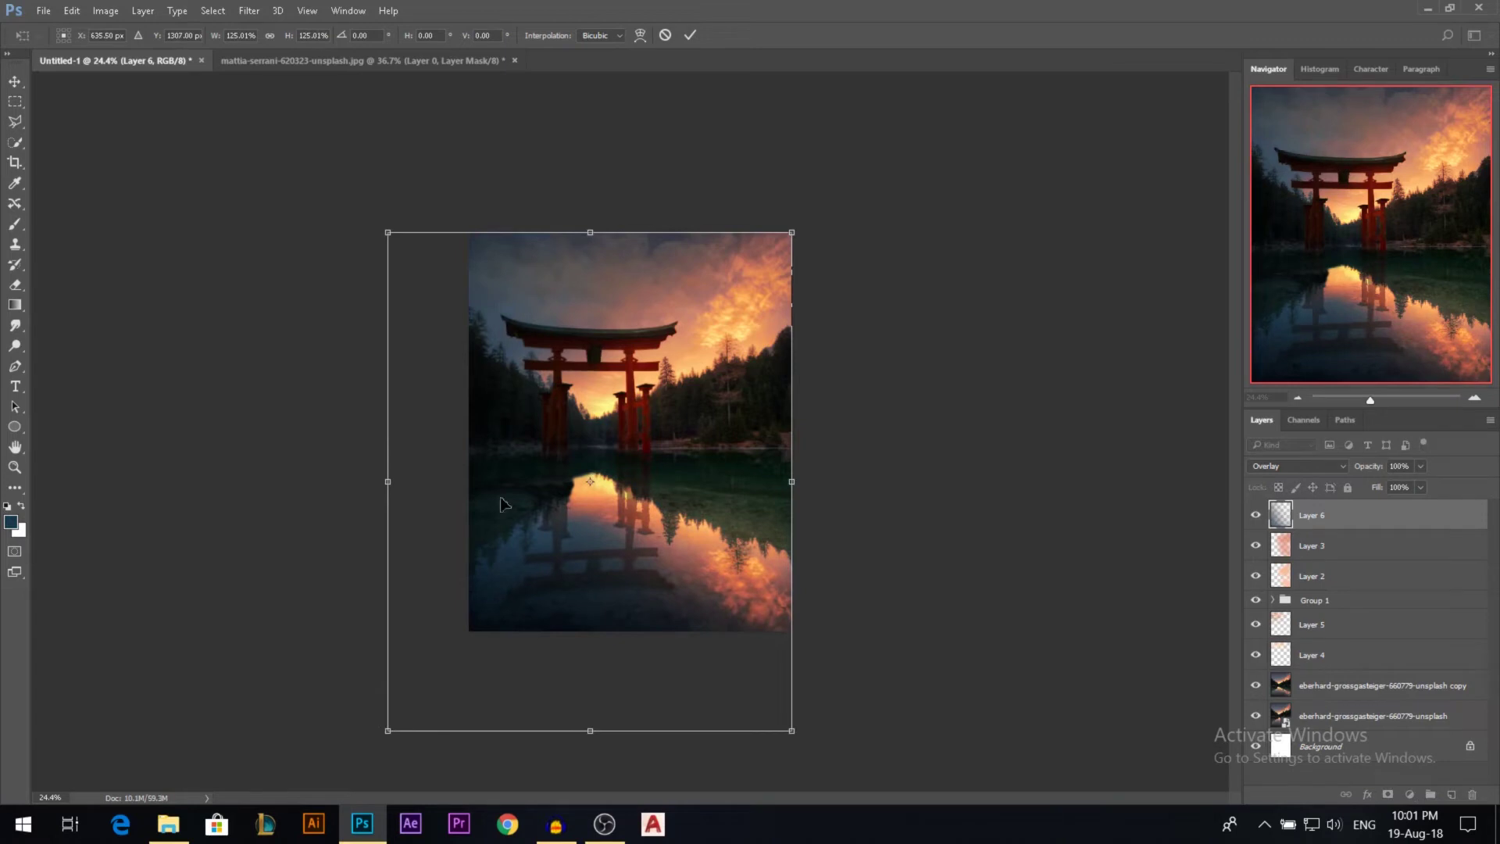
{"action": "left_click", "coordinate": [690, 36]}
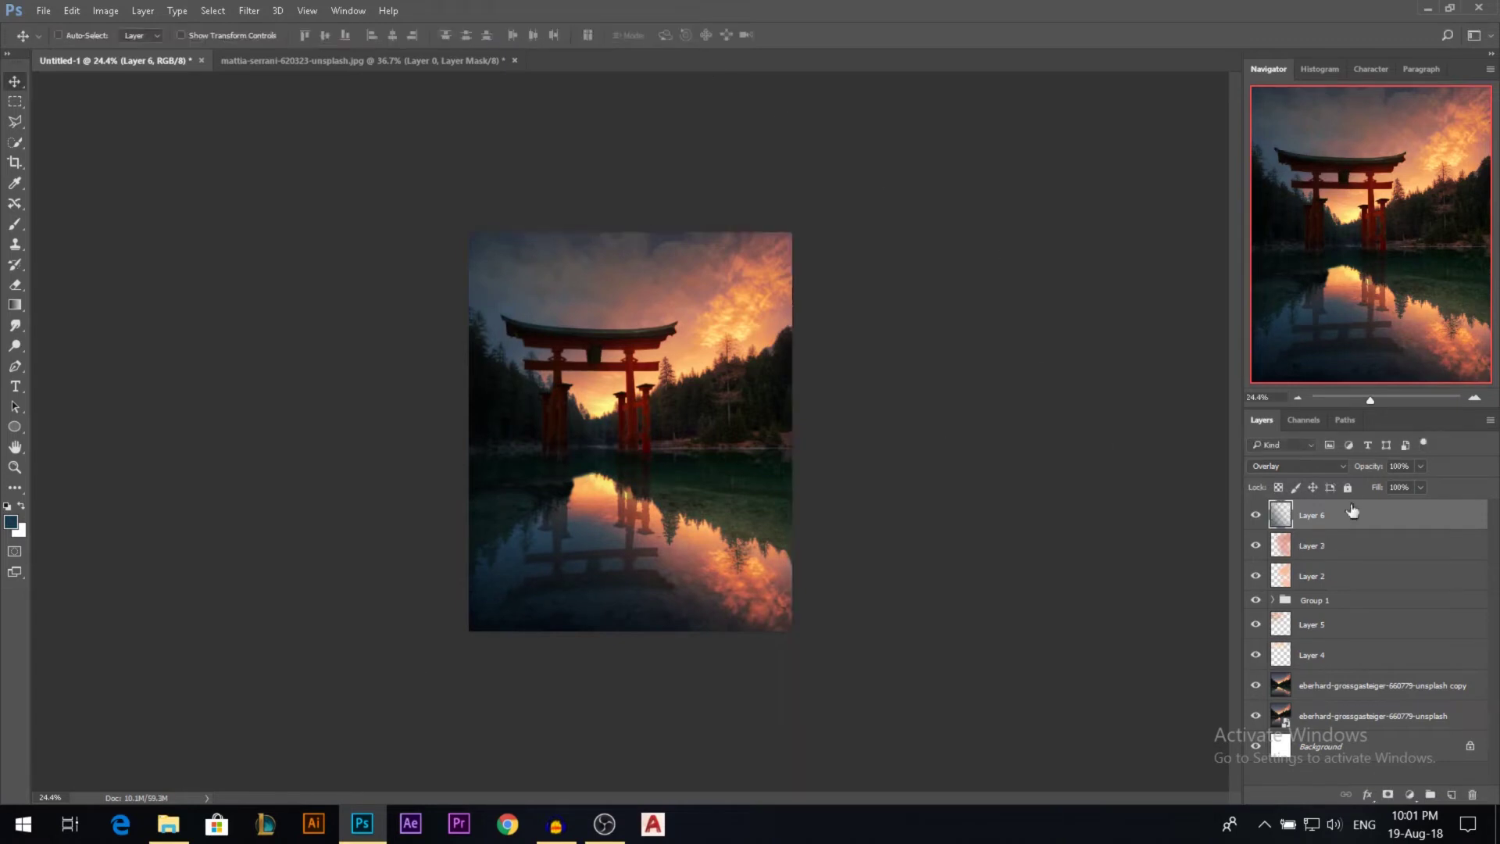
{"action": "left_click_drag", "start_coordinate": [1374, 470], "coordinate": [1366, 471]}
- Raise Layer 6's brightness to 40 with Brightness/Contrast and compare the scene with the layer hidden and shown
{"action": "left_click", "coordinate": [104, 12]}
{"action": "mouse_move", "coordinate": [187, 60]}
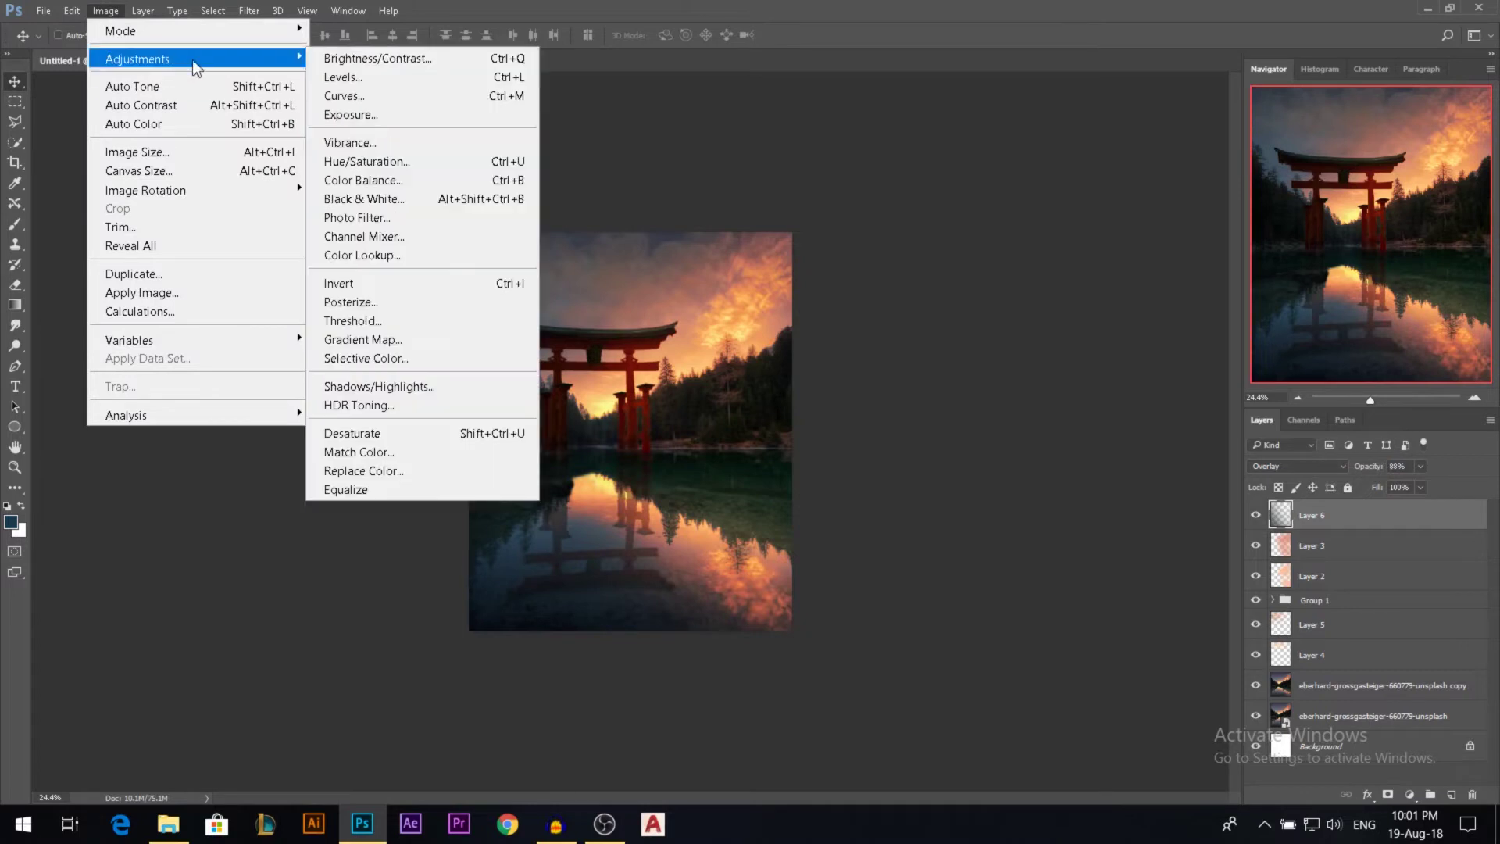
{"action": "left_click", "coordinate": [372, 59]}
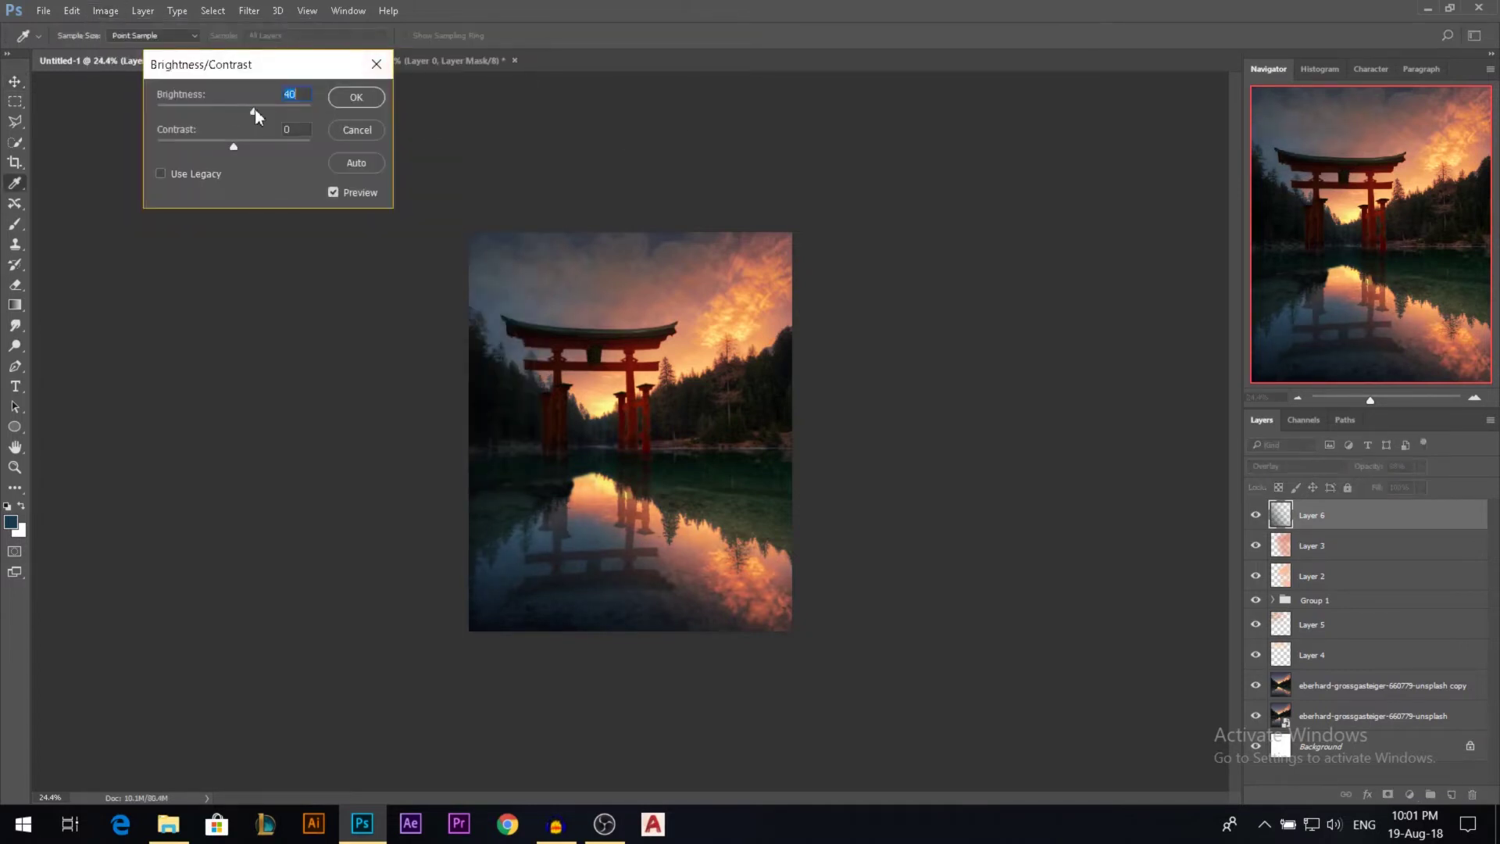
{"action": "left_click", "coordinate": [353, 99]}
{"action": "left_click", "coordinate": [1256, 516]}
{"action": "left_click", "coordinate": [1256, 516]}
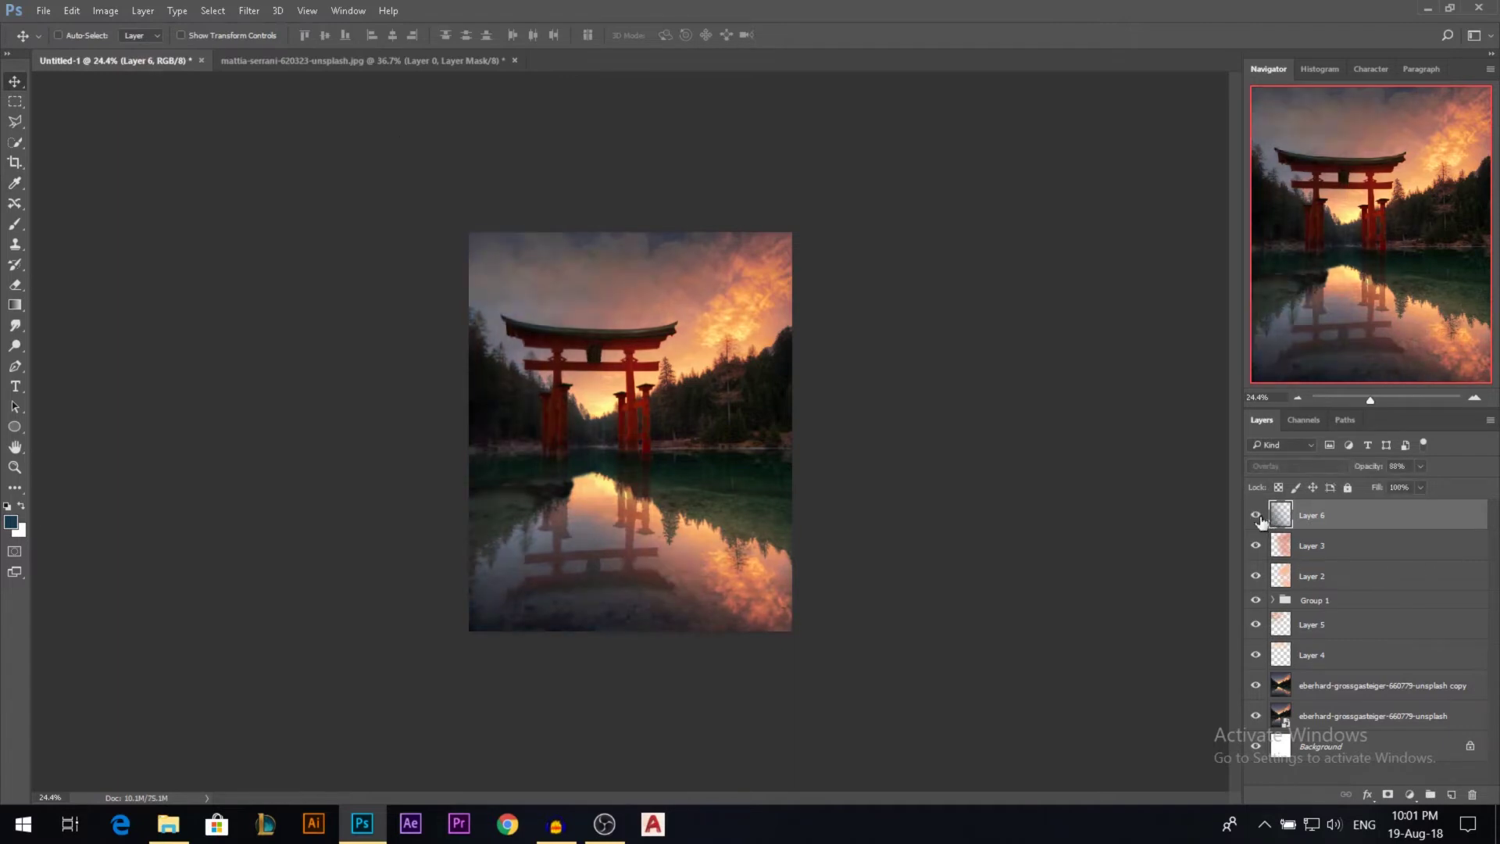
- Lower Layer 6's opacity and compare the scene with the layer hidden and shown
{"action": "left_click_drag", "start_coordinate": [1377, 473], "coordinate": [1359, 480]}
{"action": "left_click", "coordinate": [1256, 522]}
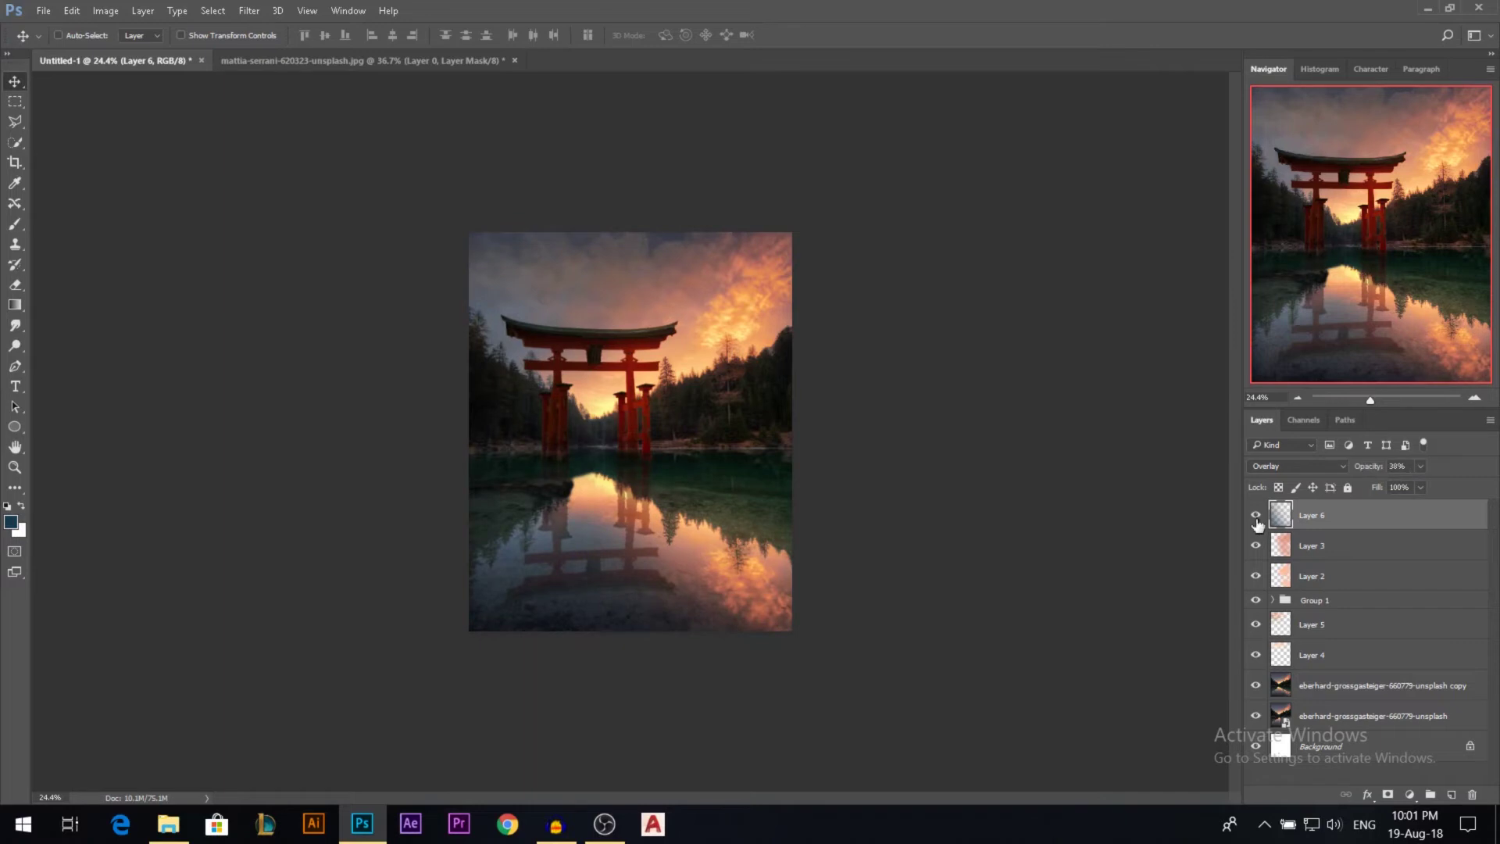
{"action": "scroll", "coordinate": [688, 524], "scroll_direction": "up", "scroll_amount": 3}
{"action": "scroll", "coordinate": [715, 430], "scroll_direction": "down", "scroll_amount": 2}
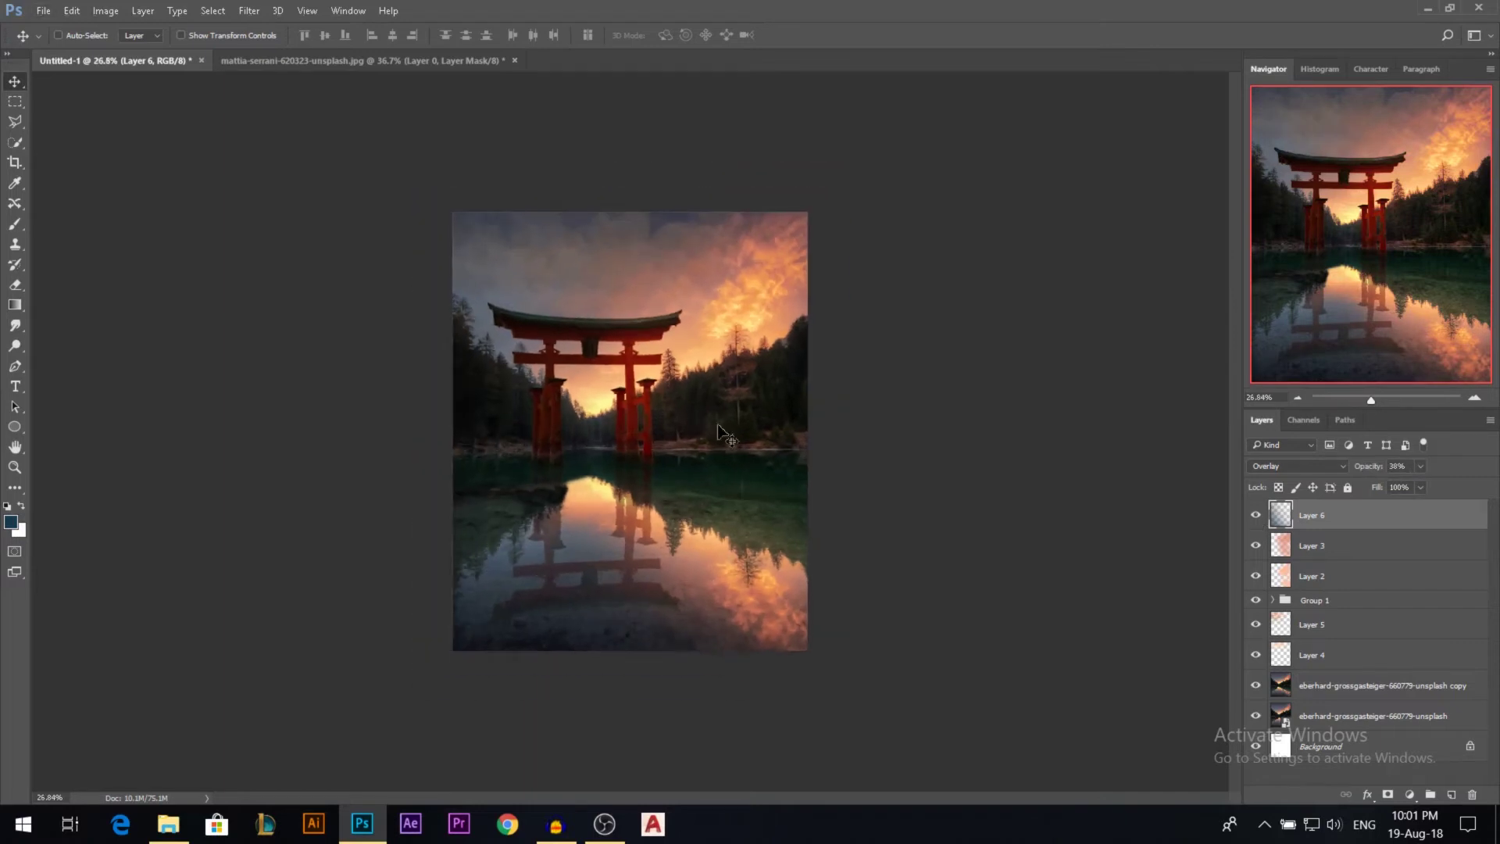
{"action": "scroll", "coordinate": [727, 433], "scroll_direction": "up", "scroll_amount": 2}
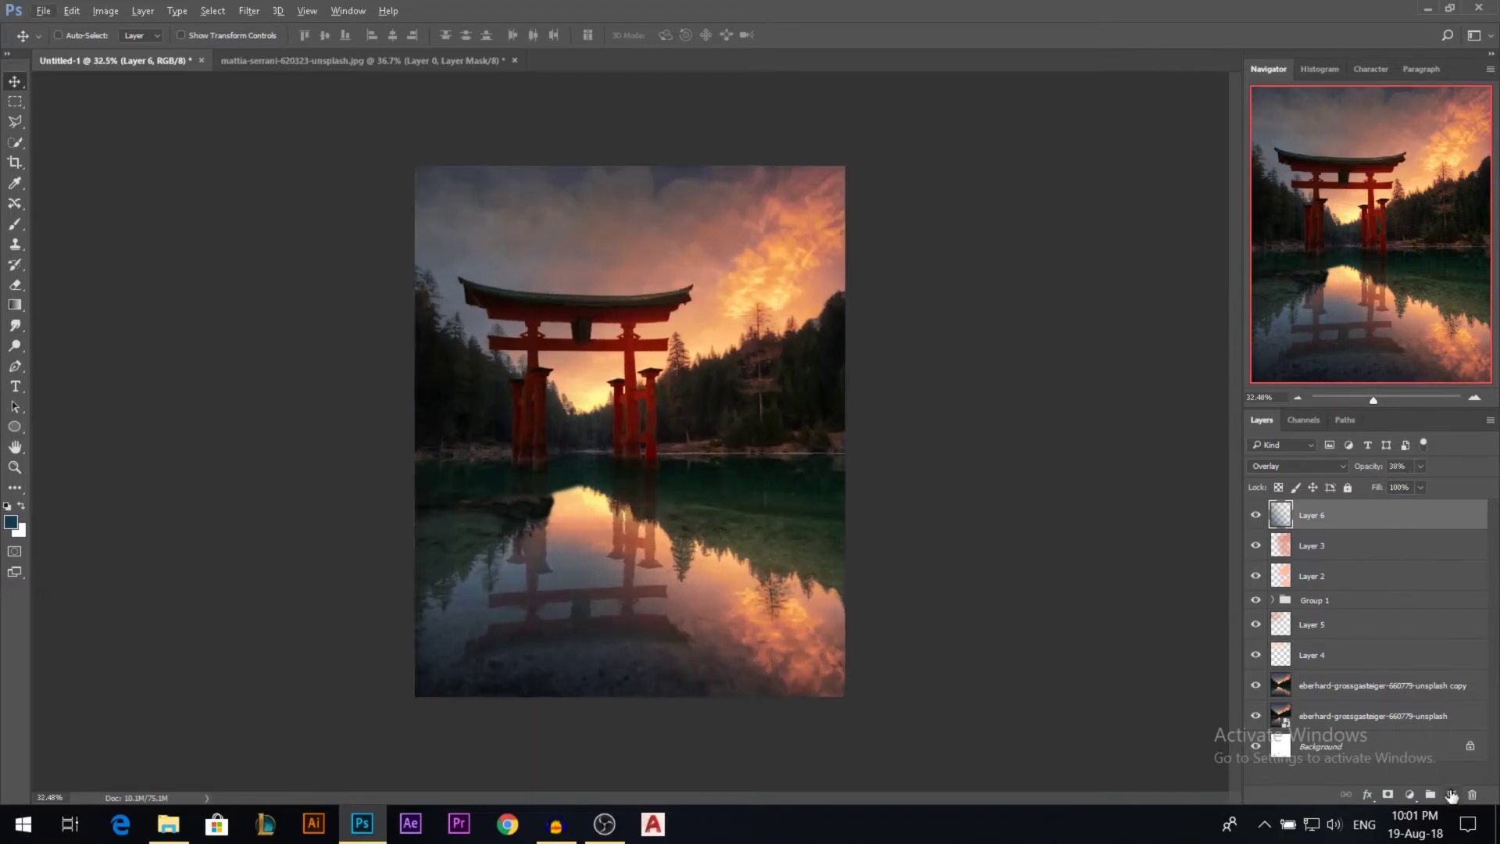
- Create a new layer above Layer 6, sample the pale yellow sun glow between the gate's pillars, and activate the Brush tool
{"action": "left_click", "coordinate": [1451, 795]}
{"action": "left_click", "coordinate": [12, 523]}
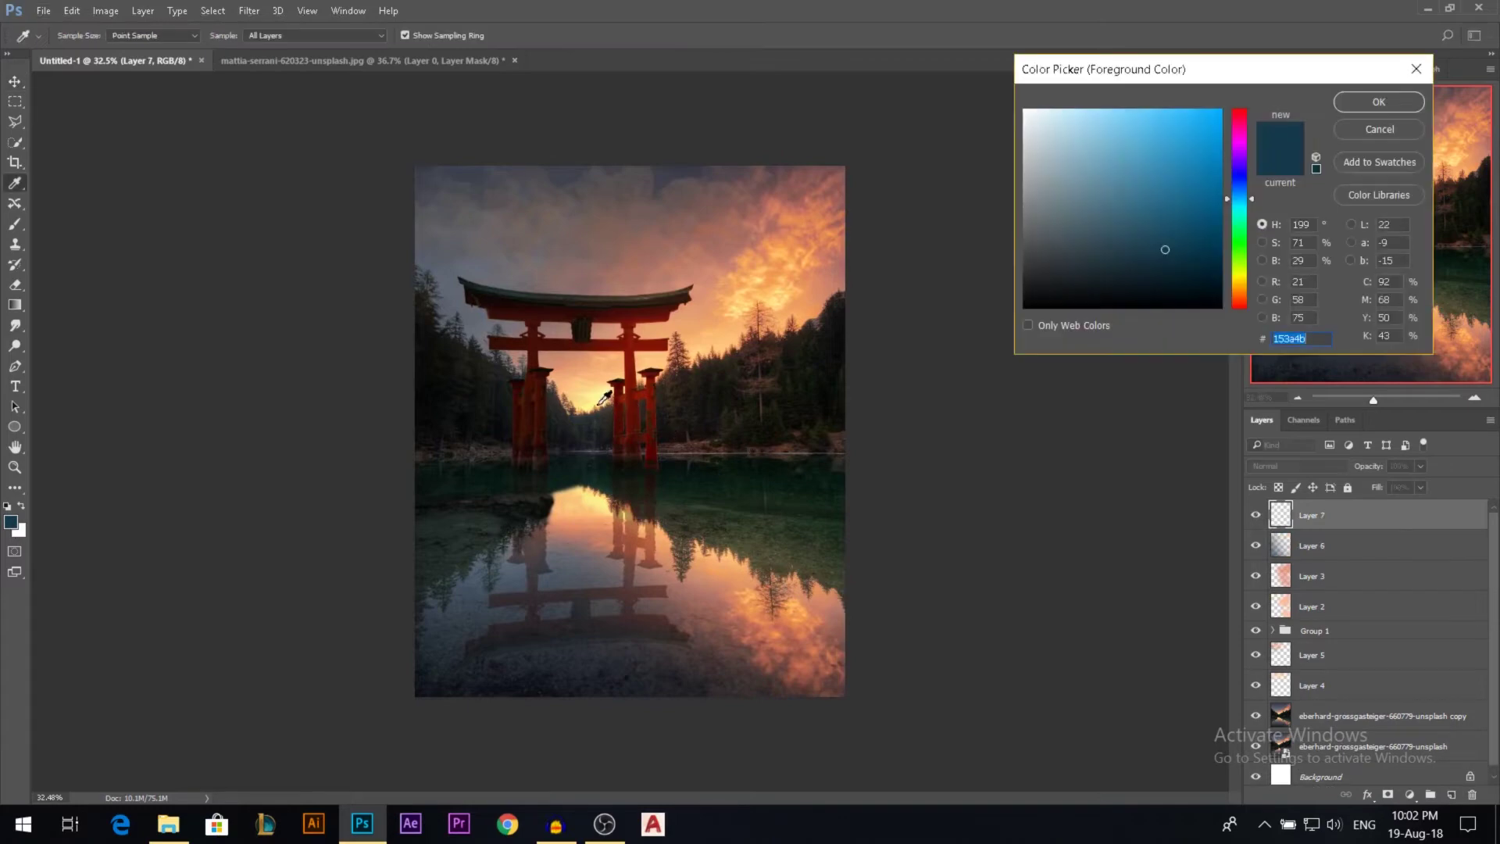
{"action": "left_click", "coordinate": [606, 398]}
{"action": "left_click", "coordinate": [1380, 102]}
{"action": "key", "text": "b"}
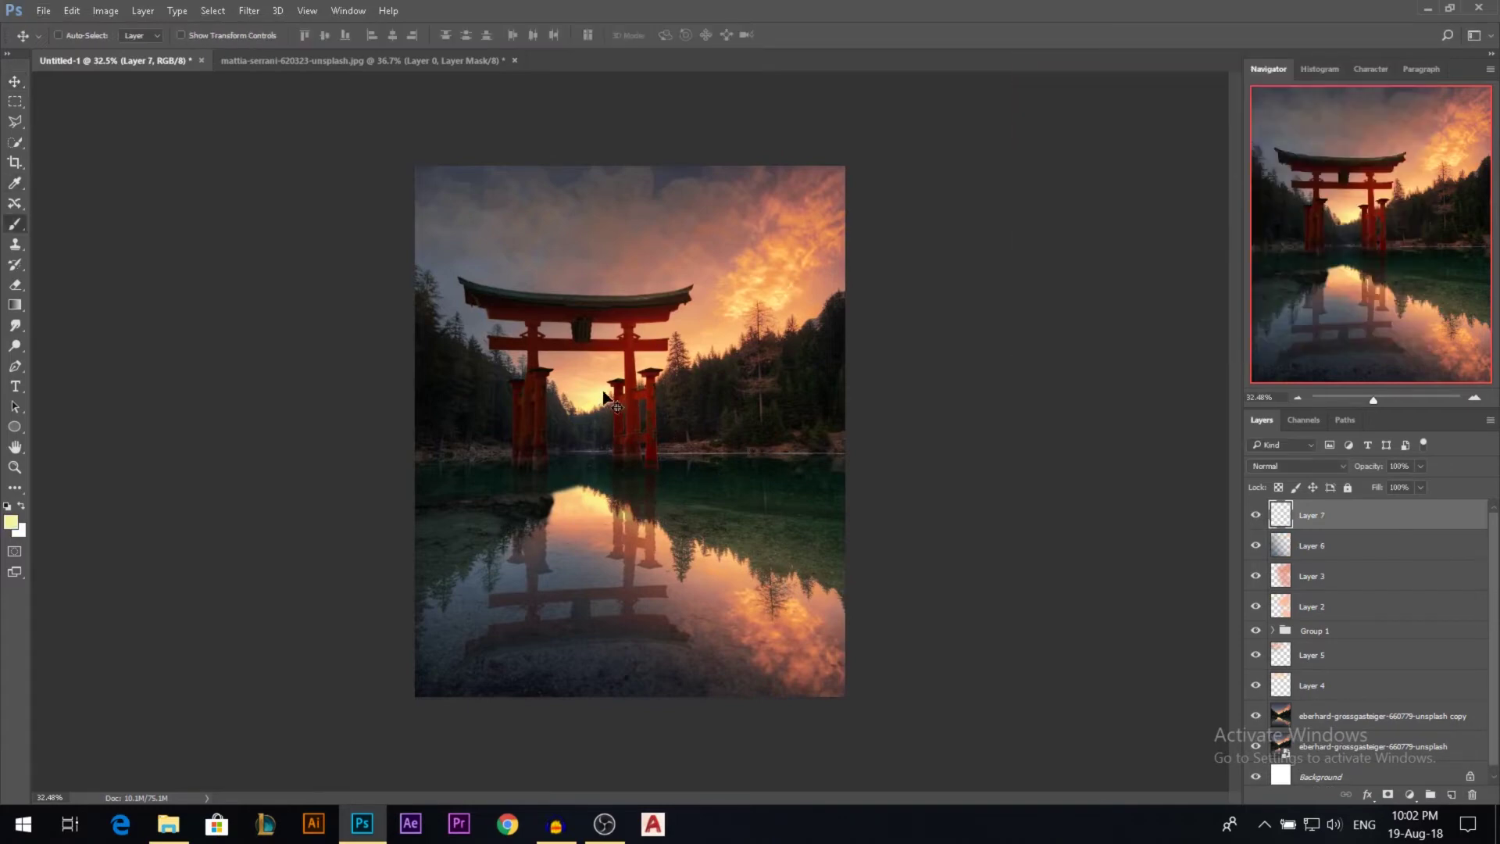
- Resize the soft brush and try a pale yellow glow over the sunset between the gate's pillars
{"action": "right_click", "coordinate": [614, 389]}
{"action": "left_click_drag", "start_coordinate": [579, 365], "coordinate": [501, 367], "text": "alt"}
{"action": "left_click", "coordinate": [607, 373]}
{"action": "key", "text": "ctrl+z"}
{"action": "left_click_drag", "start_coordinate": [628, 375], "coordinate": [594, 375]}
- Try a glow over the sunset behind the gate with the foreground colour set to fcd296
{"action": "left_click", "coordinate": [11, 525]}
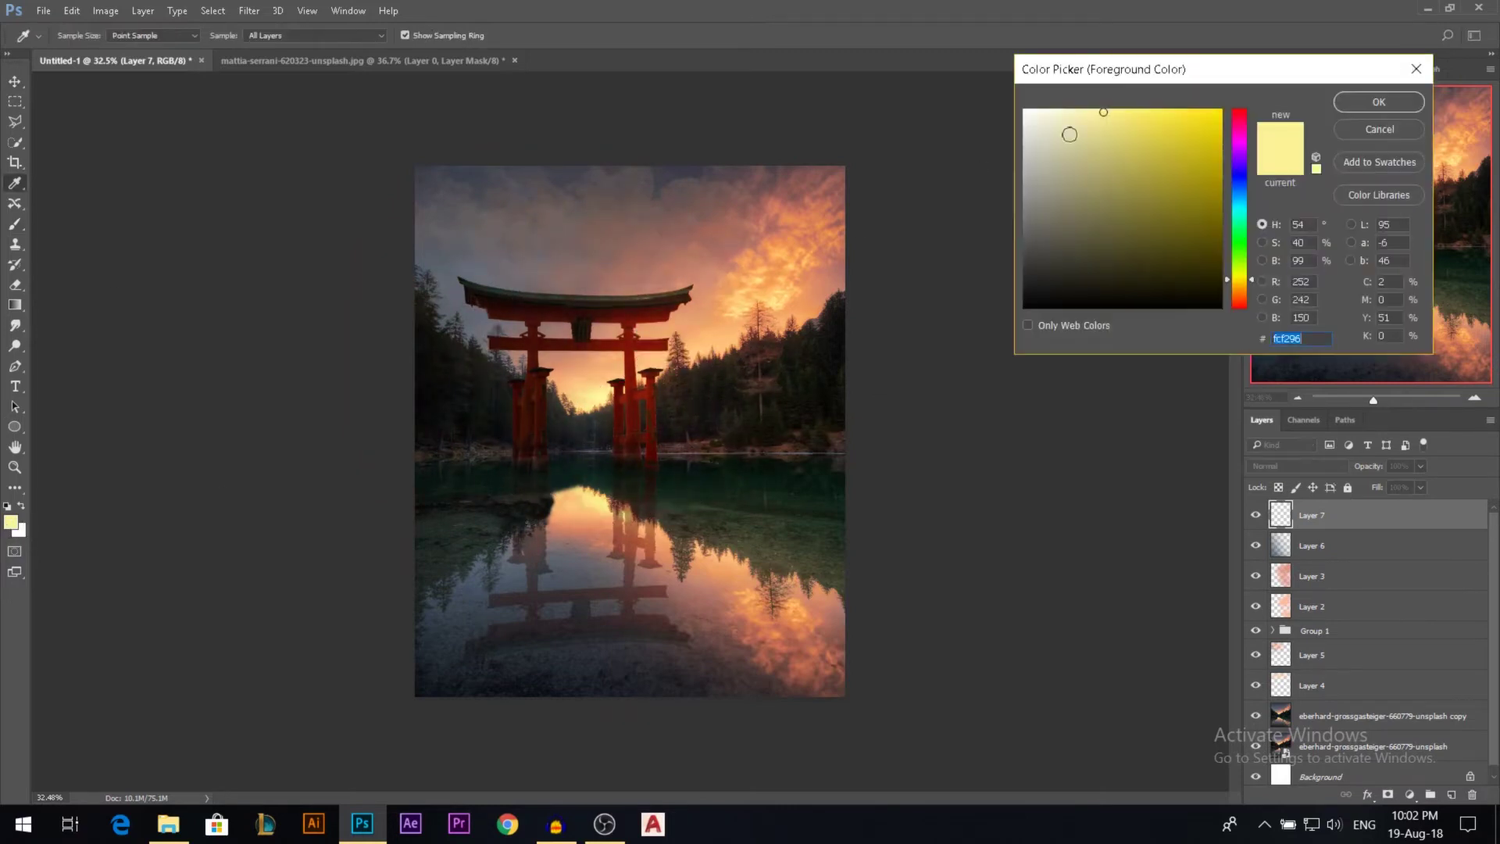
{"action": "left_click_drag", "start_coordinate": [1244, 291], "coordinate": [1244, 298]}
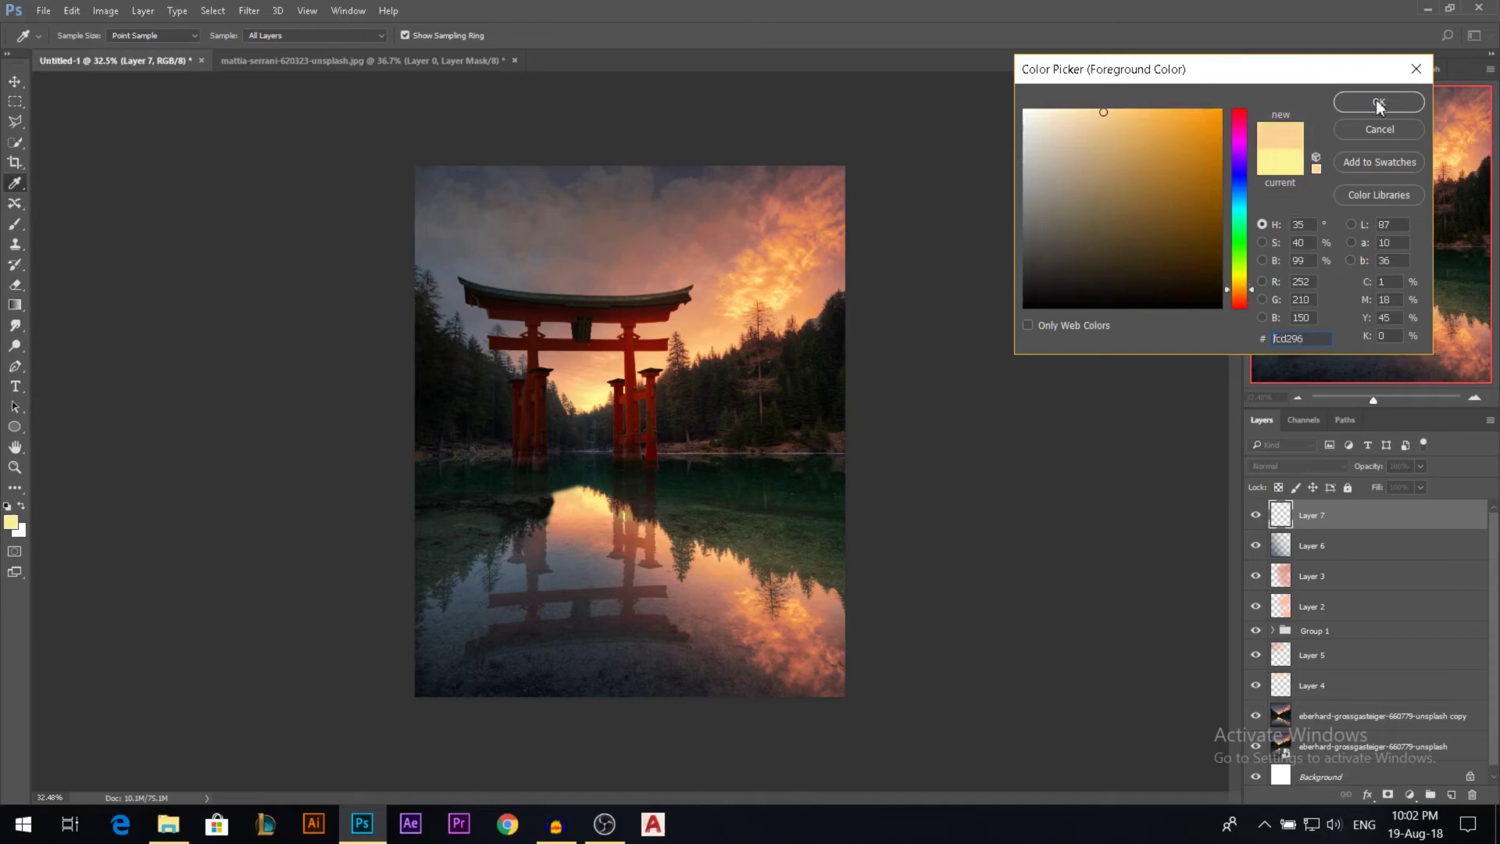
{"action": "left_click", "coordinate": [1379, 102]}
{"action": "left_click", "coordinate": [594, 383]}
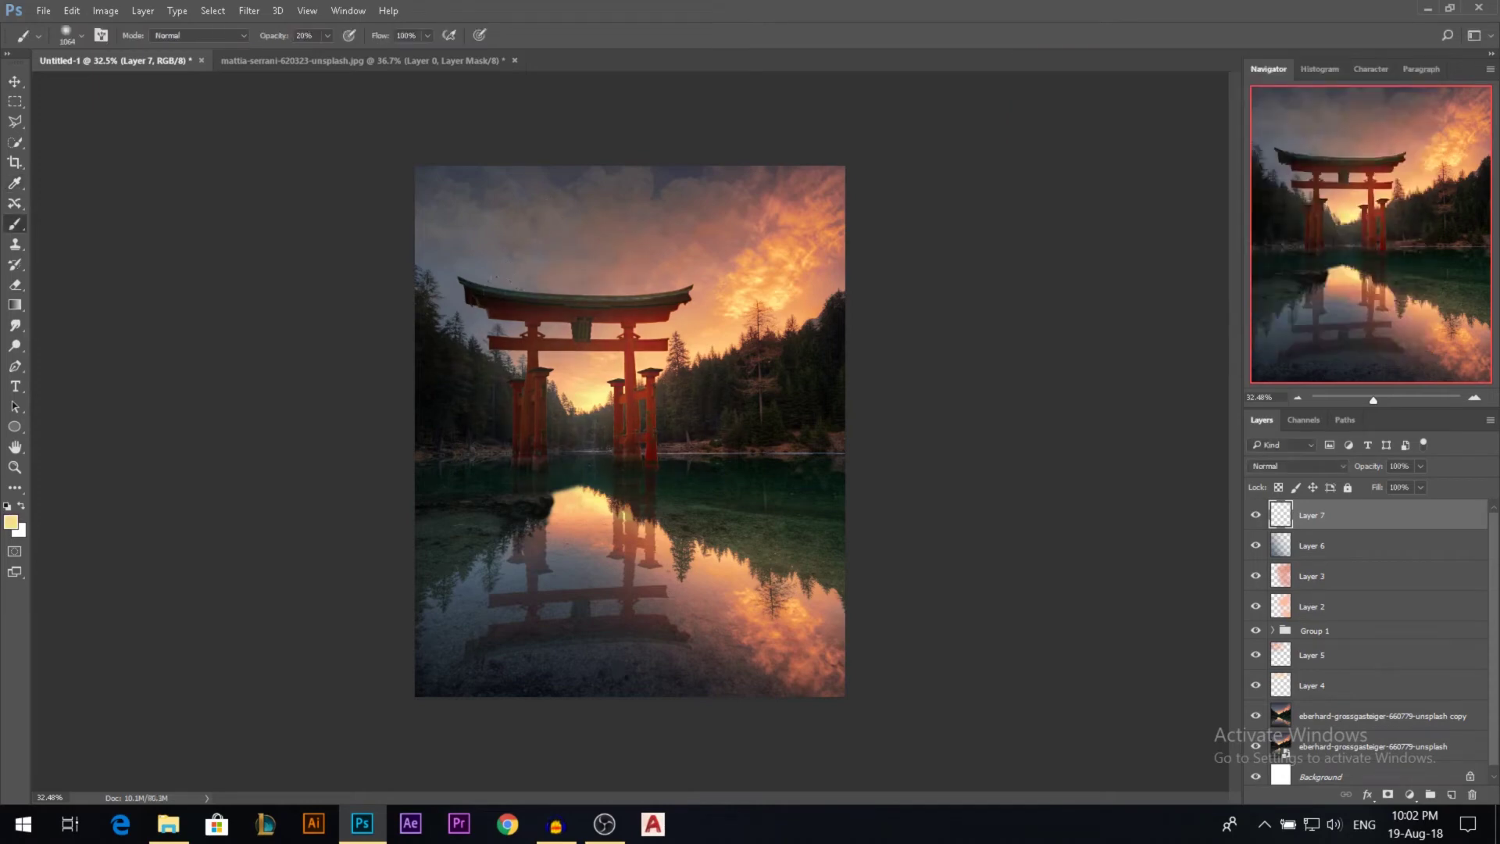
{"action": "key", "text": "ctrl+z"}
- Change the foreground colour to a deeper, more saturated orange and test it with a dab between the gate's pillars
{"action": "left_click", "coordinate": [11, 523]}
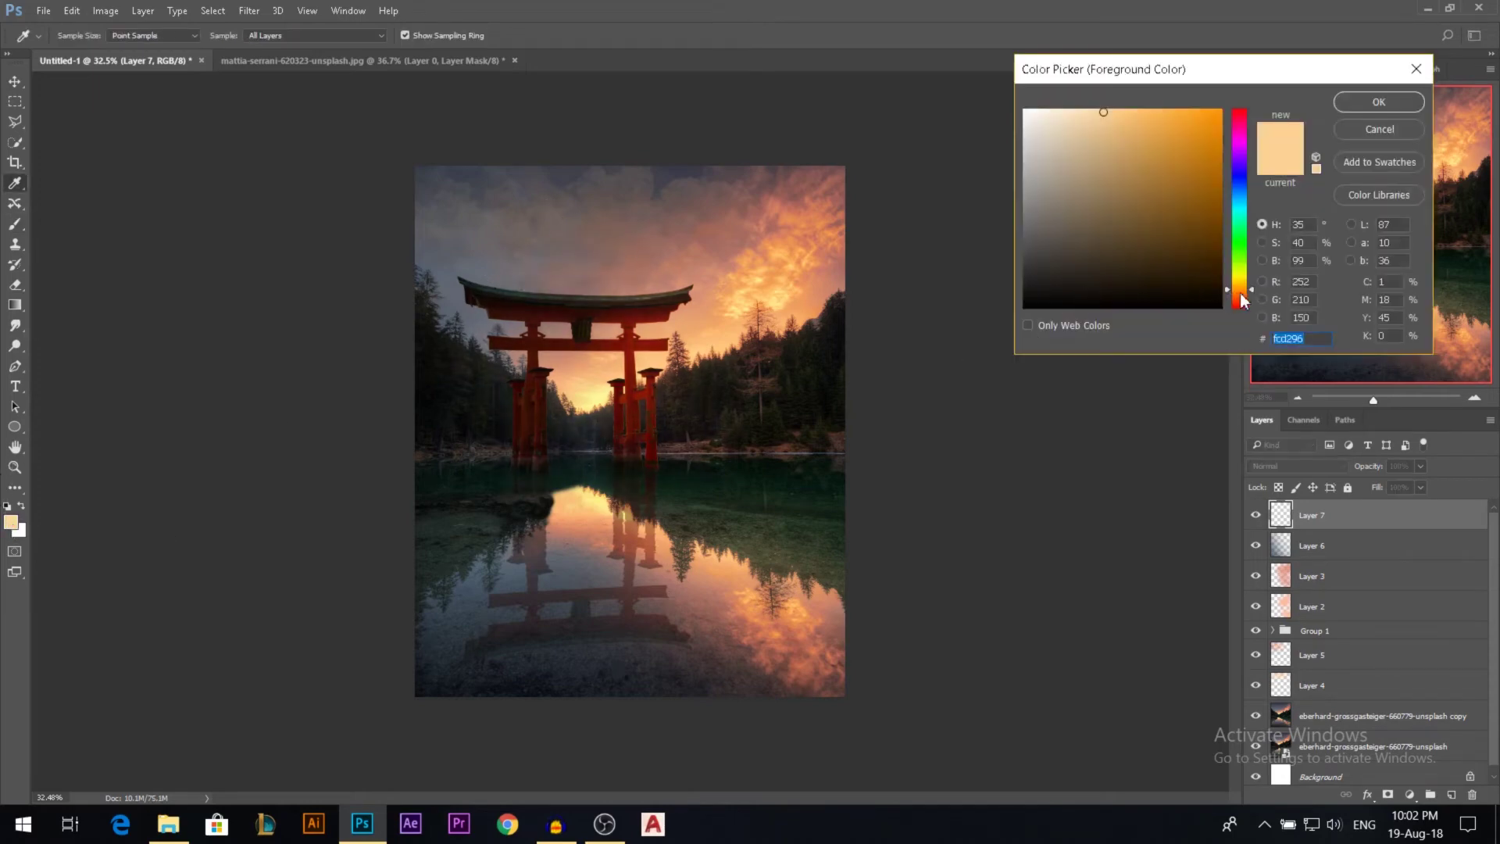
{"action": "left_click_drag", "start_coordinate": [1241, 294], "coordinate": [1242, 295]}
{"action": "left_click_drag", "start_coordinate": [1105, 133], "coordinate": [1120, 131]}
{"action": "left_click", "coordinate": [1398, 102]}
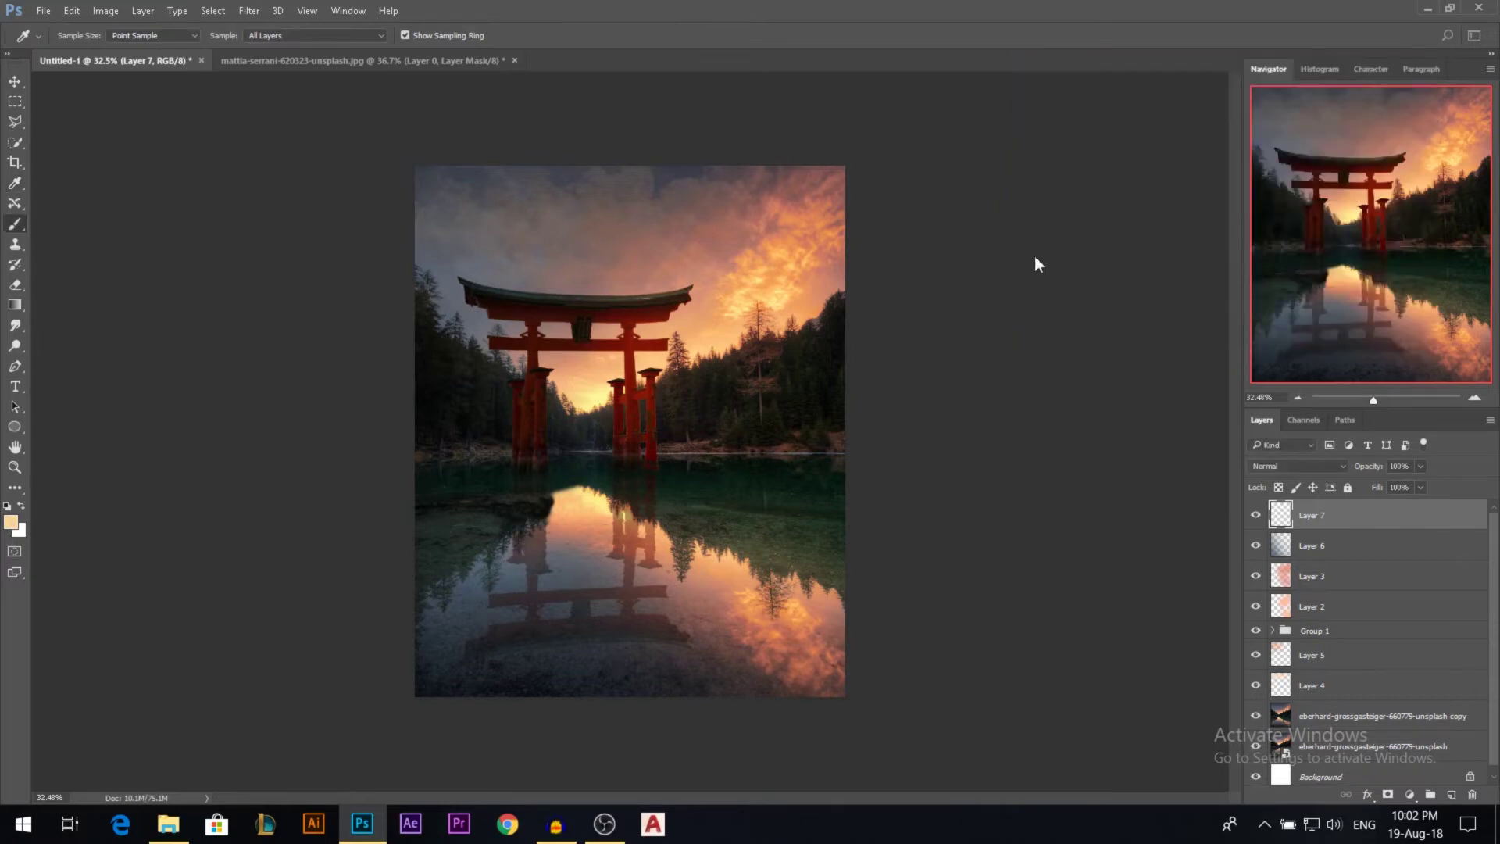
{"action": "left_click", "coordinate": [600, 393]}
{"action": "key", "text": "ctrl+z"}
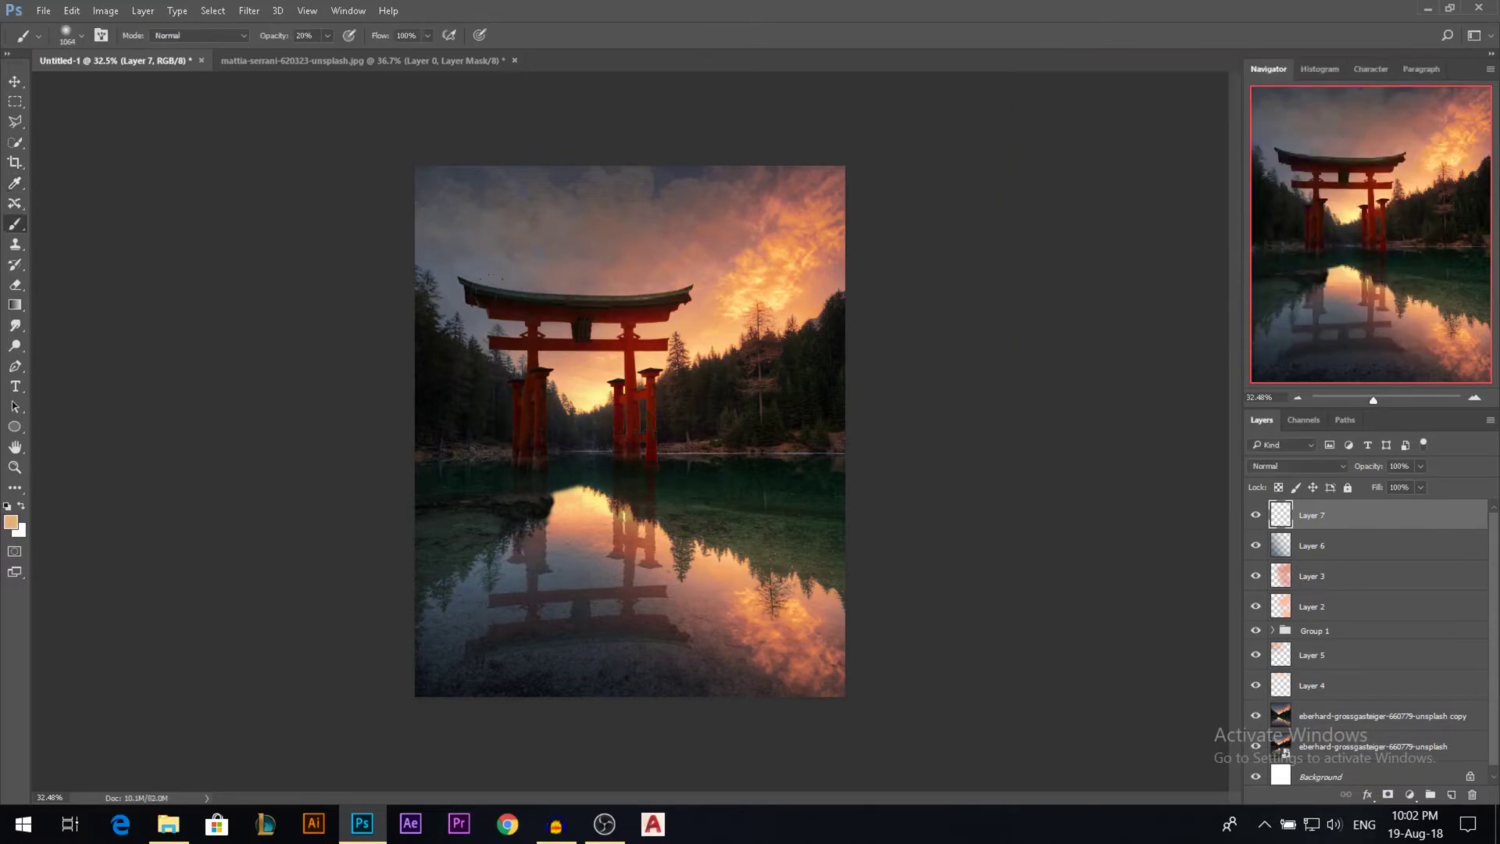
- Dab orange glow at 20% brush opacity over the sunset sky, and over its reflection in the lake with a smaller brush
{"action": "left_click", "coordinate": [579, 389]}
{"action": "left_click", "coordinate": [691, 344]}
{"action": "left_click", "coordinate": [772, 297]}
{"action": "key", "text": "ctrl+z"}
{"action": "key", "text": "ctrl+z"}
{"action": "left_click", "coordinate": [738, 569]}
{"action": "key", "text": "ctrl+z"}
{"action": "left_click_drag", "start_coordinate": [735, 548], "coordinate": [769, 550]}
{"action": "left_click", "coordinate": [768, 581]}
- Compare Overlay with Screen on Layer 7, keeping Screen and reducing the layer's opacity to 41%
{"action": "left_click", "coordinate": [1338, 467]}
{"action": "left_click", "coordinate": [1288, 630]}
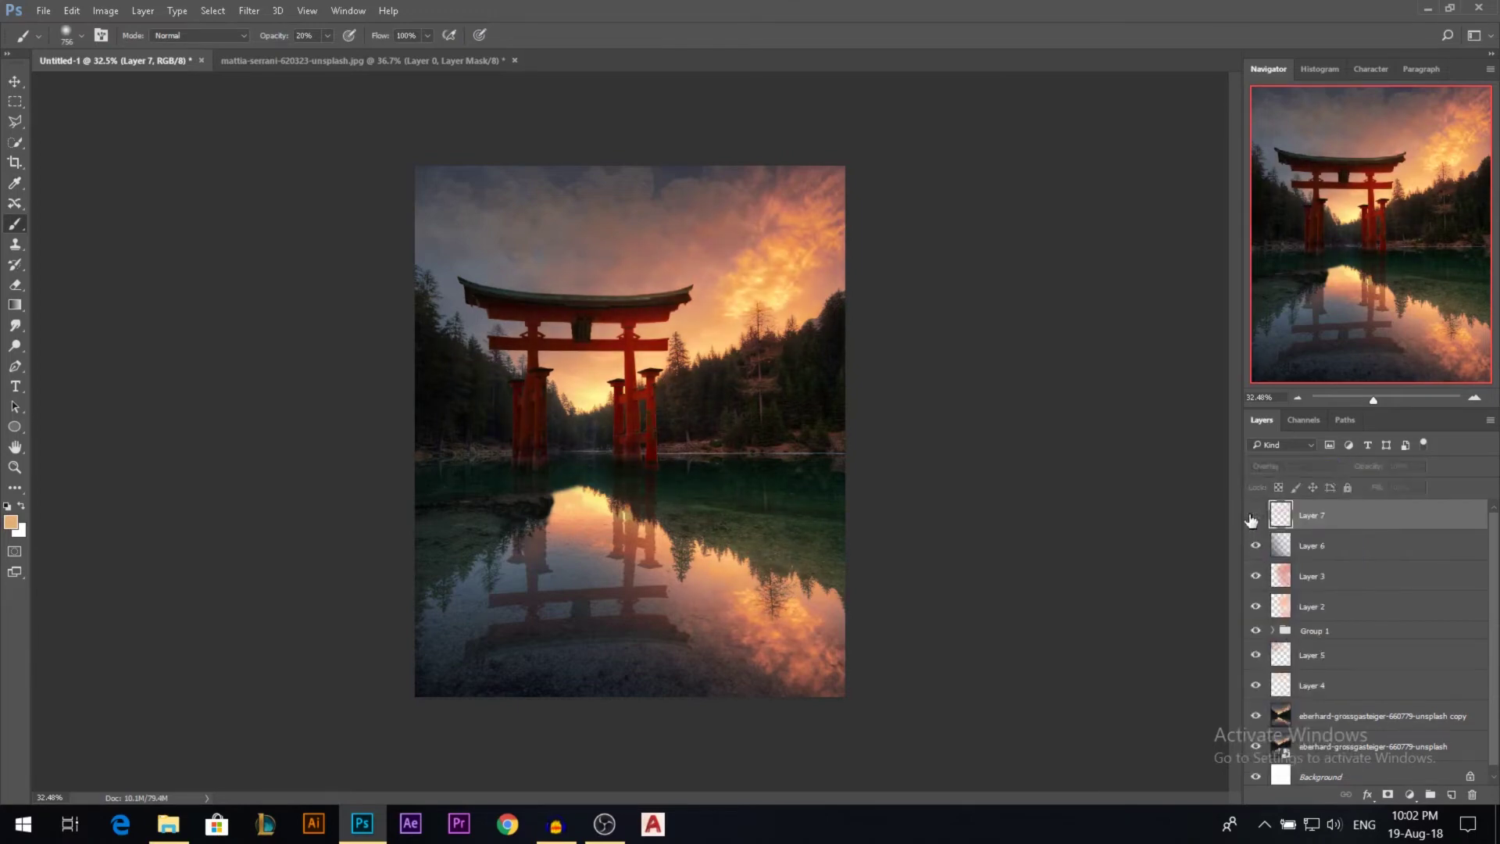
{"action": "left_click", "coordinate": [1276, 467]}
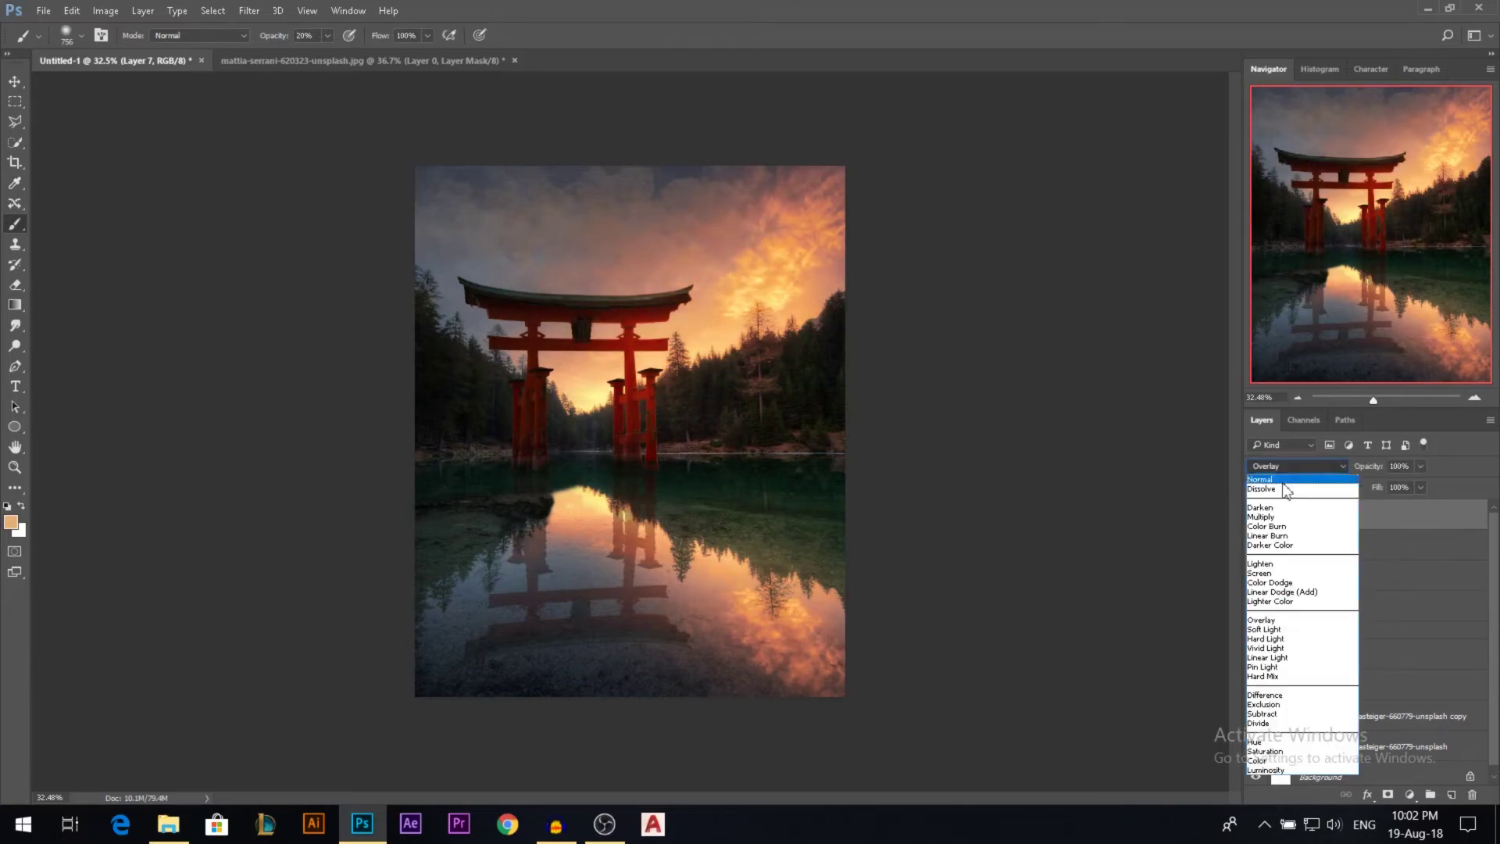
{"action": "left_click", "coordinate": [1275, 580]}
{"action": "left_click", "coordinate": [1419, 470]}
{"action": "left_click", "coordinate": [1375, 487]}
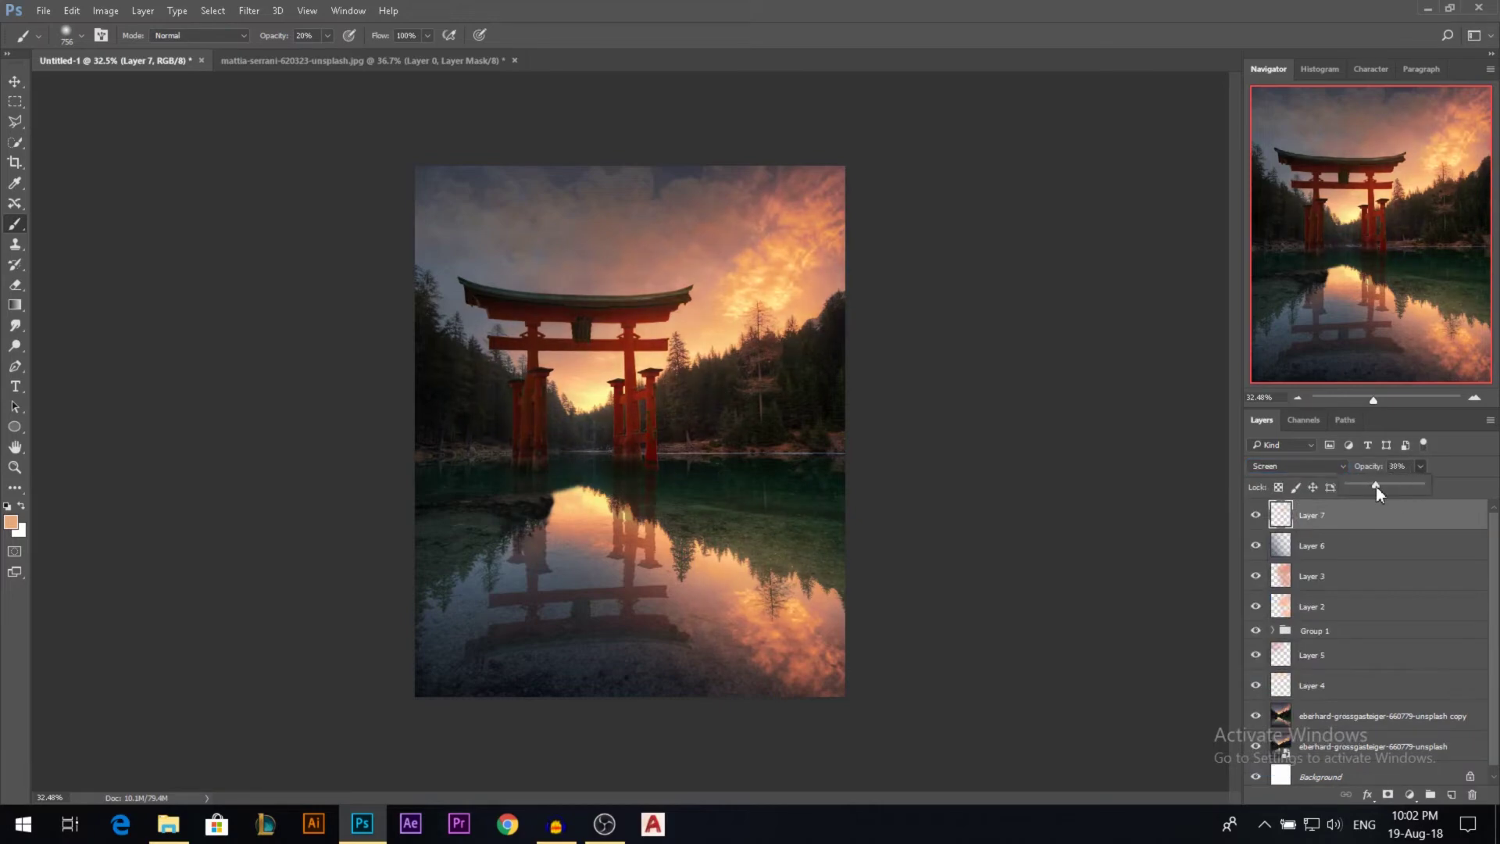
{"action": "left_click", "coordinate": [1356, 527]}
- Duplicate Layer 7, set the copy's blend mode to Overlay, and check the result with the Move tool active
{"action": "key", "text": "ctrl+j"}
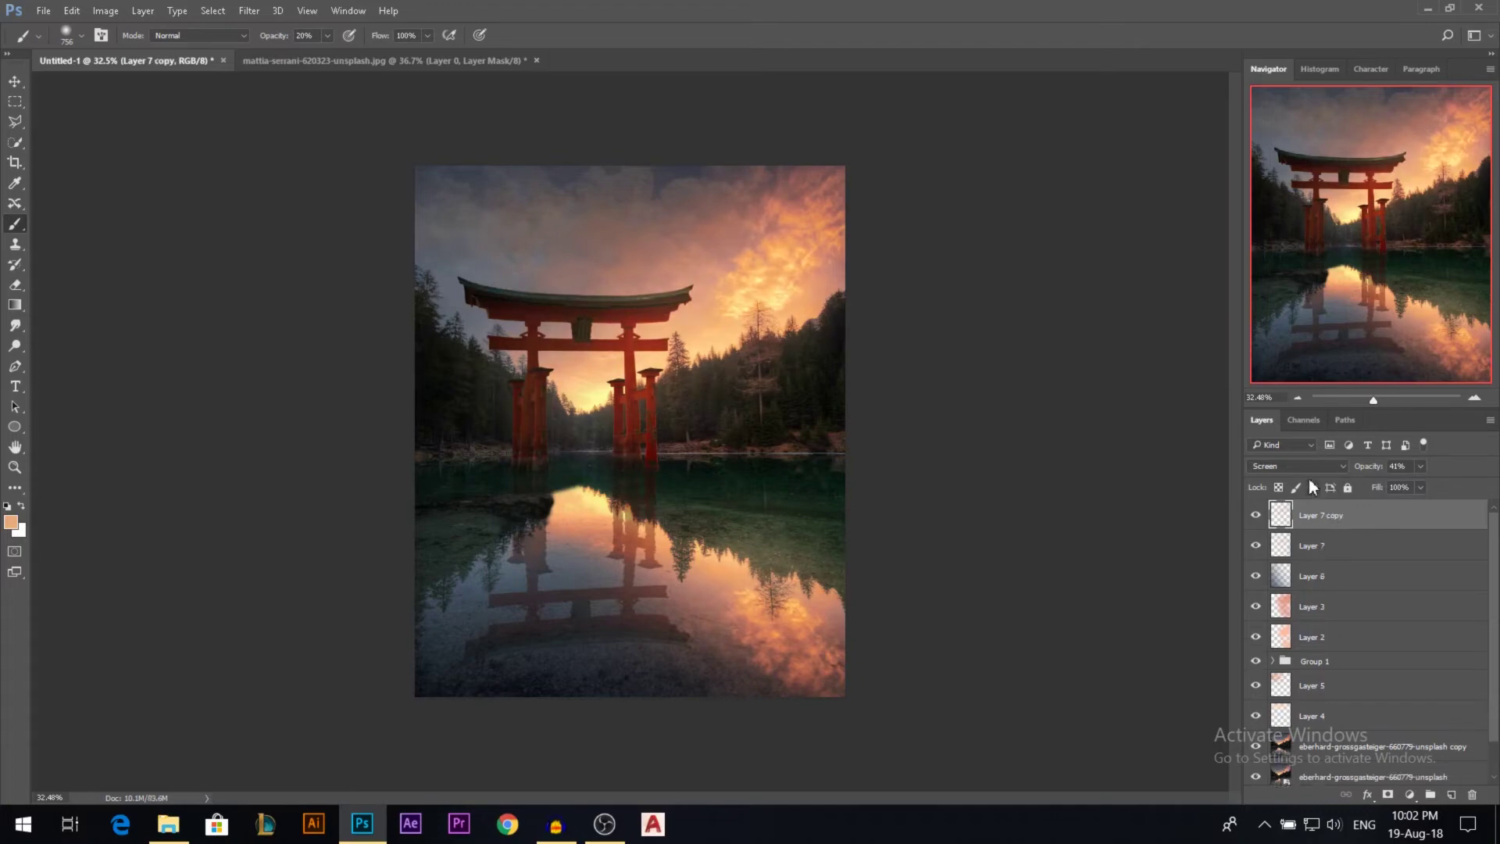
{"action": "left_click", "coordinate": [1298, 466]}
{"action": "left_click", "coordinate": [1274, 621]}
{"action": "left_click", "coordinate": [16, 80]}
{"action": "scroll", "coordinate": [922, 462], "scroll_direction": "down", "scroll_amount": 1}
{"action": "scroll", "coordinate": [617, 380], "scroll_direction": "up", "scroll_amount": 2}
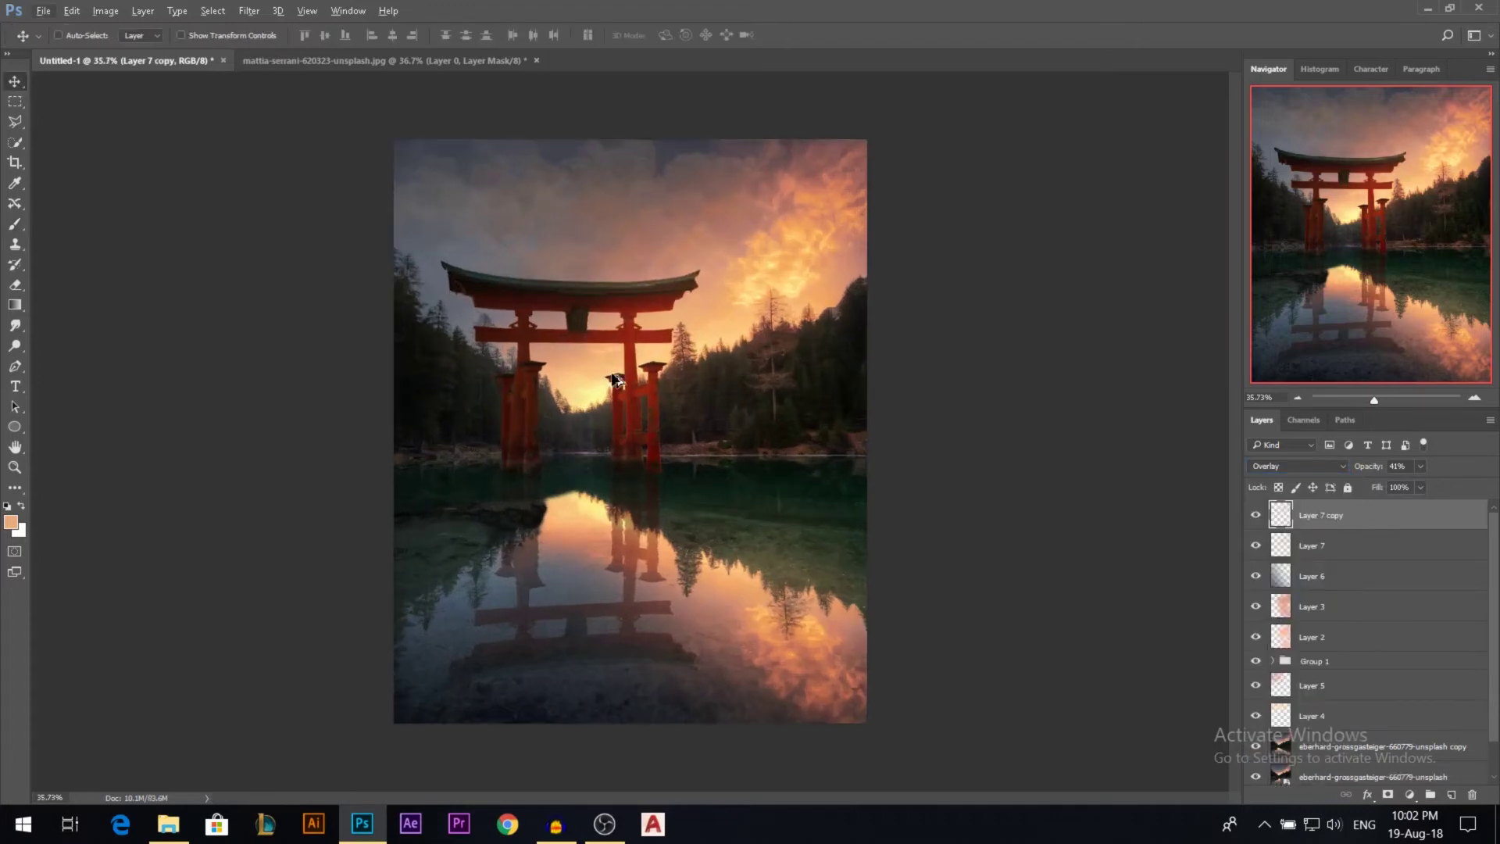
{"action": "scroll", "coordinate": [744, 247], "scroll_direction": "down", "scroll_amount": 1}
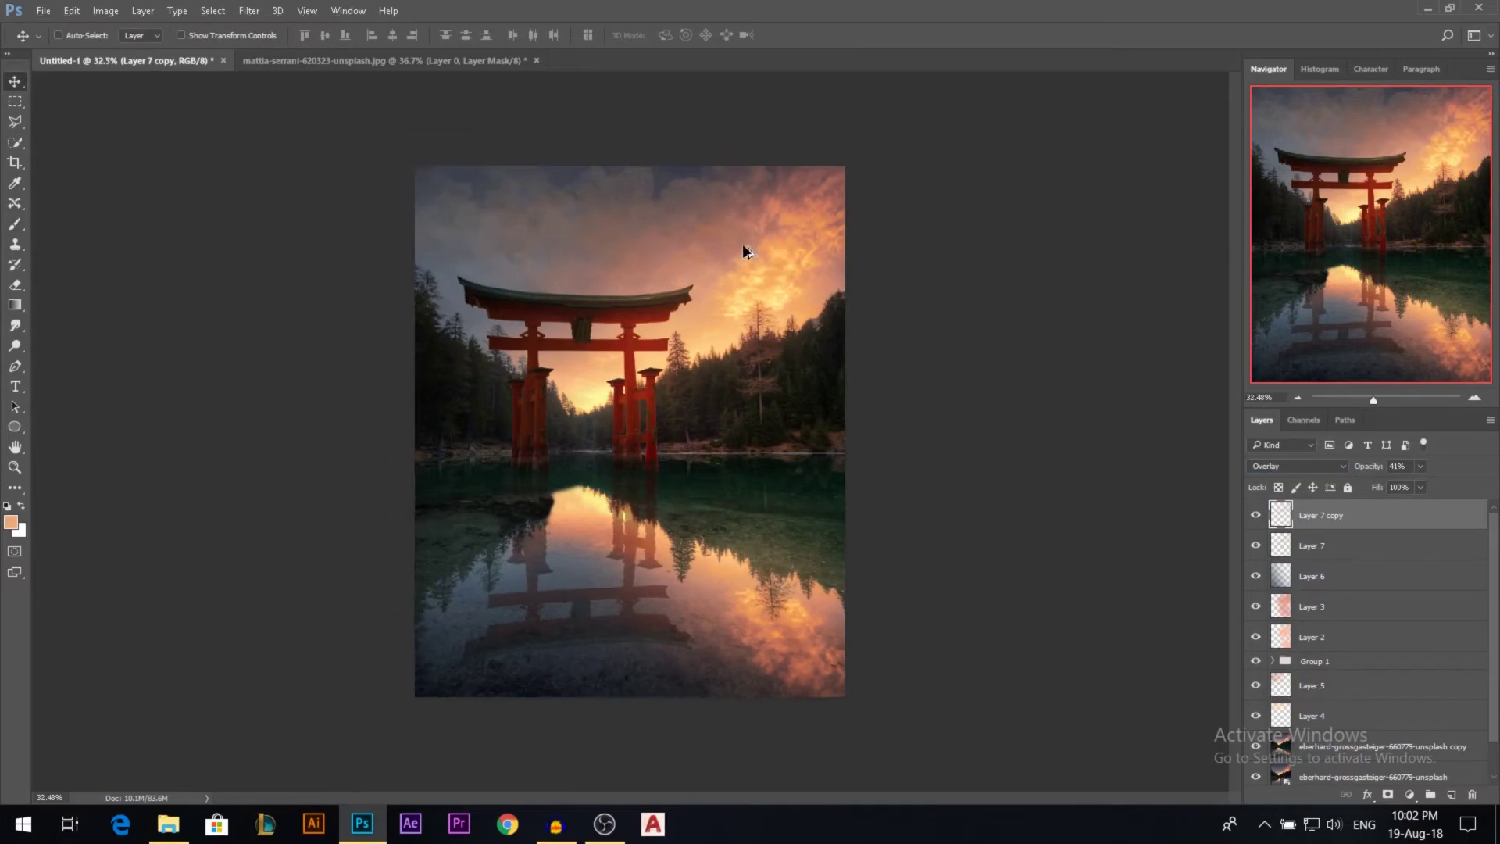
{"action": "scroll", "coordinate": [652, 364], "scroll_direction": "up", "scroll_amount": 1}
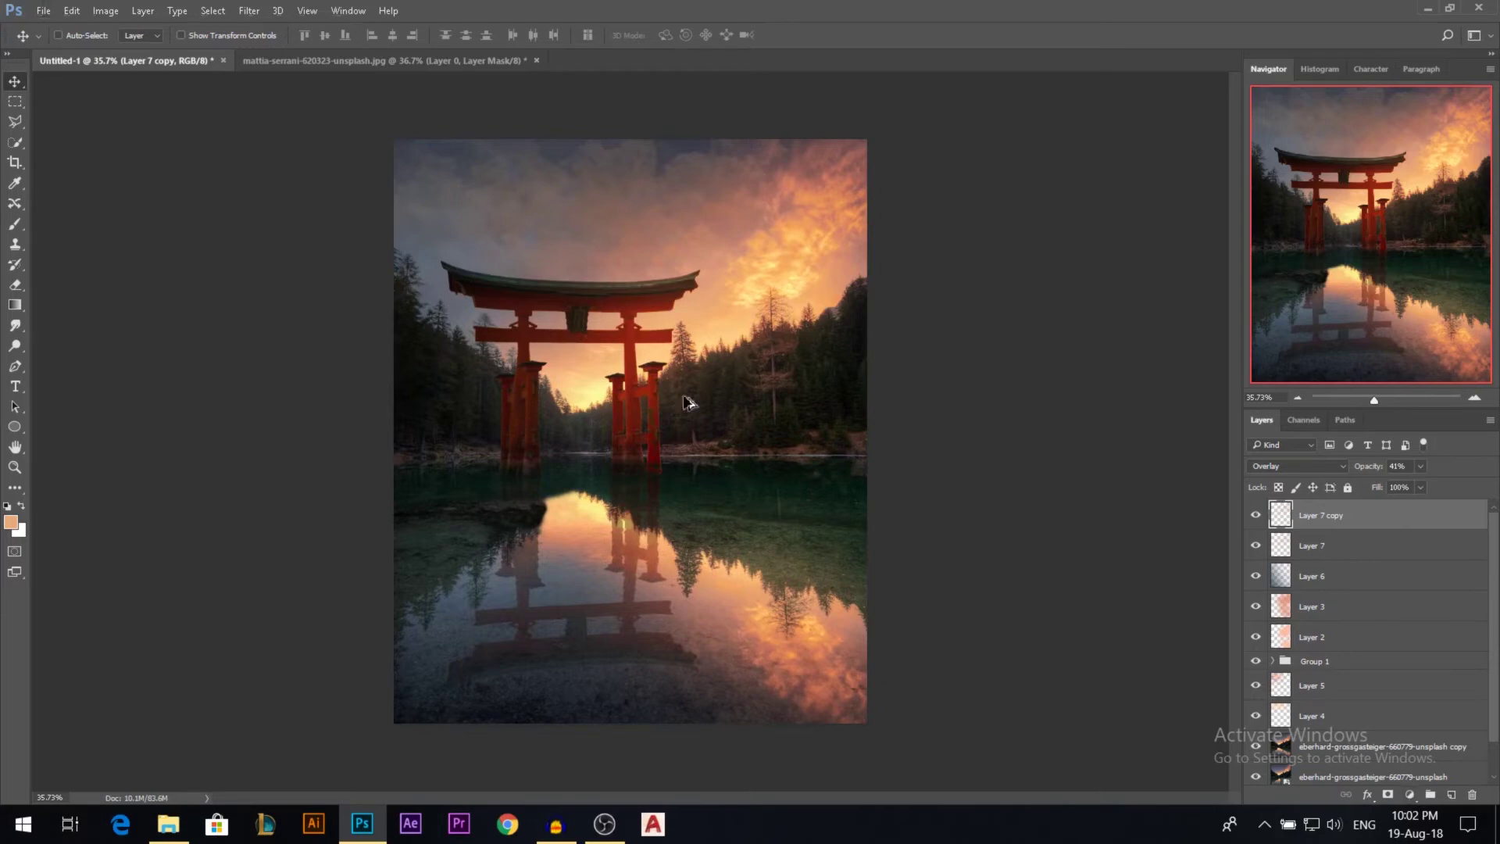
{"action": "scroll", "coordinate": [712, 397], "scroll_direction": "down", "scroll_amount": 1}
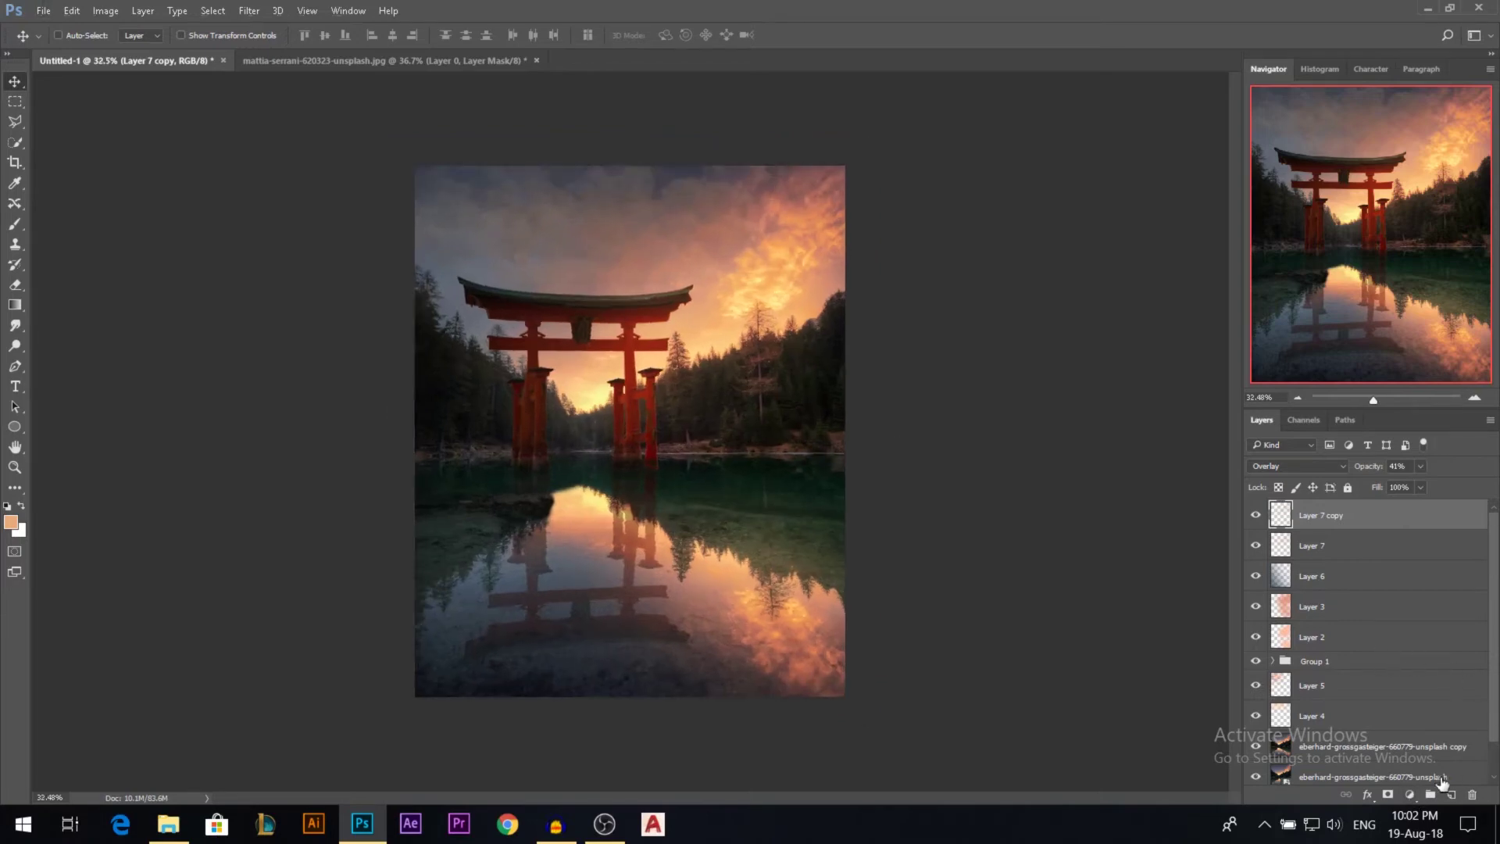
- Add a Curves adjustment layer on top, slightly darkening the shadows and moving the white point inward to brighten the highlights
{"action": "left_click", "coordinate": [1411, 795]}
{"action": "left_click", "coordinate": [1372, 524]}
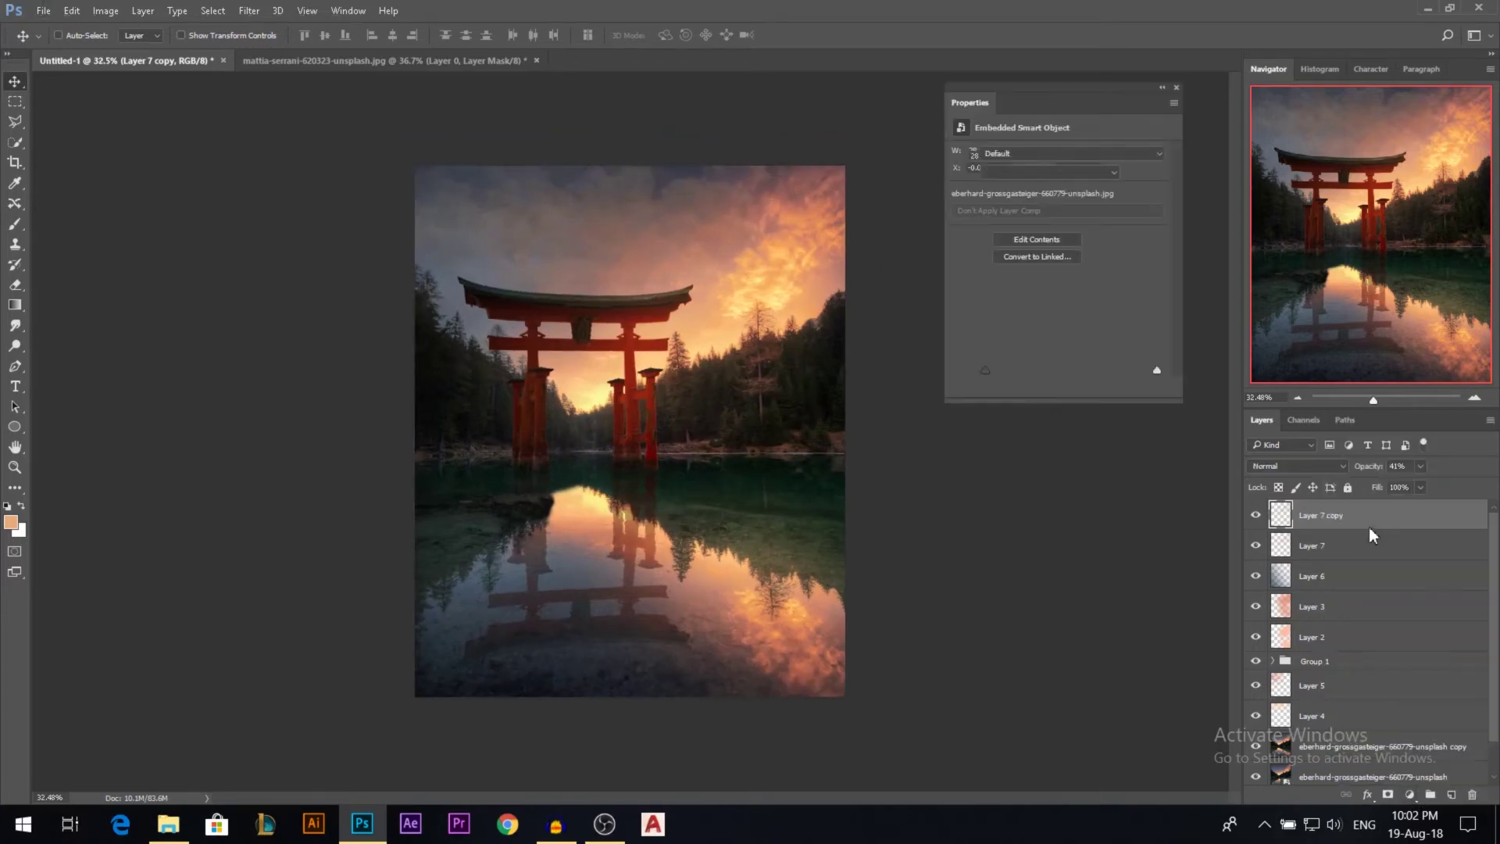
{"action": "left_click_drag", "start_coordinate": [967, 362], "coordinate": [962, 356]}
{"action": "left_click_drag", "start_coordinate": [1036, 310], "coordinate": [1027, 320]}
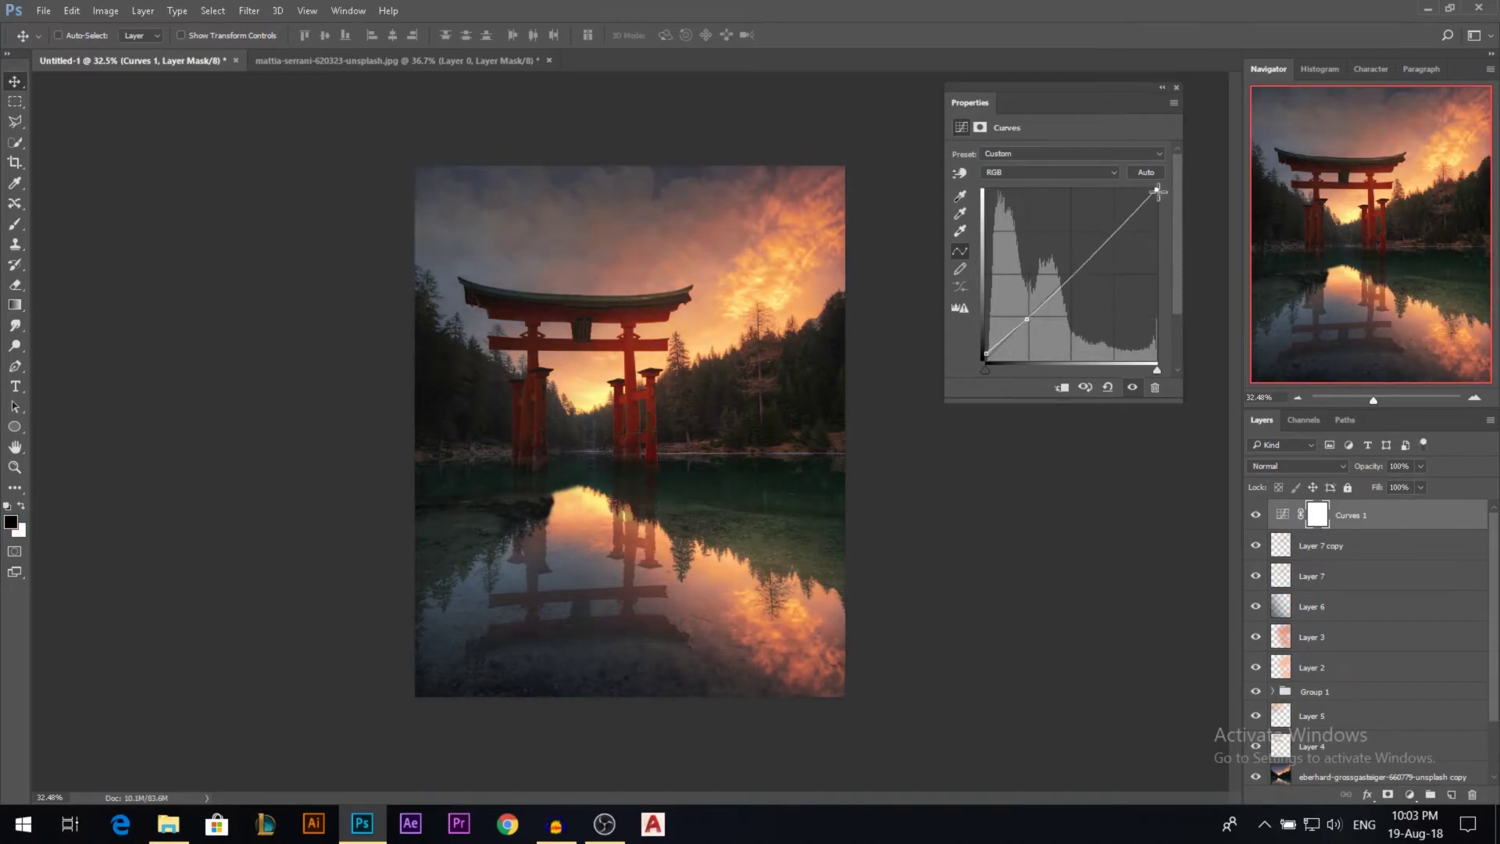
{"action": "left_click_drag", "start_coordinate": [1027, 319], "coordinate": [1027, 321]}
{"action": "left_click_drag", "start_coordinate": [1157, 191], "coordinate": [1138, 157]}
{"action": "left_click", "coordinate": [1177, 87]}
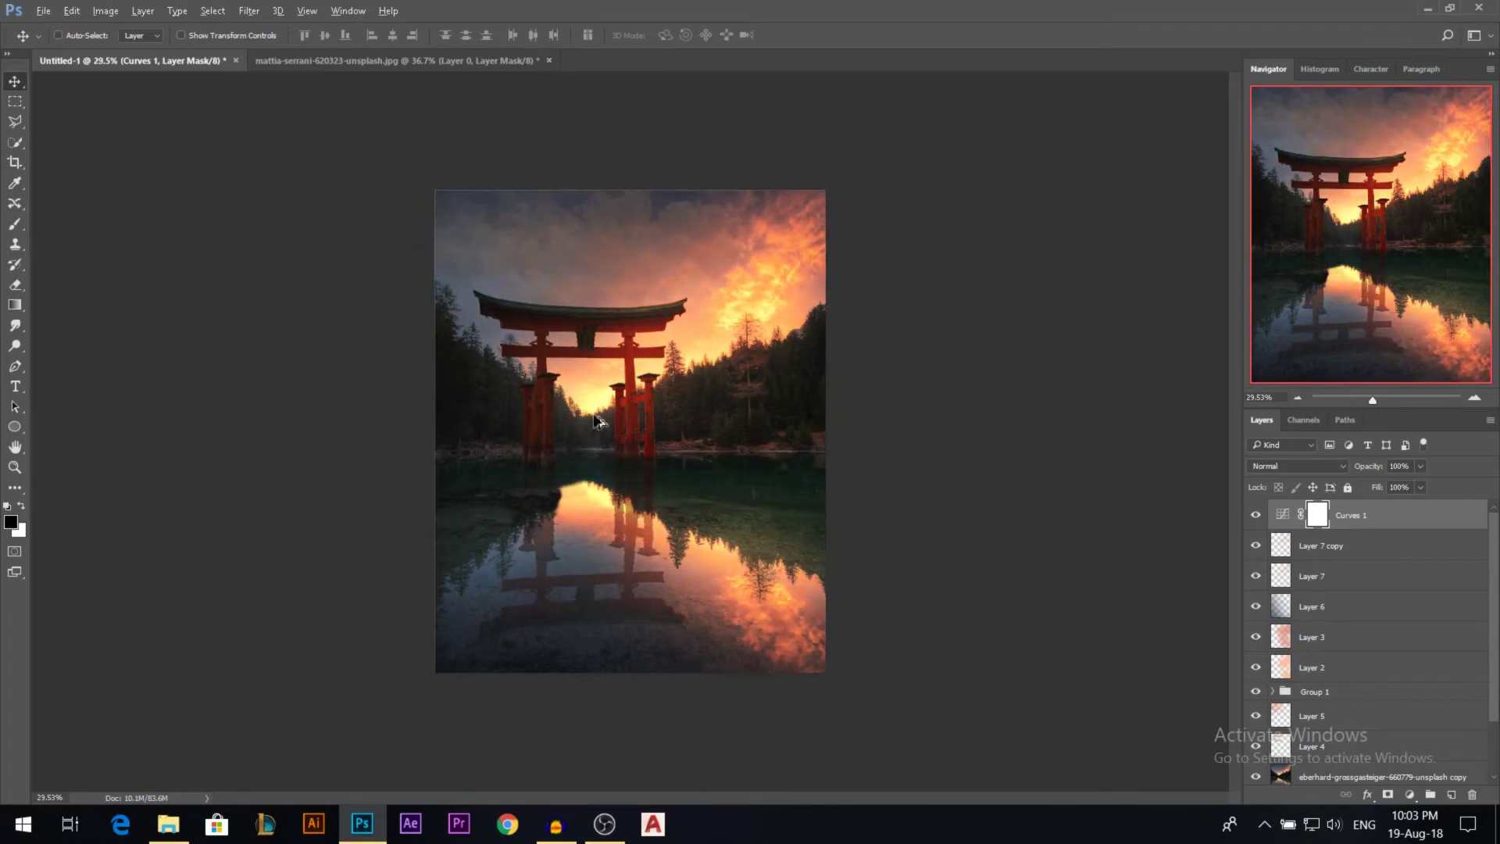
- Add a Gradient Map adjustment layer above Curves 1 and apply the Blue, Red, Yellow preset gradient
{"action": "left_click", "coordinate": [1410, 794]}
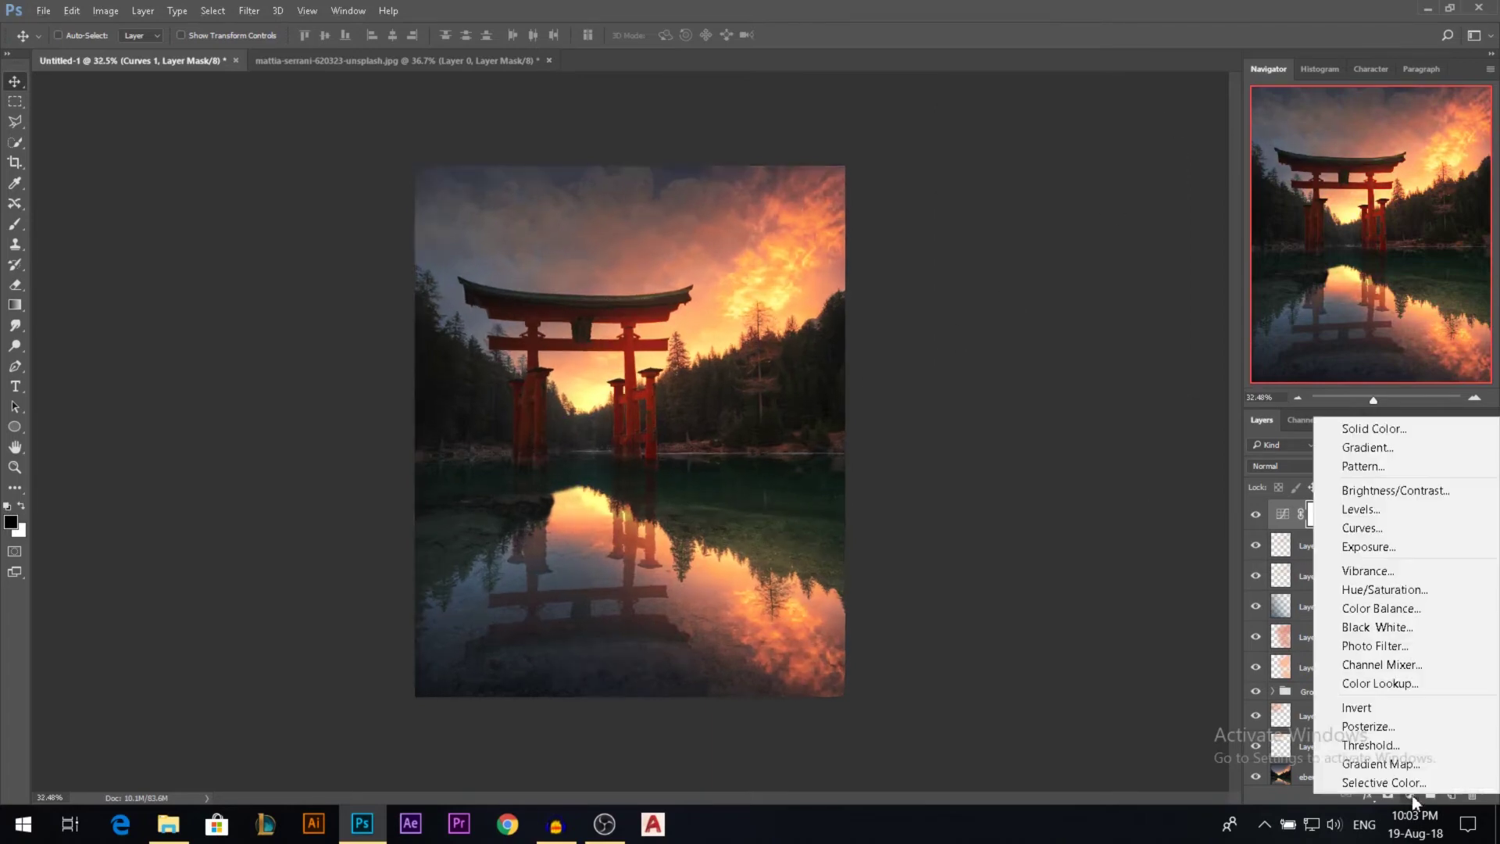
{"action": "left_click", "coordinate": [1356, 758]}
{"action": "left_click", "coordinate": [1086, 157]}
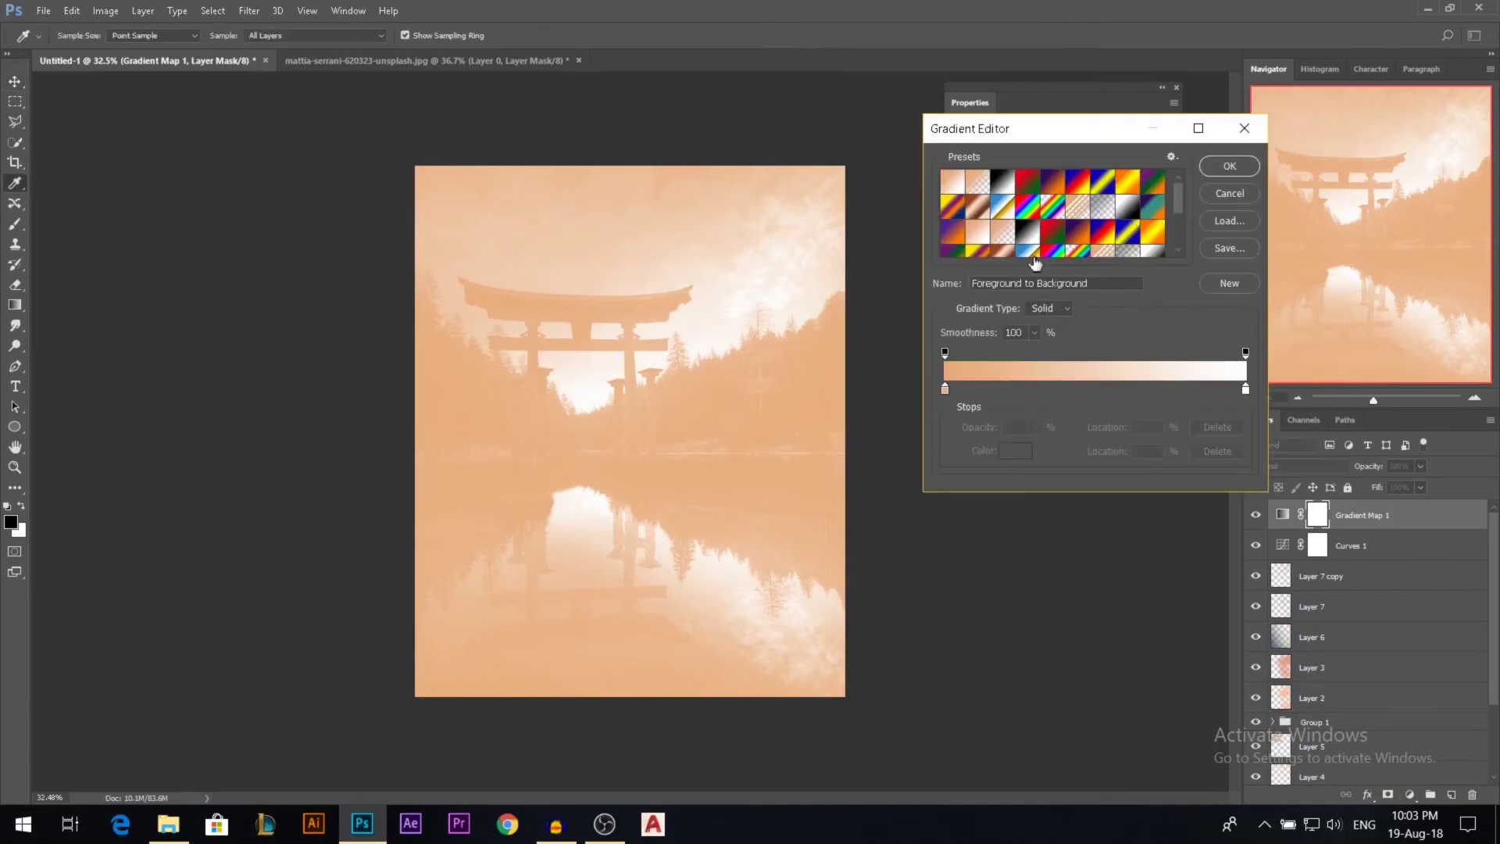
{"action": "left_click", "coordinate": [1025, 209]}
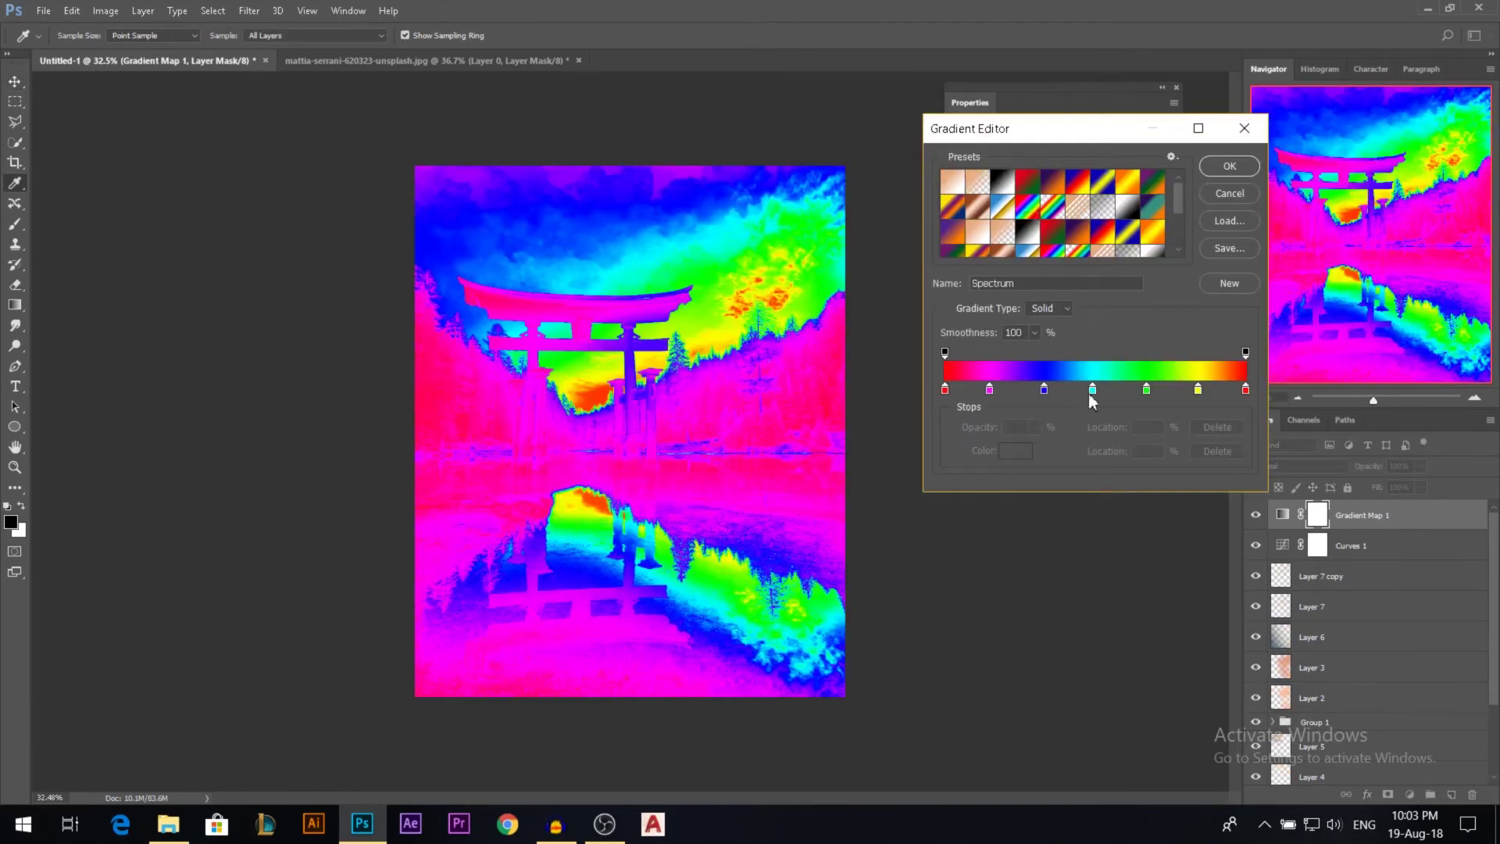
{"action": "left_click", "coordinate": [1077, 183]}
- Change the gradient's first colour stop from bright blue to a dark teal blue
{"action": "double_click", "coordinate": [944, 389]}
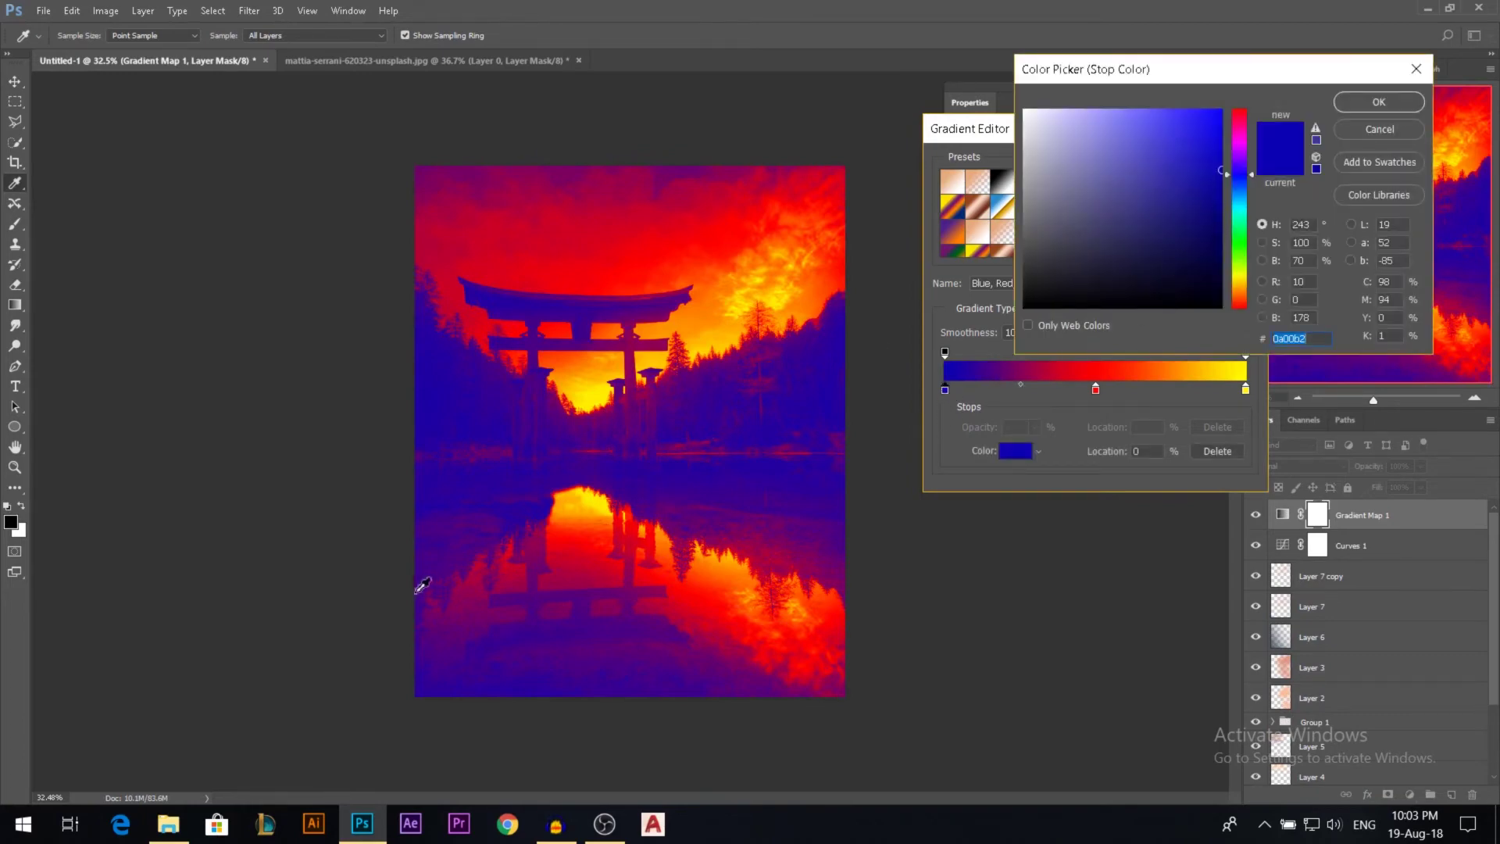
{"action": "left_click_drag", "start_coordinate": [1243, 199], "coordinate": [1197, 237]}
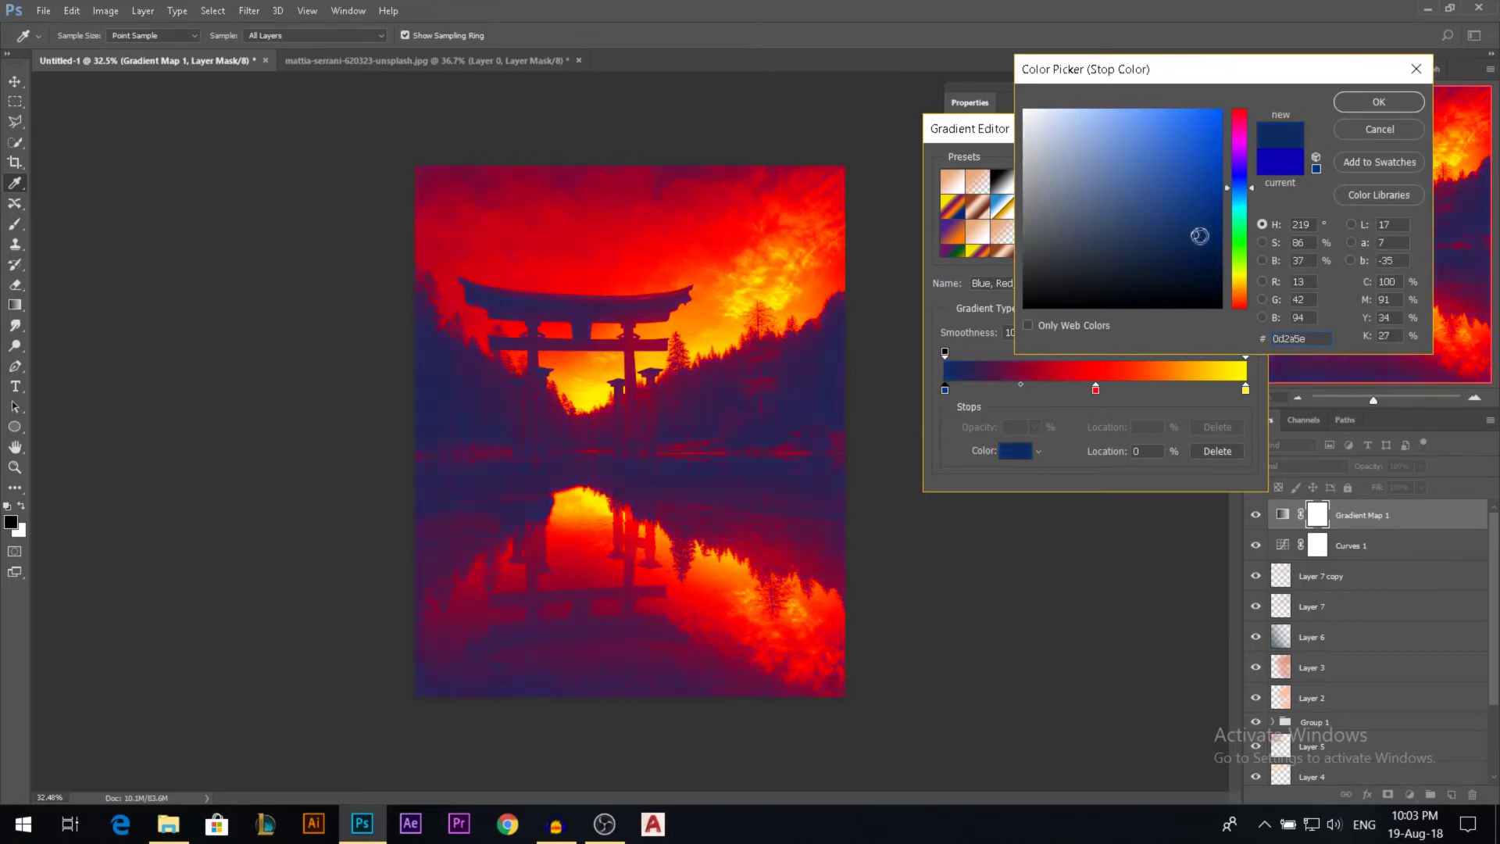
{"action": "left_click", "coordinate": [1239, 201]}
{"action": "left_click", "coordinate": [1172, 240]}
{"action": "left_click_drag", "start_coordinate": [1172, 240], "coordinate": [1164, 245]}
{"action": "left_click", "coordinate": [1377, 102]}
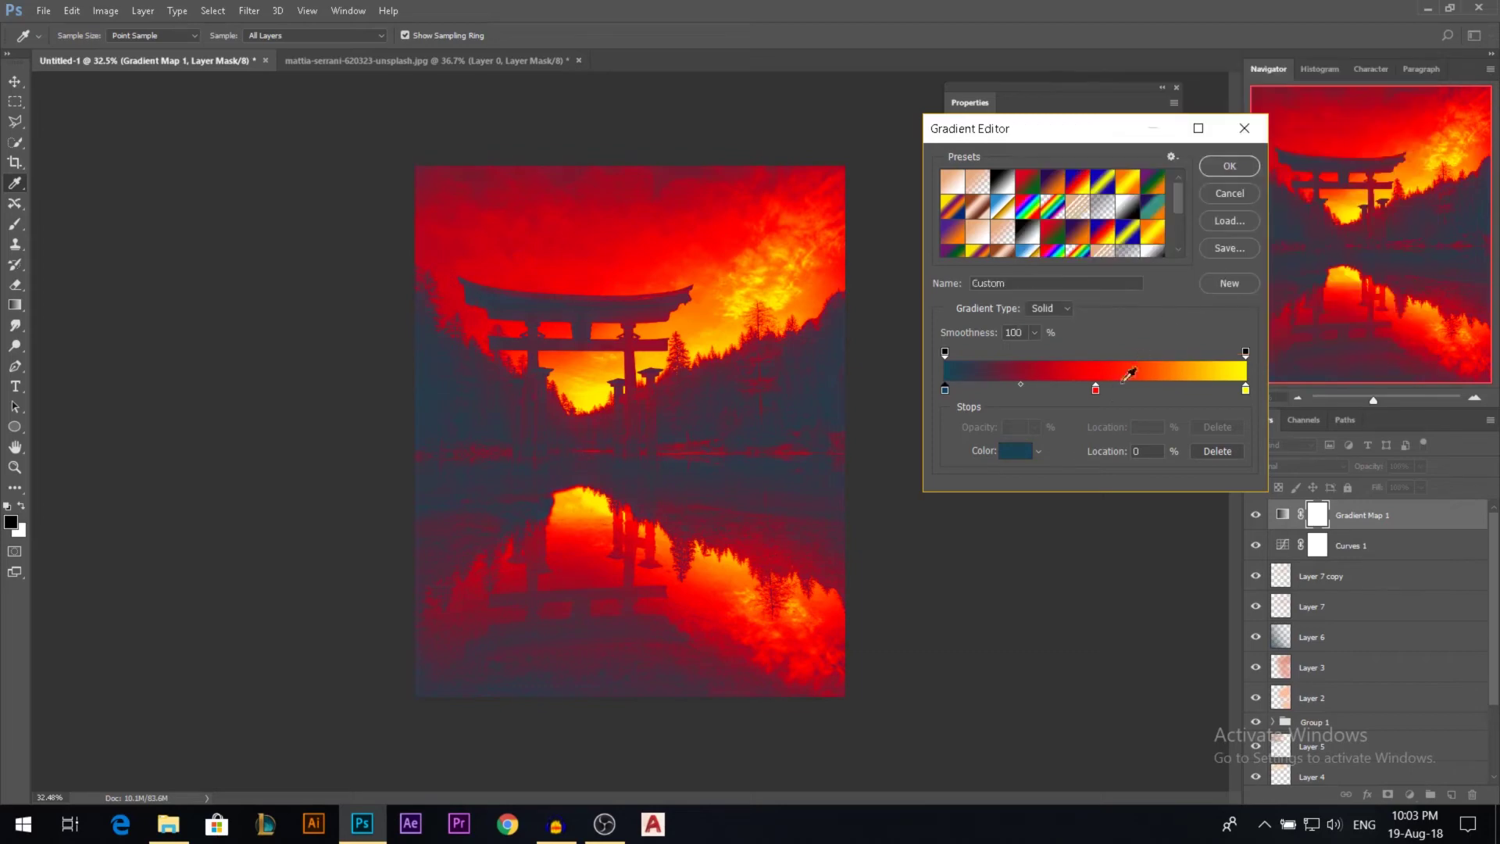
- Move the gradient's red stop to the 27% location and change its colour to dark violet-blue 292562
{"action": "left_click_drag", "start_coordinate": [1095, 390], "coordinate": [1029, 392]}
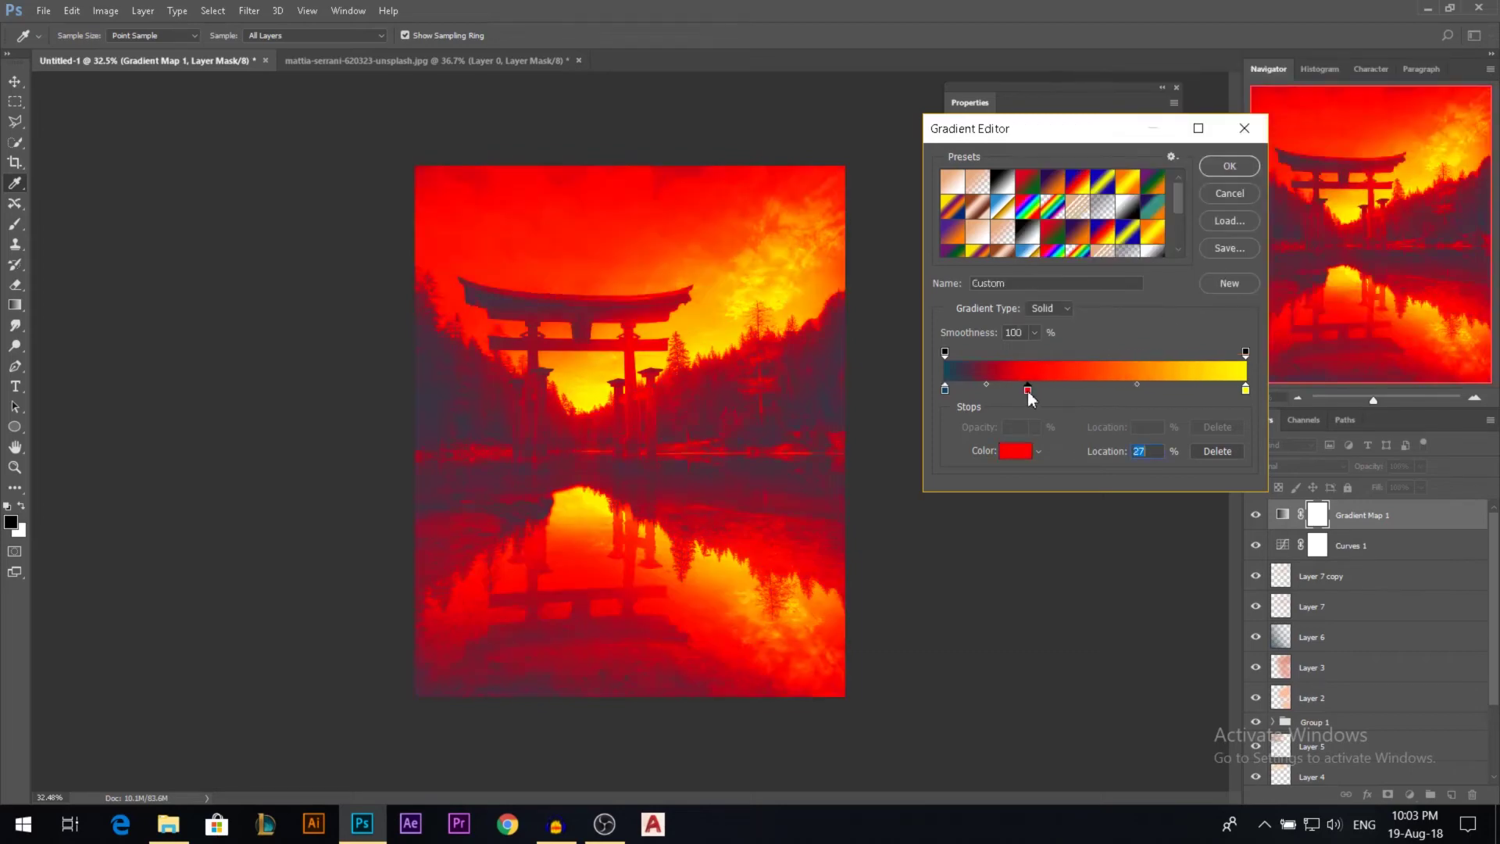
{"action": "double_click", "coordinate": [1028, 391]}
{"action": "mouse_move", "coordinate": [1244, 197]}
{"action": "left_mouse_down"}
{"action": "mouse_move", "coordinate": [1244, 166]}
{"action": "mouse_move", "coordinate": [1171, 216]}
{"action": "left_mouse_up"}
{"action": "left_click_drag", "start_coordinate": [1236, 180], "coordinate": [1149, 233]}
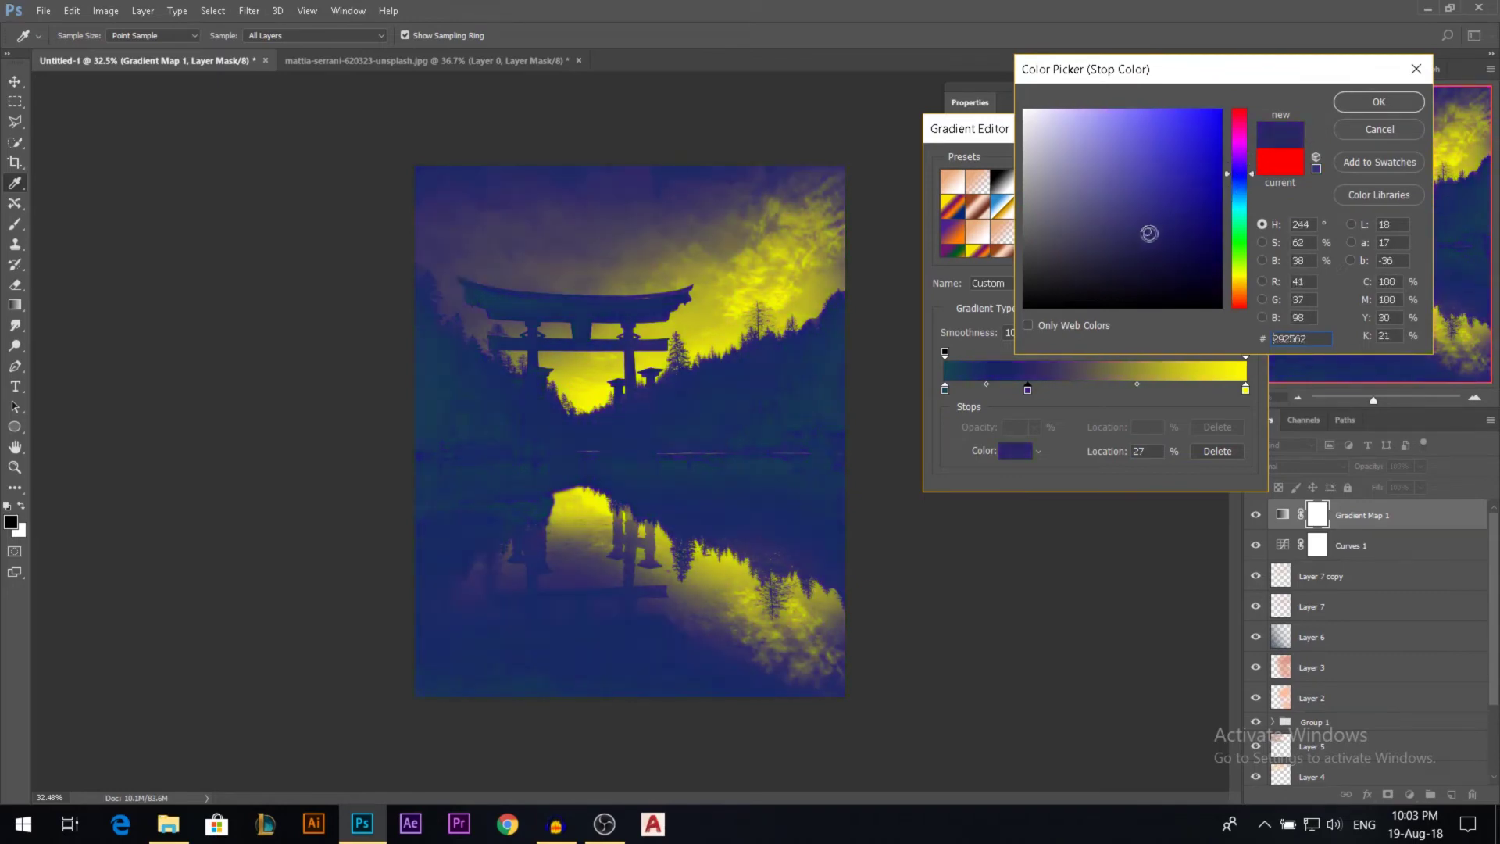
{"action": "left_click", "coordinate": [1382, 109]}
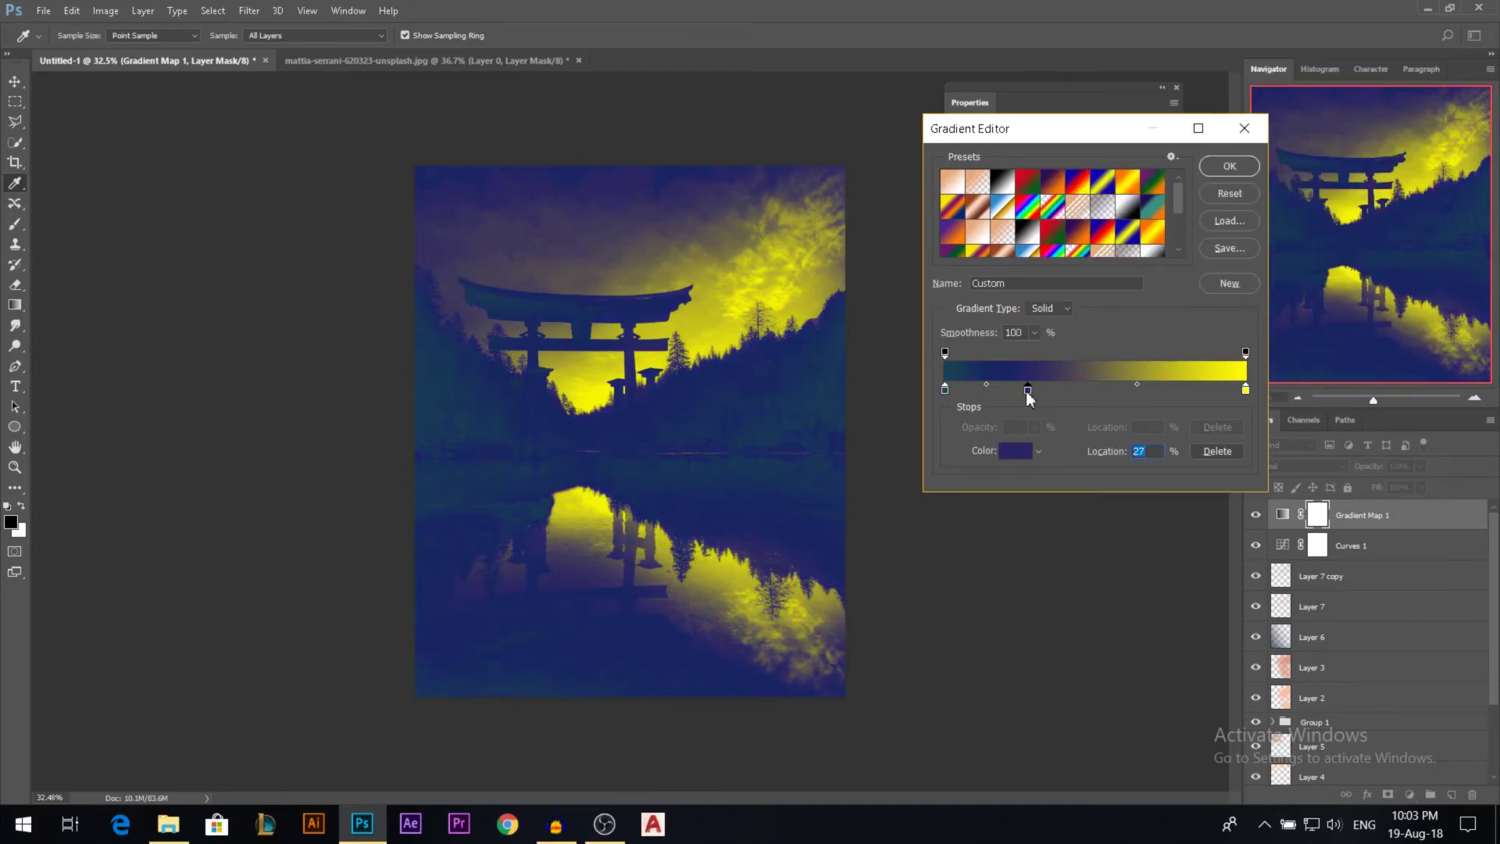
- Add a colour stop at the 47% location of the gradient and set it to dark yellow 9f8e1a
{"action": "left_click", "coordinate": [1086, 390]}
{"action": "double_click", "coordinate": [1086, 390]}
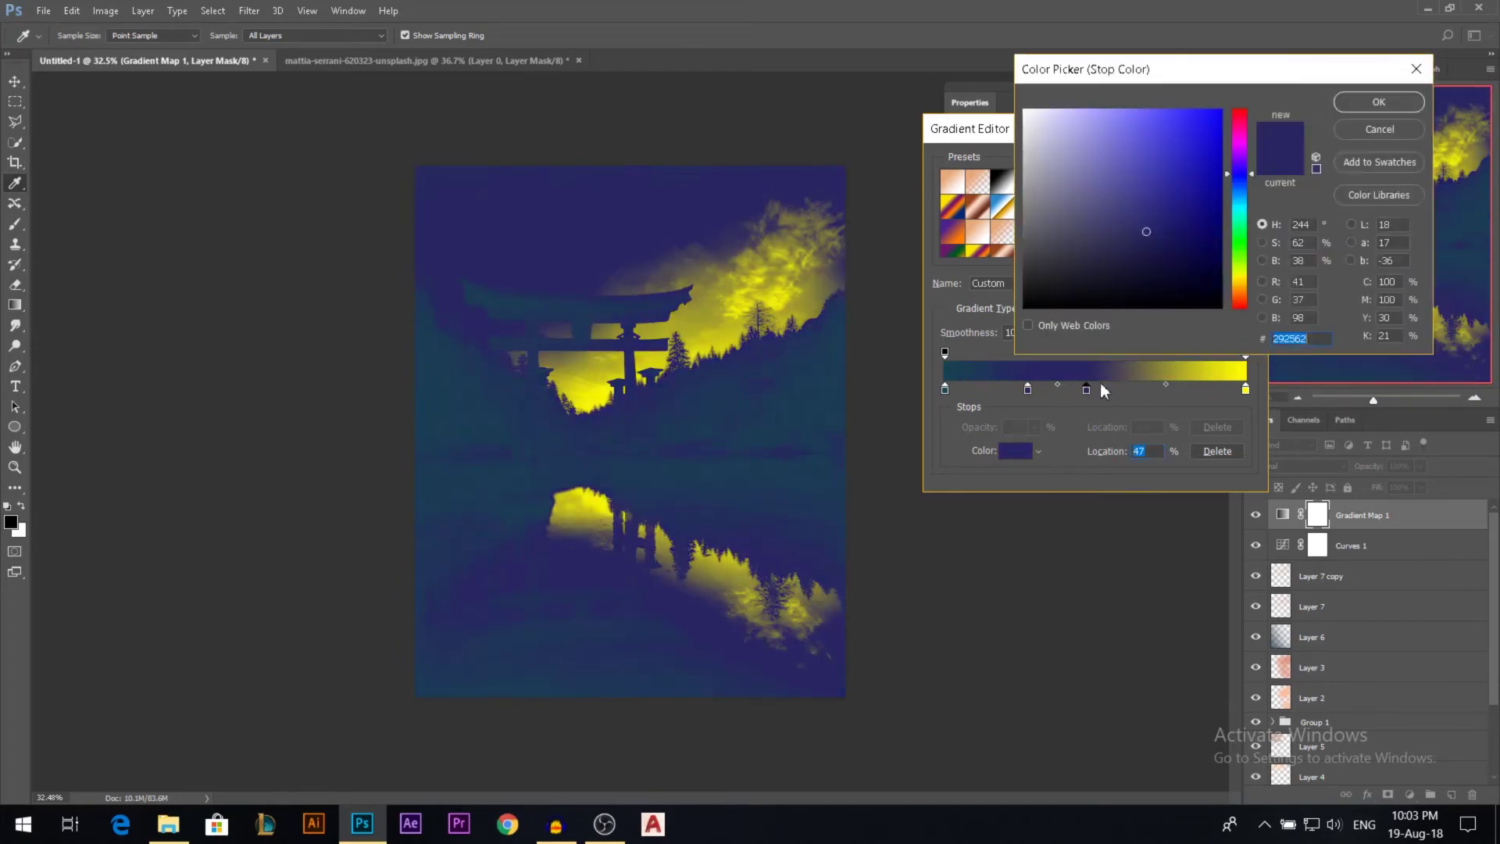
{"action": "left_click_drag", "start_coordinate": [1241, 164], "coordinate": [1242, 288]}
{"action": "left_click_drag", "start_coordinate": [1241, 286], "coordinate": [1240, 280]}
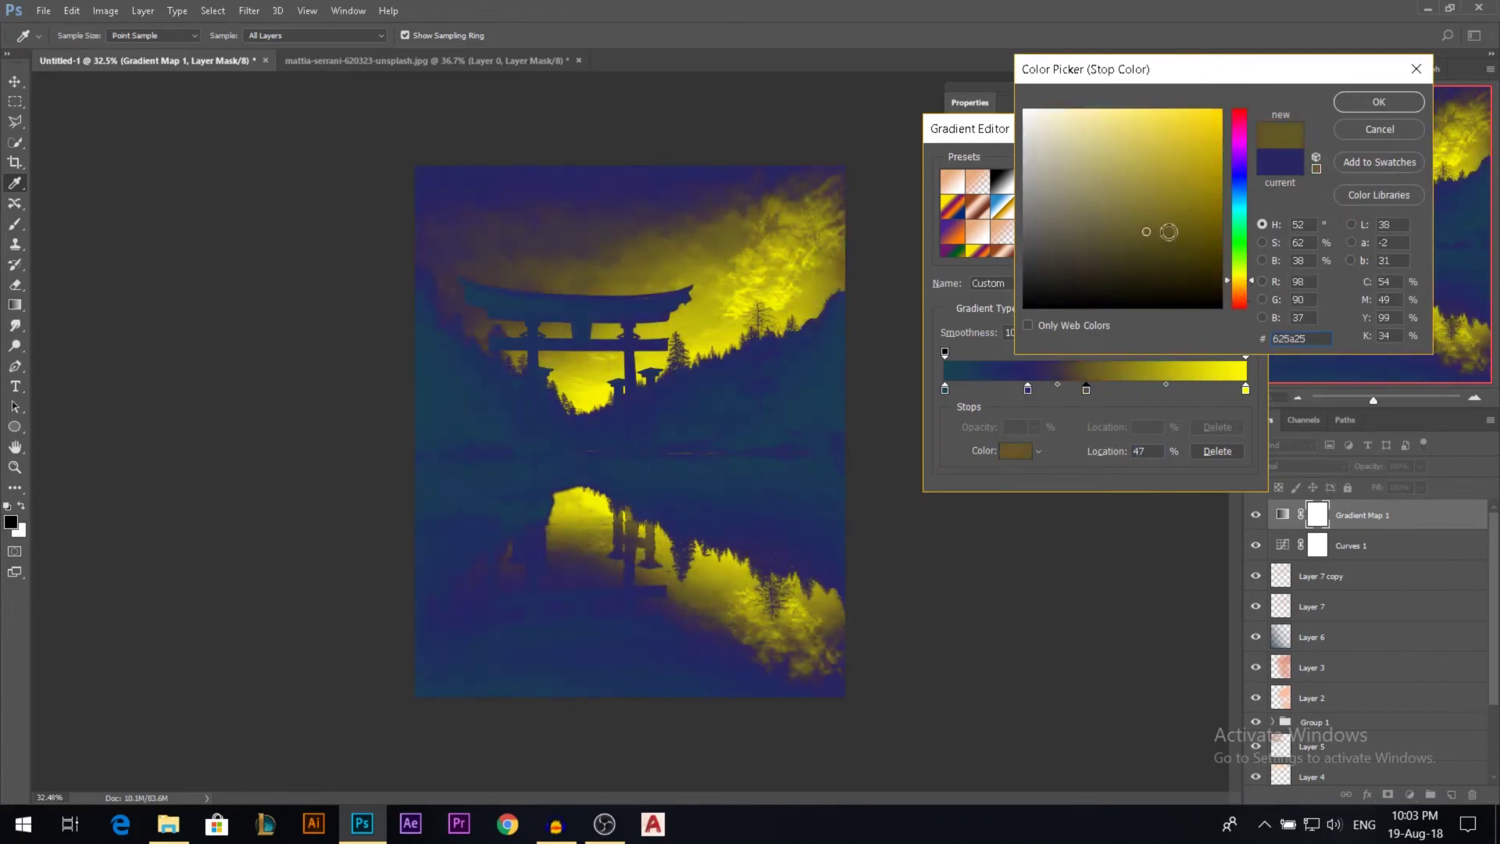
{"action": "left_click_drag", "start_coordinate": [1170, 232], "coordinate": [1190, 184]}
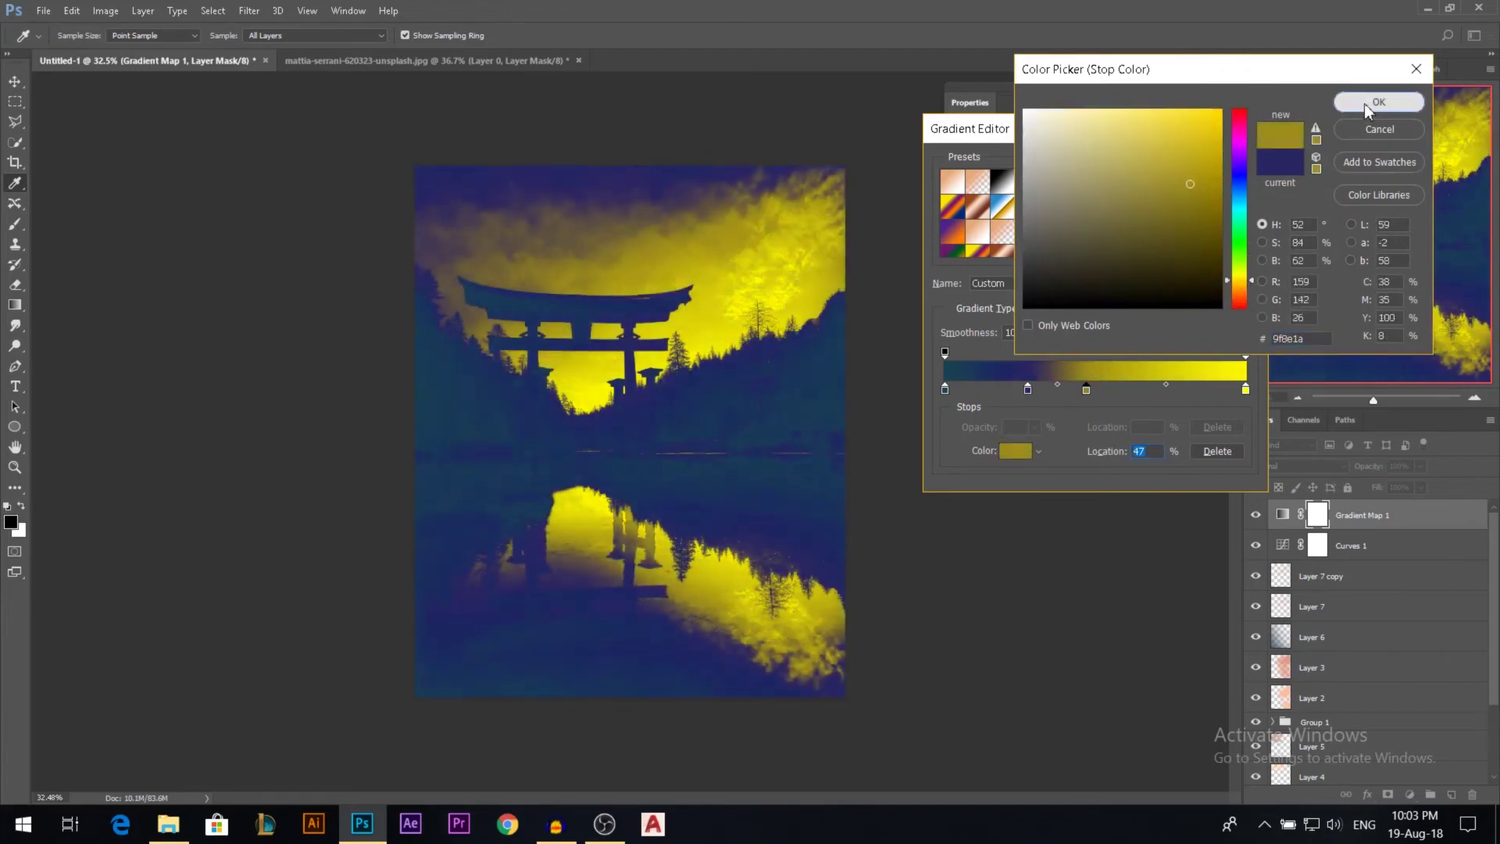
{"action": "left_click", "coordinate": [1378, 102]}
- Move the gradient's yellow end stop to the 65% location and change its colour to orange
{"action": "left_click_drag", "start_coordinate": [1245, 389], "coordinate": [1140, 398]}
{"action": "double_click", "coordinate": [1140, 391]}
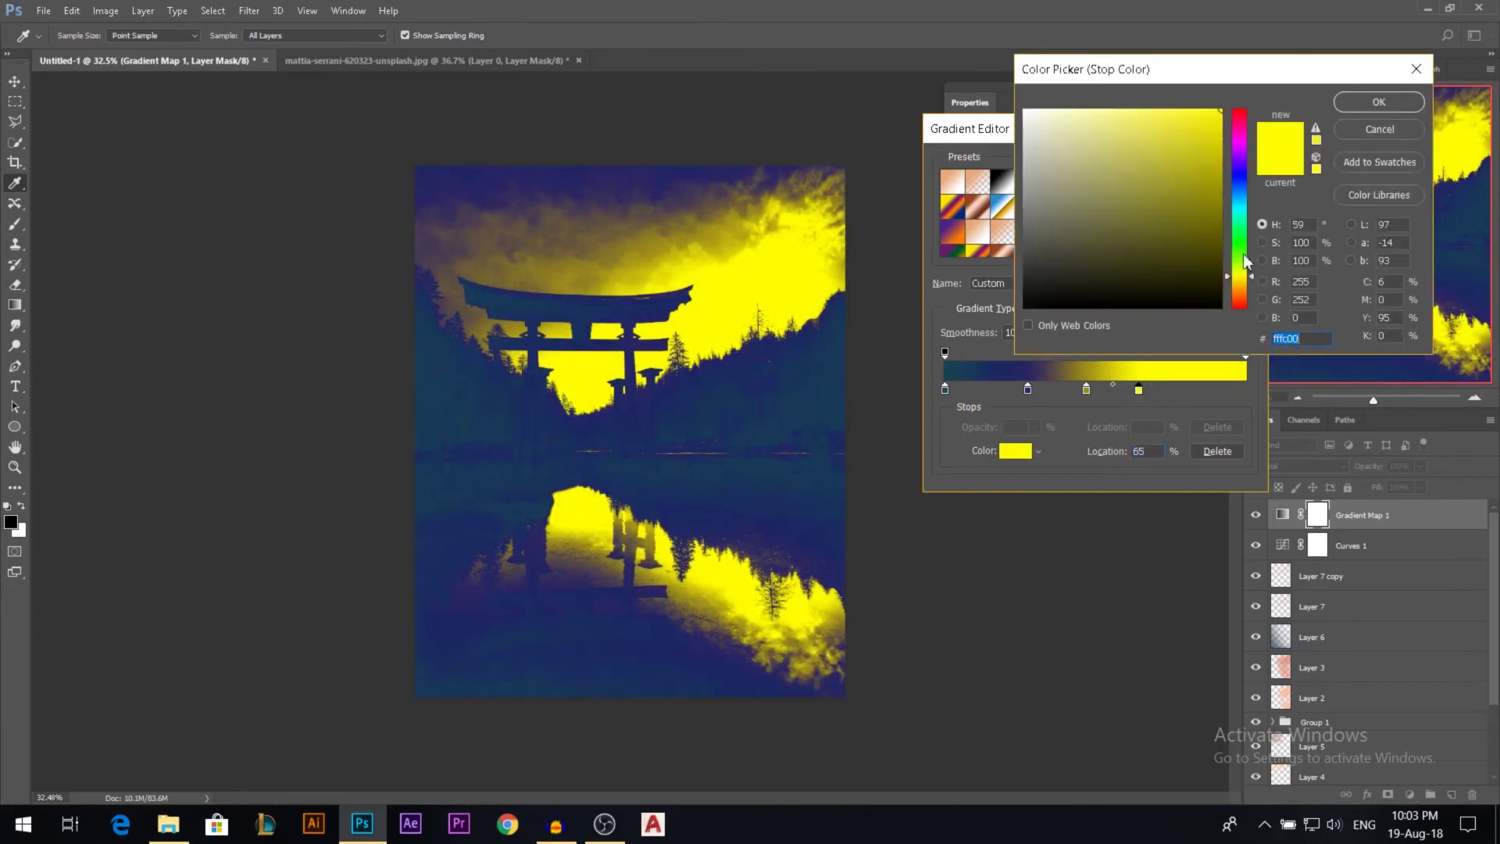
{"action": "left_click_drag", "start_coordinate": [1239, 275], "coordinate": [1239, 292]}
{"action": "left_click_drag", "start_coordinate": [1197, 193], "coordinate": [1190, 152]}
{"action": "left_click", "coordinate": [1366, 102]}
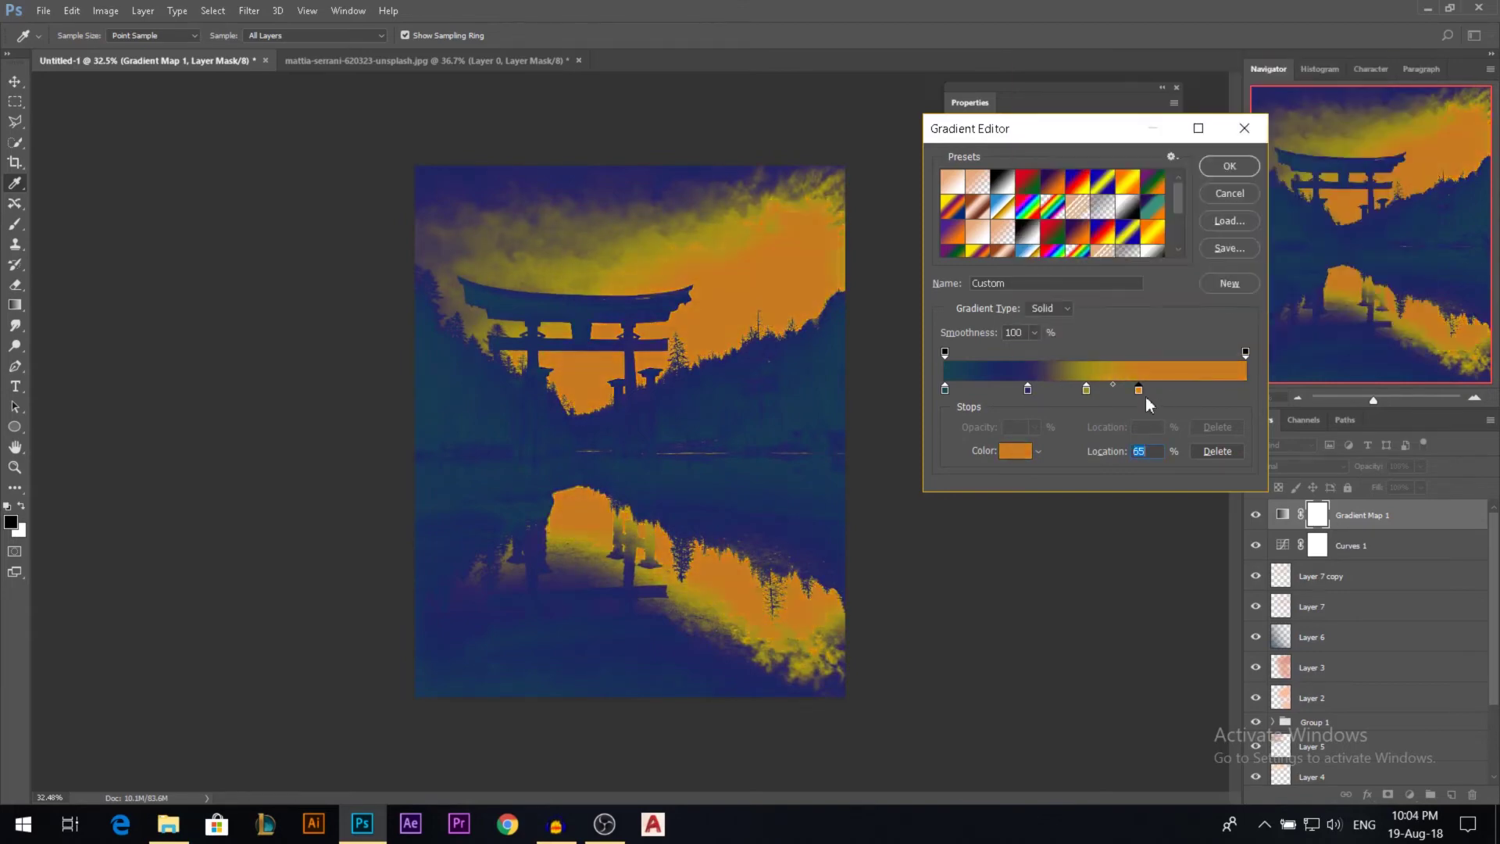
- Add a colour stop at the 79% location of the gradient and set it to bright orange-red
{"action": "left_click_drag", "start_coordinate": [1155, 391], "coordinate": [1183, 395]}
{"action": "double_click", "coordinate": [1184, 390]}
{"action": "left_click_drag", "start_coordinate": [1239, 309], "coordinate": [1239, 300]}
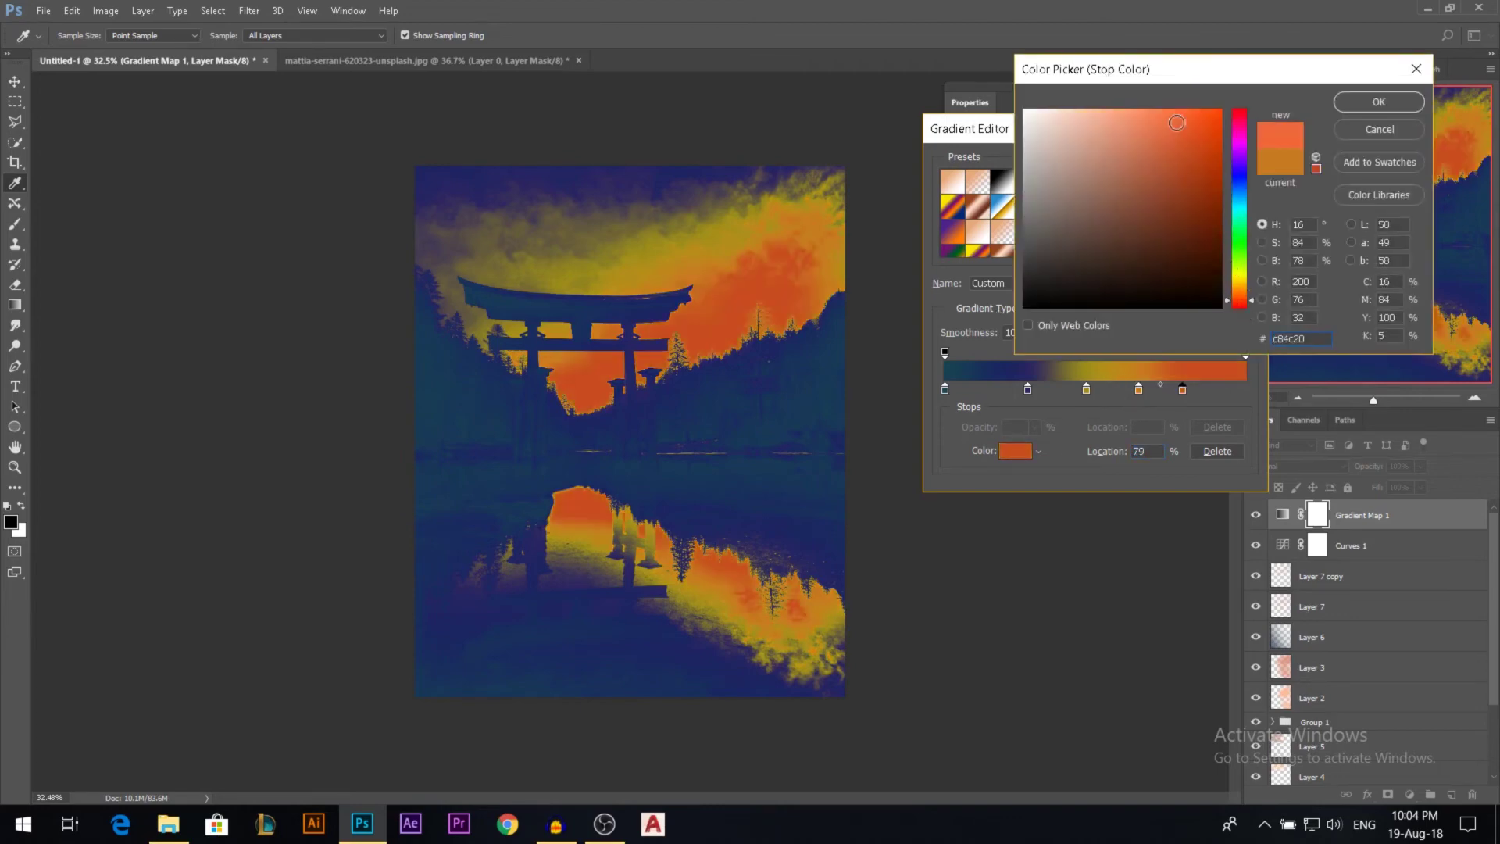
{"action": "left_click_drag", "start_coordinate": [1177, 122], "coordinate": [1177, 113]}
{"action": "left_click", "coordinate": [1352, 108]}
- Add a light pink colour stop at the 100% location and accept the edited gradient
{"action": "left_click", "coordinate": [1246, 390]}
{"action": "double_click", "coordinate": [1246, 391]}
{"action": "left_click", "coordinate": [1109, 120]}
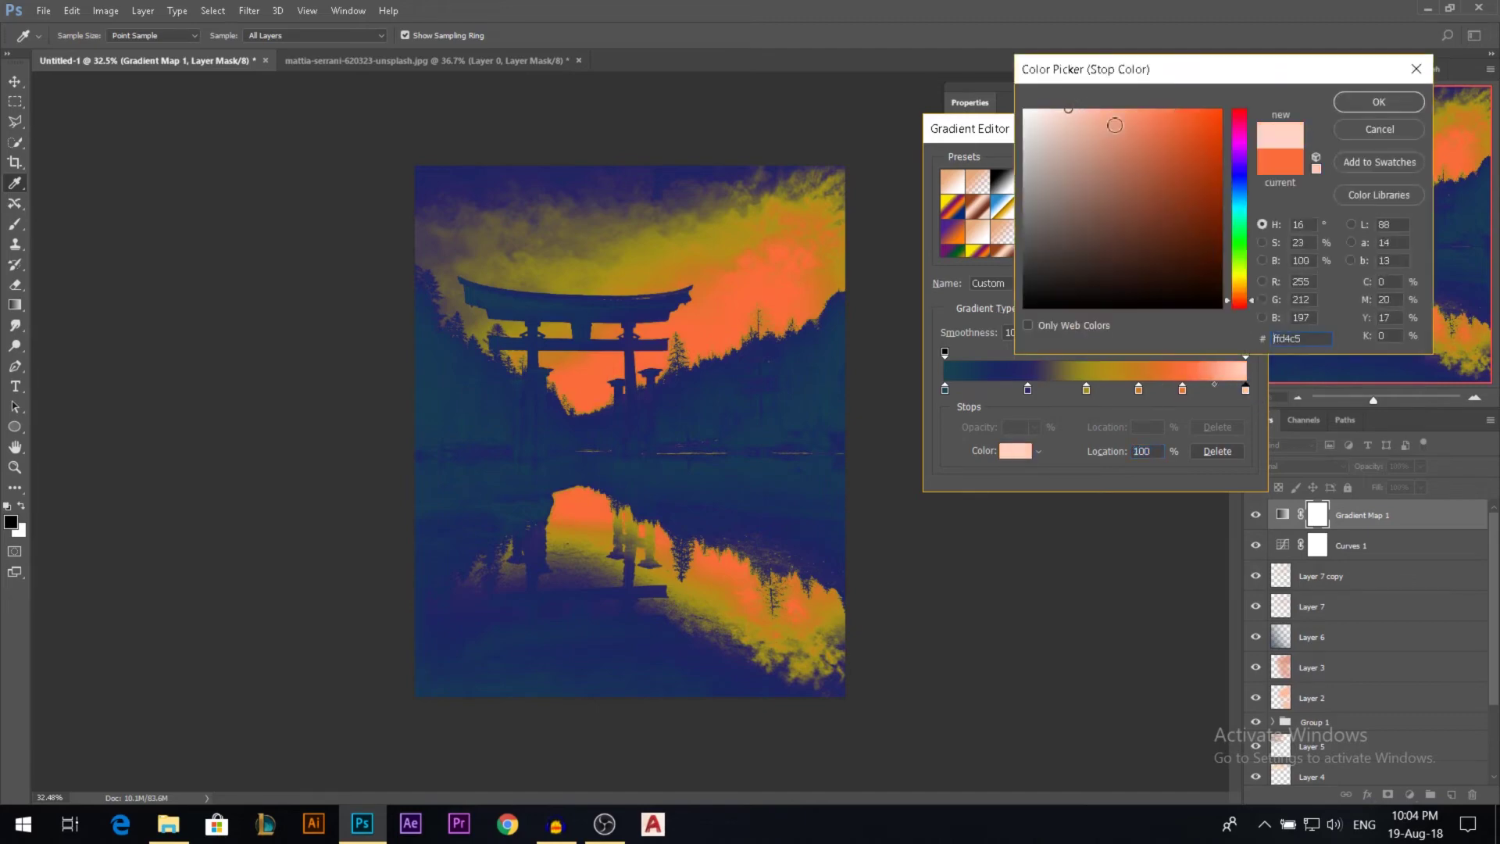
{"action": "left_click", "coordinate": [1240, 132]}
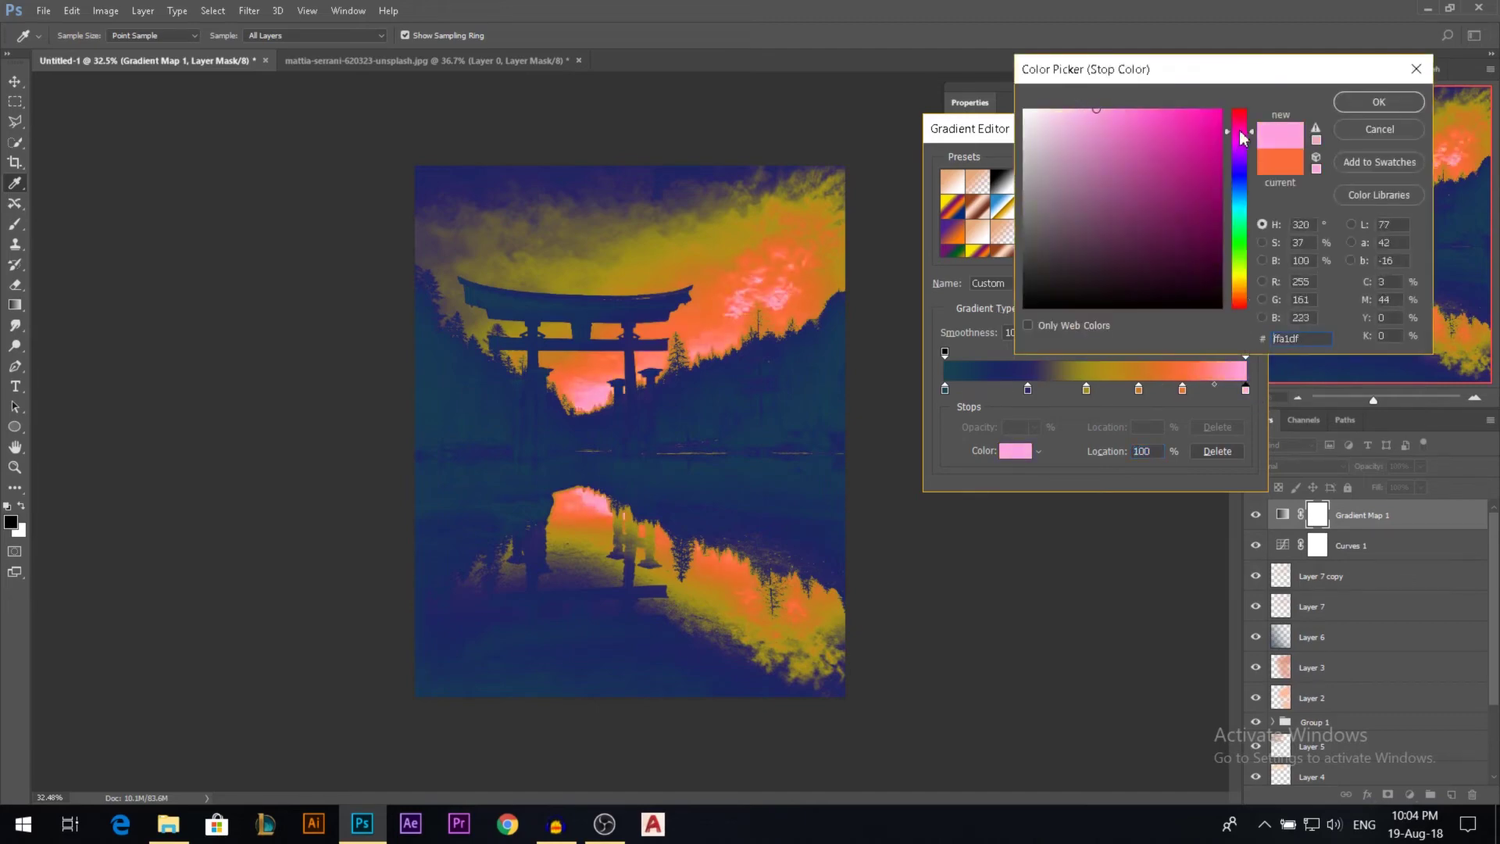
{"action": "left_click", "coordinate": [1379, 101]}
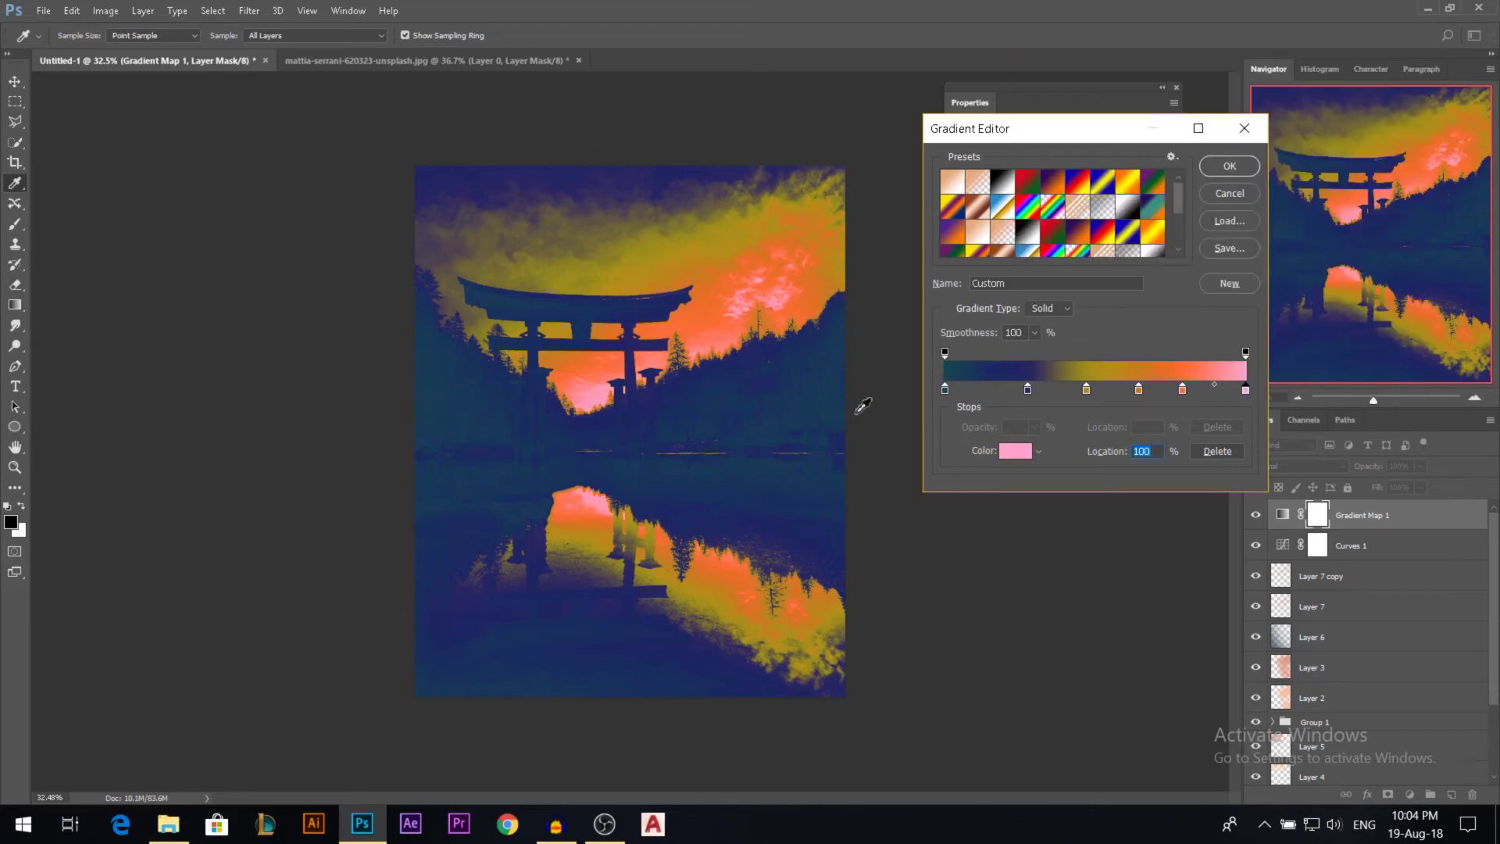
{"action": "left_click", "coordinate": [1229, 166]}
- Set the Gradient Map 1 layer to Soft Light at 21% opacity and compare the image with and without it
{"action": "left_click", "coordinate": [1329, 466]}
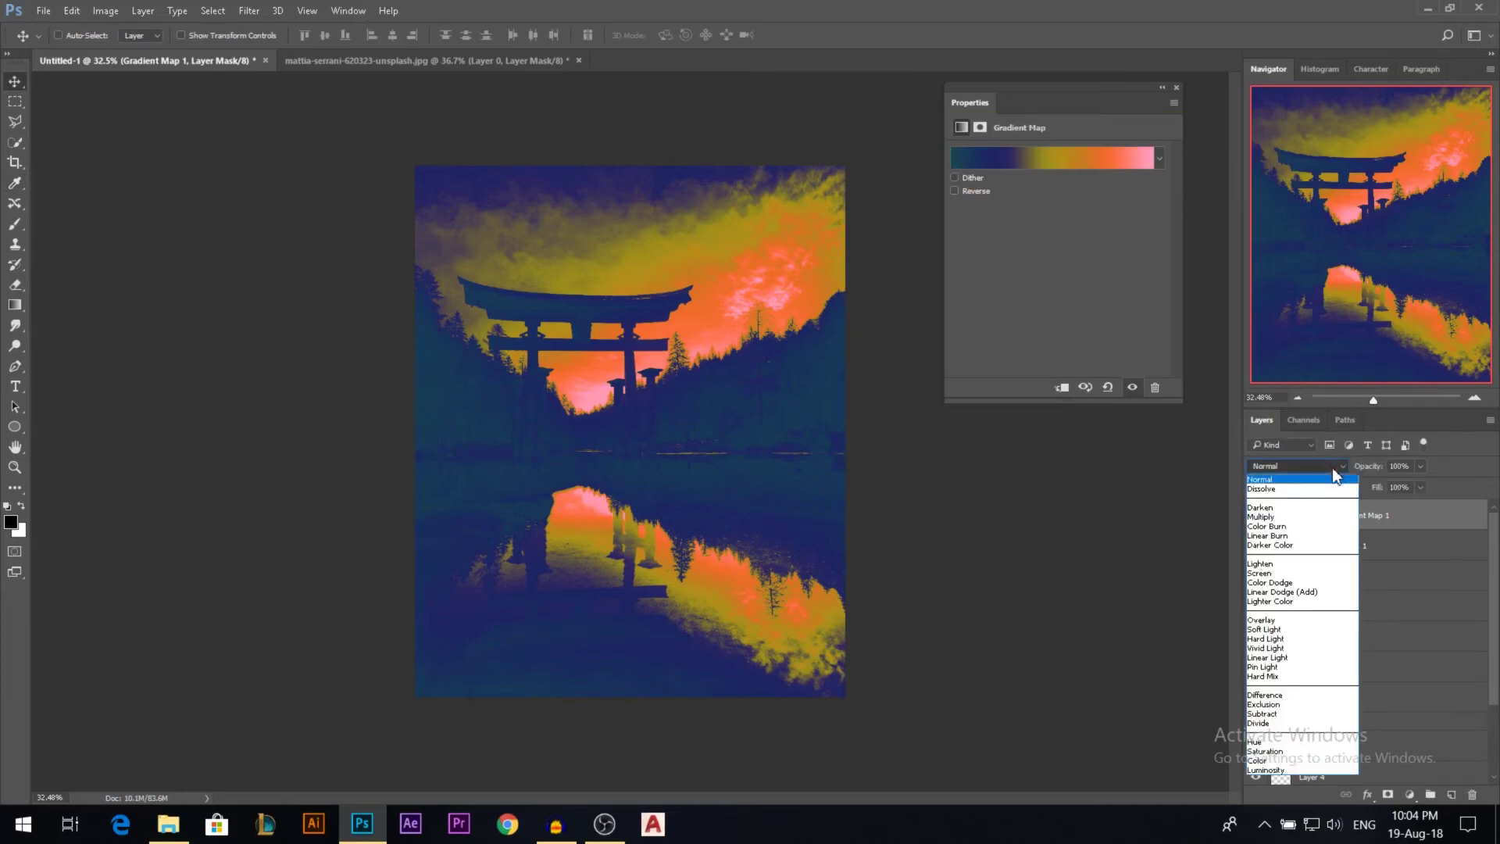
{"action": "left_click", "coordinate": [1290, 631]}
{"action": "left_click", "coordinate": [1177, 88]}
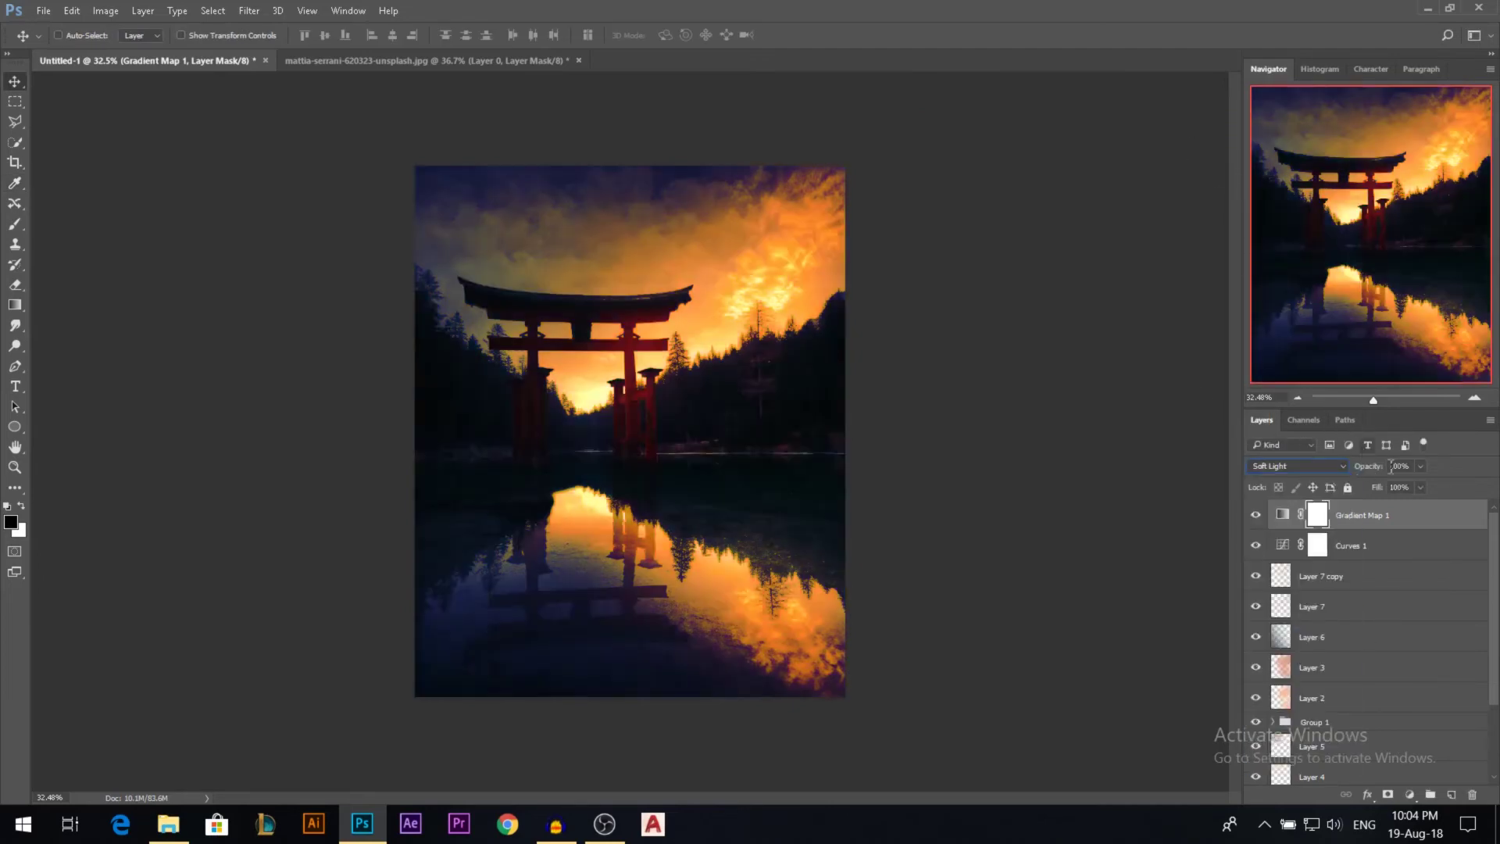
{"action": "left_click", "coordinate": [1361, 485]}
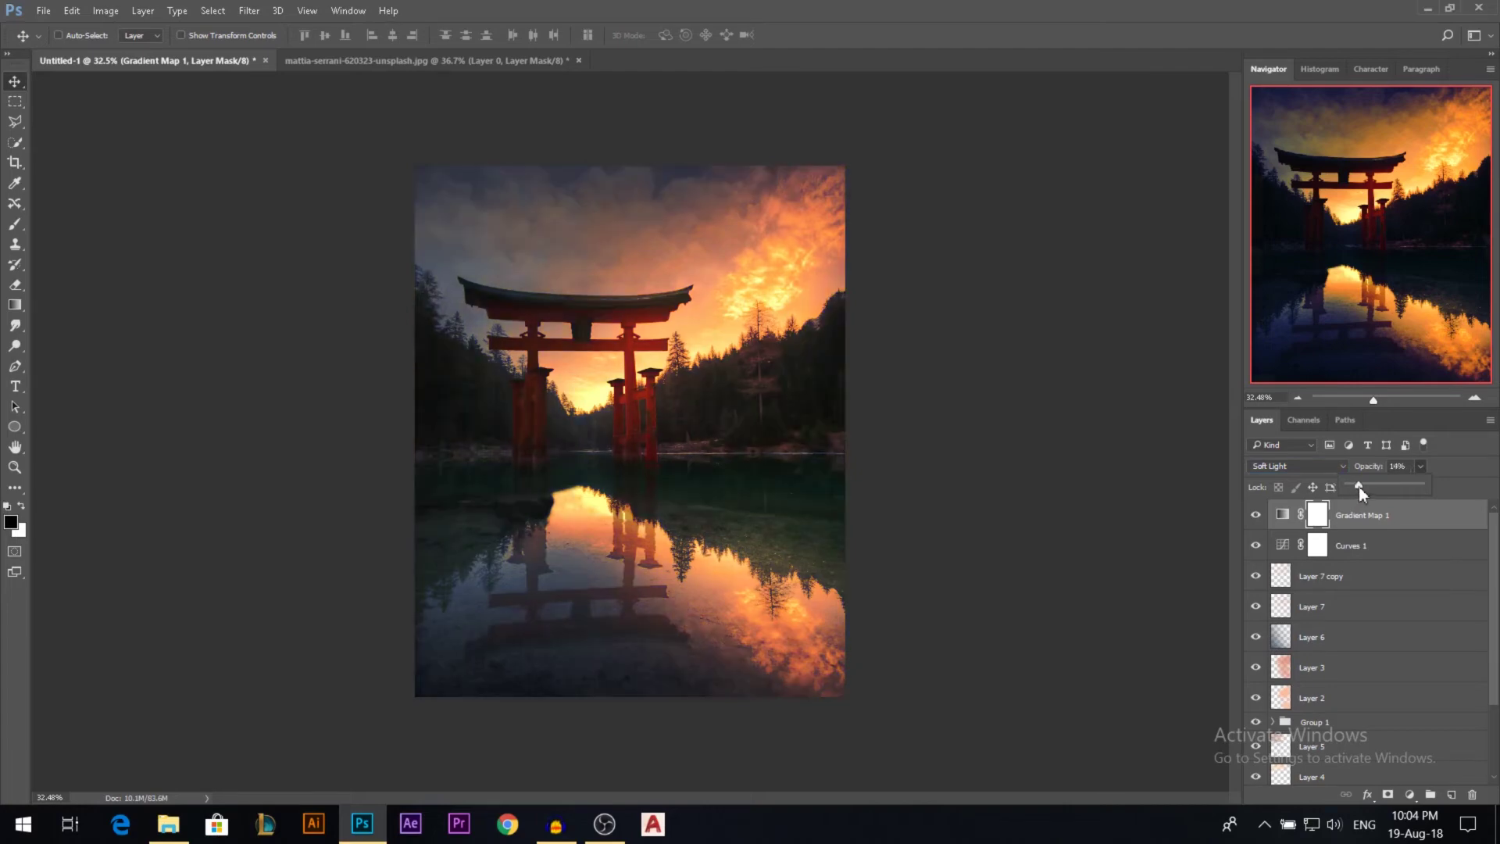
{"action": "left_click", "coordinate": [1301, 509]}
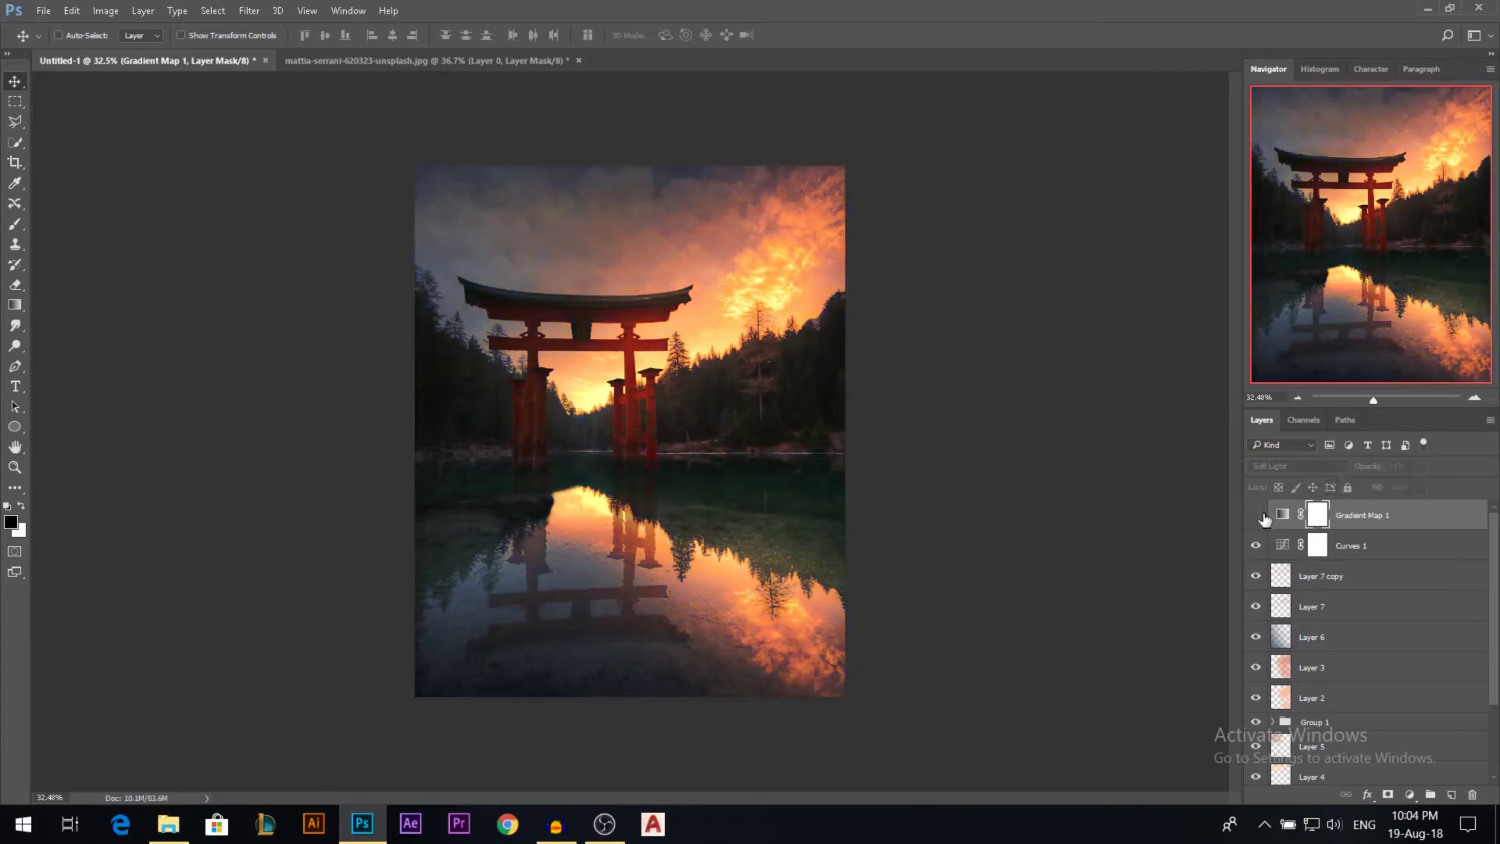
{"action": "left_click", "coordinate": [1260, 516]}
{"action": "left_click", "coordinate": [1260, 516]}
- Reopen the Gradient Map's gradient and lighten its first colour stop to teal blue 1e5668
{"action": "double_click", "coordinate": [1282, 515]}
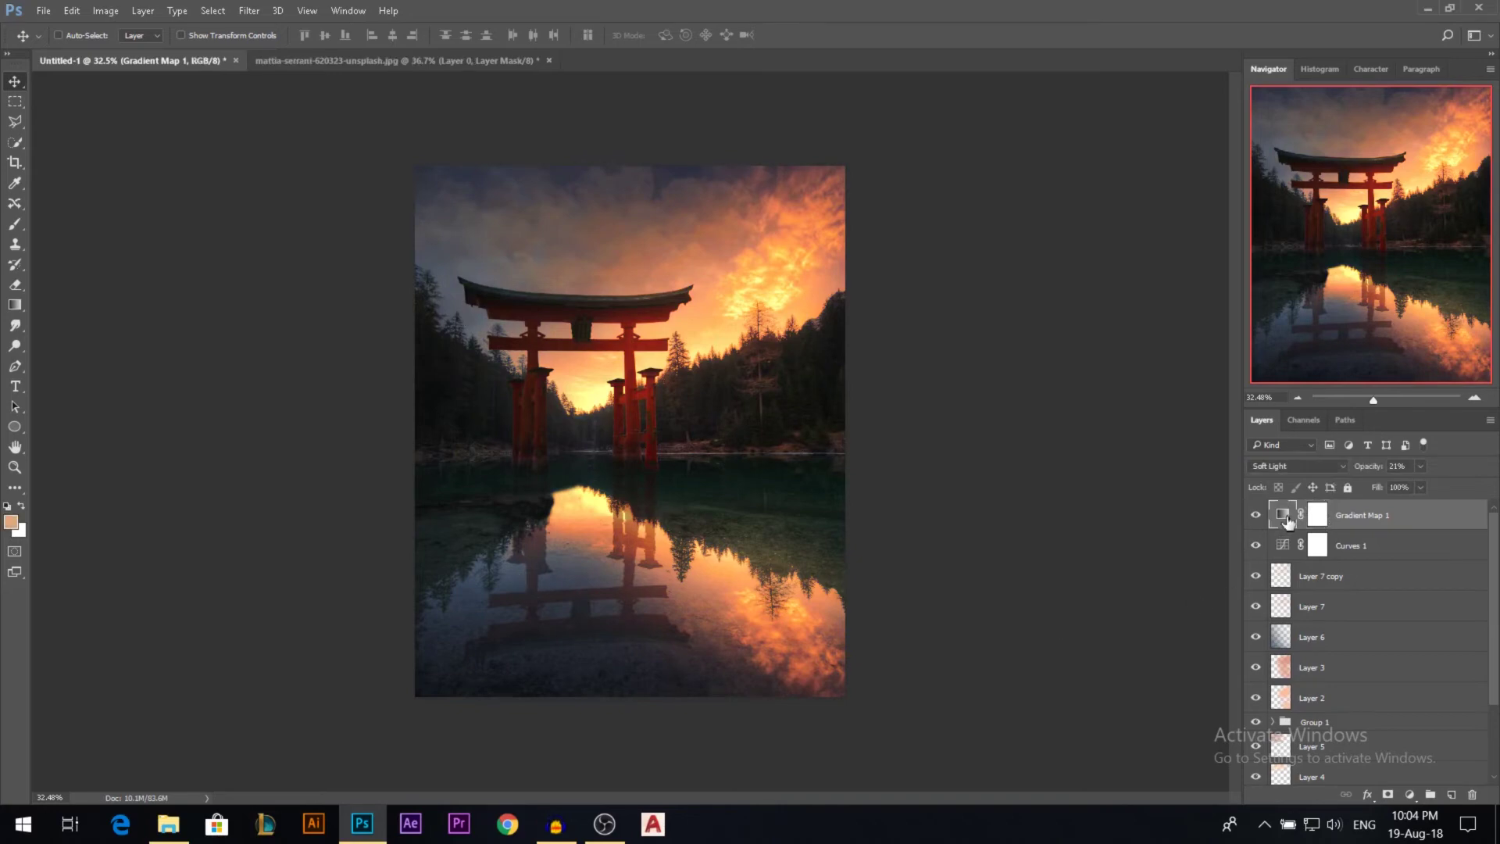
{"action": "left_click", "coordinate": [955, 157]}
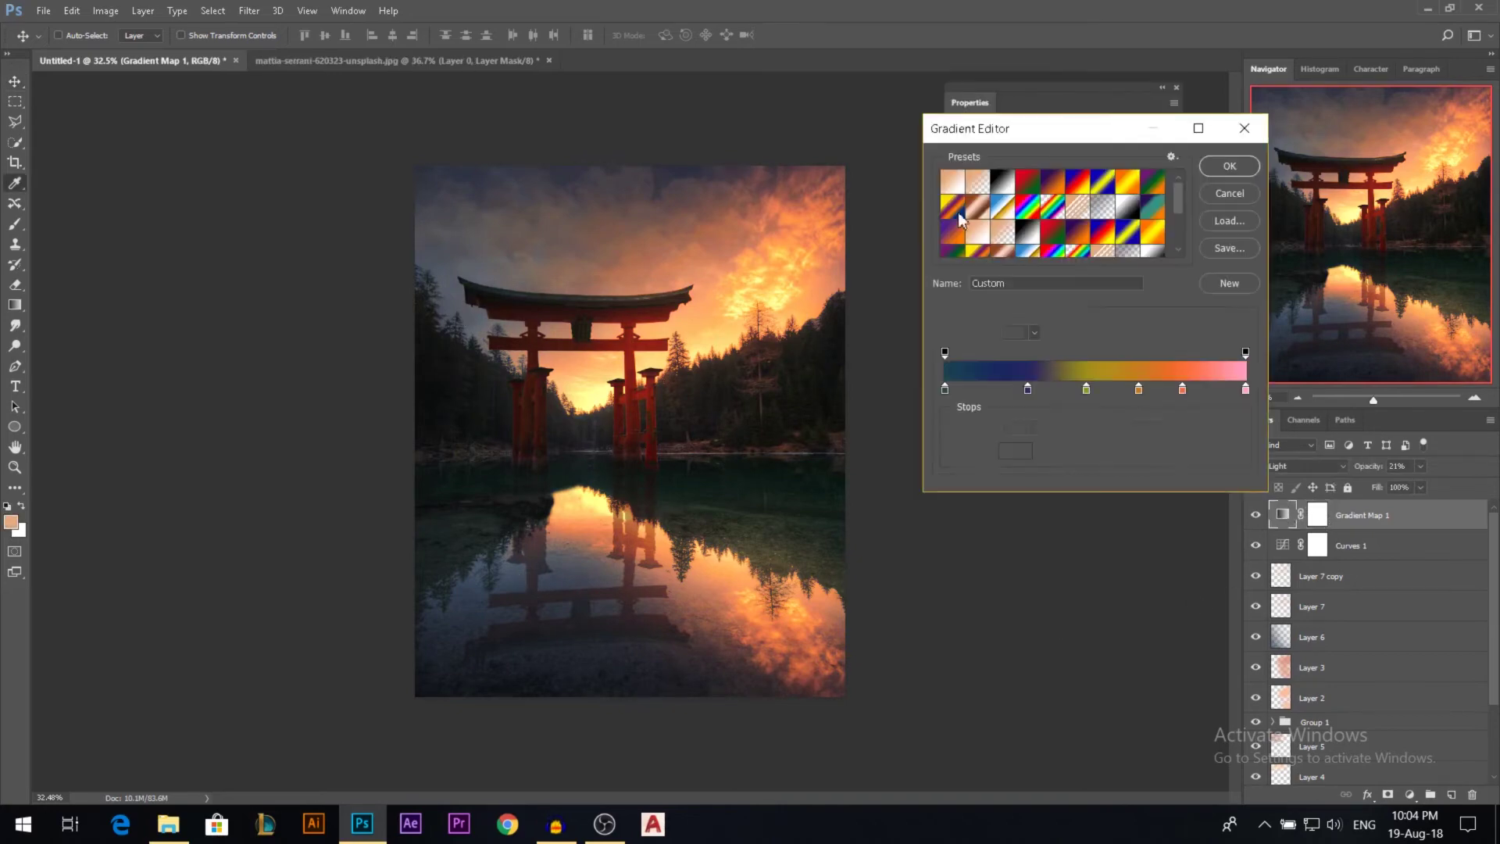
{"action": "double_click", "coordinate": [944, 390]}
{"action": "left_click", "coordinate": [1165, 231]}
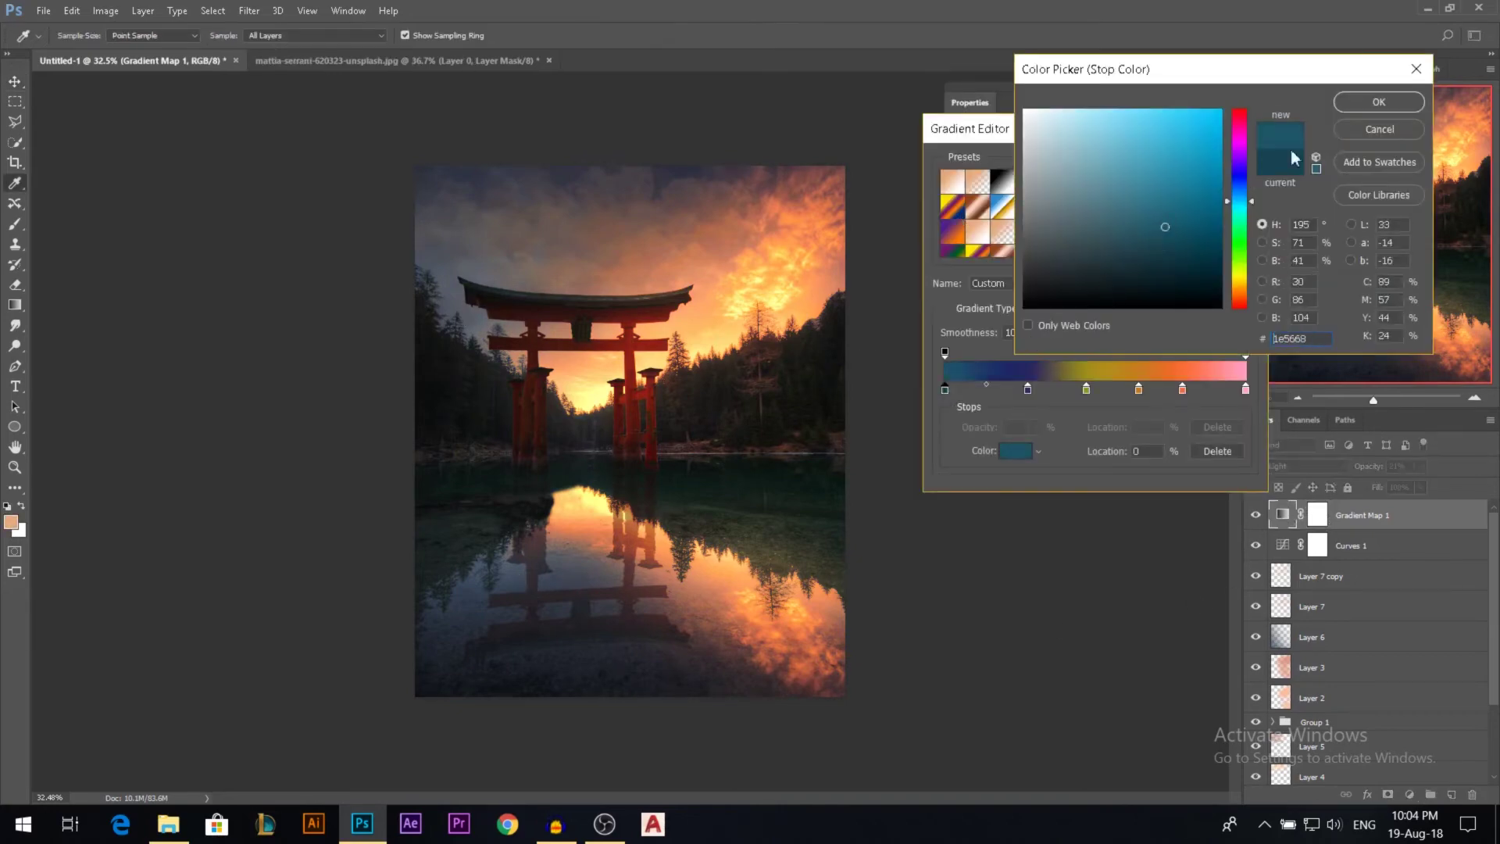
{"action": "left_click", "coordinate": [1360, 102]}
- Change the gradient's 27% stop to brighter violet-blue 4841a8 and compare the image with and without Gradient Map 1
{"action": "double_click", "coordinate": [1027, 389]}
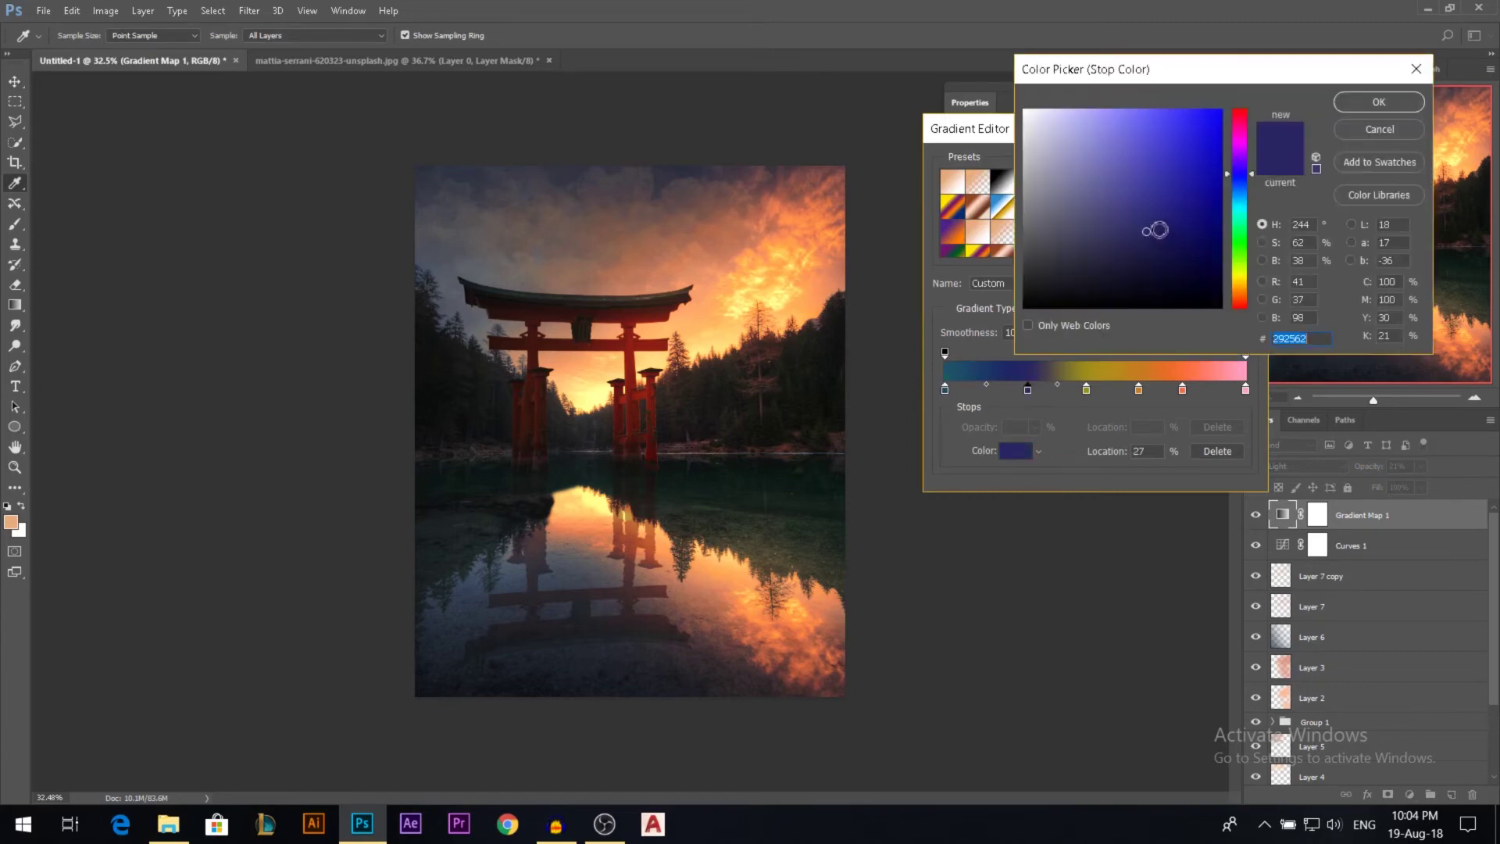
{"action": "left_click", "coordinate": [1147, 187]}
{"action": "left_click", "coordinate": [1159, 178]}
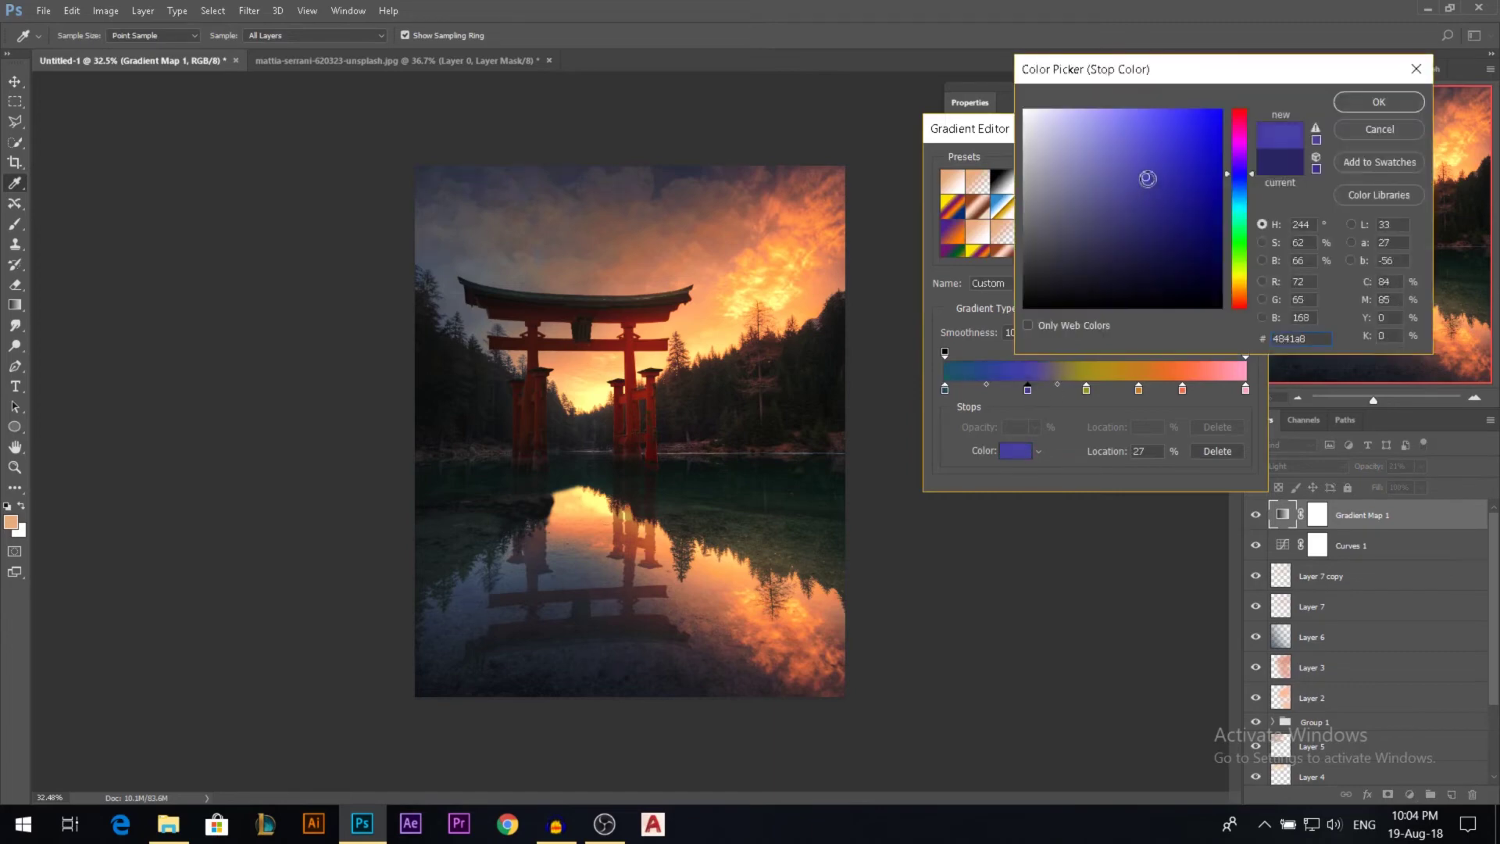
{"action": "left_click", "coordinate": [1395, 108]}
{"action": "left_click", "coordinate": [1229, 163]}
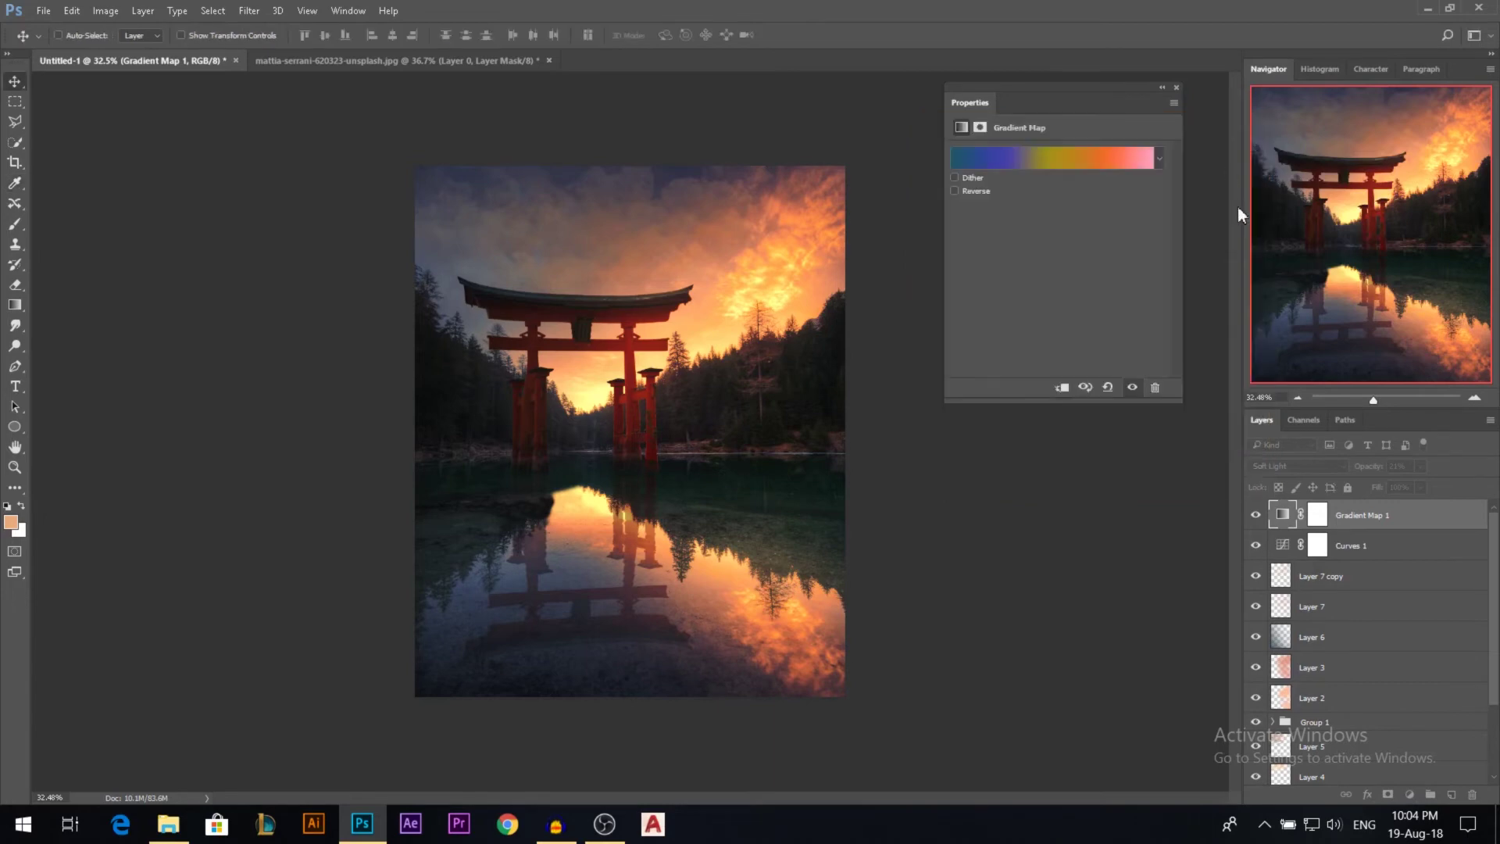
{"action": "left_click", "coordinate": [1176, 89]}
{"action": "left_click", "coordinate": [1257, 520]}
{"action": "left_click", "coordinate": [1257, 521]}
{"action": "left_click", "coordinate": [1258, 520]}
{"action": "left_click", "coordinate": [1255, 515]}
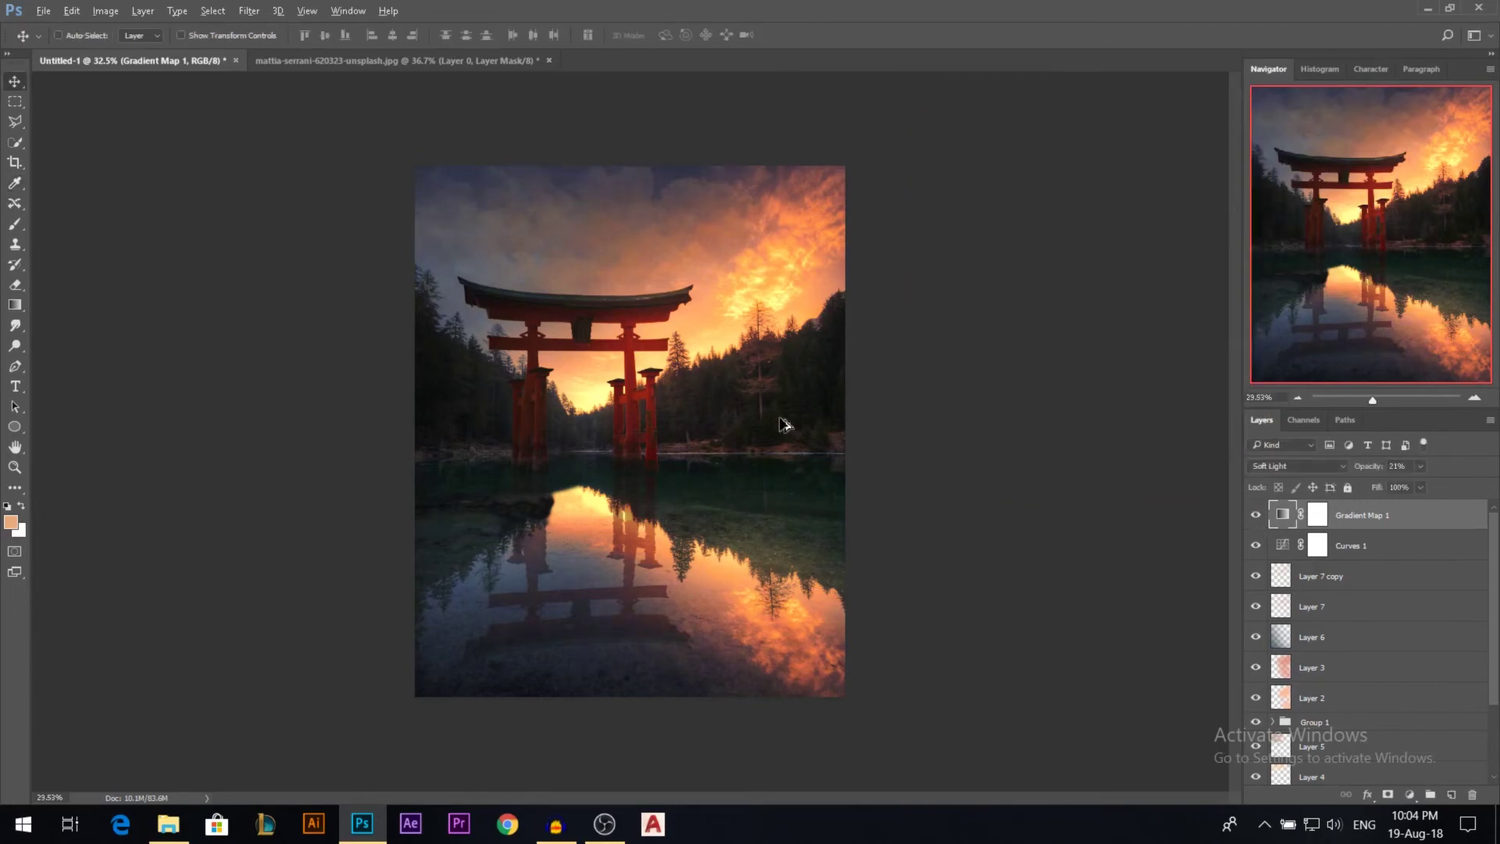
- Add a Brightness/Contrast adjustment layer above Gradient Map 1 with Brightness set to 16
{"action": "scroll", "coordinate": [600, 404], "scroll_direction": "up", "scroll_amount": 1}
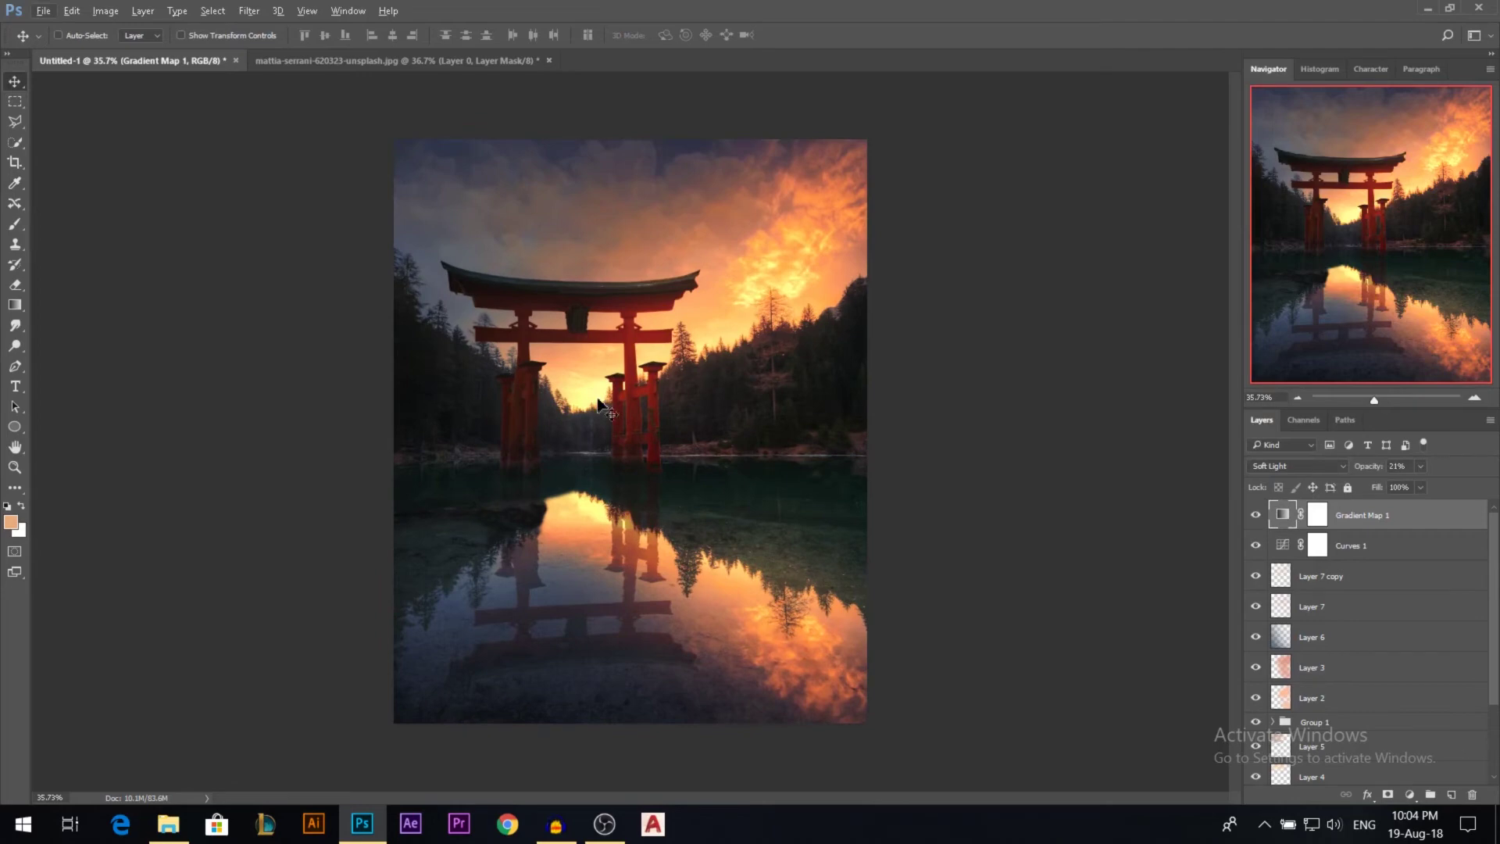
{"action": "left_click", "coordinate": [1410, 795]}
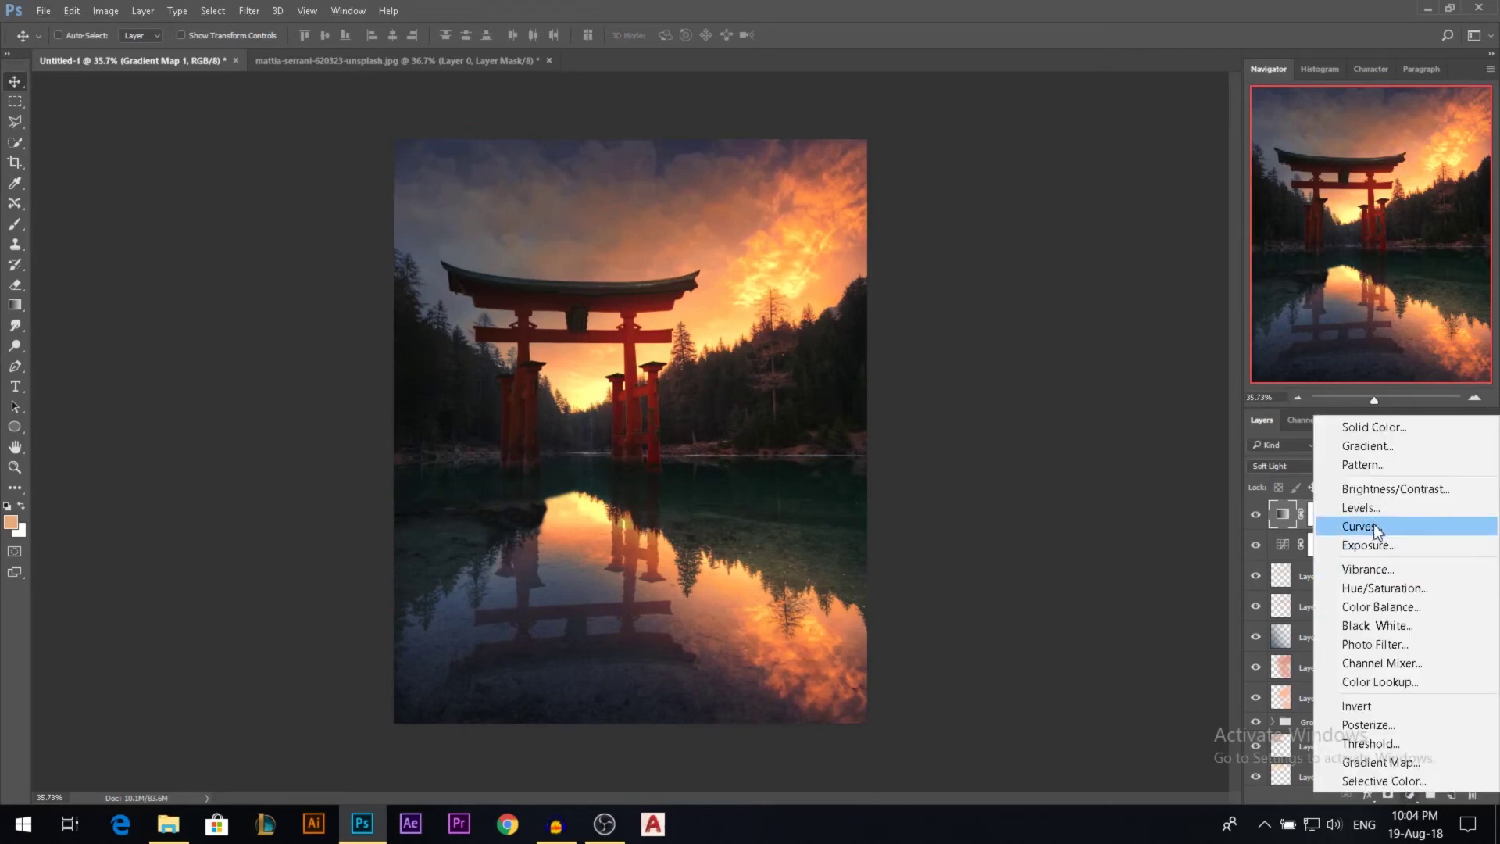
{"action": "left_click", "coordinate": [1385, 490]}
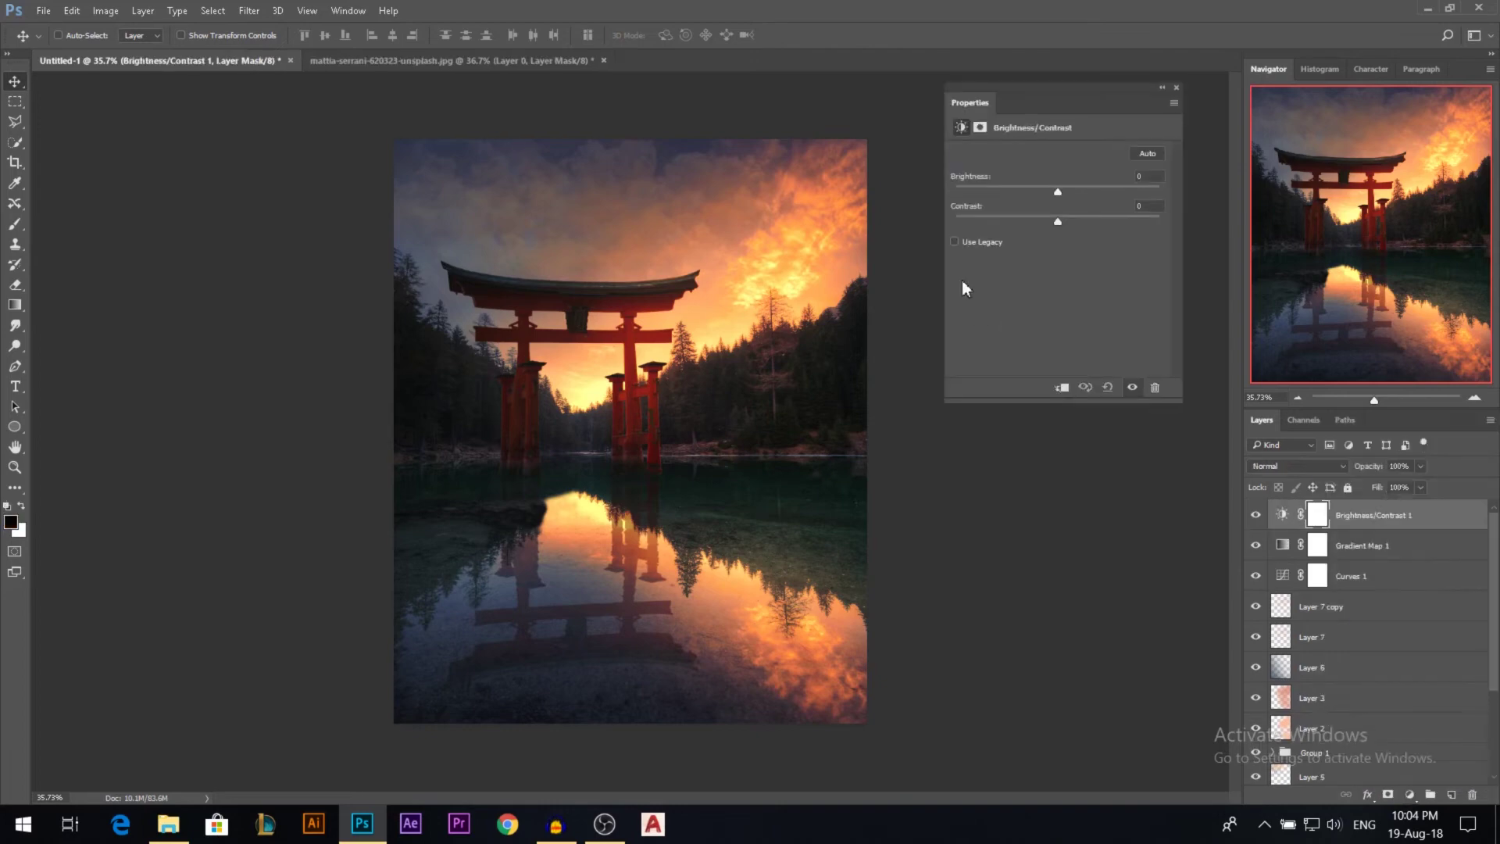
{"action": "left_click", "coordinate": [1069, 192]}
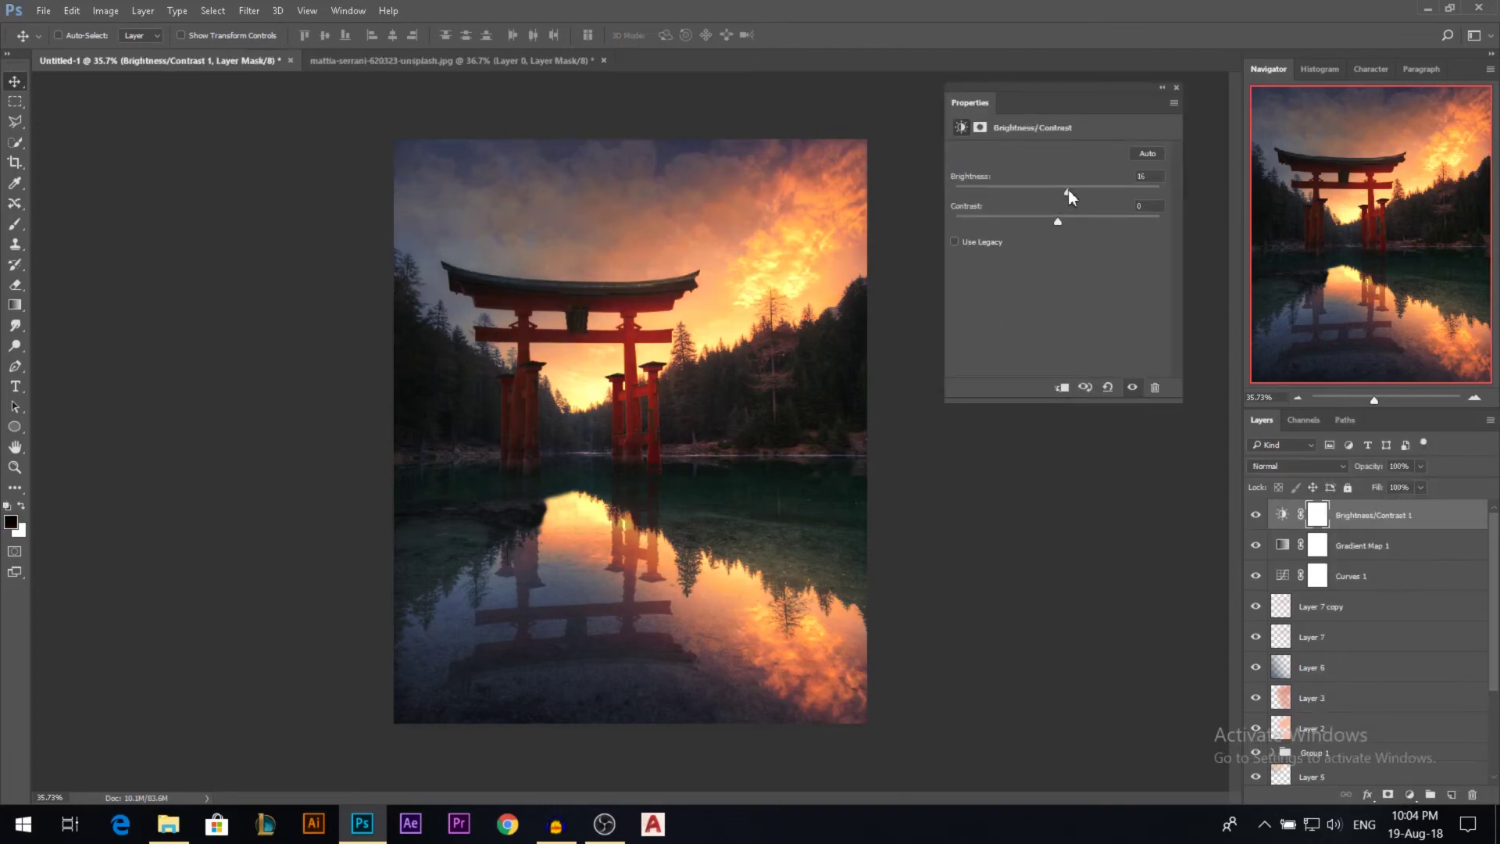
{"action": "left_click", "coordinate": [1177, 88]}
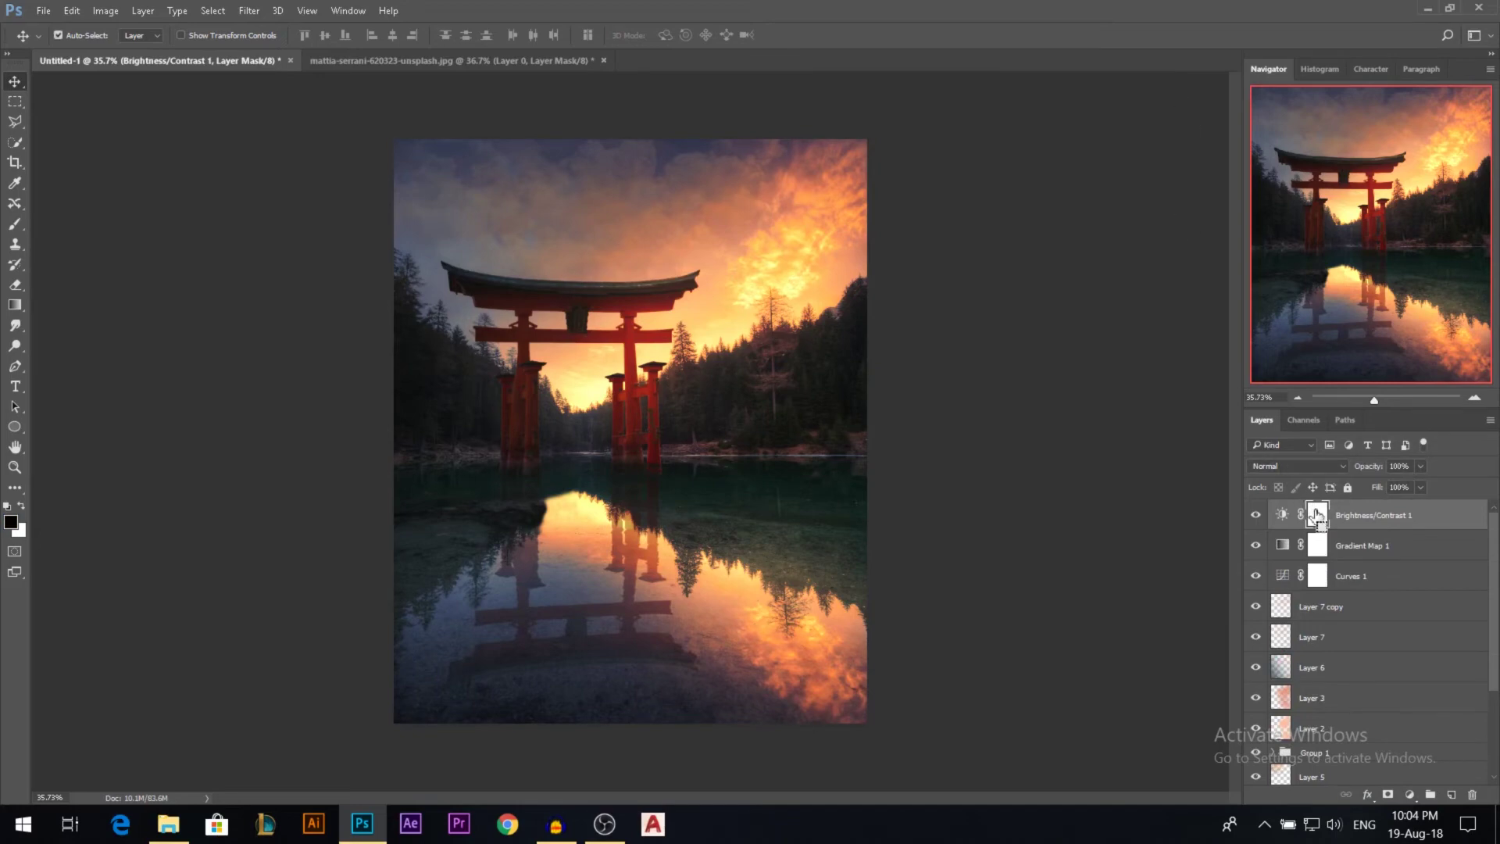
- Invert the Brightness/Contrast mask to black and paint white at 20% brush opacity over the bright sunset sky and its reflection
{"action": "key", "text": "ctrl+i"}
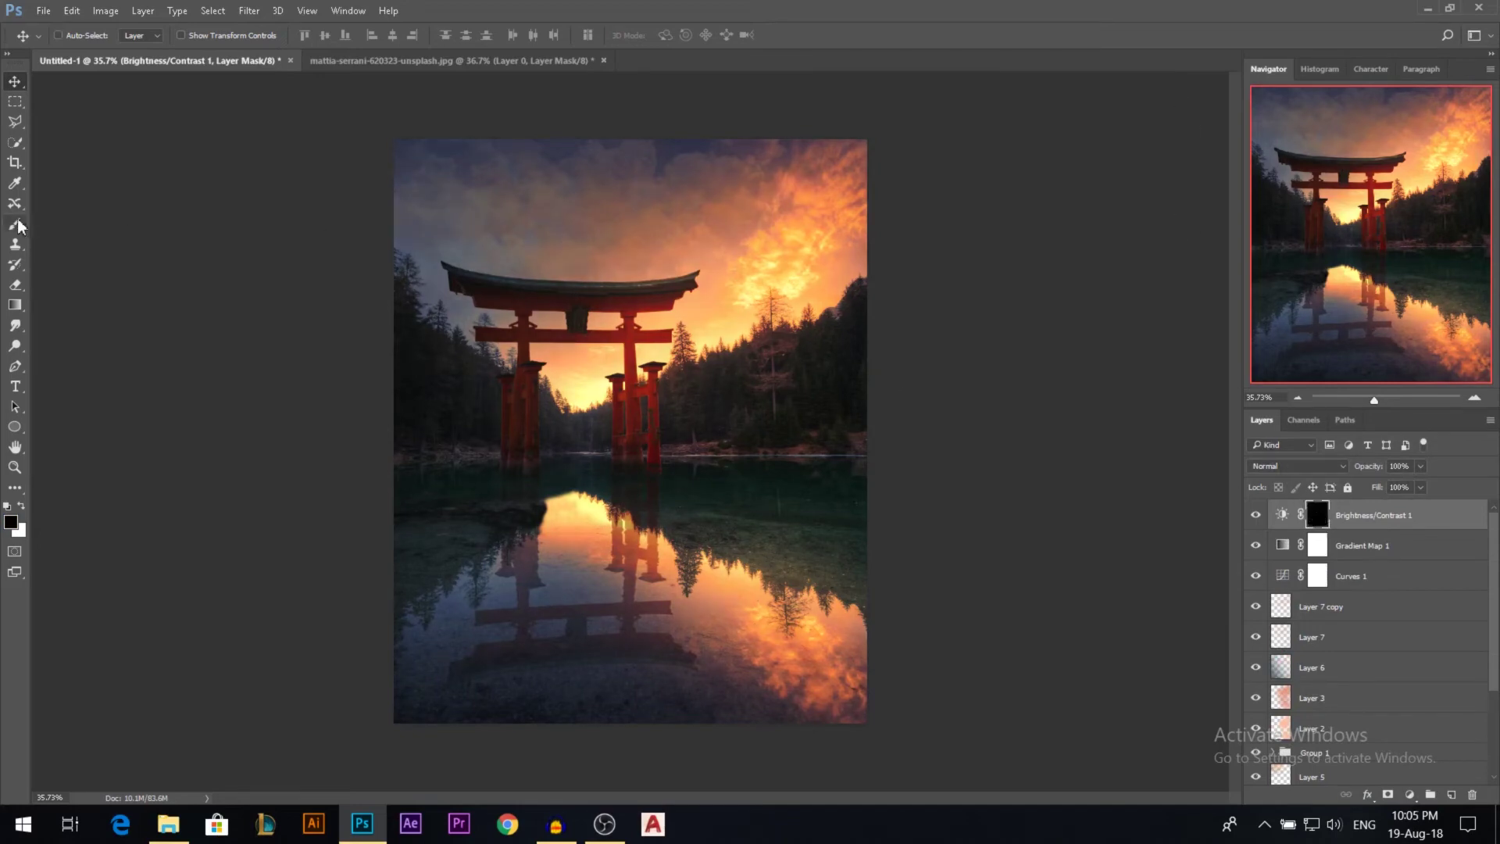
{"action": "left_click", "coordinate": [22, 225]}
{"action": "left_click", "coordinate": [22, 508]}
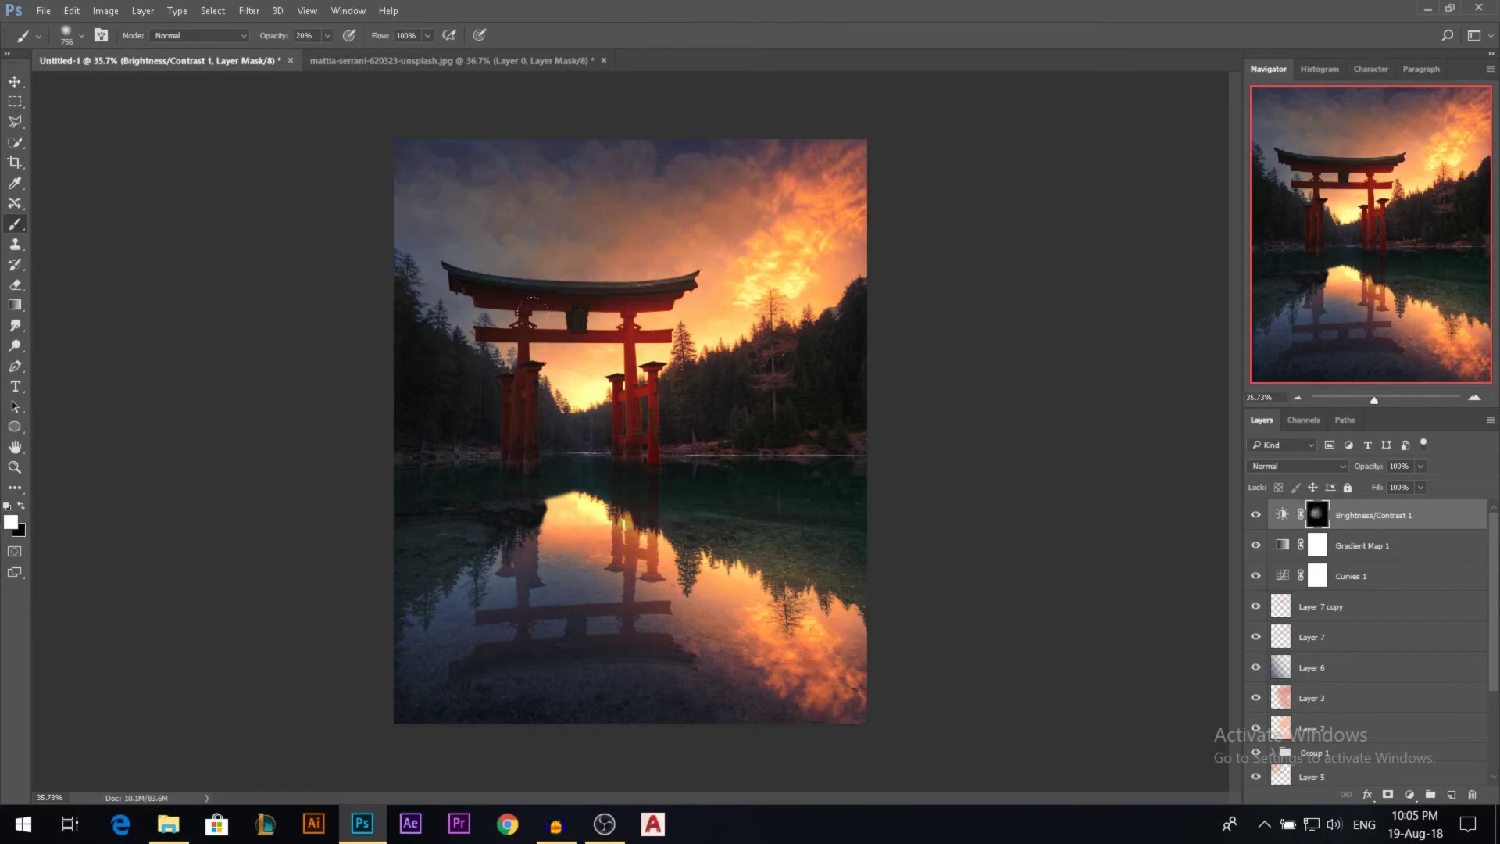
{"action": "left_click_drag", "start_coordinate": [575, 436], "coordinate": [586, 436]}
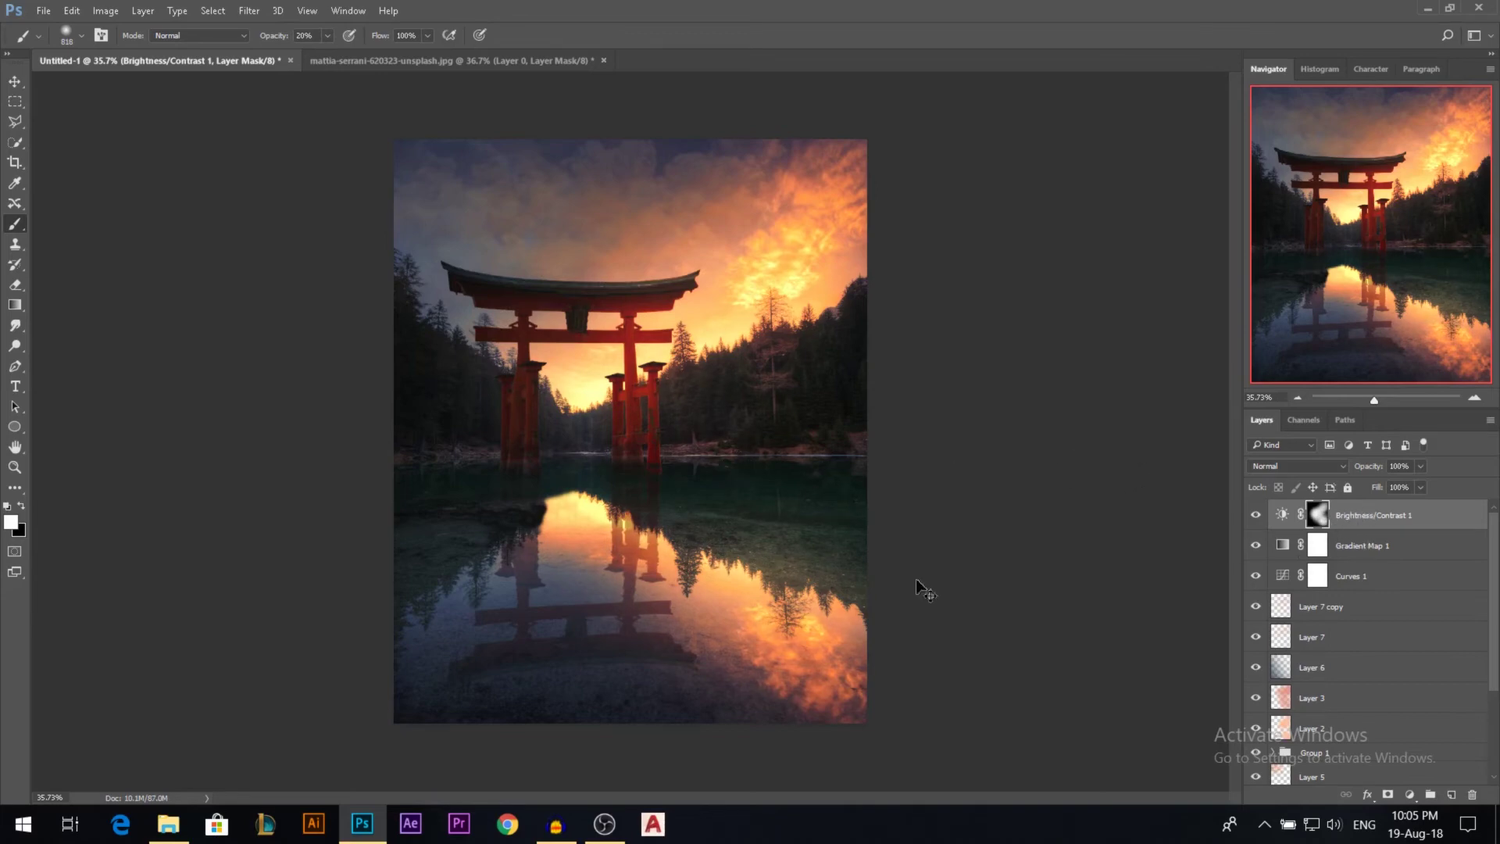
- Duplicate the Brightness/Contrast 1 layer, invert the copy's mask and set its Brightness to -17
{"action": "key", "text": "ctrl+j"}
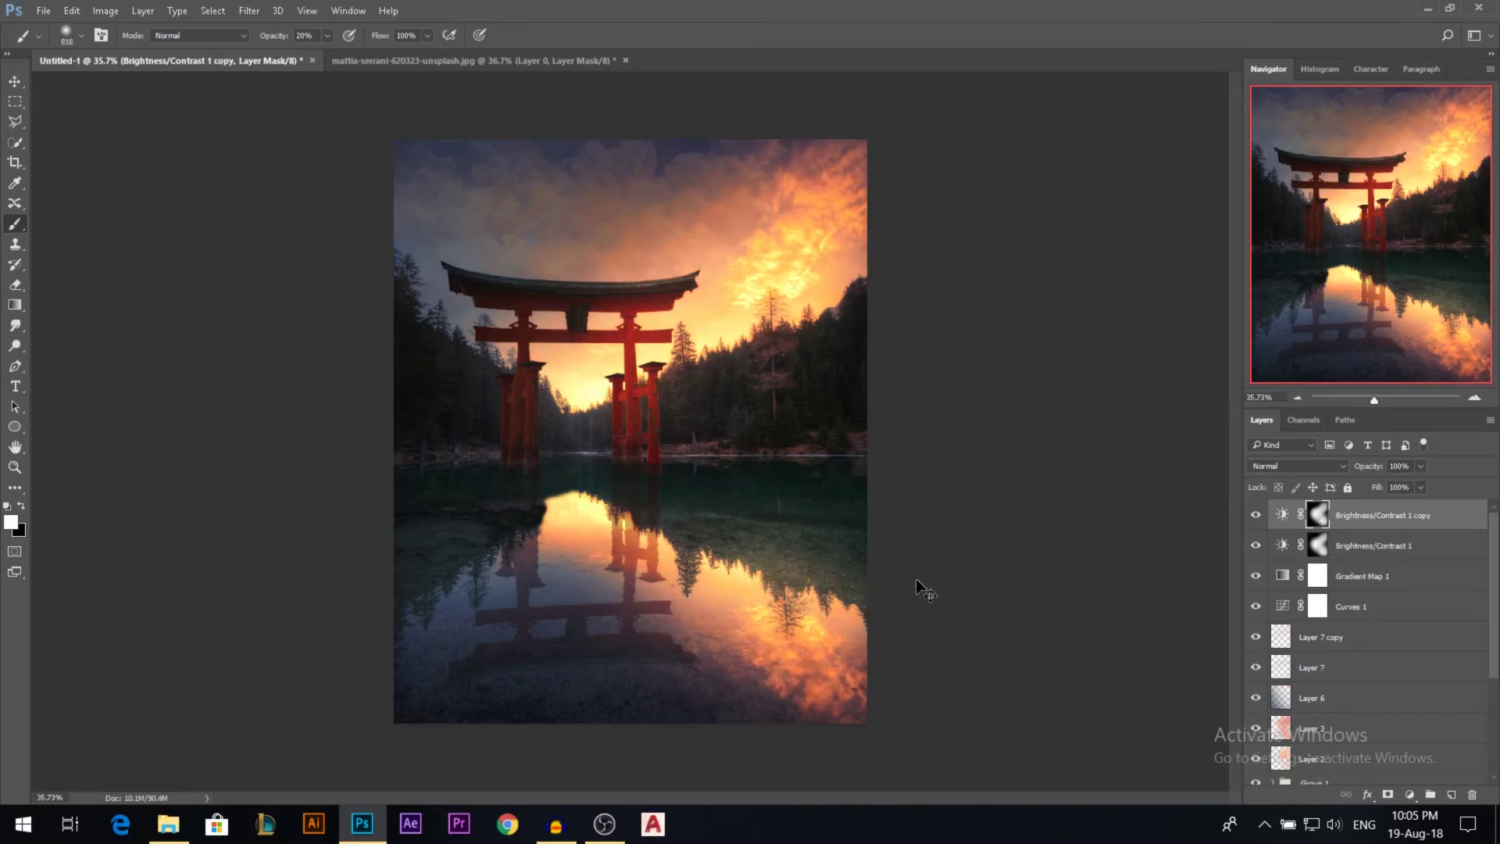
{"action": "key", "text": "ctrl+i"}
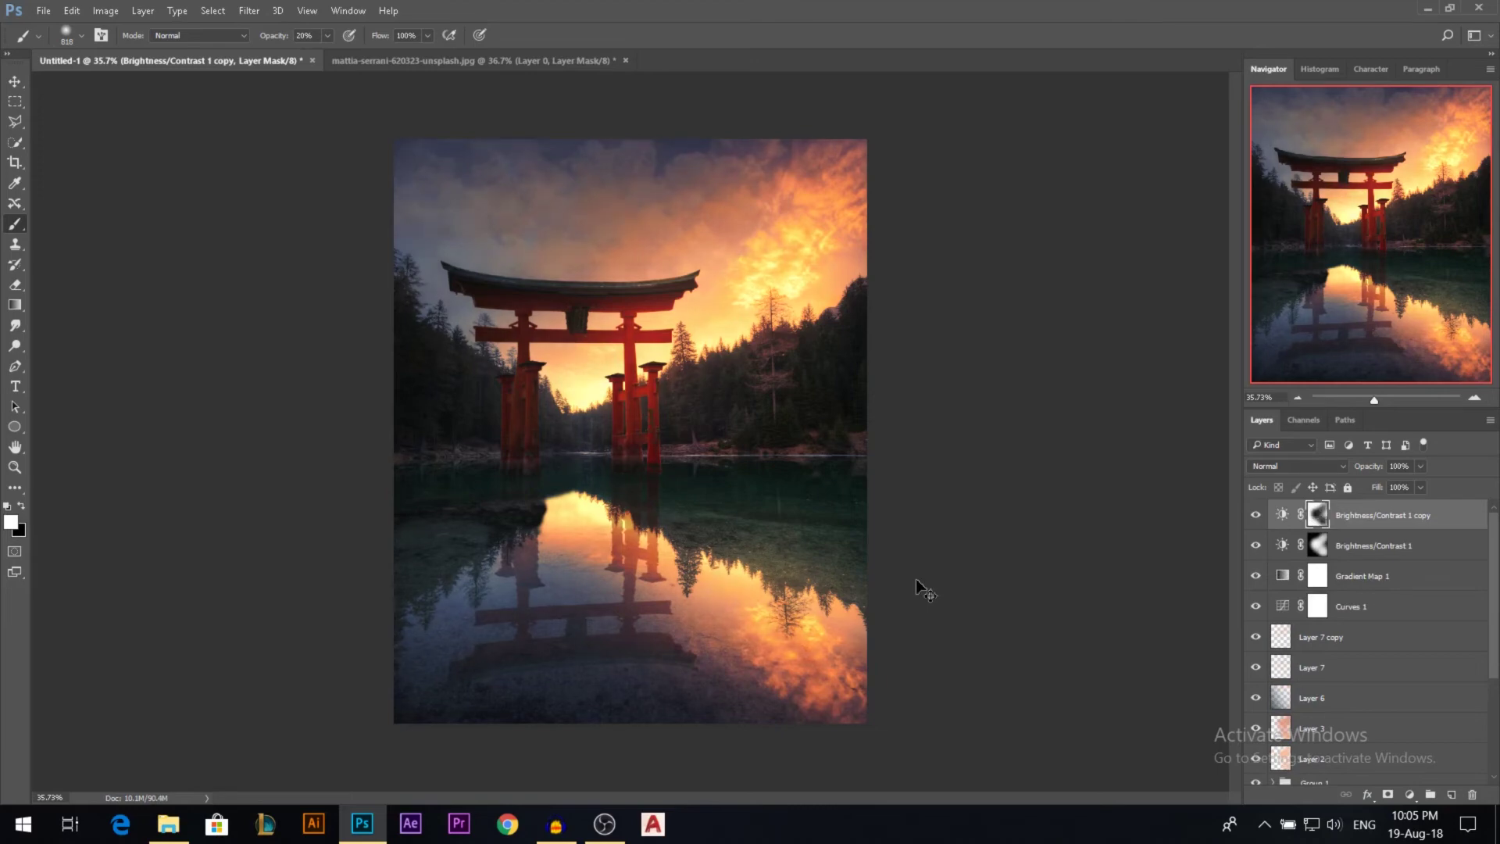
{"action": "double_click", "coordinate": [1282, 516]}
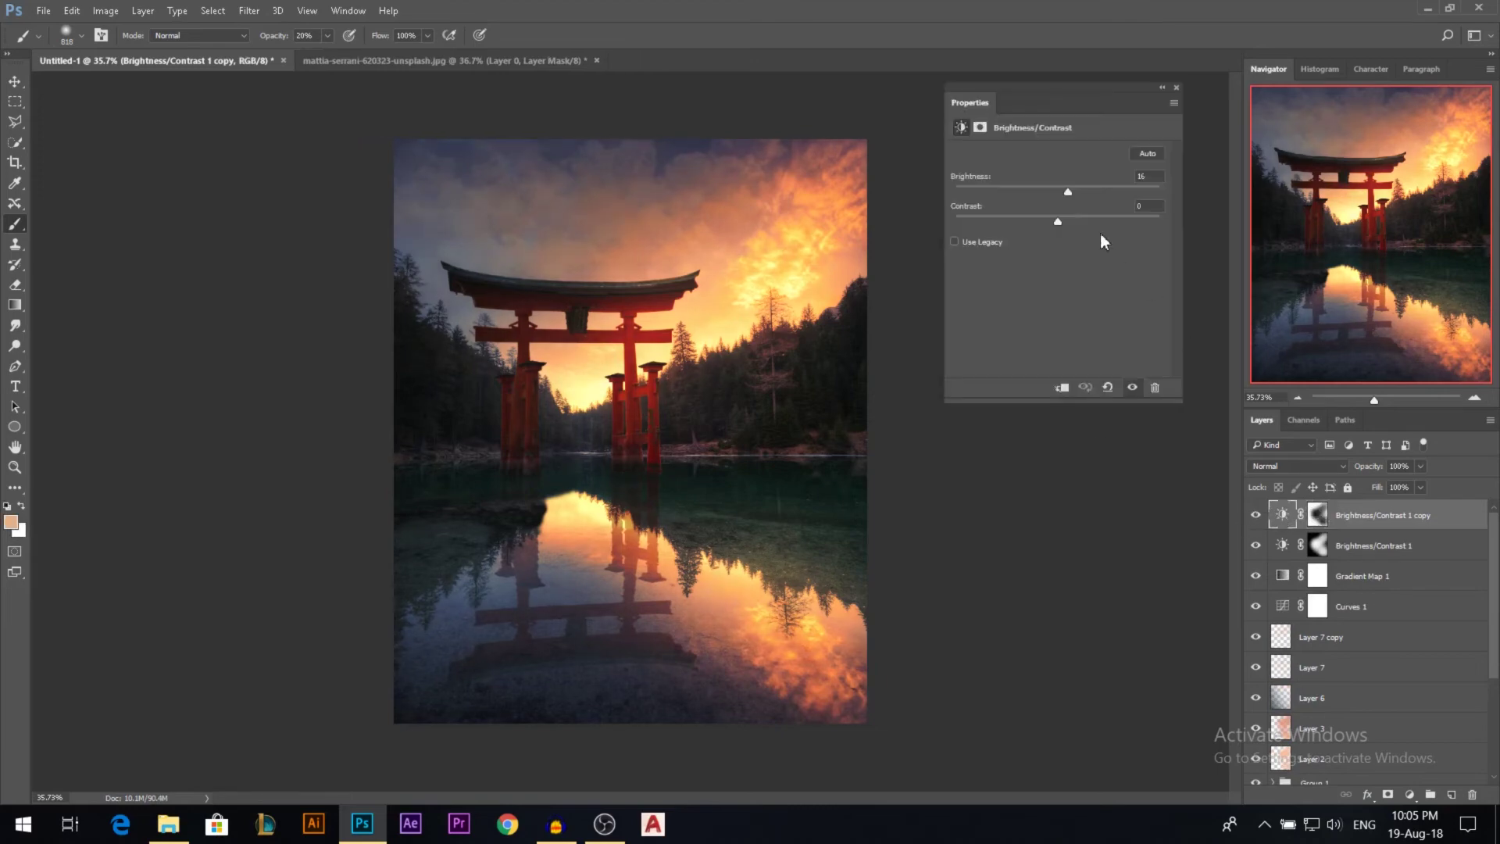
{"action": "left_click_drag", "start_coordinate": [1070, 190], "coordinate": [1043, 194]}
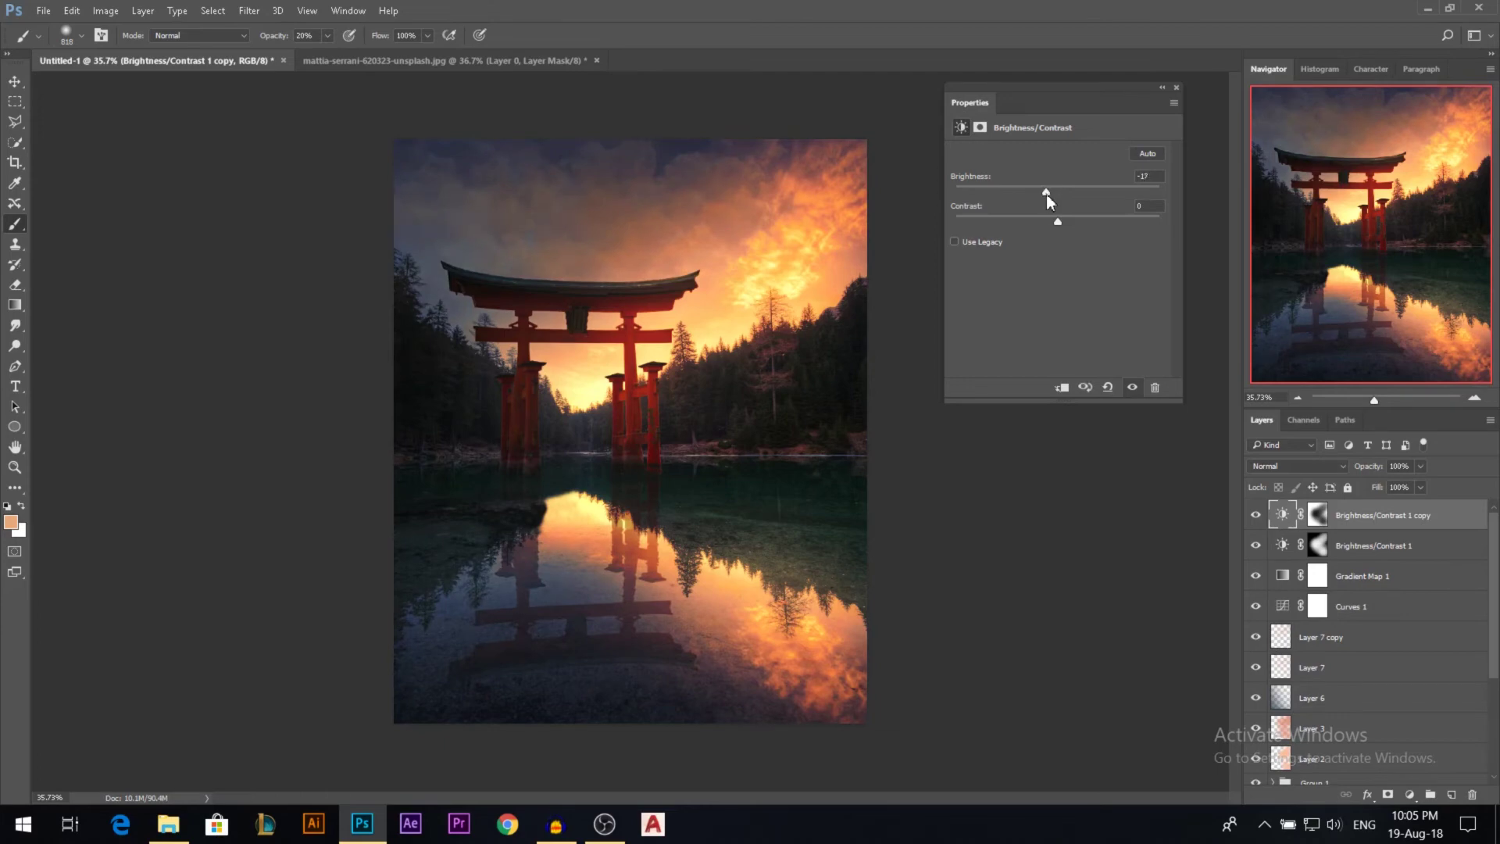
{"action": "left_click", "coordinate": [1177, 89]}
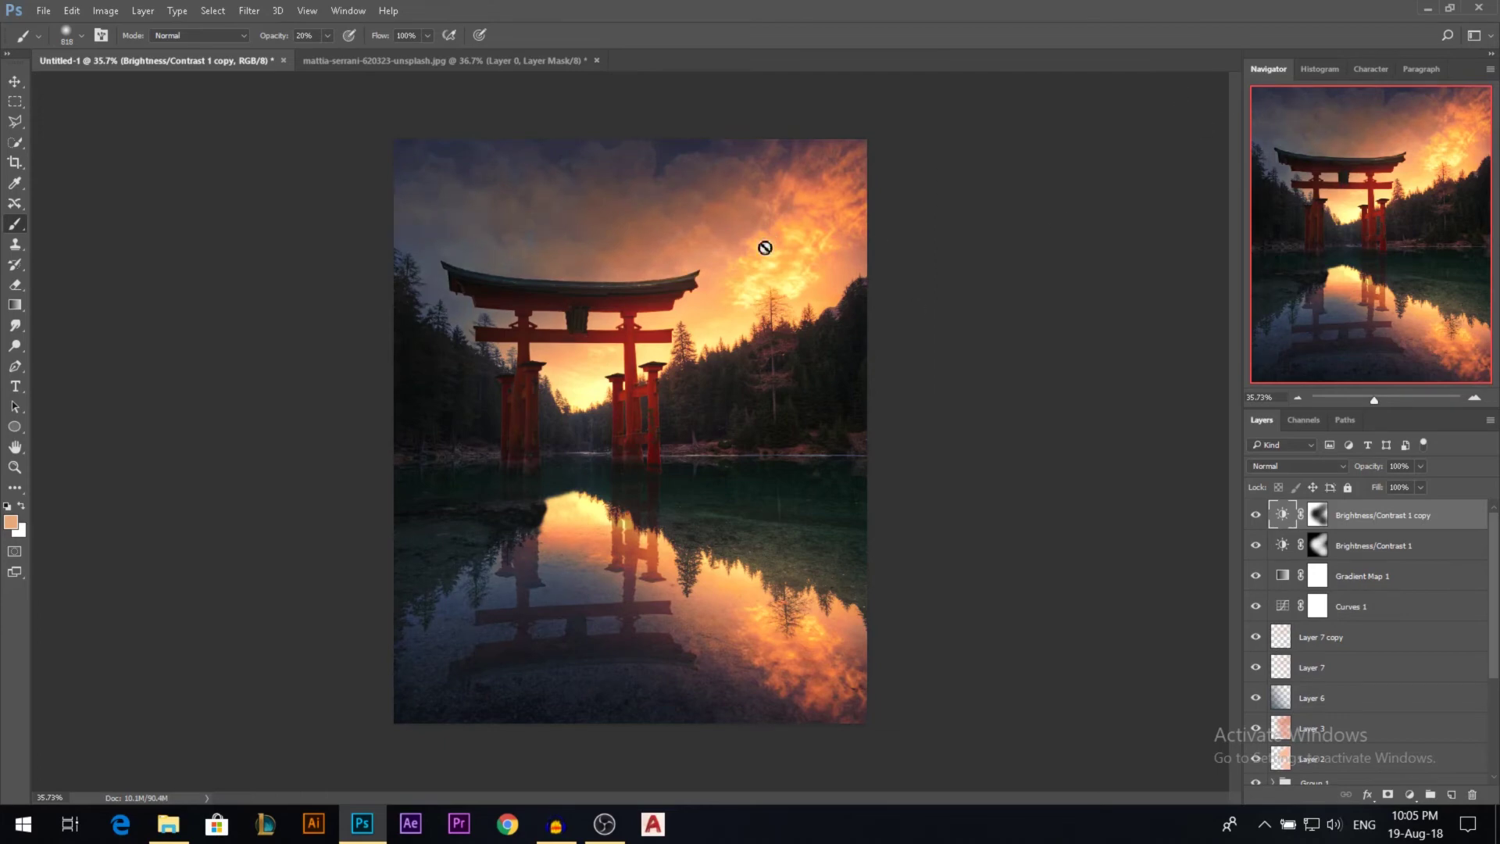
- Stamp all visible layers into a new merged layer on top and shift it up and to the right with the Move tool
{"action": "left_click", "coordinate": [14, 81]}
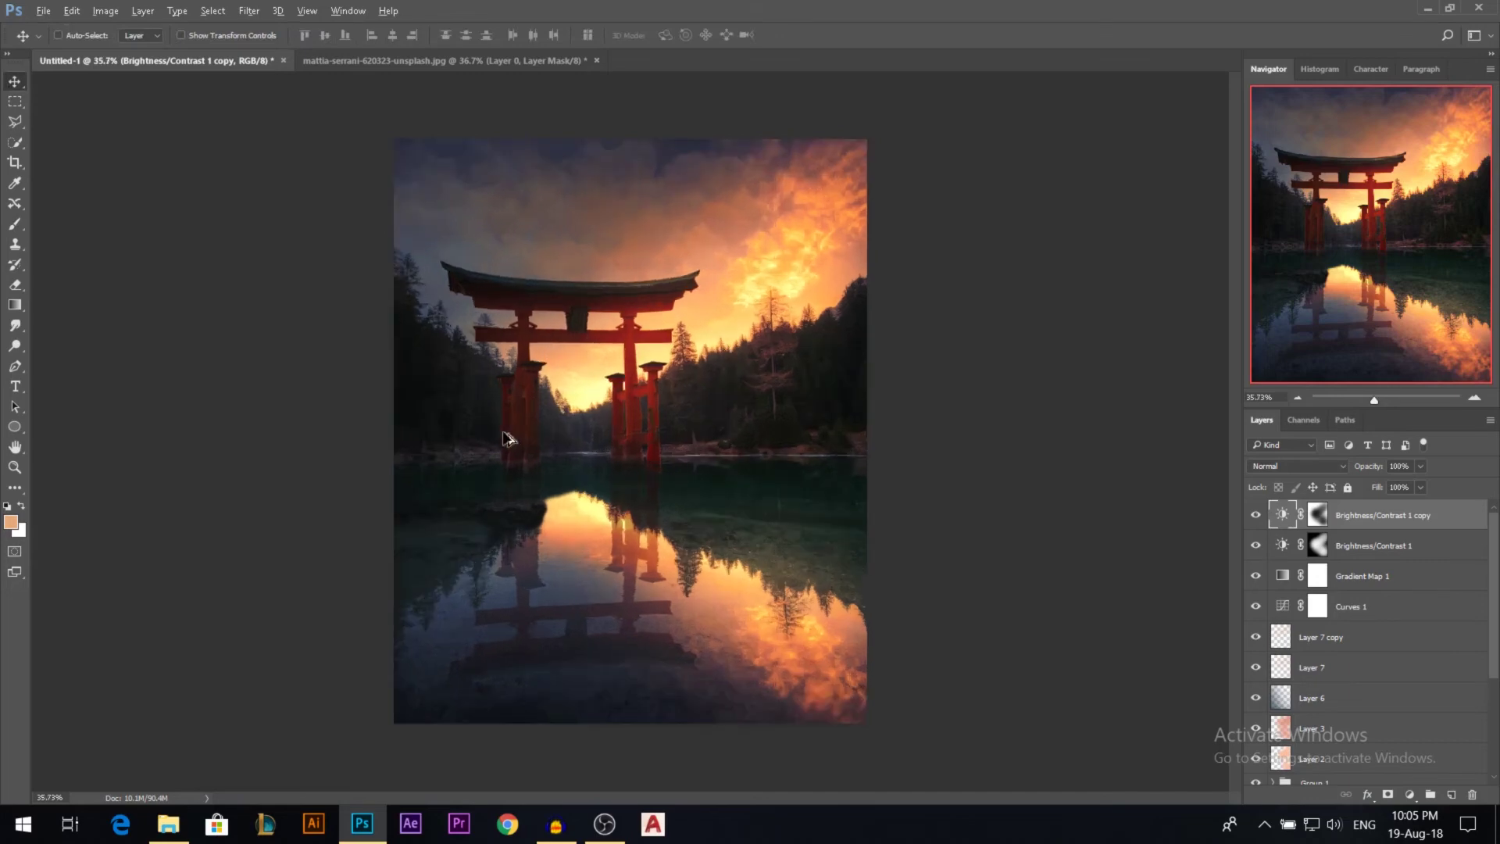
{"action": "scroll", "coordinate": [601, 493], "scroll_direction": "up", "scroll_amount": 1}
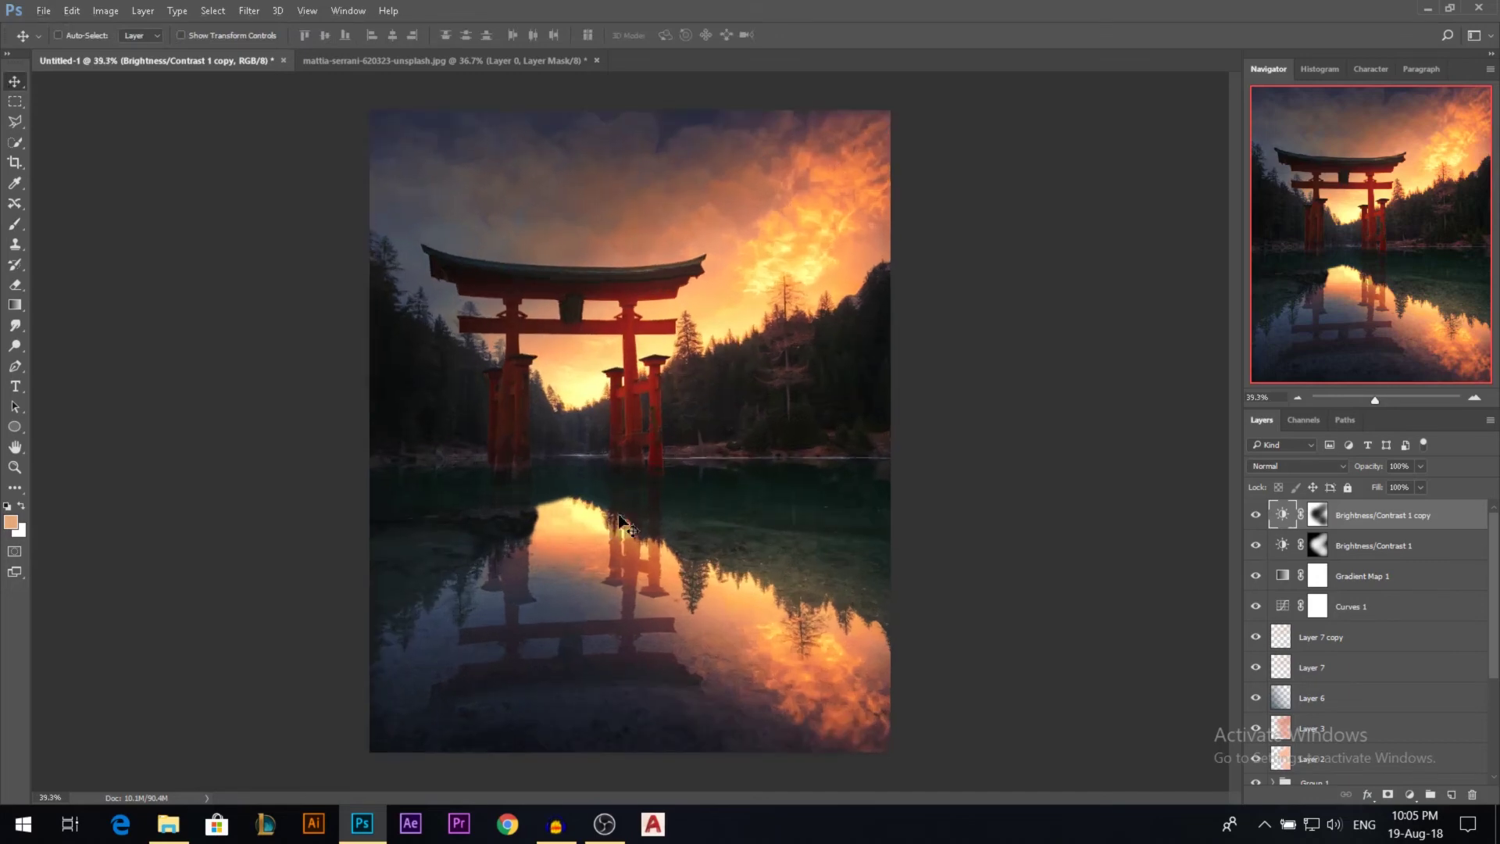
{"action": "key", "text": "ctrl"}
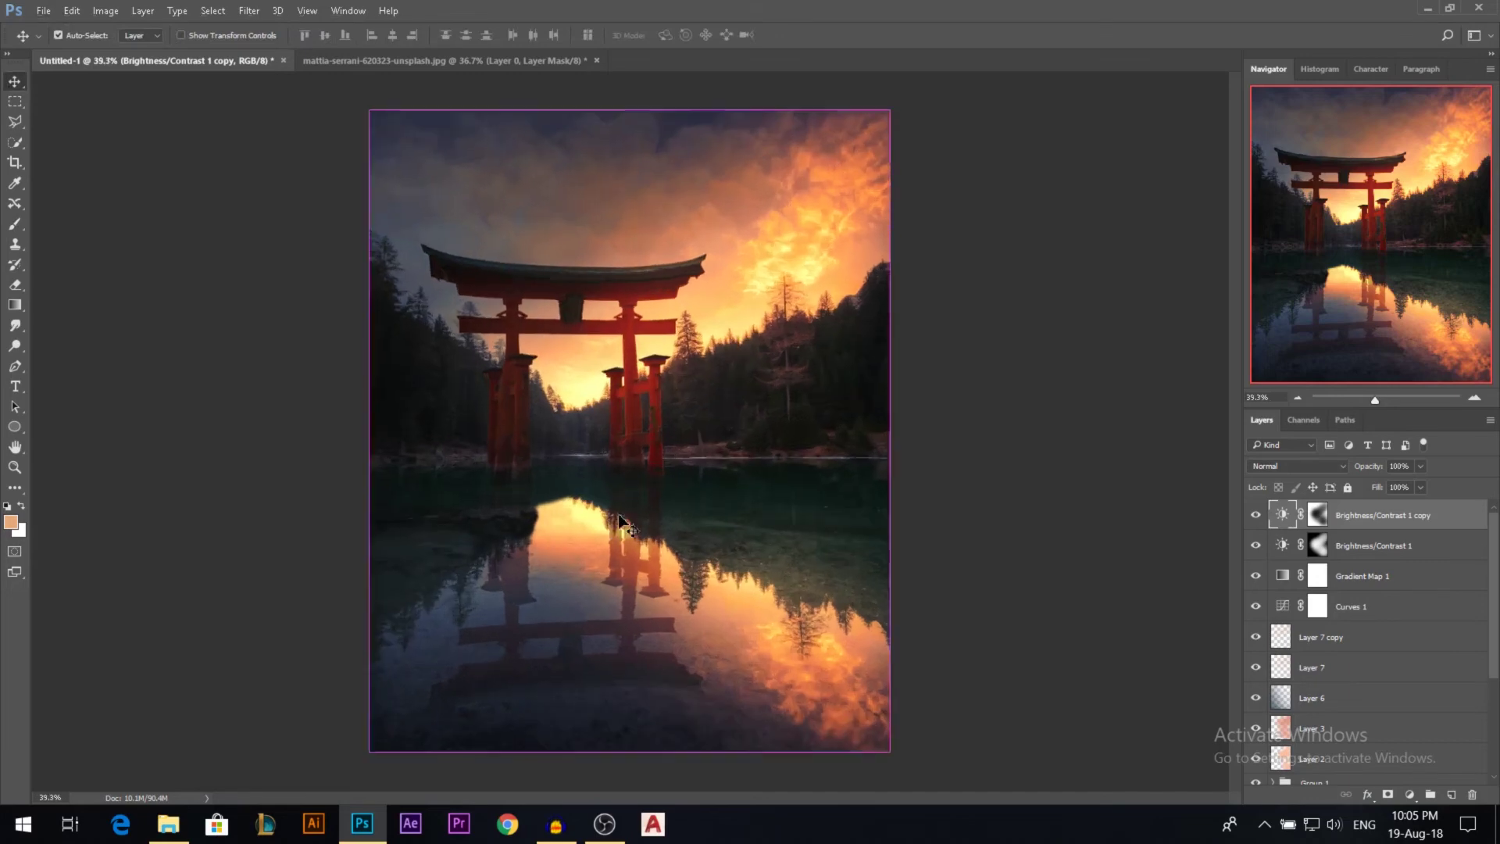
{"action": "key", "text": "ctrl+shift+alt+e"}
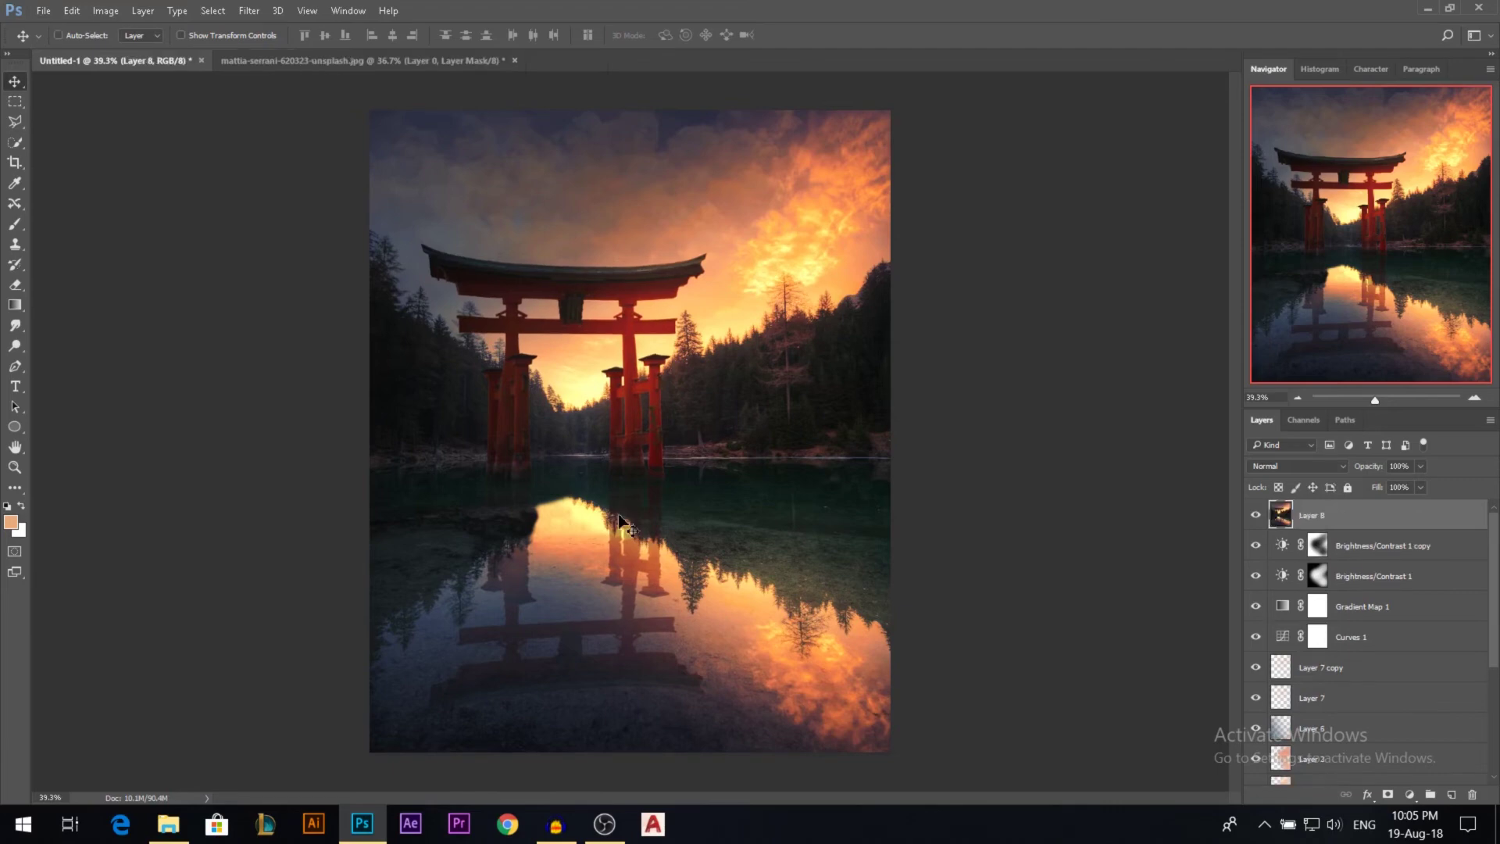
{"action": "left_click_drag", "start_coordinate": [610, 451], "coordinate": [661, 390]}
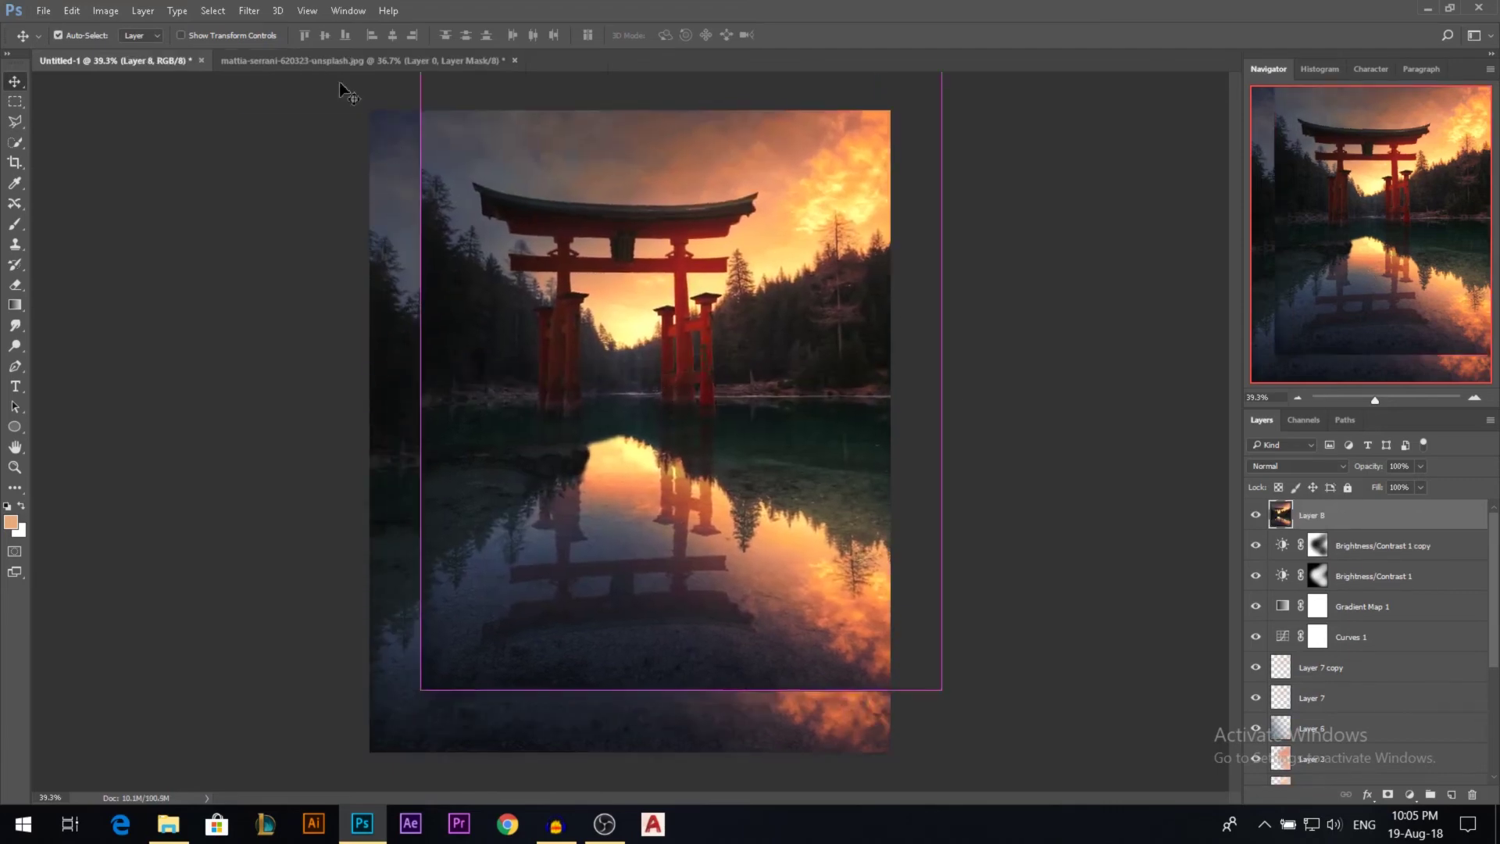
- Undo the merged layer's shift and set Dehaze to +6 and Post Crop Vignetting to -8 in the Camera Raw Filter
{"action": "key", "text": "ctrl+z"}
{"action": "left_click", "coordinate": [250, 11]}
{"action": "left_click", "coordinate": [290, 121]}
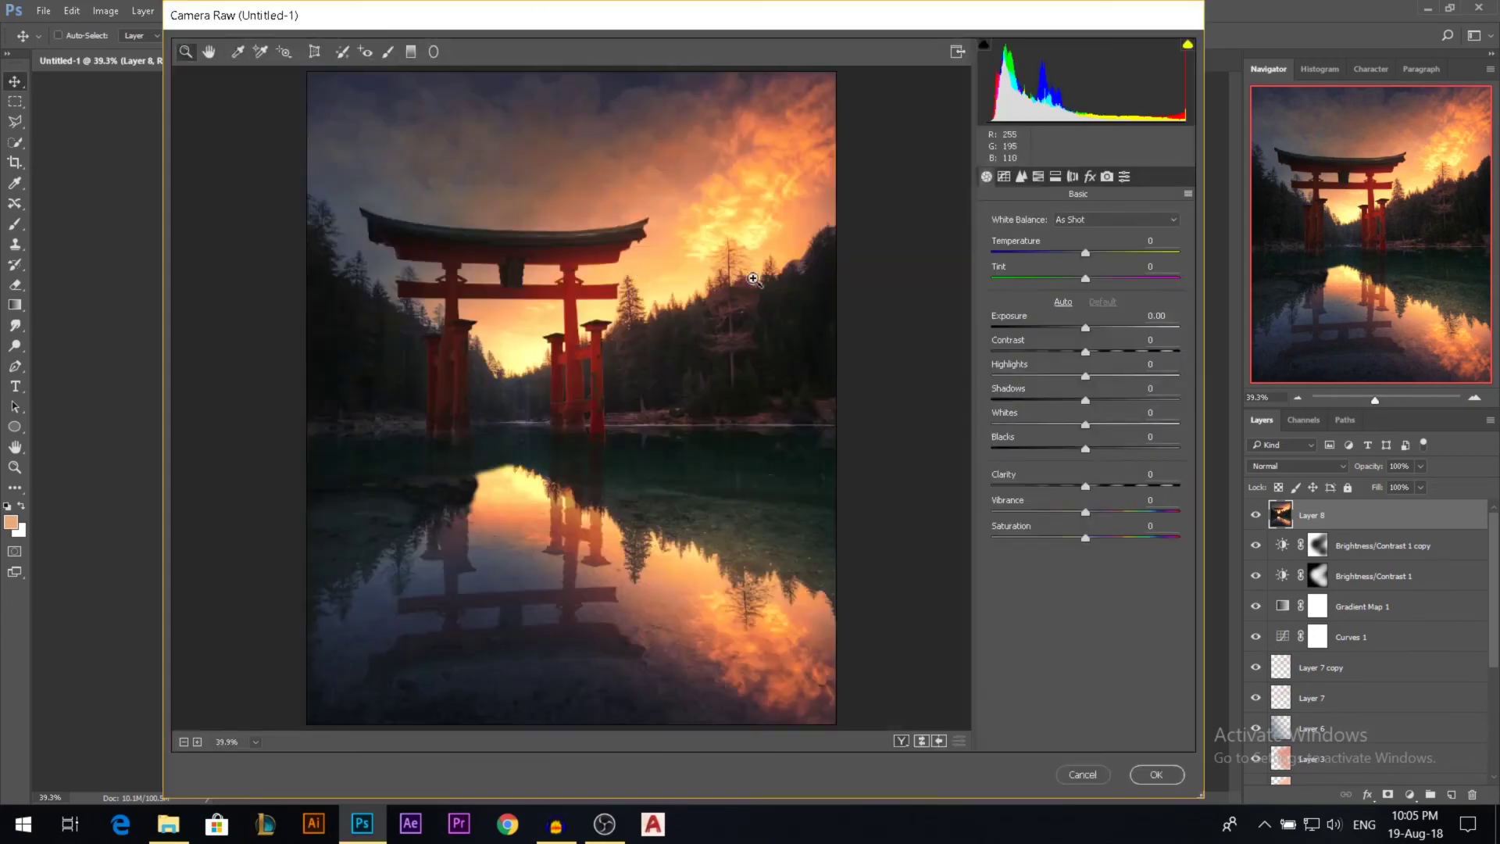
{"action": "left_click", "coordinate": [1090, 176]}
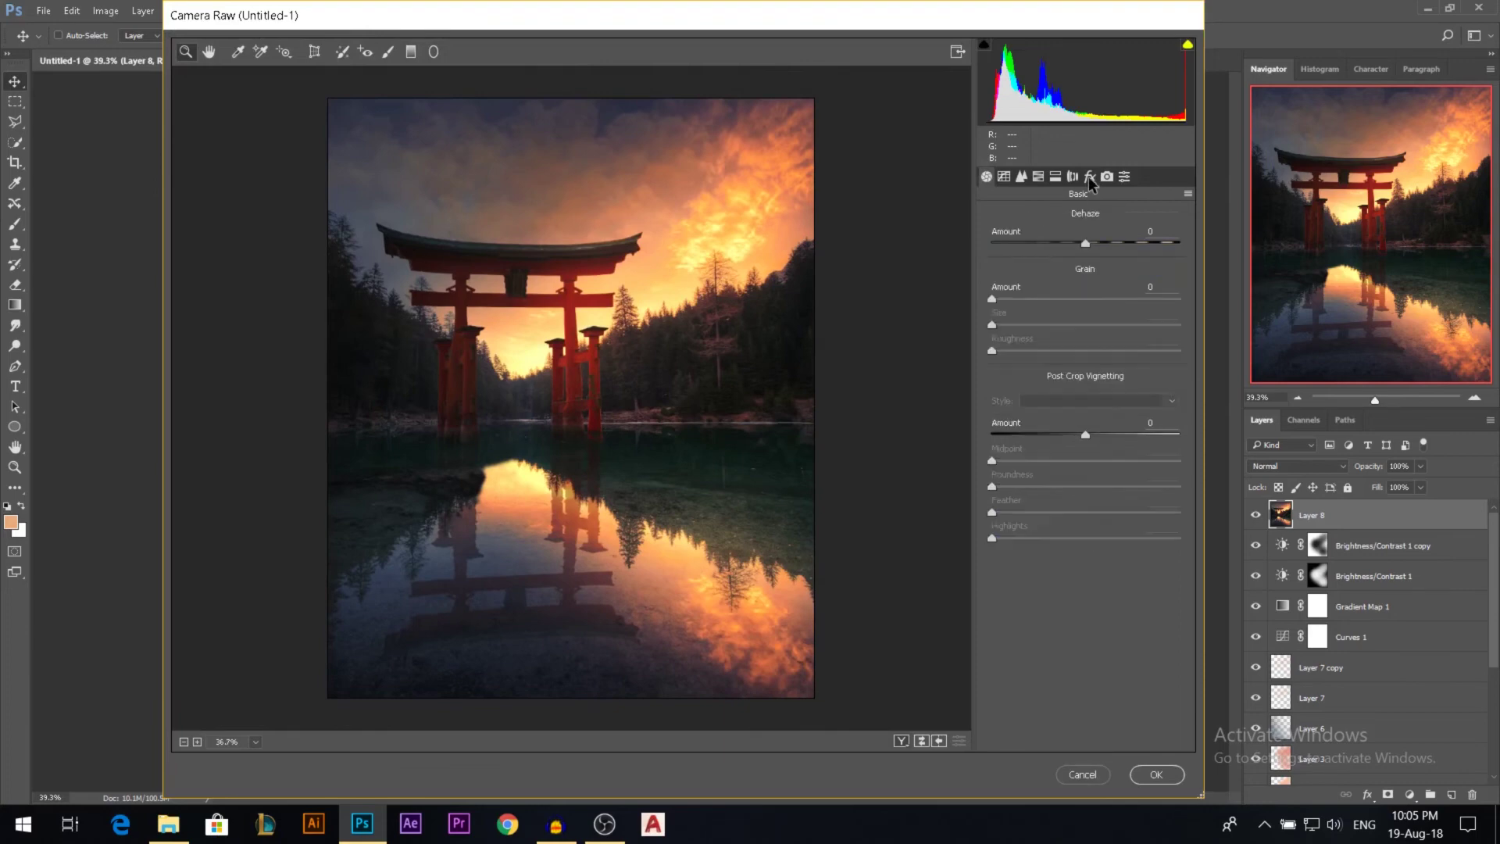
{"action": "mouse_move", "coordinate": [1085, 243]}
{"action": "left_mouse_down"}
{"action": "mouse_move", "coordinate": [1102, 238]}
{"action": "mouse_move", "coordinate": [1065, 238]}
{"action": "mouse_move", "coordinate": [1096, 236]}
{"action": "left_mouse_up"}
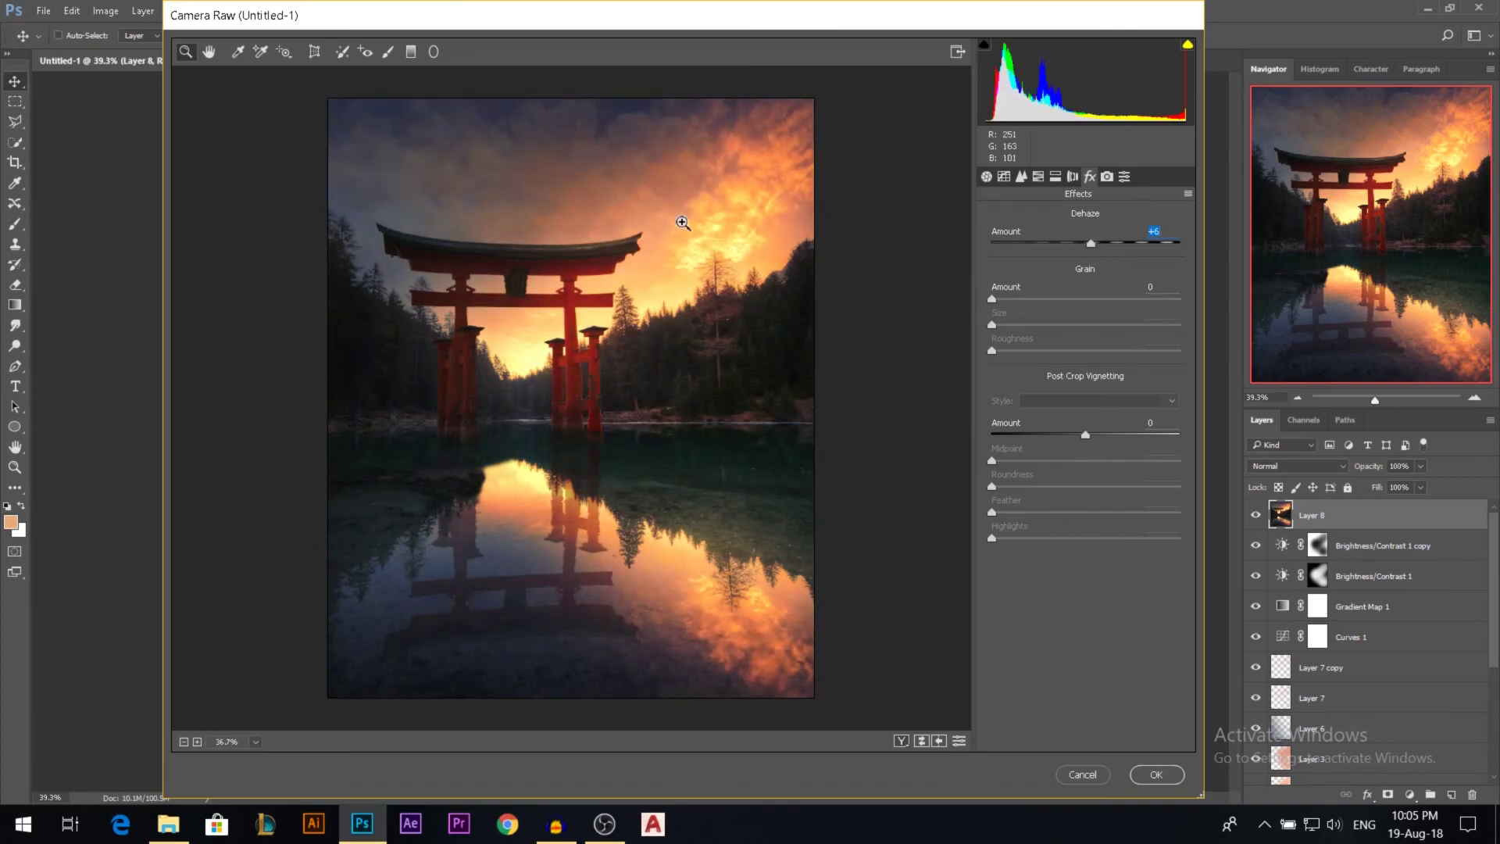
{"action": "left_click_drag", "start_coordinate": [1091, 424], "coordinate": [1083, 425]}
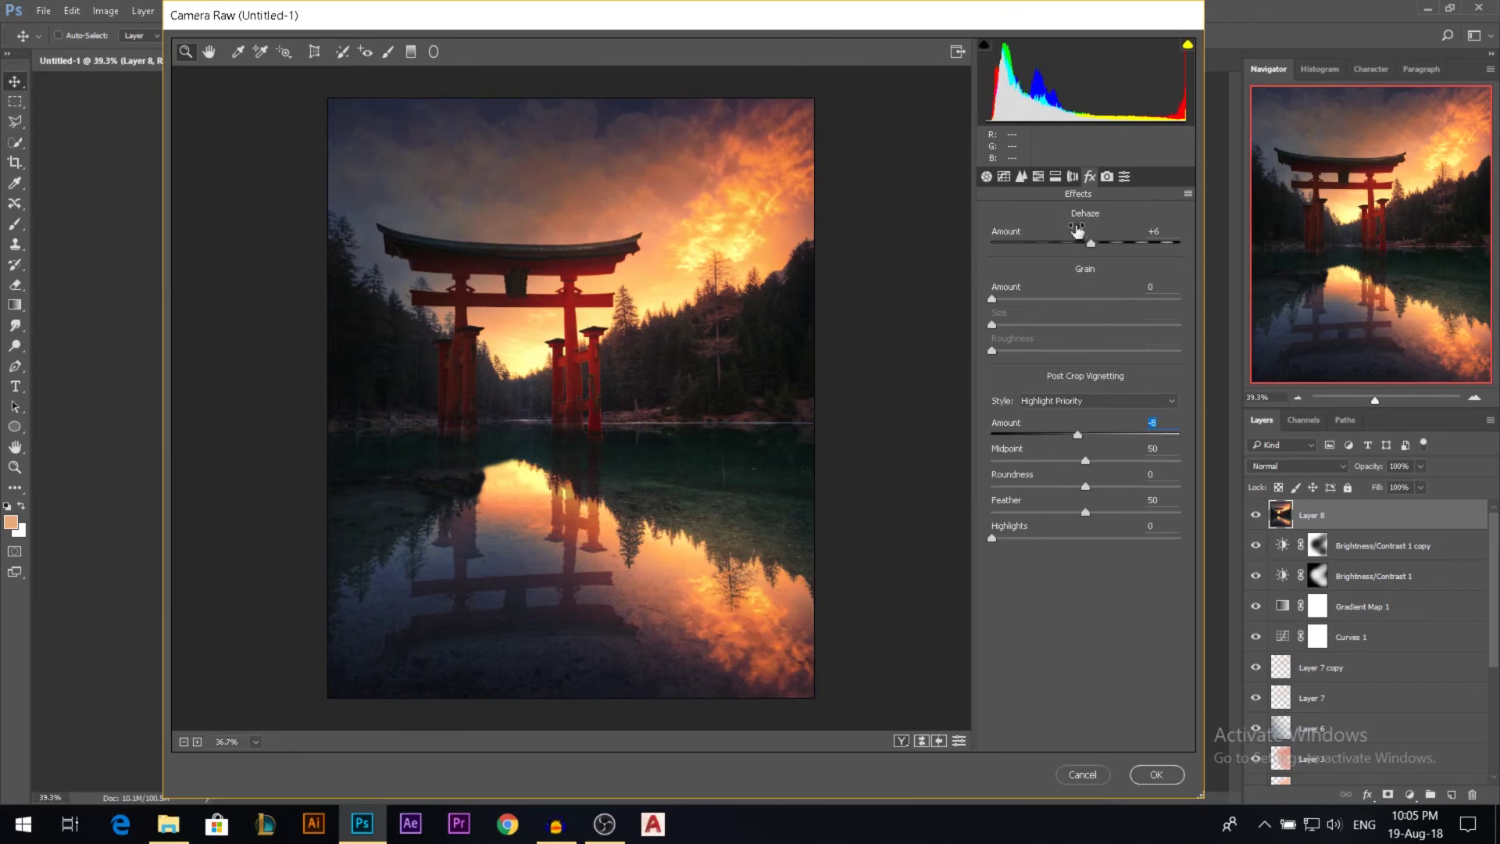
- Lower Clarity to -29 in the basic adjustments and apply the Camera Raw Filter to Layer 8
{"action": "left_click", "coordinate": [987, 176]}
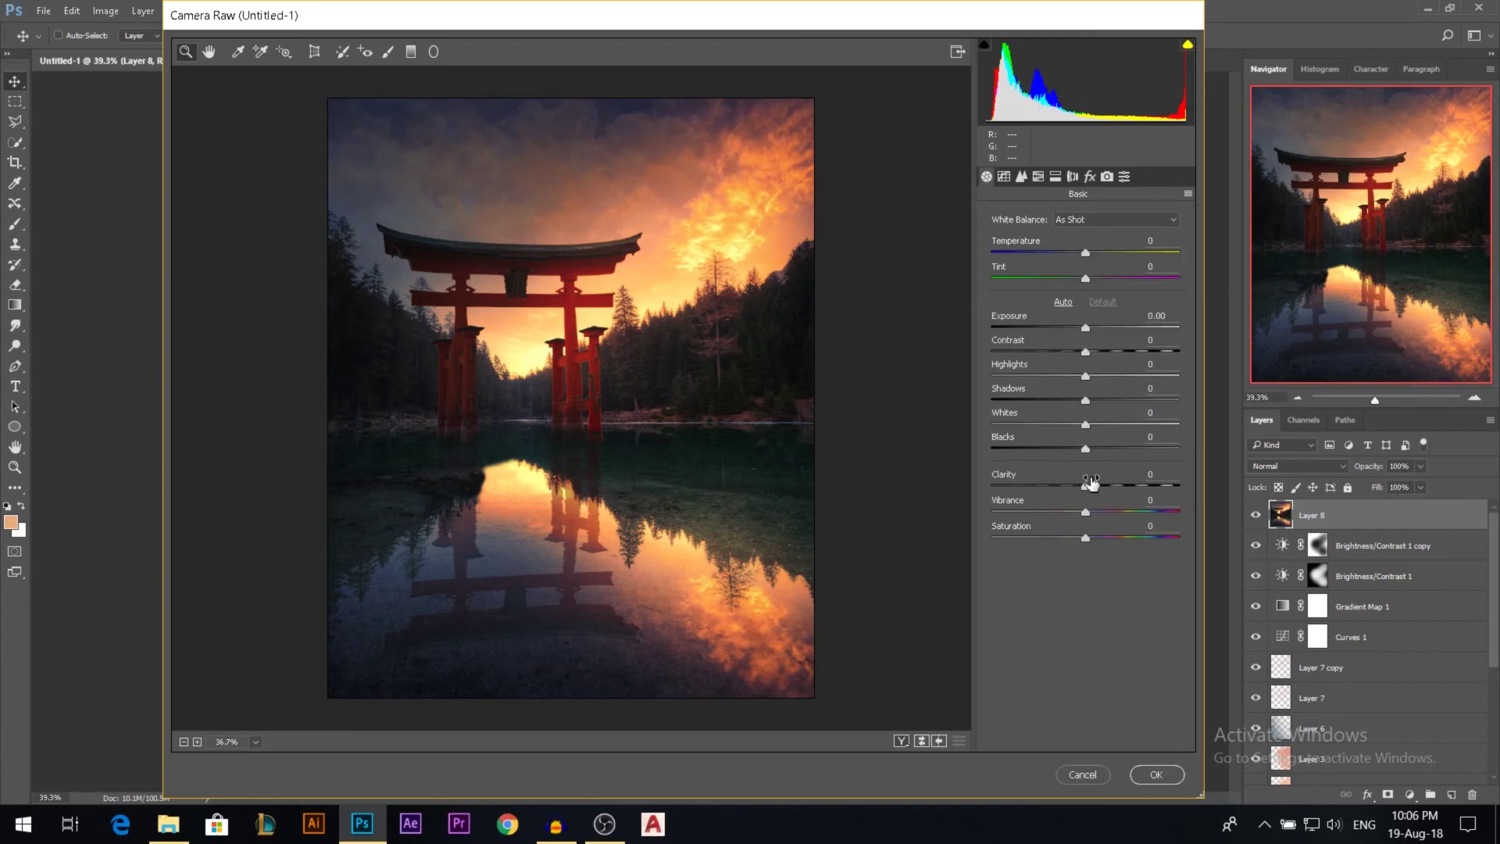
{"action": "left_click_drag", "start_coordinate": [1091, 480], "coordinate": [1077, 480]}
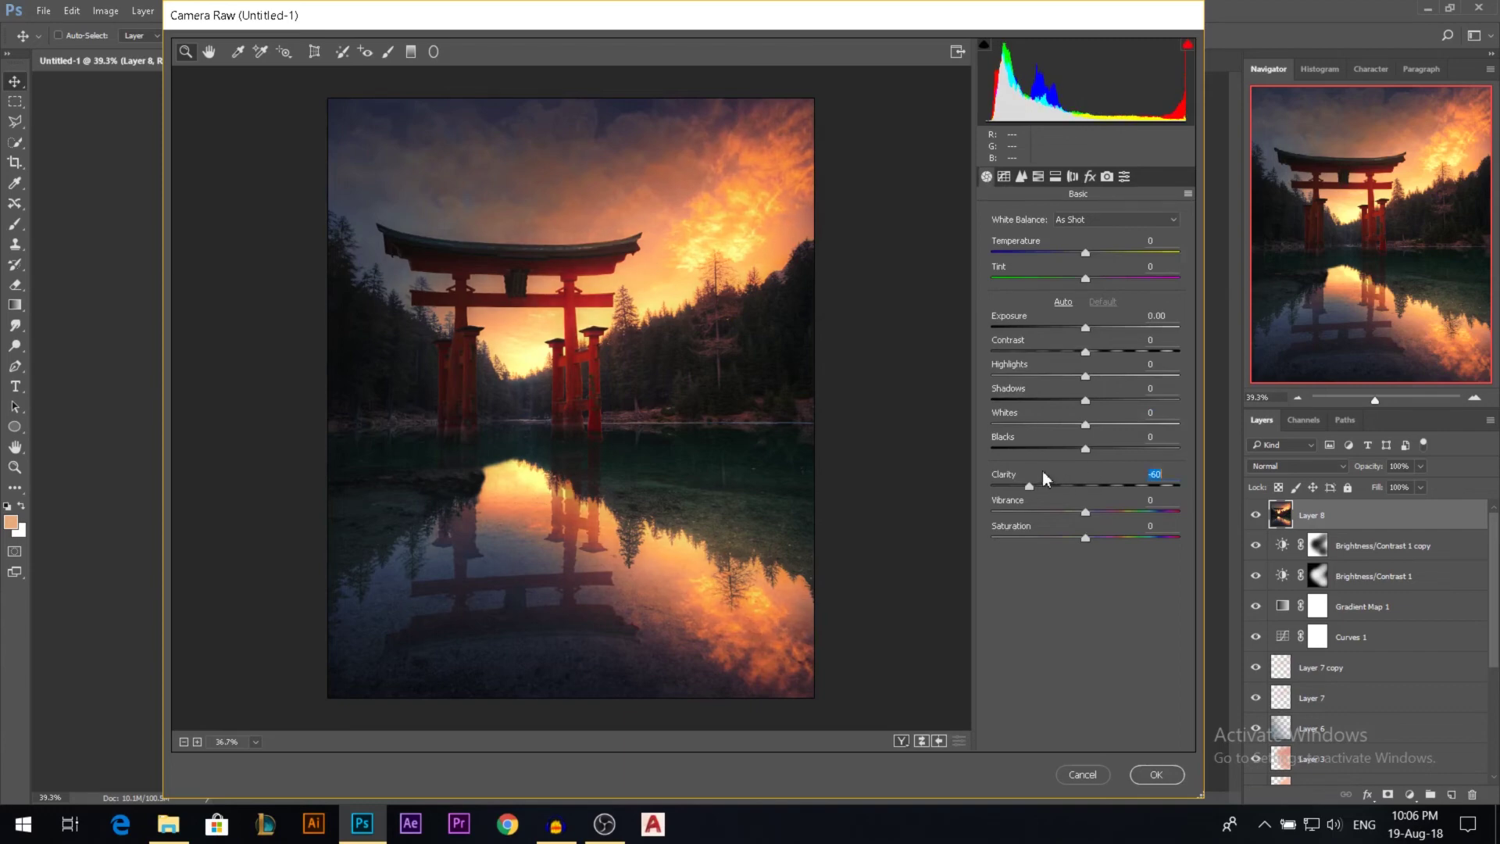
{"action": "scroll", "coordinate": [625, 350], "scroll_direction": "down", "scroll_amount": 3}
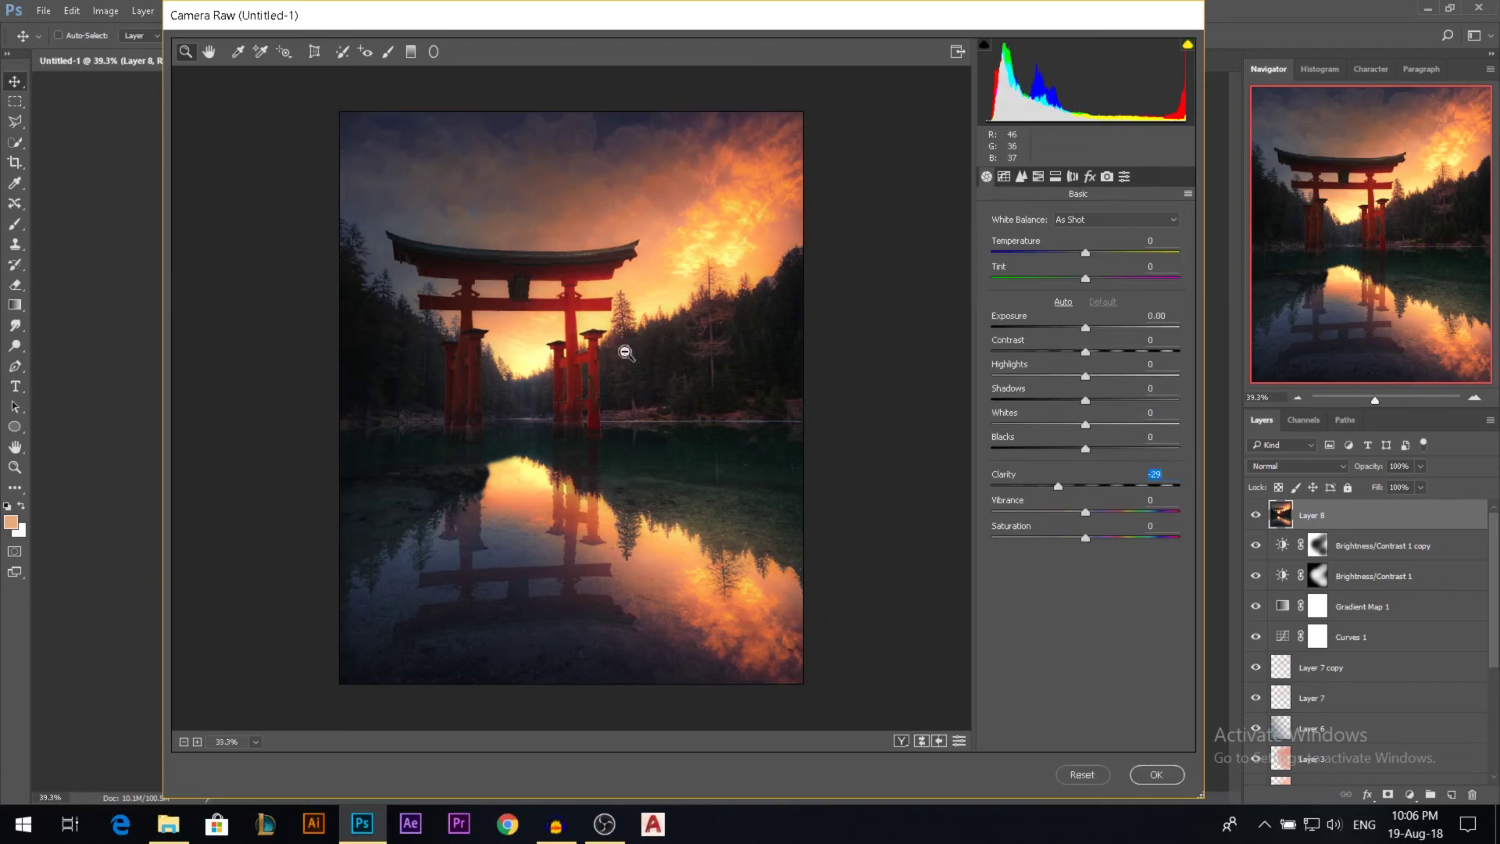
{"action": "left_click", "coordinate": [1157, 775]}
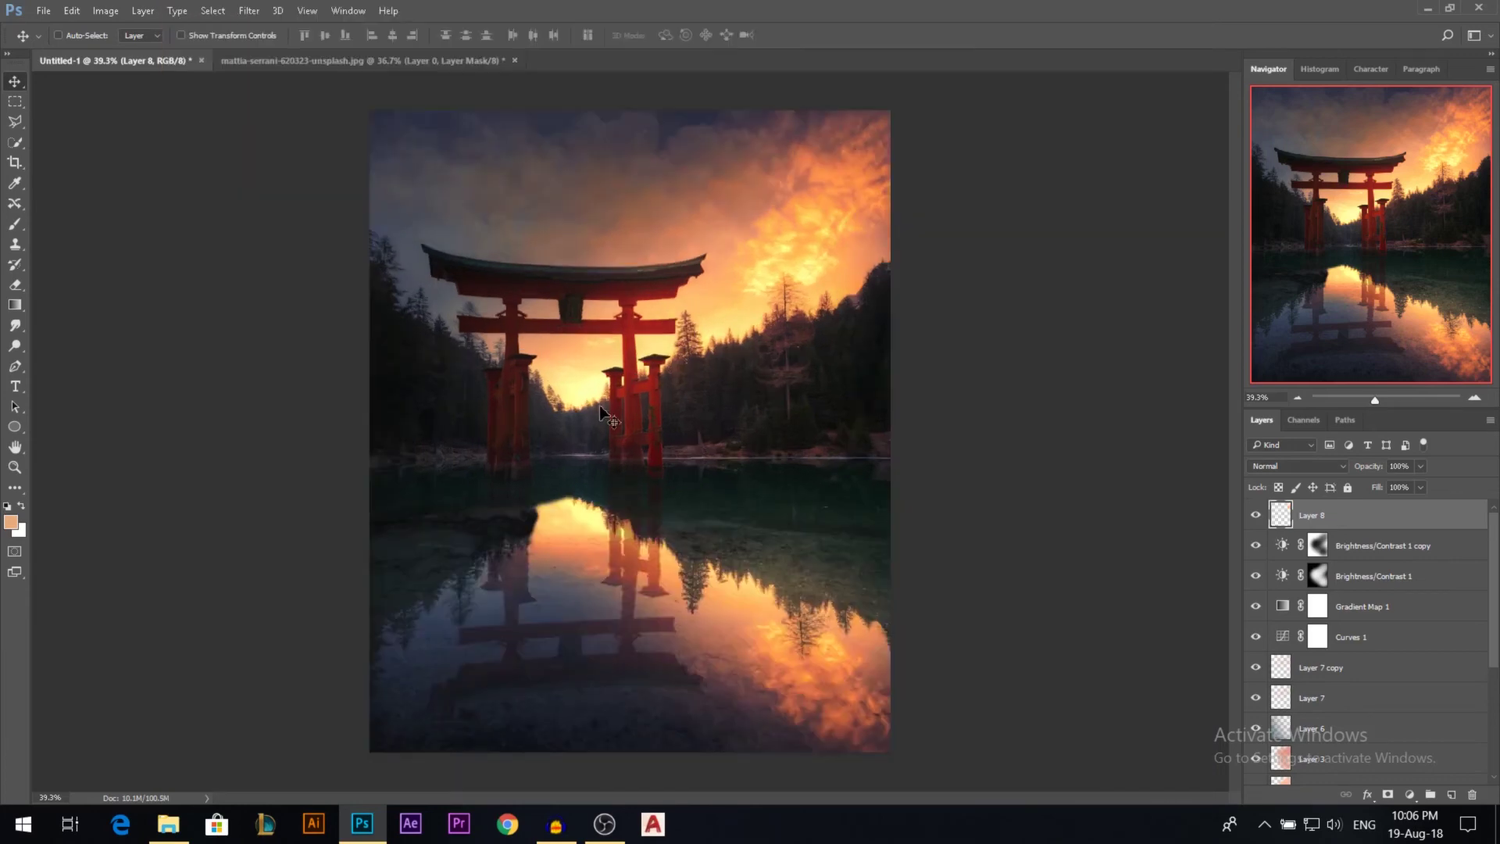
- Apply a Camera Raw Radial Filter around the torii gate with Clarity +22 and Sharpness +19
{"action": "left_click", "coordinate": [250, 10]}
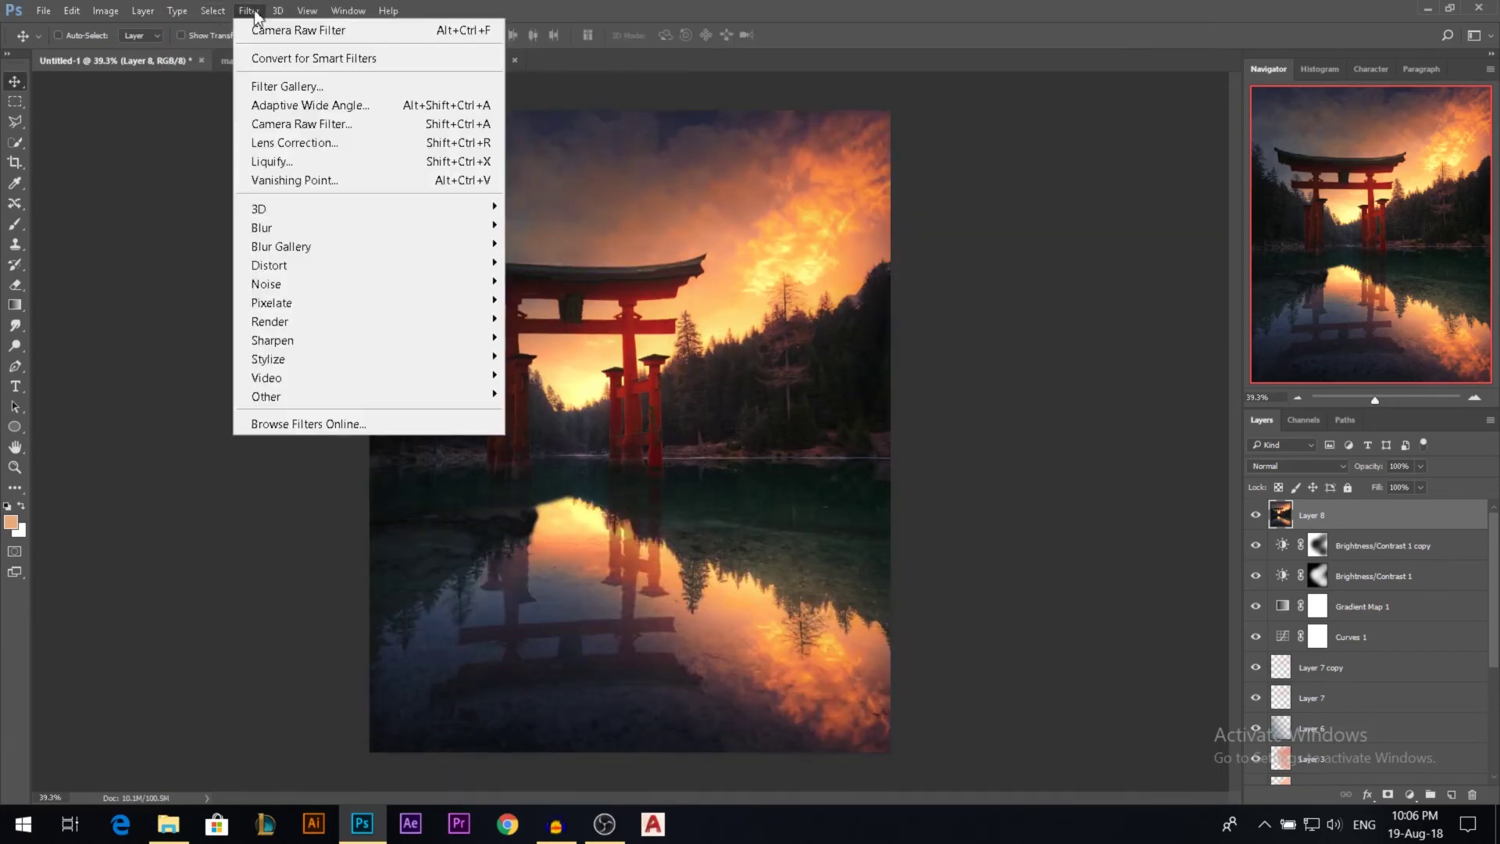
{"action": "left_click", "coordinate": [336, 124]}
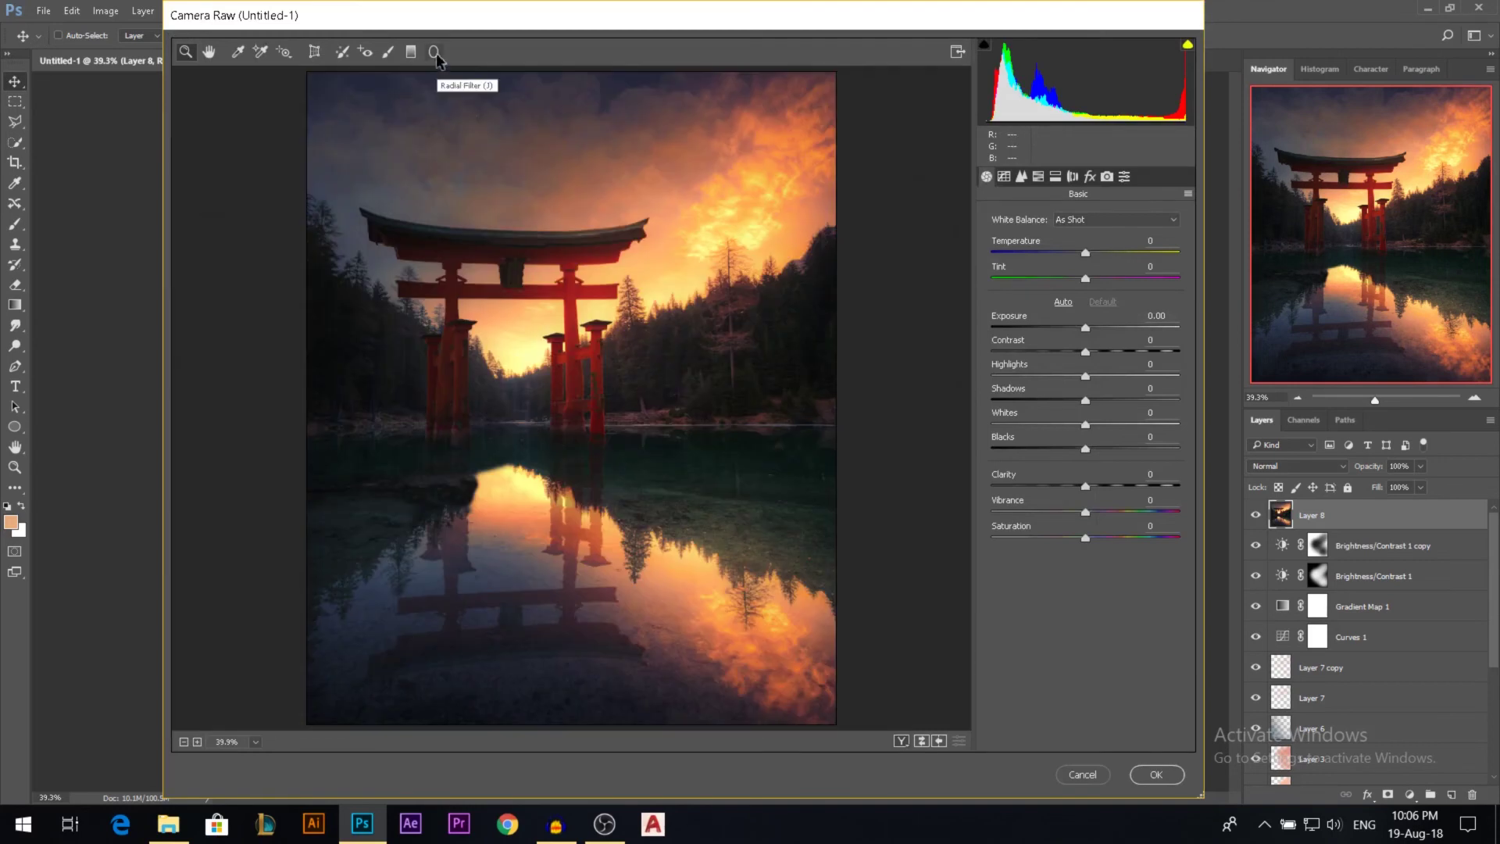
{"action": "left_click", "coordinate": [434, 53]}
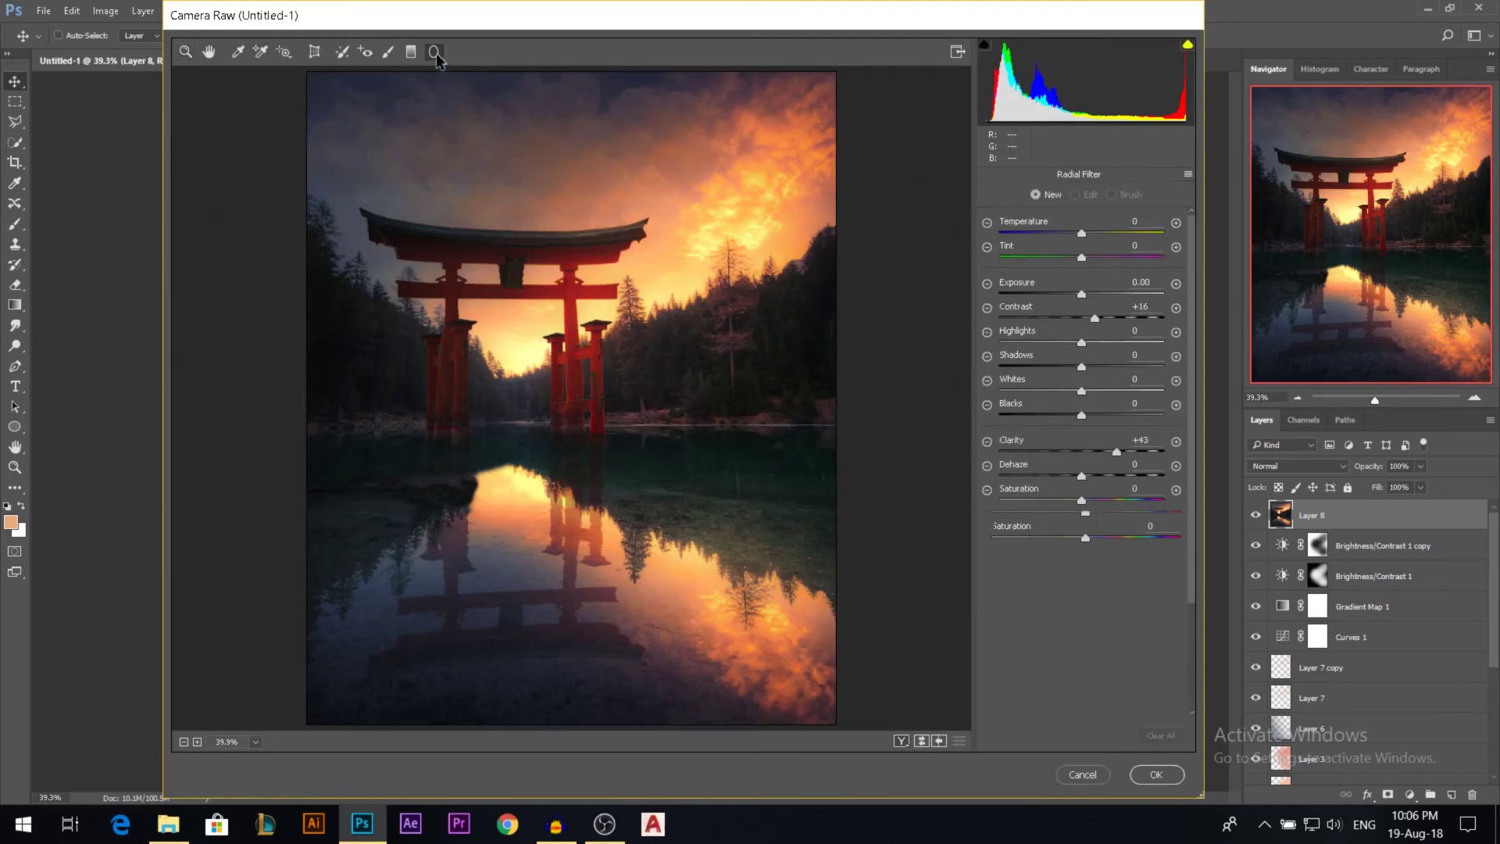
{"action": "left_click_drag", "start_coordinate": [1118, 454], "coordinate": [1101, 451]}
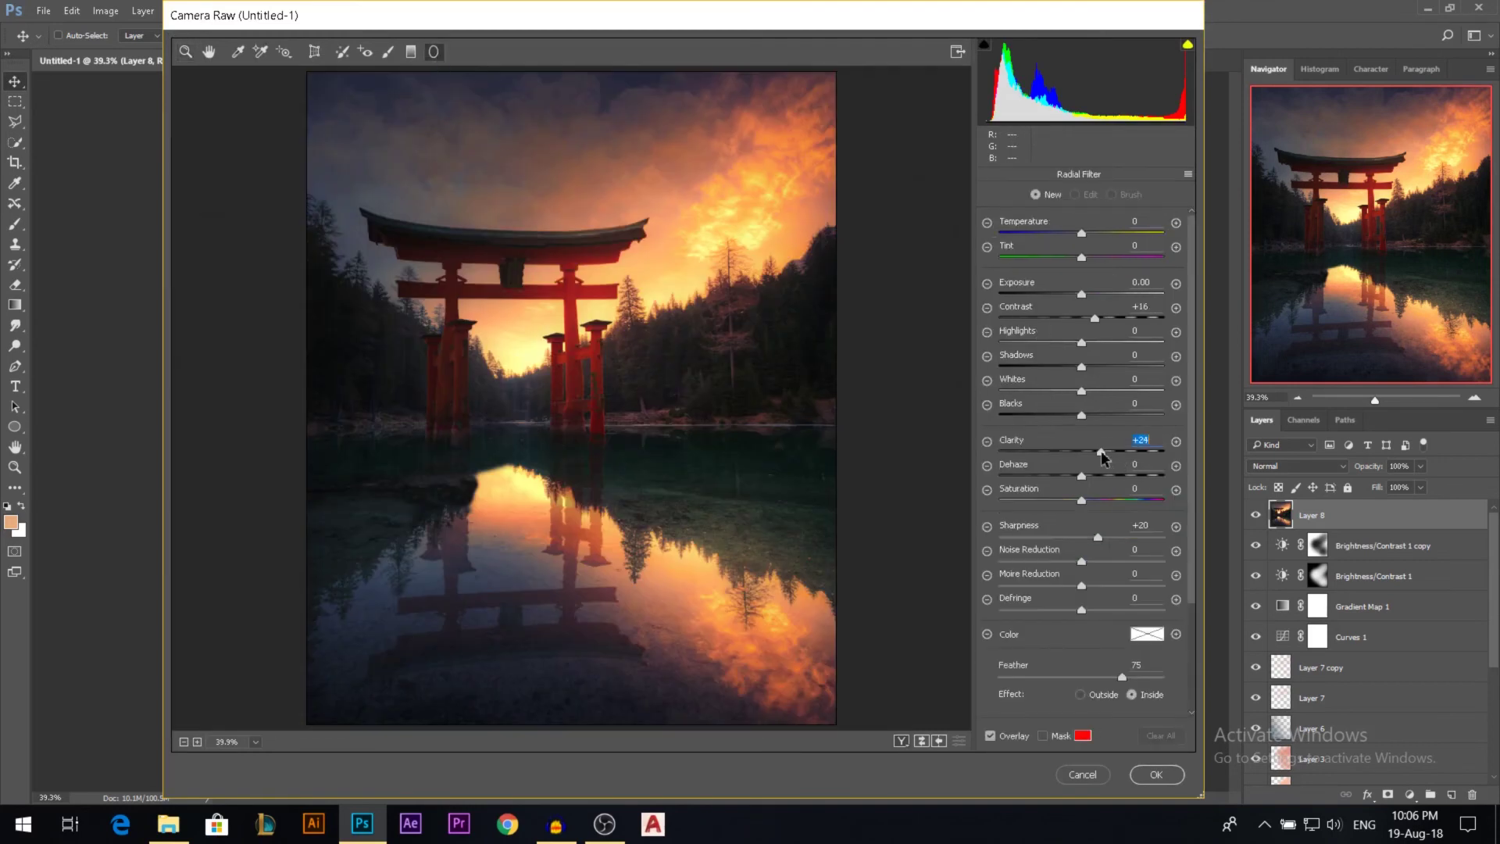
{"action": "left_click", "coordinate": [1097, 538]}
{"action": "left_click_drag", "start_coordinate": [511, 352], "coordinate": [618, 234]}
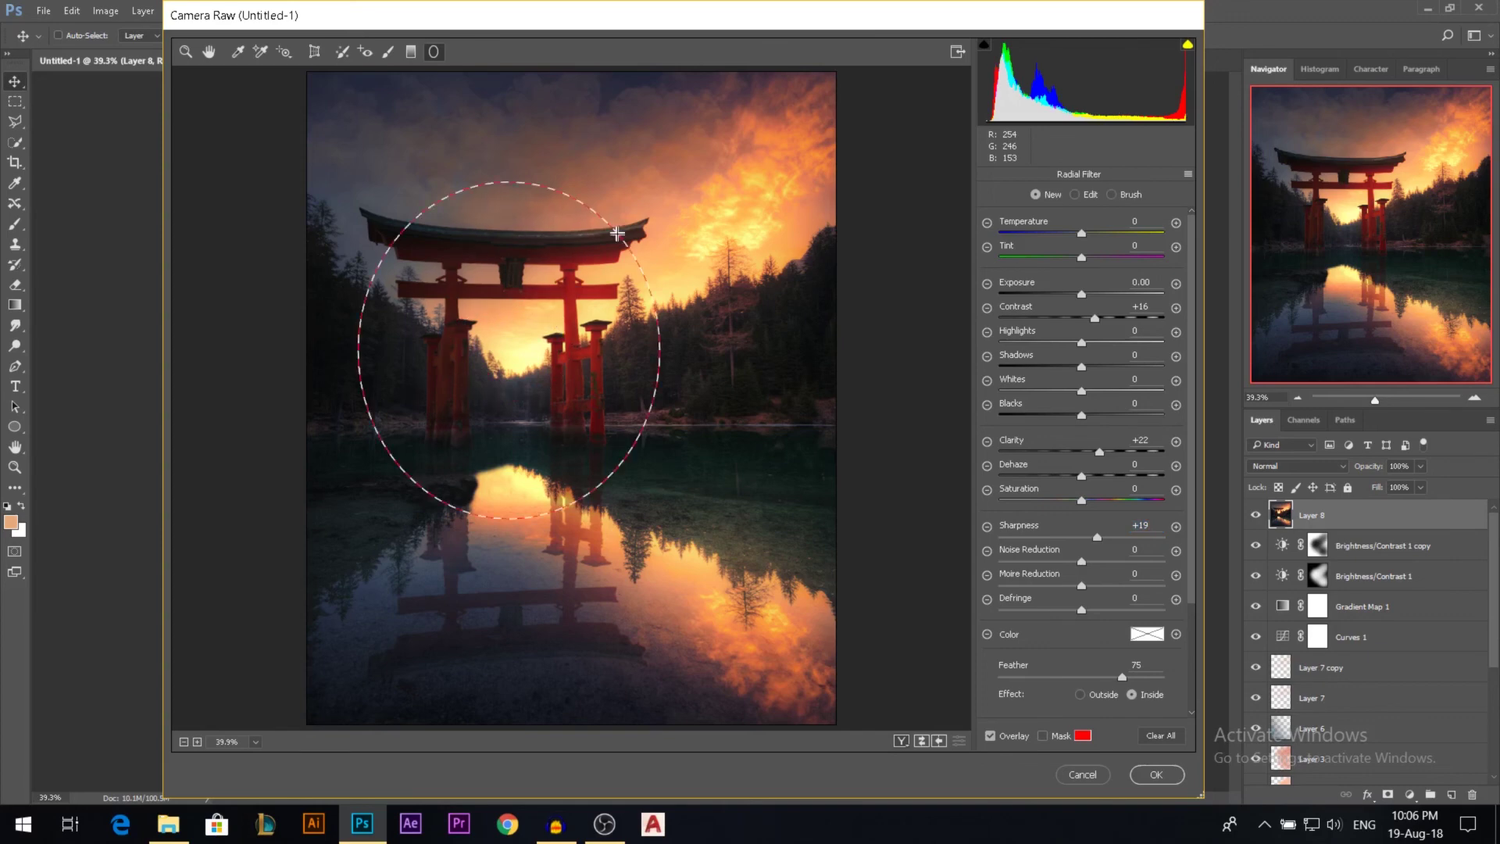
{"action": "left_click_drag", "start_coordinate": [617, 233], "coordinate": [618, 234]}
{"action": "key", "text": "Return"}
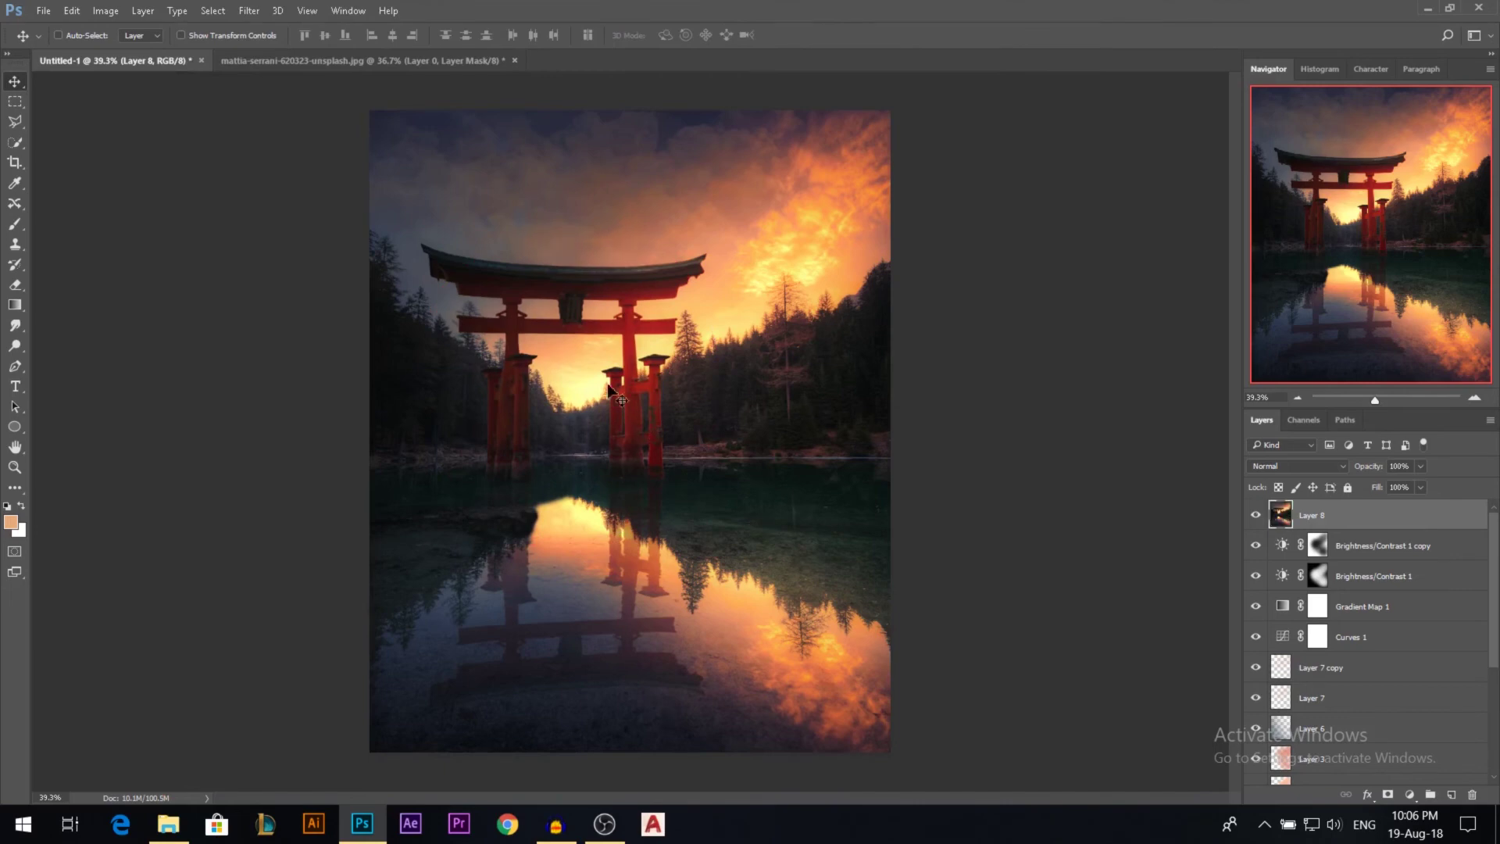
- Reopen the Camera Raw Filter on Layer 8 and try the Camera Calibration Blue Primary Hue at -100 and +100
{"action": "left_click", "coordinate": [250, 11]}
{"action": "left_click", "coordinate": [331, 126]}
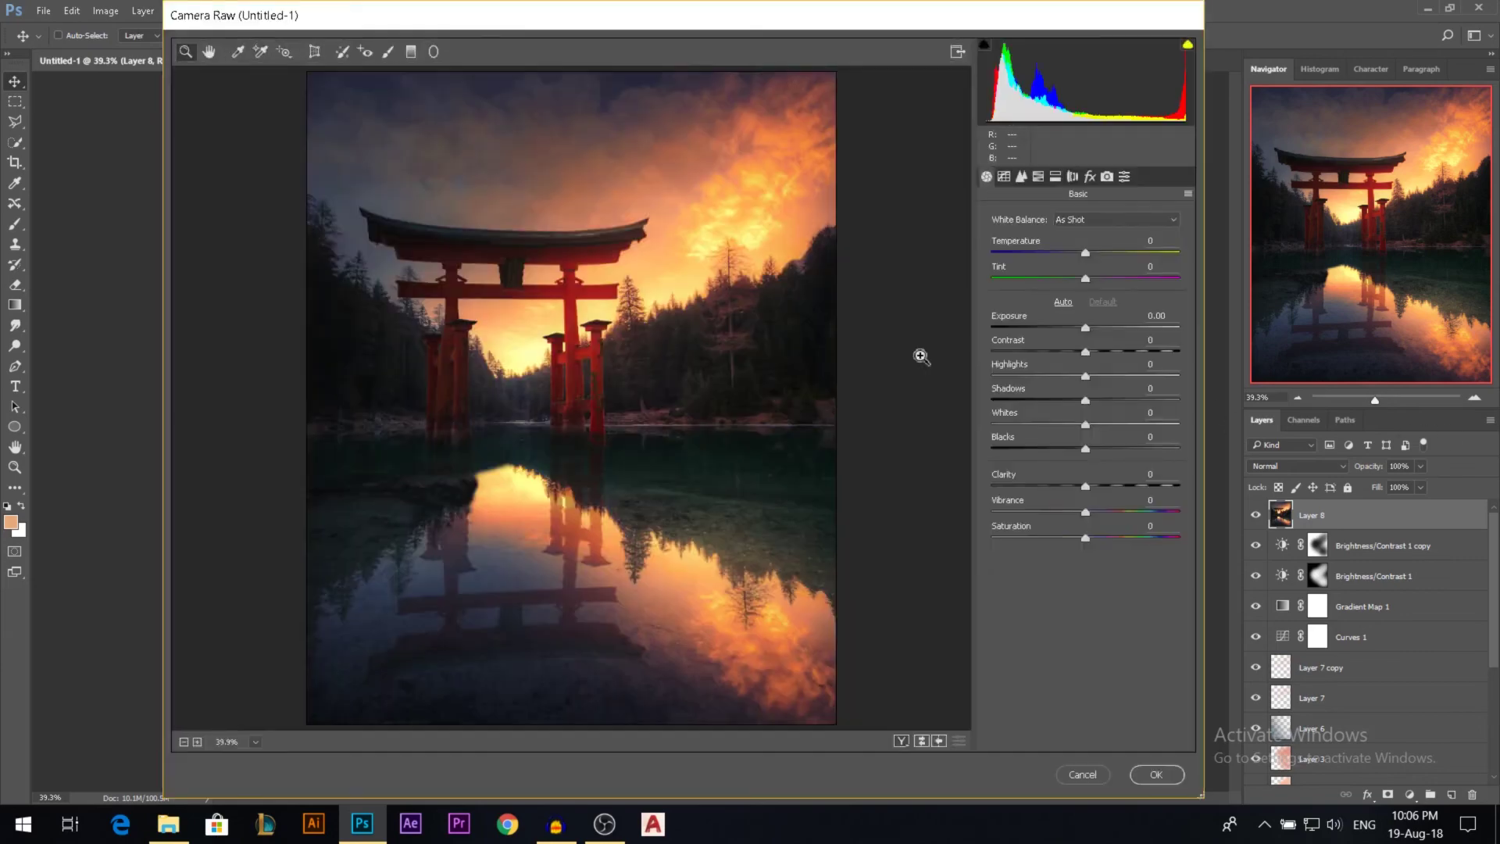
{"action": "left_click", "coordinate": [1107, 177]}
{"action": "left_click", "coordinate": [664, 348], "text": "alt"}
{"action": "scroll", "coordinate": [652, 346], "scroll_direction": "down", "scroll_amount": 8}
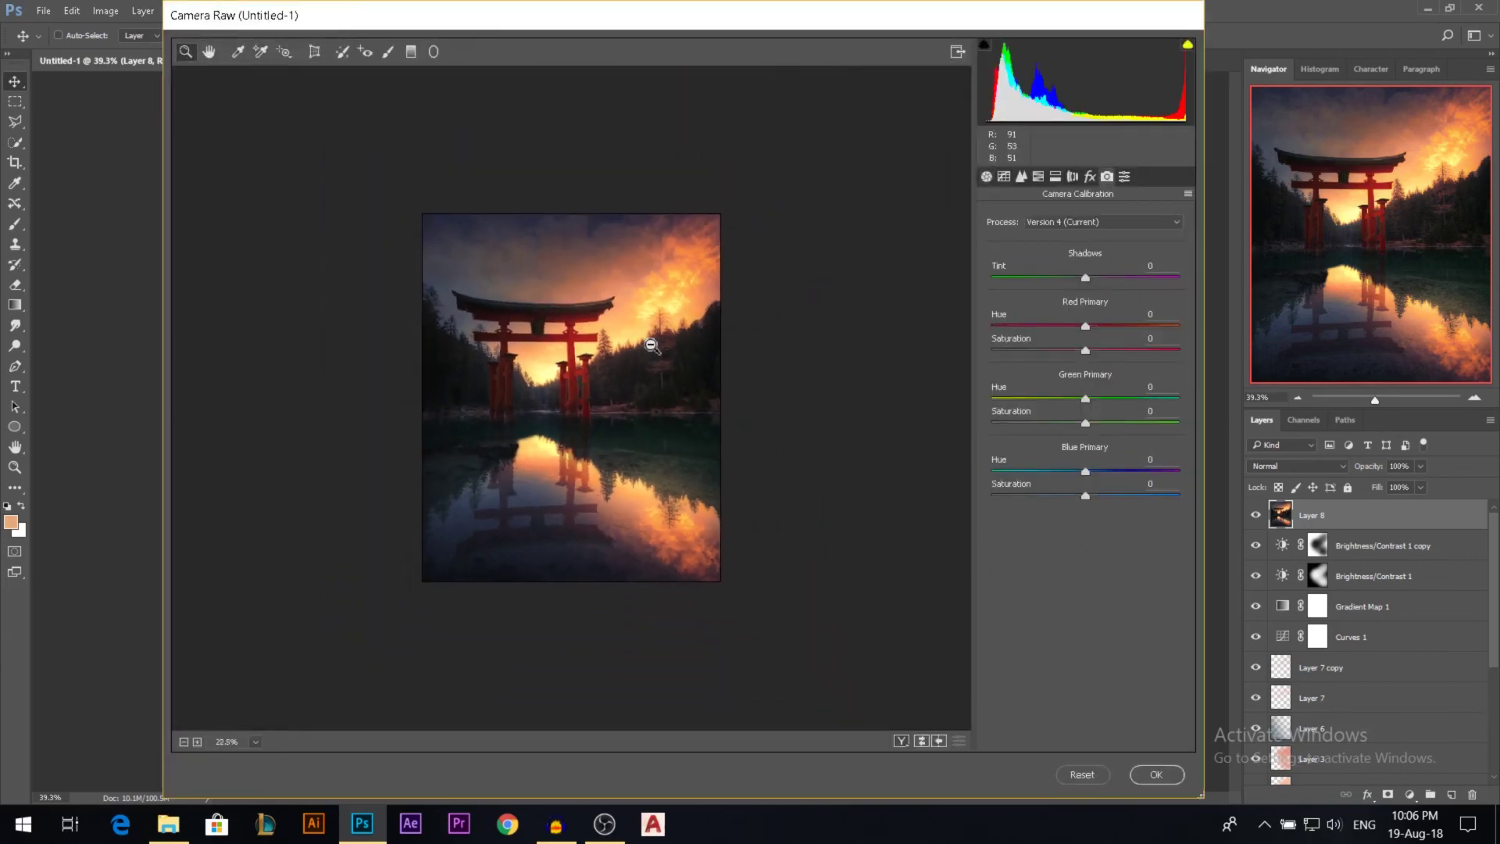
{"action": "left_click_drag", "start_coordinate": [1094, 467], "coordinate": [961, 462]}
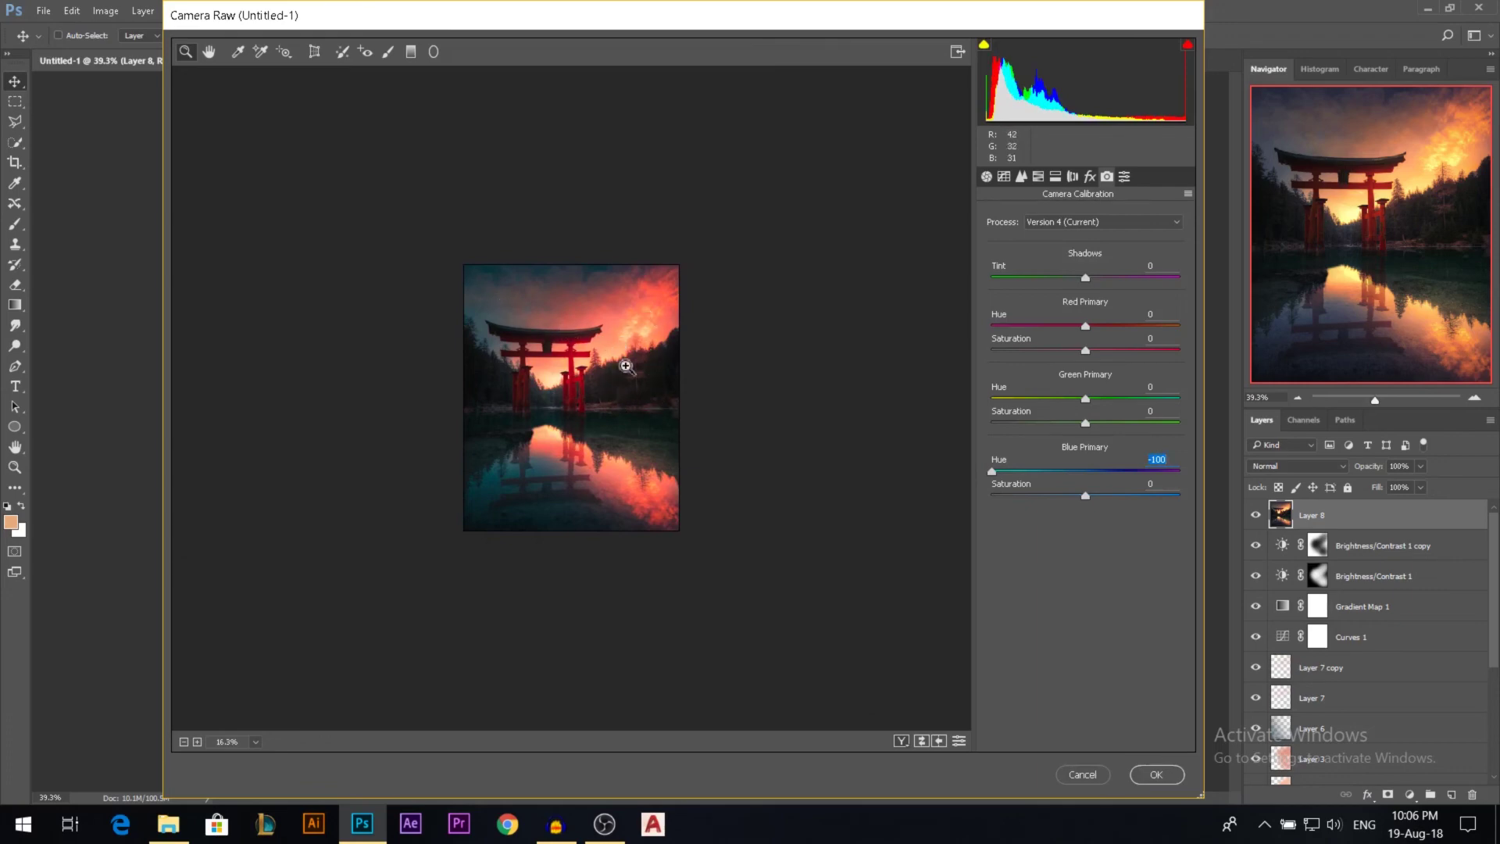
{"action": "left_click_drag", "start_coordinate": [997, 461], "coordinate": [1188, 460]}
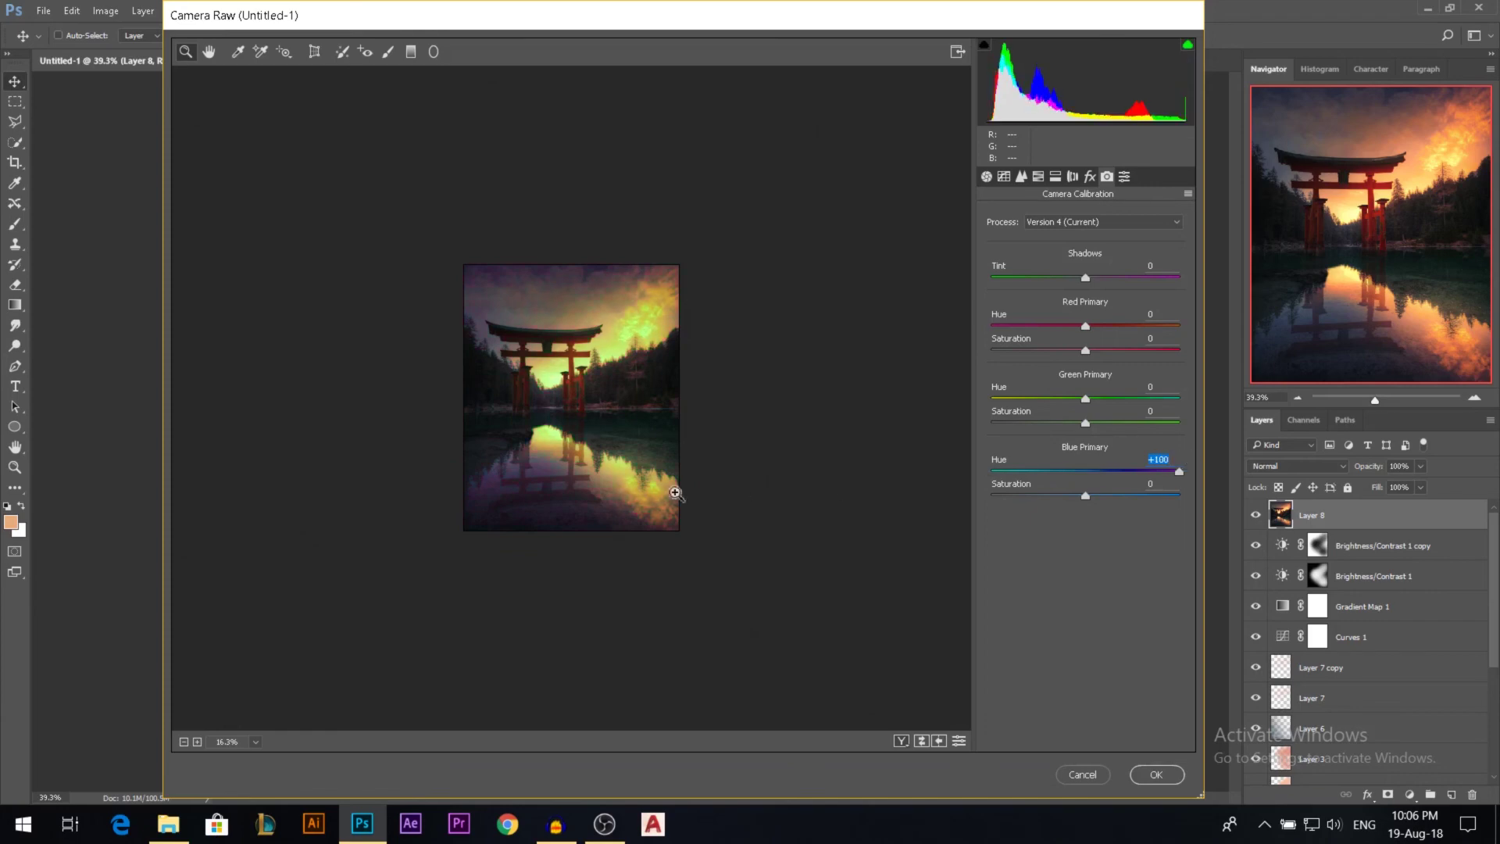
- Bring the Blue Primary Hue back close to neutral, fine-tune the green, blue and red primaries slightly, and apply the calibration
{"action": "left_click_drag", "start_coordinate": [1181, 474], "coordinate": [1076, 474]}
{"action": "mouse_move", "coordinate": [1085, 399]}
{"action": "left_mouse_down"}
{"action": "mouse_move", "coordinate": [1044, 402]}
{"action": "mouse_move", "coordinate": [1118, 407]}
{"action": "mouse_move", "coordinate": [1071, 423]}
{"action": "left_mouse_up"}
{"action": "left_click_drag", "start_coordinate": [1082, 498], "coordinate": [1077, 497]}
{"action": "mouse_move", "coordinate": [1088, 338]}
{"action": "left_mouse_down"}
{"action": "mouse_move", "coordinate": [1057, 336]}
{"action": "mouse_move", "coordinate": [1113, 337]}
{"action": "mouse_move", "coordinate": [1056, 332]}
{"action": "mouse_move", "coordinate": [1093, 328]}
{"action": "mouse_move", "coordinate": [1084, 350]}
{"action": "left_mouse_up"}
{"action": "left_click", "coordinate": [1158, 774]}
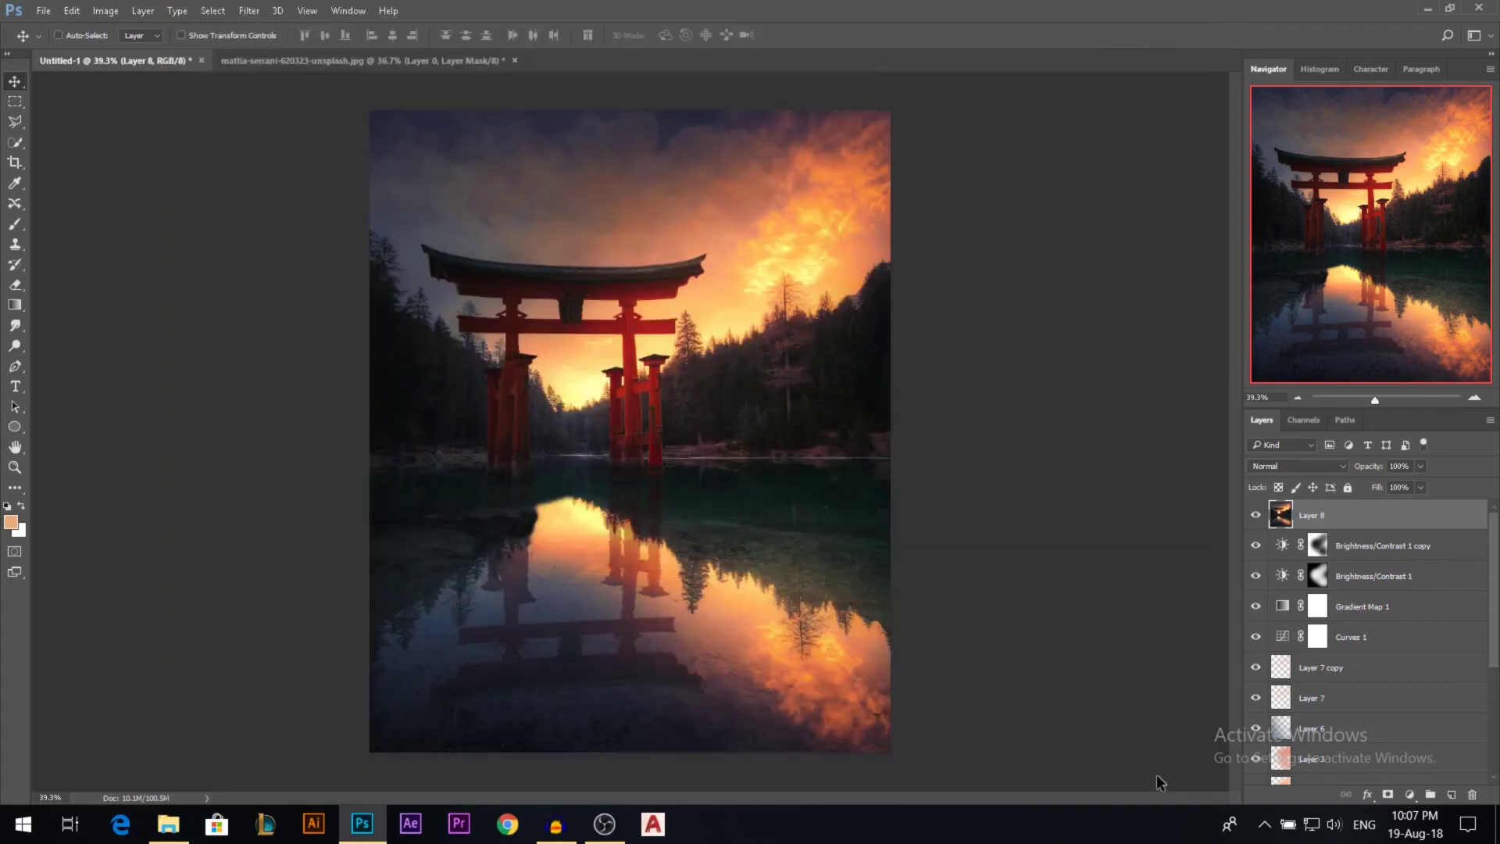
- Toggle the last Camera Raw change to compare the whole image with and without the colour calibration
{"action": "key", "text": "ctrl+z"}
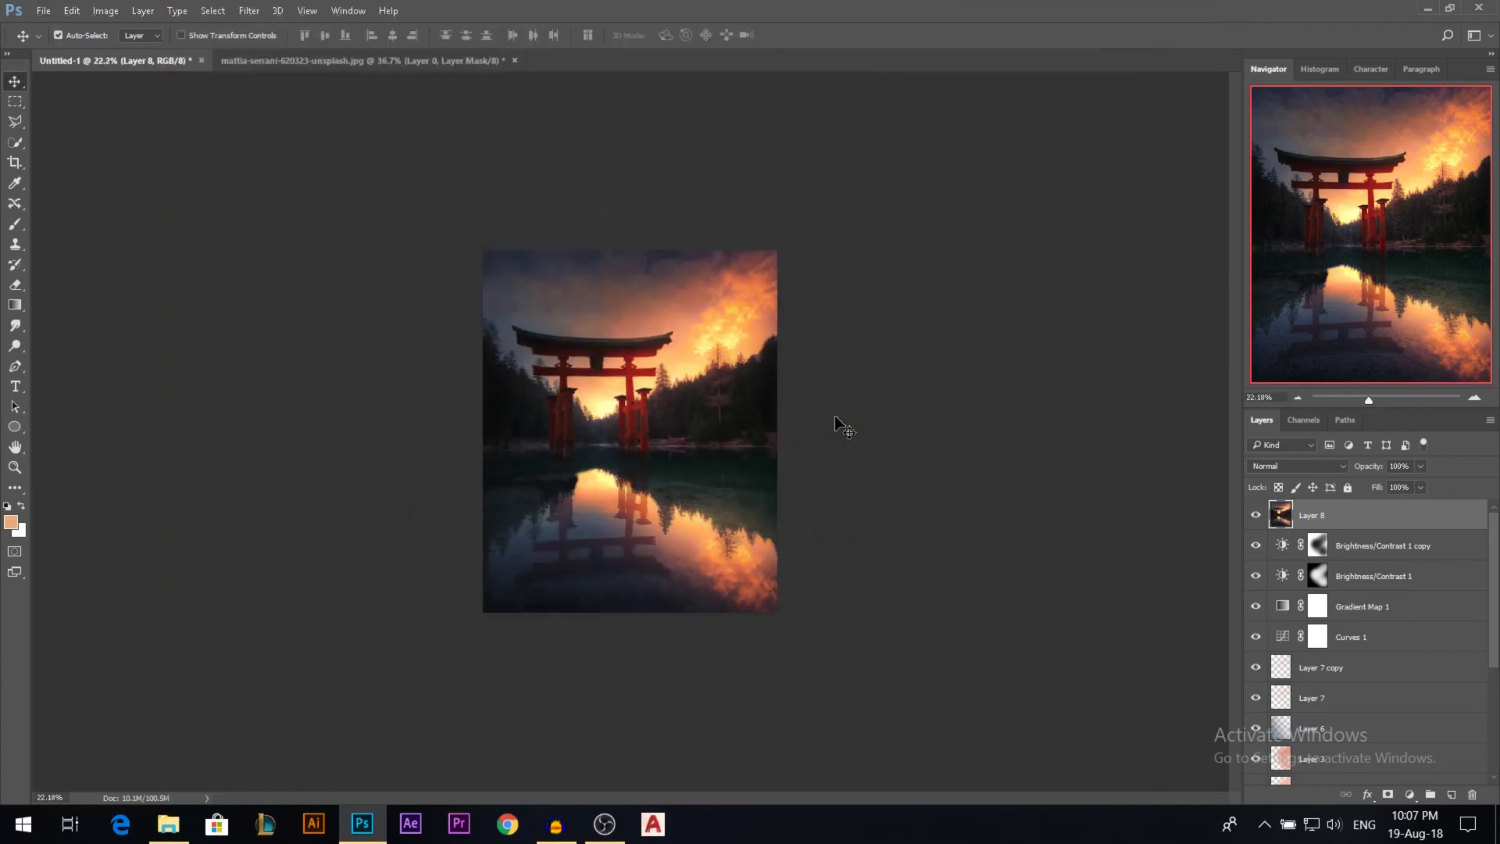
{"action": "scroll", "coordinate": [723, 444], "scroll_direction": "up", "scroll_amount": 2}
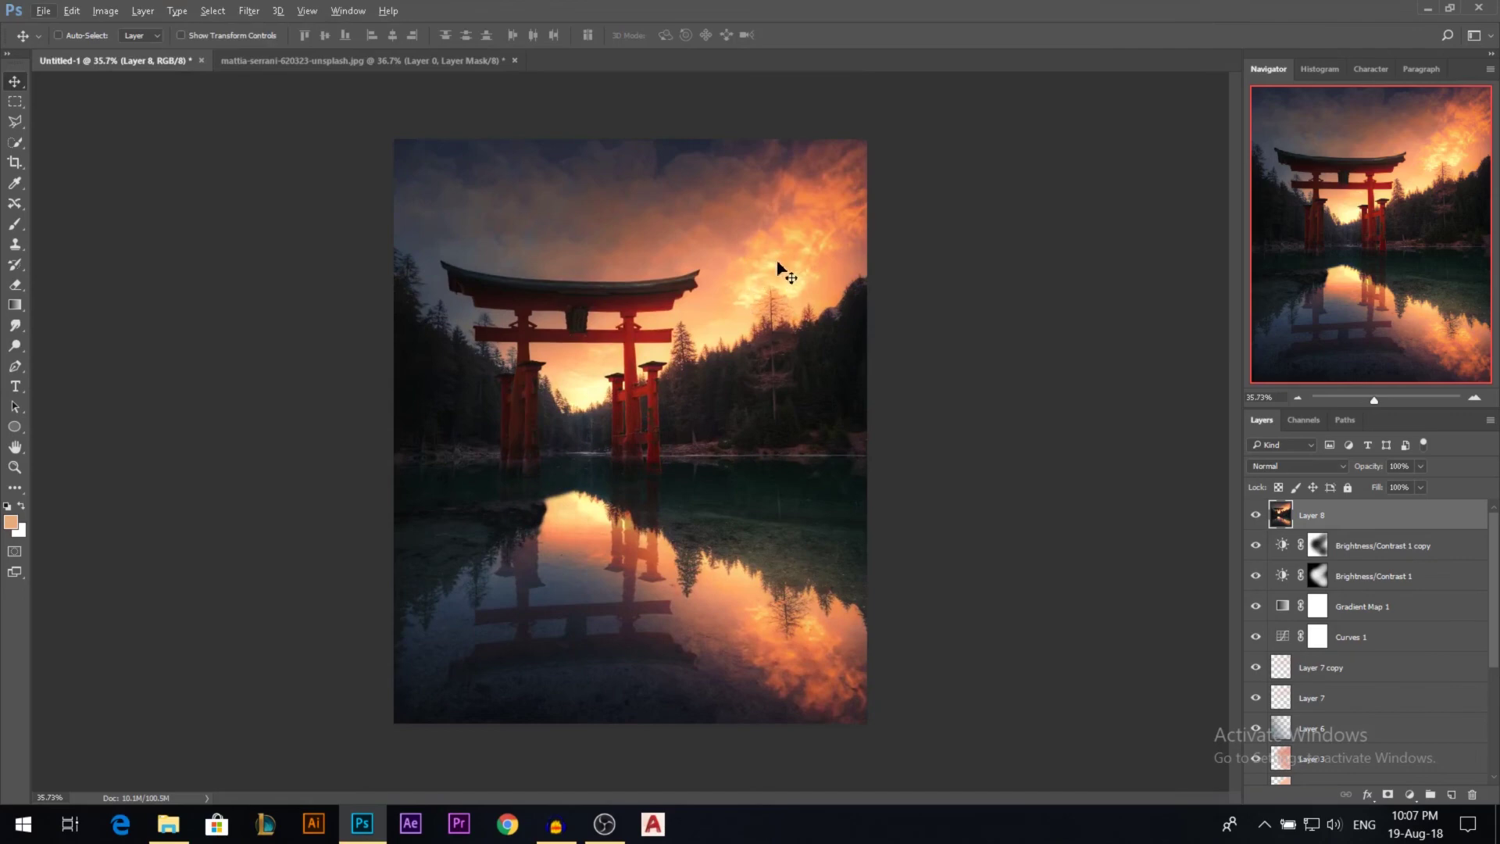
{"action": "scroll", "coordinate": [805, 258], "scroll_direction": "down", "scroll_amount": 1}
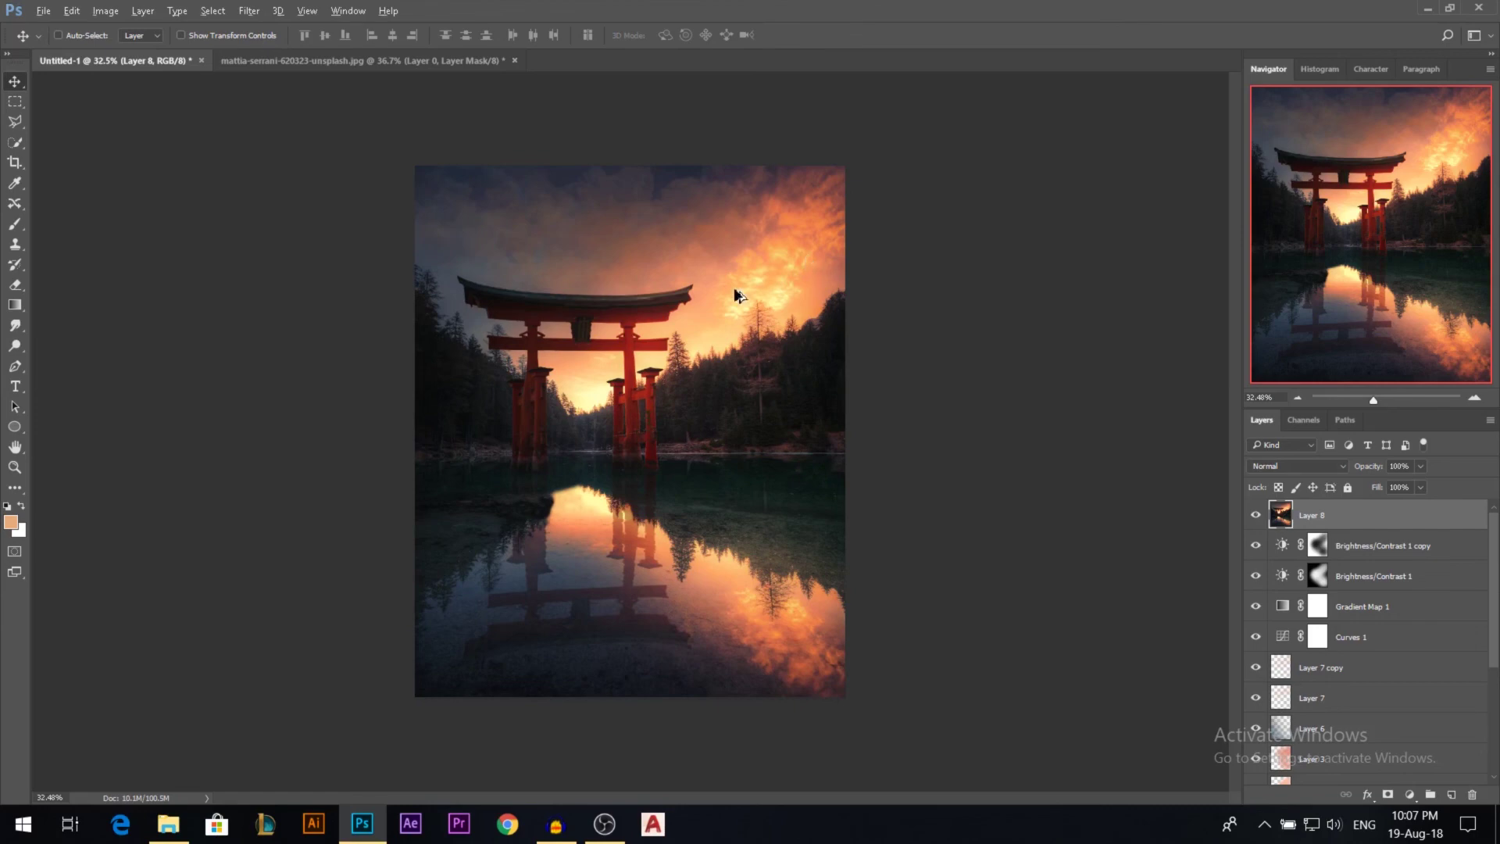
{"action": "scroll", "coordinate": [567, 367], "scroll_direction": "up", "scroll_amount": 2}
{"action": "scroll", "coordinate": [518, 367], "scroll_direction": "down", "scroll_amount": 1}
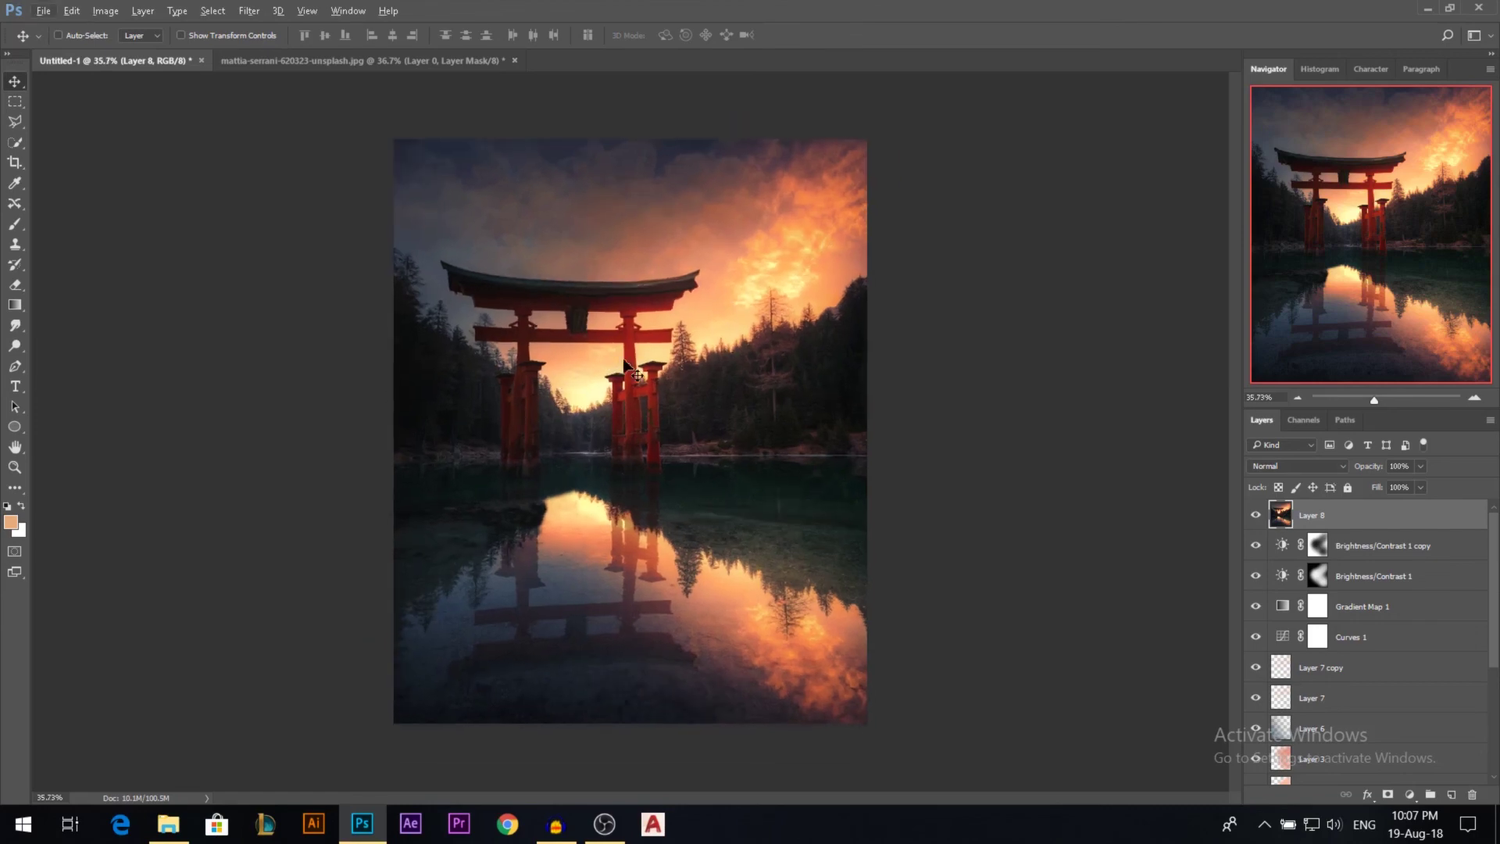
- Add a new layer above Layer 8 and set up a soft brush with 11% opacity and 48% flow
{"action": "left_click", "coordinate": [1455, 795]}
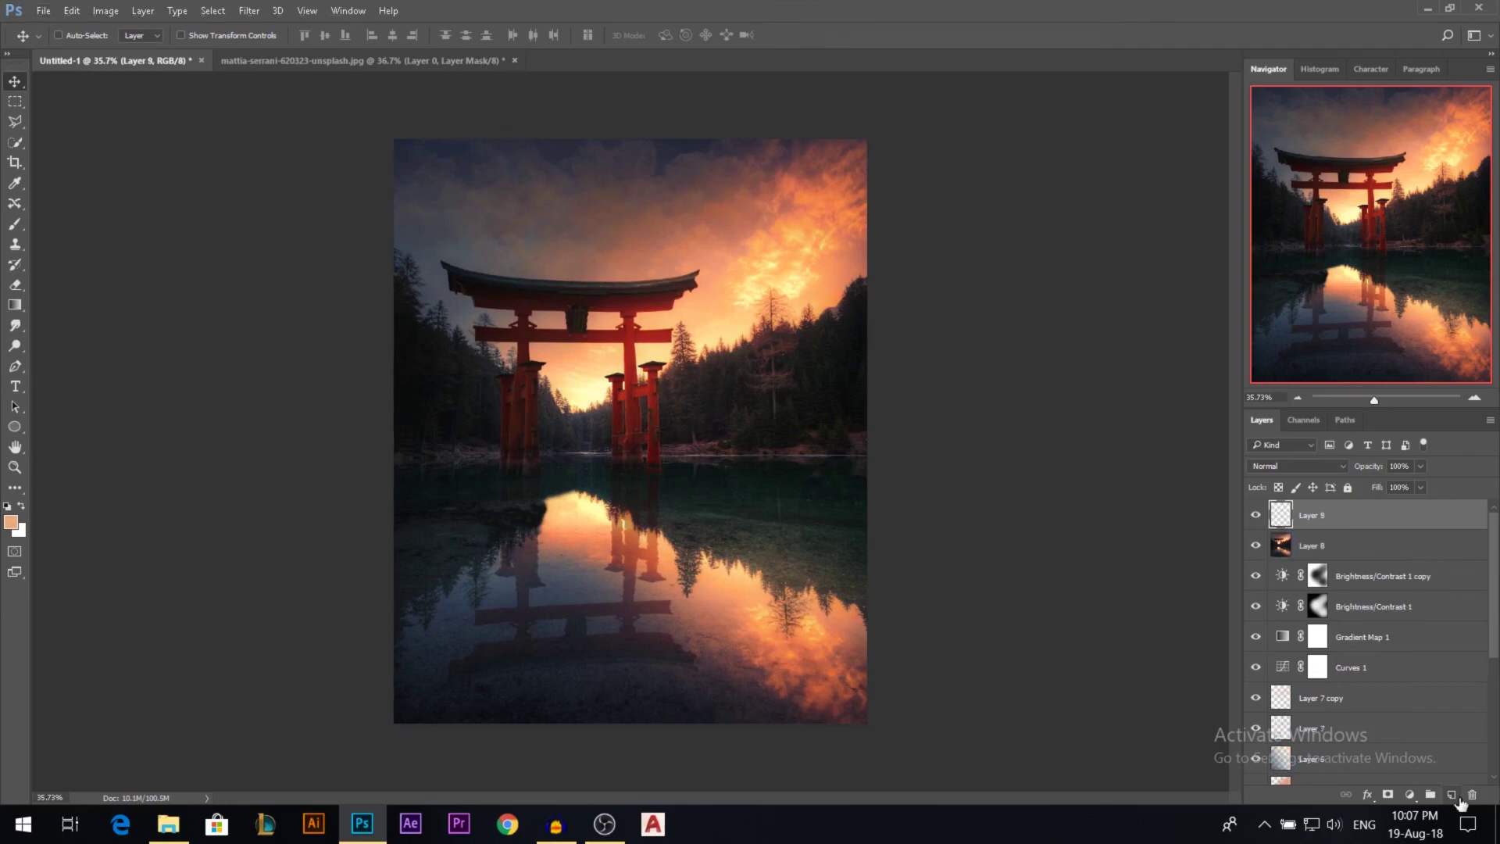
{"action": "left_click", "coordinate": [19, 224]}
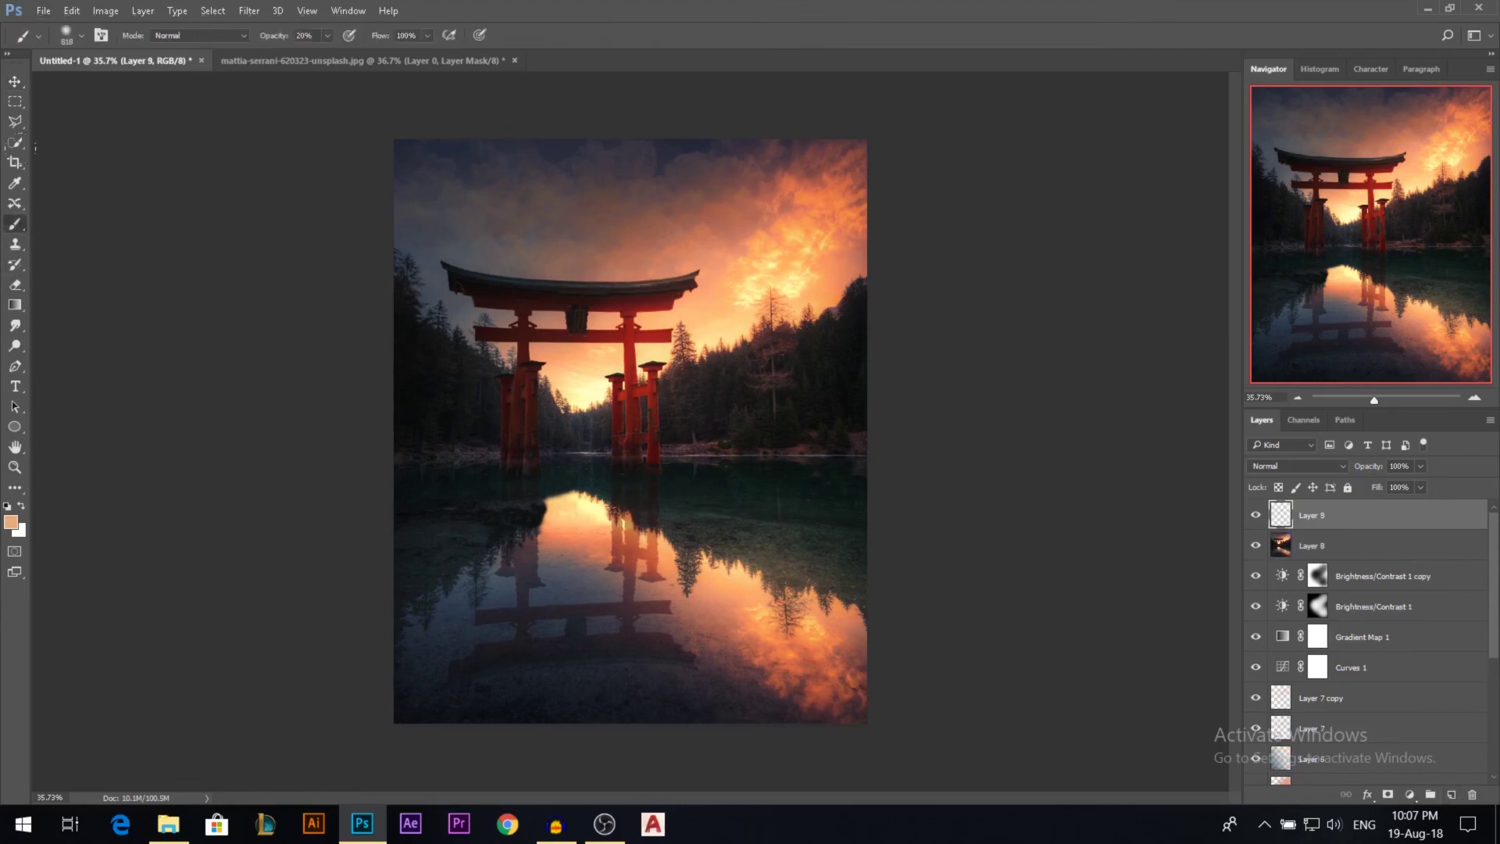
{"action": "left_click_drag", "start_coordinate": [623, 334], "coordinate": [578, 335]}
{"action": "left_click_drag", "start_coordinate": [384, 40], "coordinate": [284, 43]}
{"action": "left_click_drag", "start_coordinate": [732, 261], "coordinate": [721, 261]}
- Try painting a haze of sampled bright sky yellow over the trees right of the gate, and undo it
{"action": "left_click", "coordinate": [794, 292], "text": "alt"}
{"action": "left_click", "coordinate": [798, 286], "text": "alt"}
{"action": "mouse_move", "coordinate": [703, 379]}
{"action": "left_mouse_down"}
{"action": "mouse_move", "coordinate": [746, 446]}
{"action": "mouse_move", "coordinate": [805, 375]}
{"action": "left_mouse_up"}
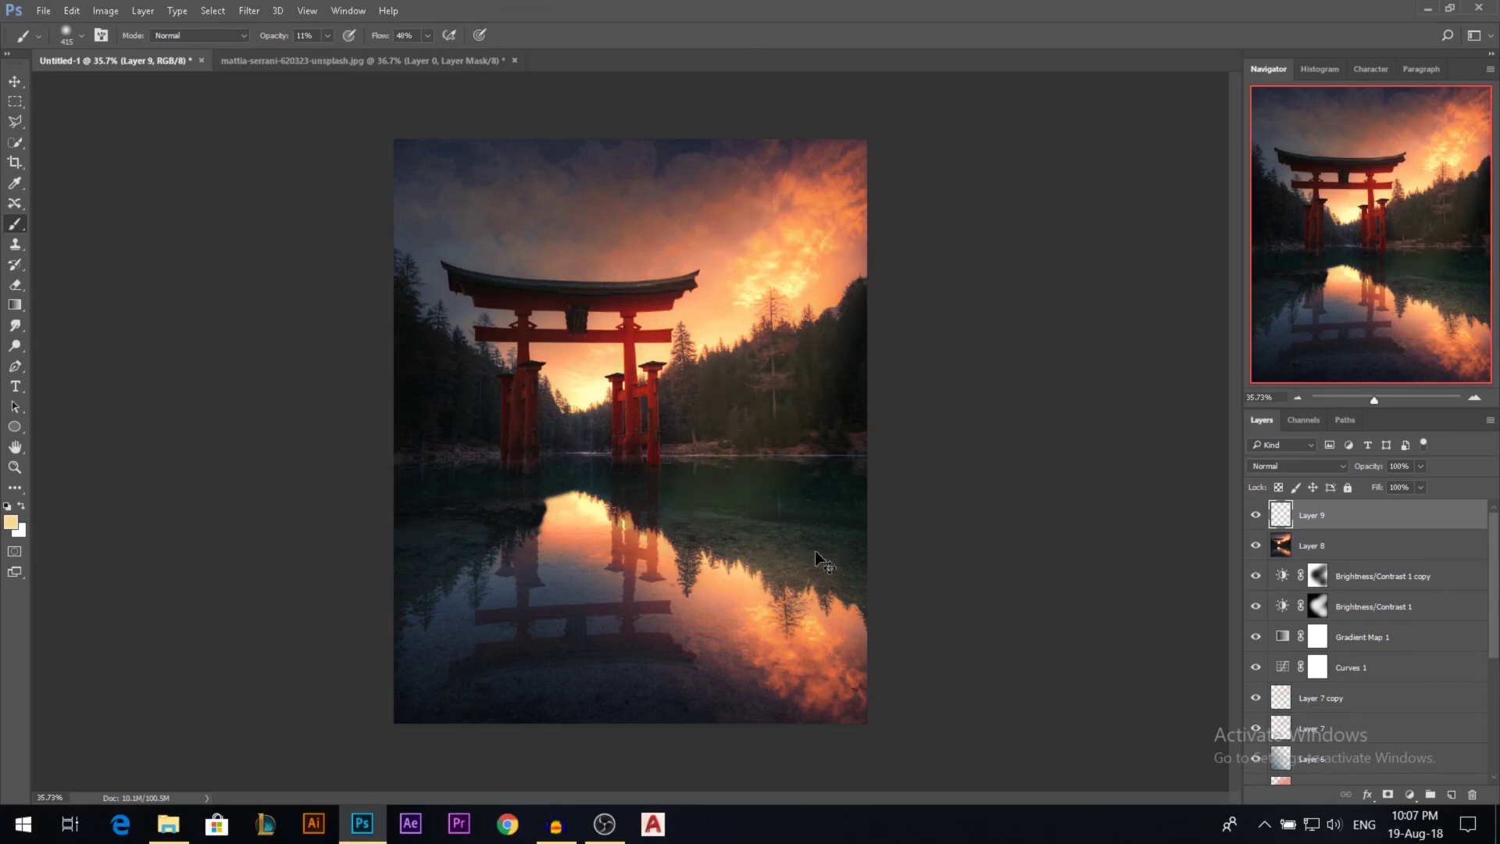
{"action": "key", "text": "ctrl+z"}
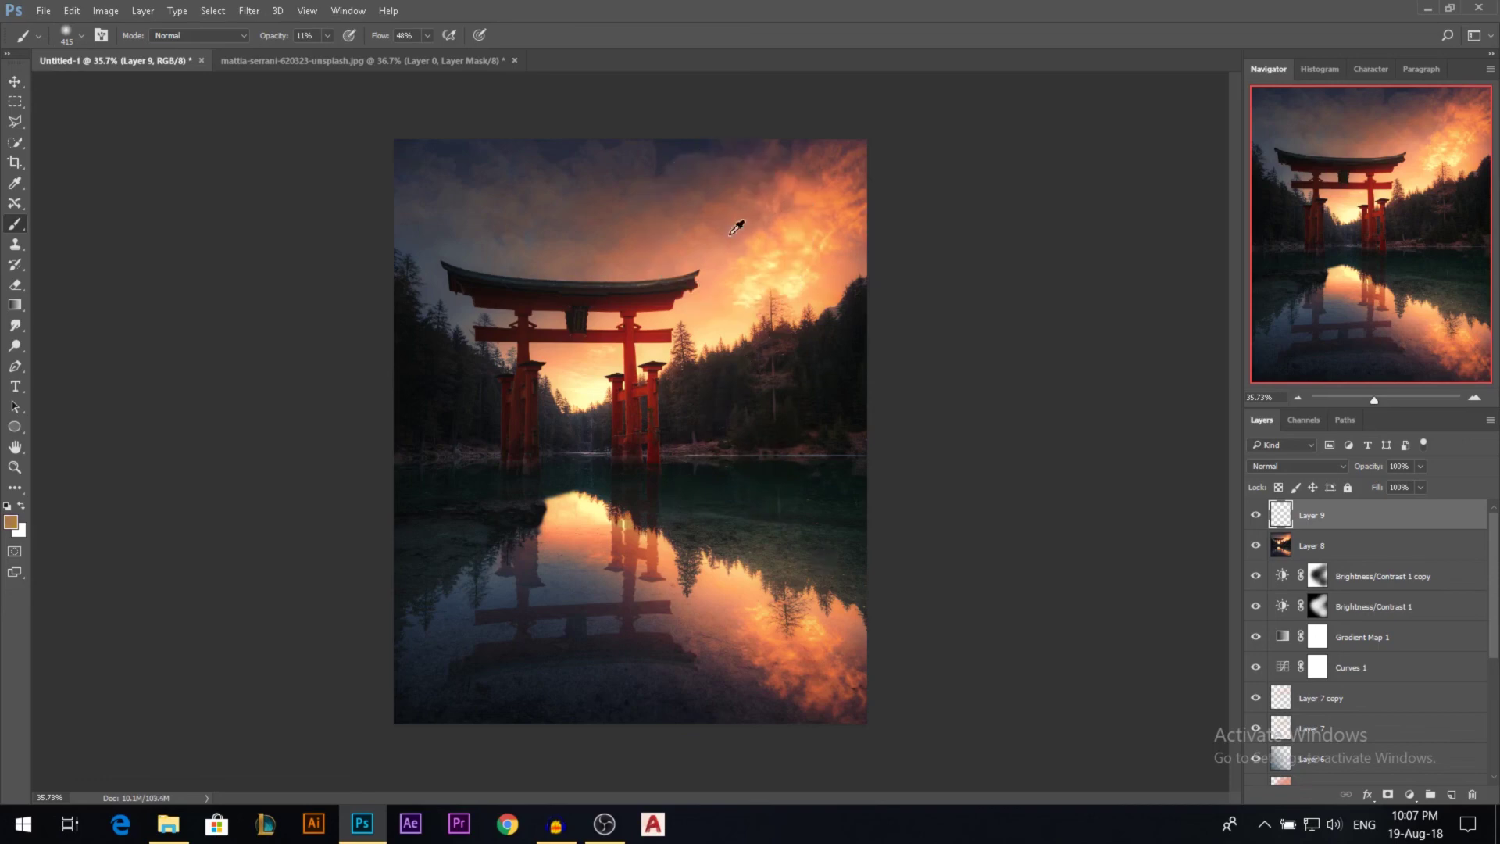
- Smooth the darker clouds above and left of the gate by softly painting with colours sampled from the surrounding sky
{"action": "left_click", "coordinate": [690, 213], "text": "alt"}
{"action": "left_click", "coordinate": [666, 164], "text": "alt"}
{"action": "left_click", "coordinate": [542, 179], "text": "alt"}
{"action": "left_click_drag", "start_coordinate": [536, 166], "coordinate": [482, 137]}
{"action": "left_click", "coordinate": [547, 159], "text": "alt"}
{"action": "left_click", "coordinate": [518, 253], "text": "alt"}
{"action": "left_click", "coordinate": [434, 219], "text": "alt"}
{"action": "left_click", "coordinate": [469, 158], "text": "alt"}
- Paint soft sampled dark and sunset tones over the trees right of the gate and the bright sky above them
{"action": "left_click", "coordinate": [757, 400], "text": "alt"}
{"action": "left_click_drag", "start_coordinate": [817, 344], "coordinate": [682, 361]}
{"action": "left_click", "coordinate": [775, 411], "text": "alt"}
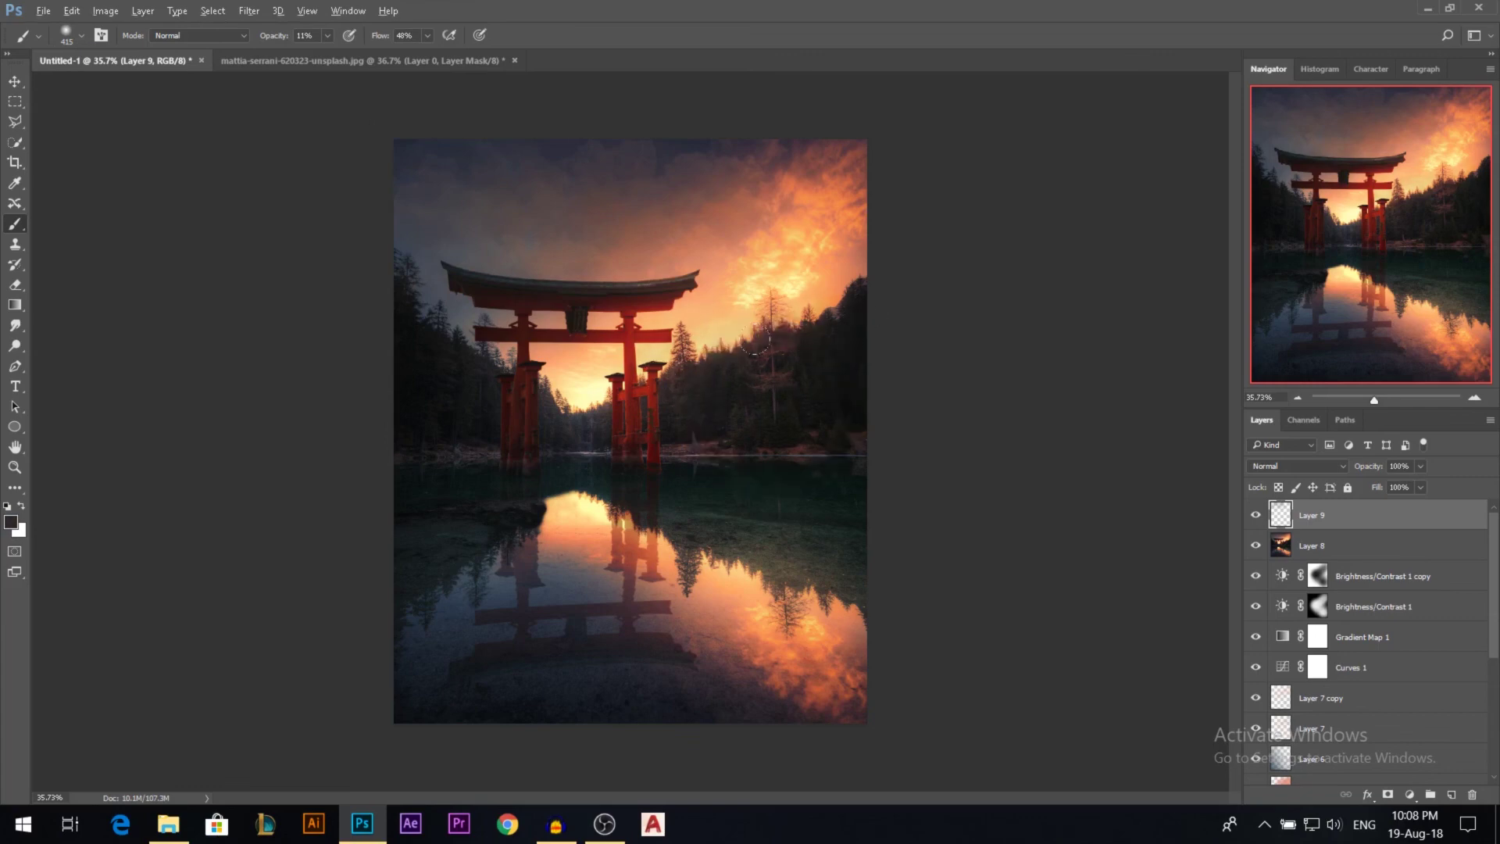
{"action": "left_click", "coordinate": [767, 264], "text": "alt"}
{"action": "left_click", "coordinate": [753, 261], "text": "alt"}
{"action": "left_click", "coordinate": [798, 302], "text": "alt"}
{"action": "left_click_drag", "start_coordinate": [857, 294], "coordinate": [842, 312]}
{"action": "left_click", "coordinate": [775, 281], "text": "alt"}
- Paint soft sampled red and dark tones over the gate and the trees on its left side
{"action": "left_click", "coordinate": [629, 317], "text": "alt"}
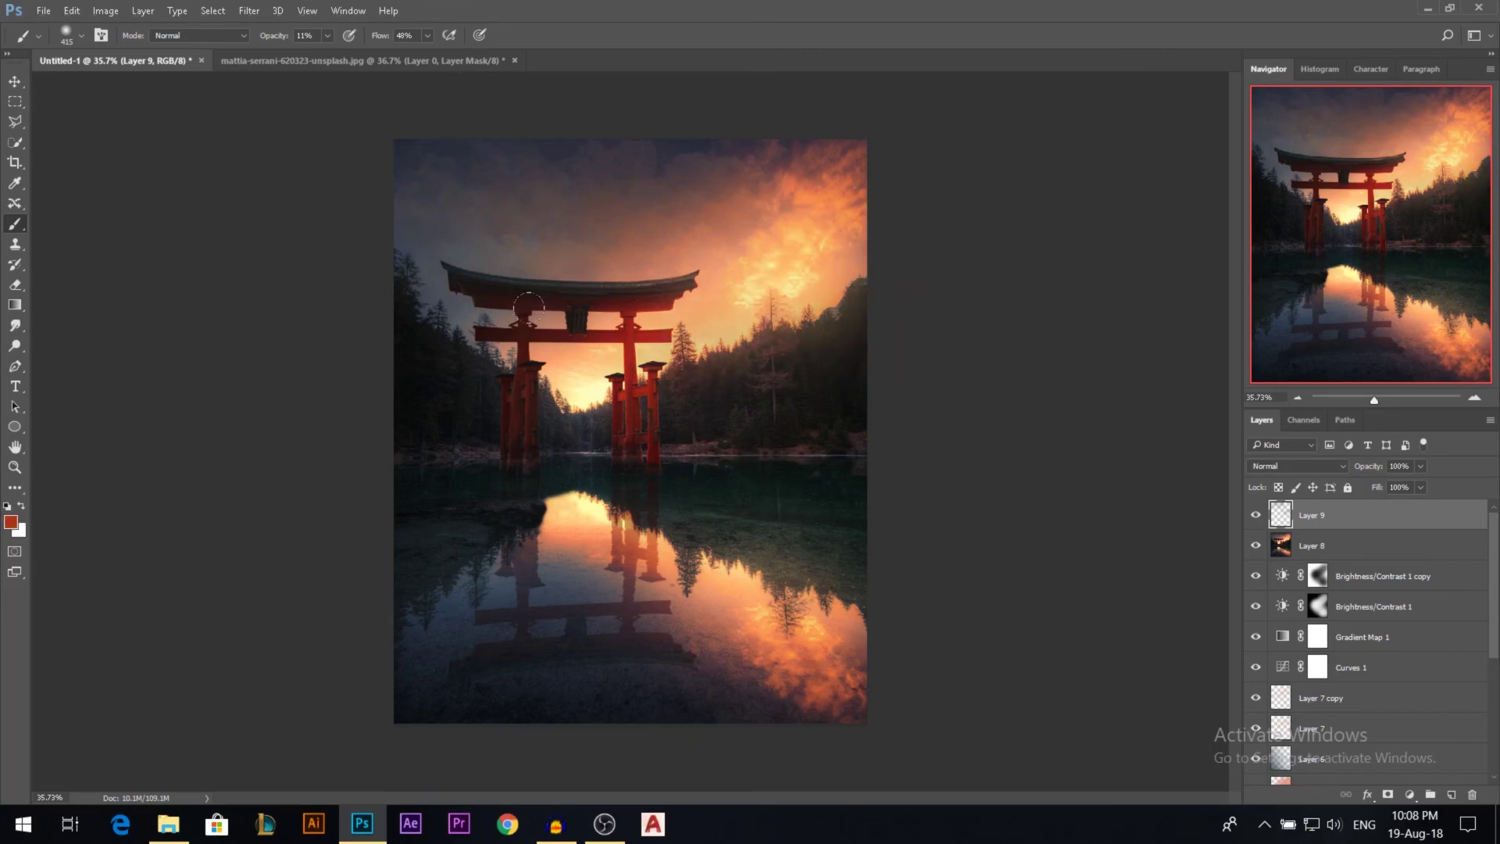
{"action": "left_click", "coordinate": [577, 393], "text": "alt"}
{"action": "left_click", "coordinate": [449, 372], "text": "alt"}
{"action": "left_click", "coordinate": [453, 319], "text": "alt"}
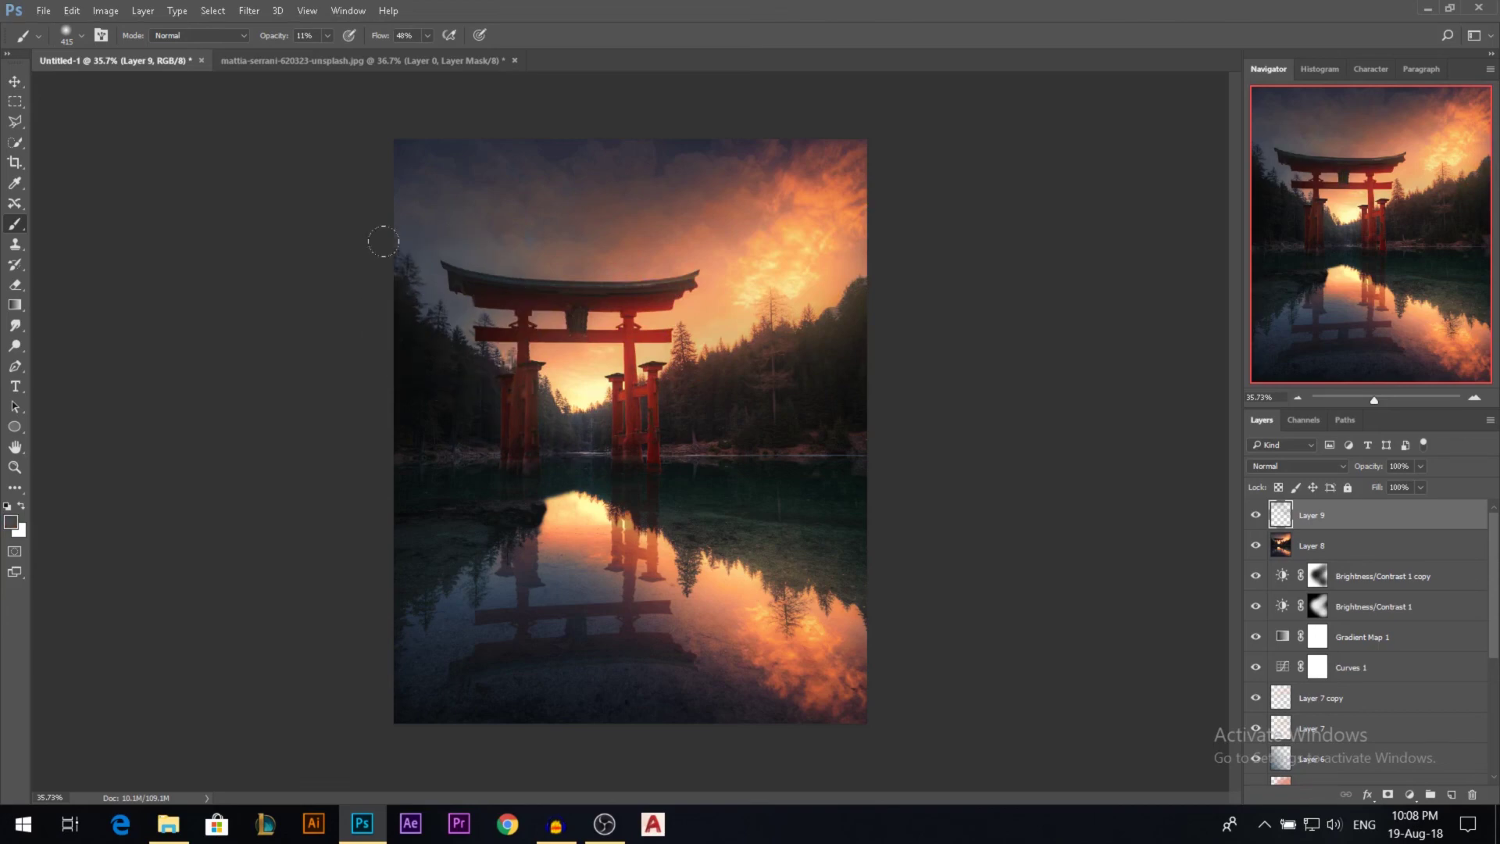
{"action": "left_click", "coordinate": [438, 364], "text": "alt"}
- Soften the upper water and the glowing sunset reflection by painting with colours sampled from the lake
{"action": "left_click", "coordinate": [598, 492], "text": "alt"}
{"action": "left_click", "coordinate": [698, 498], "text": "alt"}
{"action": "left_click", "coordinate": [779, 642], "text": "alt"}
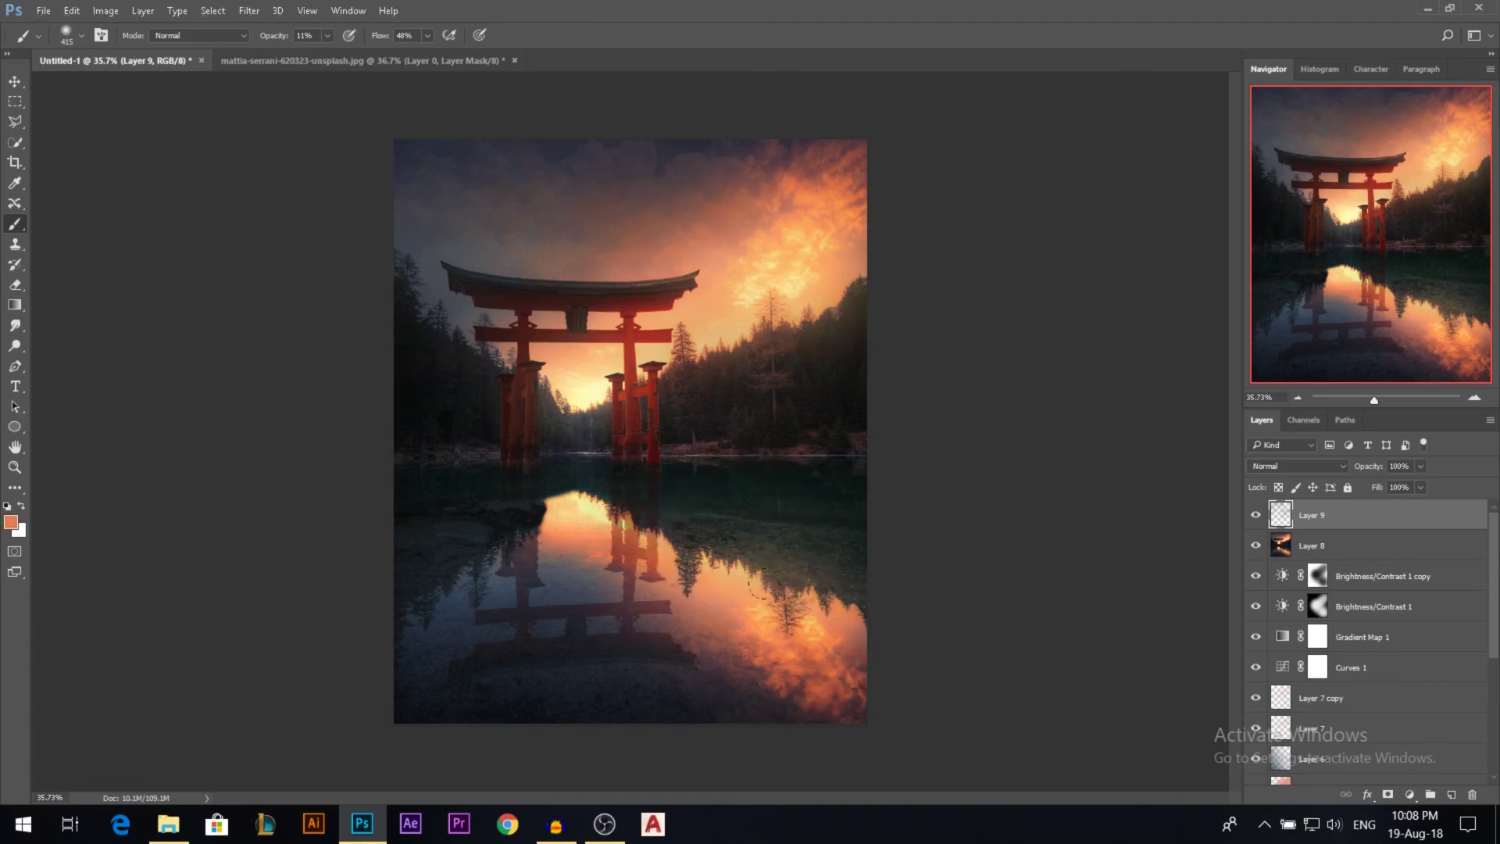
{"action": "left_click", "coordinate": [612, 548], "text": "alt"}
{"action": "left_click_drag", "start_coordinate": [626, 498], "coordinate": [465, 512]}
{"action": "left_click", "coordinate": [572, 515], "text": "alt"}
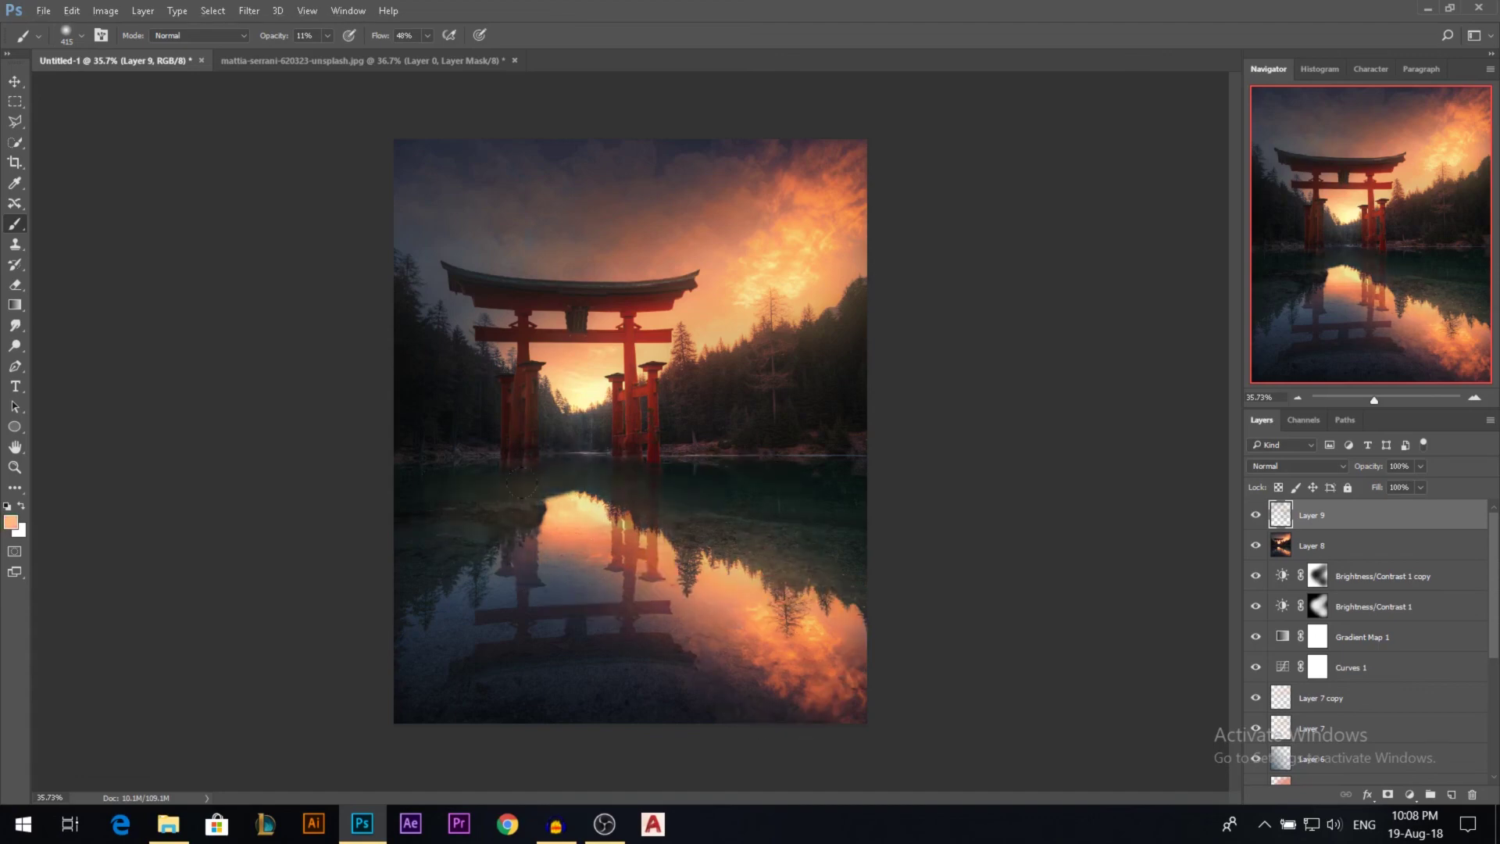
- Blend the gate's reflection and the dark foreground water by softly painting with colours sampled nearby
{"action": "left_click", "coordinate": [416, 507], "text": "alt"}
{"action": "left_click", "coordinate": [562, 564], "text": "alt"}
{"action": "left_click", "coordinate": [582, 611], "text": "alt"}
{"action": "left_click", "coordinate": [673, 695], "text": "alt"}
{"action": "left_click", "coordinate": [576, 698], "text": "alt"}
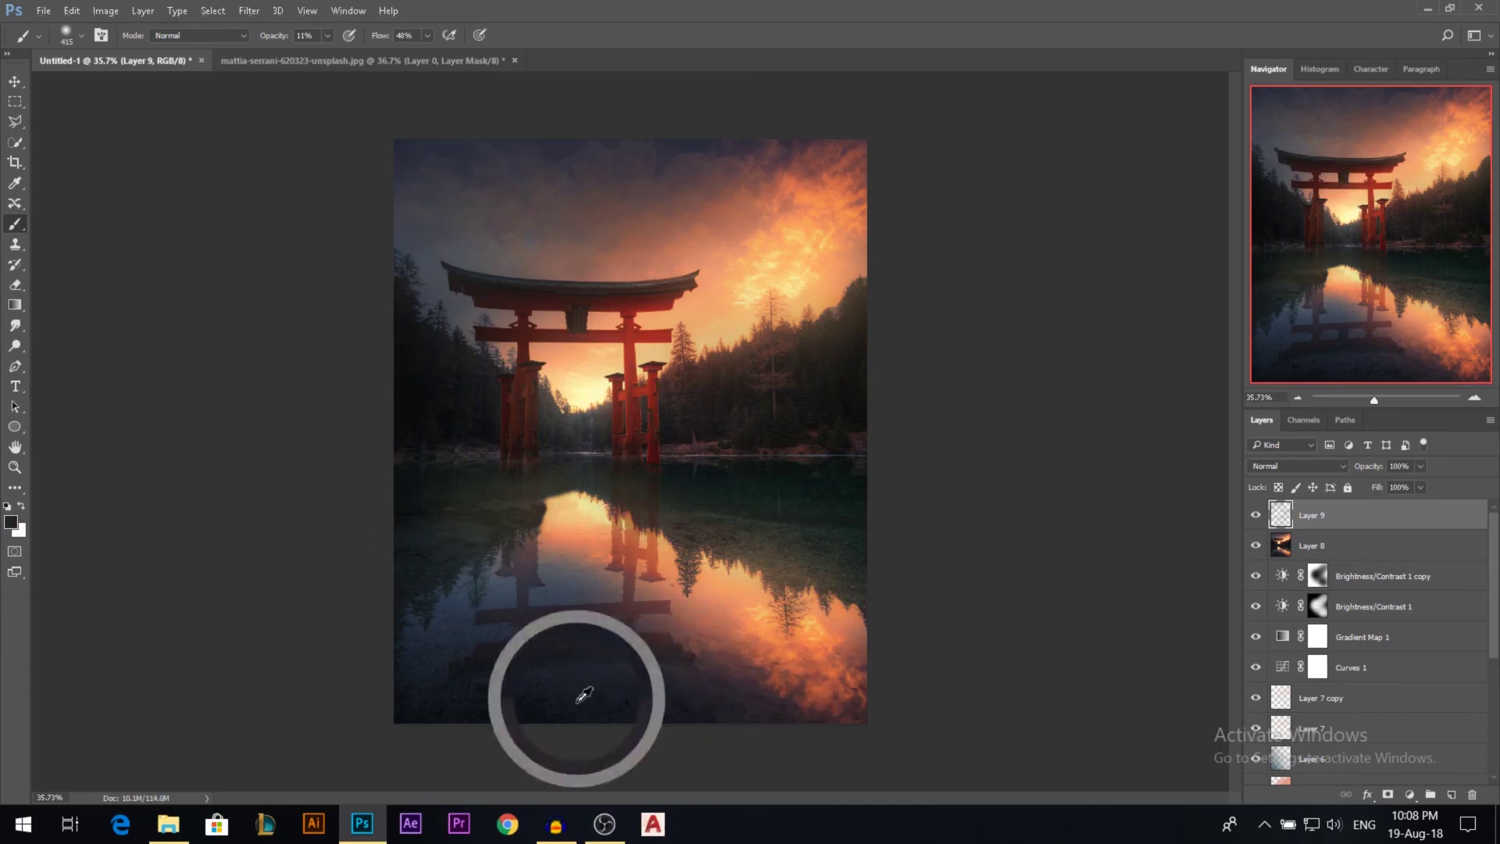
{"action": "left_click", "coordinate": [456, 701], "text": "alt"}
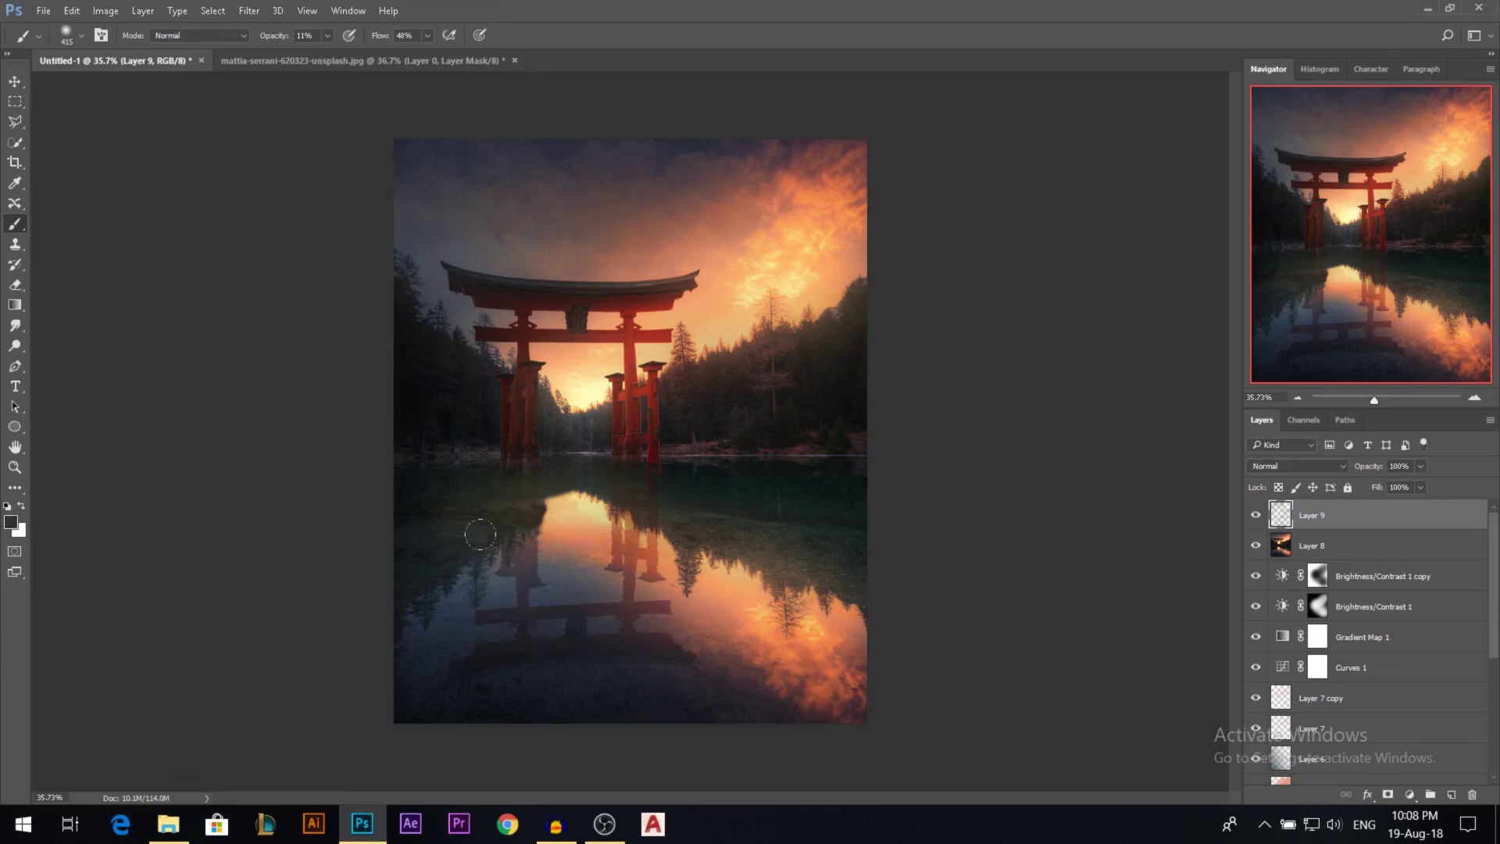
- Toggle Layer 9's visibility to compare the scene with and without the painted haze
{"action": "left_click", "coordinate": [15, 81]}
{"action": "scroll", "coordinate": [707, 395], "scroll_direction": "down", "scroll_amount": 1}
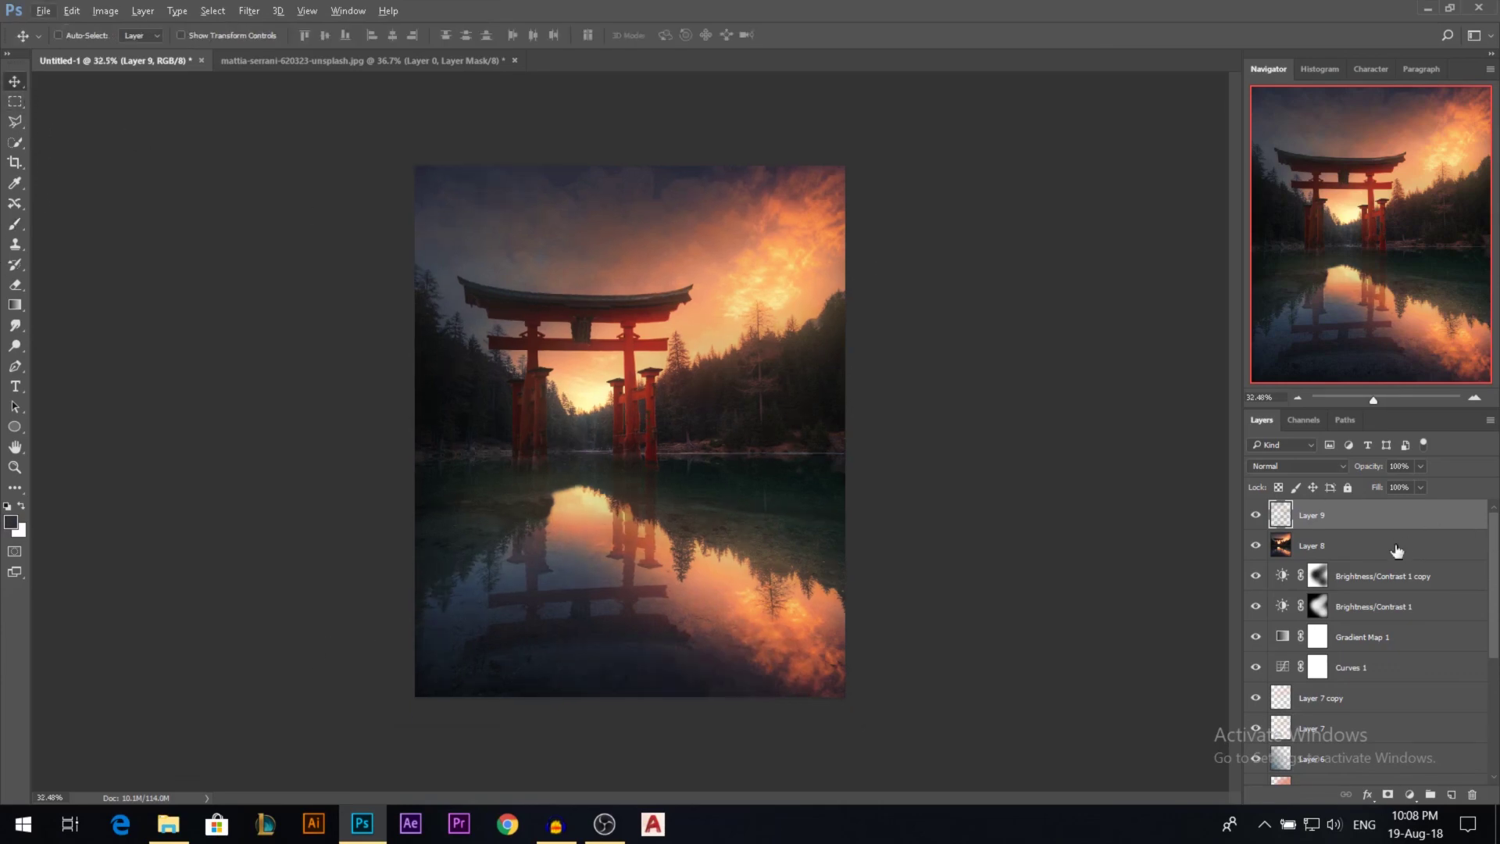
{"action": "scroll", "coordinate": [754, 497], "scroll_direction": "up", "scroll_amount": 2}
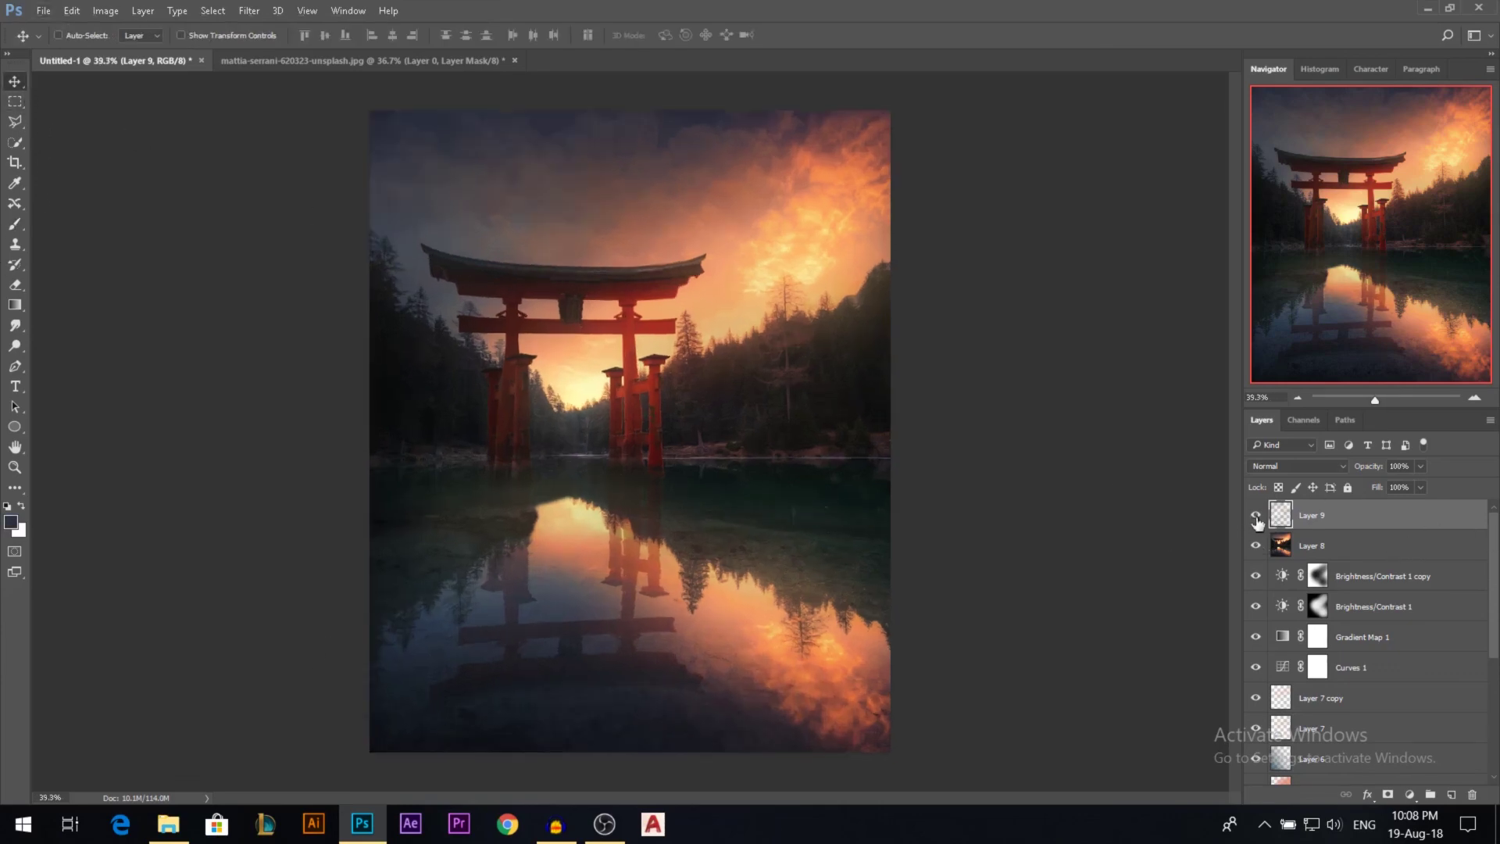
{"action": "left_click", "coordinate": [1255, 516]}
{"action": "left_click", "coordinate": [1255, 517]}
{"action": "left_click", "coordinate": [1257, 518]}
{"action": "scroll", "coordinate": [779, 348], "scroll_direction": "down", "scroll_amount": 2}
{"action": "scroll", "coordinate": [682, 336], "scroll_direction": "up", "scroll_amount": 1}
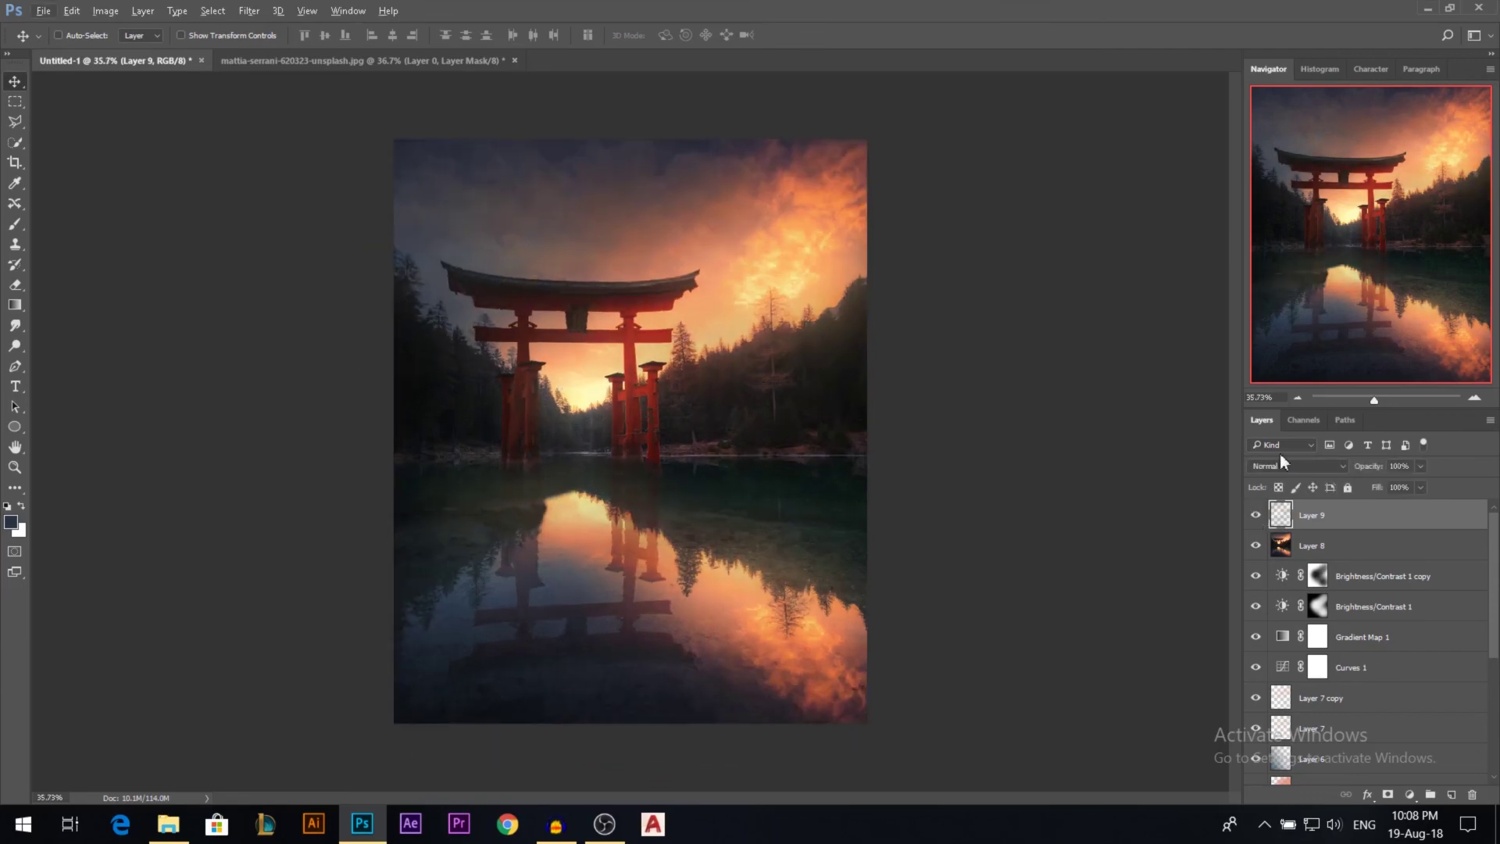
- Lower Layer 9's opacity to 37% and compare the image with the layer hidden and shown
{"action": "left_click_drag", "start_coordinate": [1399, 485], "coordinate": [1375, 485]}
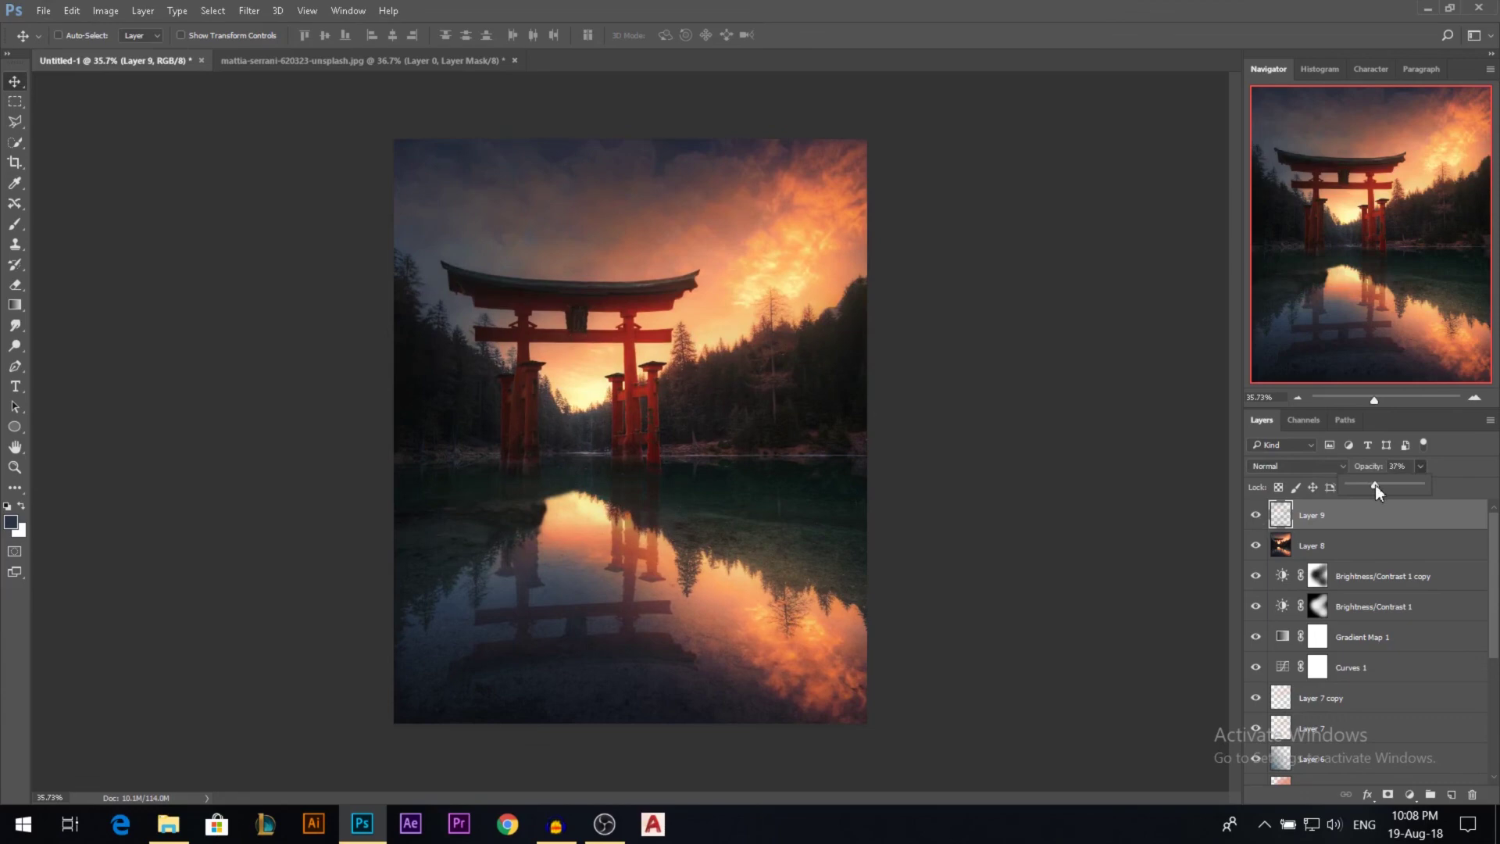
{"action": "left_click", "coordinate": [1256, 517]}
{"action": "left_click", "coordinate": [1256, 516]}
{"action": "scroll", "coordinate": [672, 422], "scroll_direction": "up", "scroll_amount": 2}
{"action": "scroll", "coordinate": [664, 406], "scroll_direction": "down", "scroll_amount": 2}
{"action": "scroll", "coordinate": [650, 383], "scroll_direction": "up", "scroll_amount": 1}
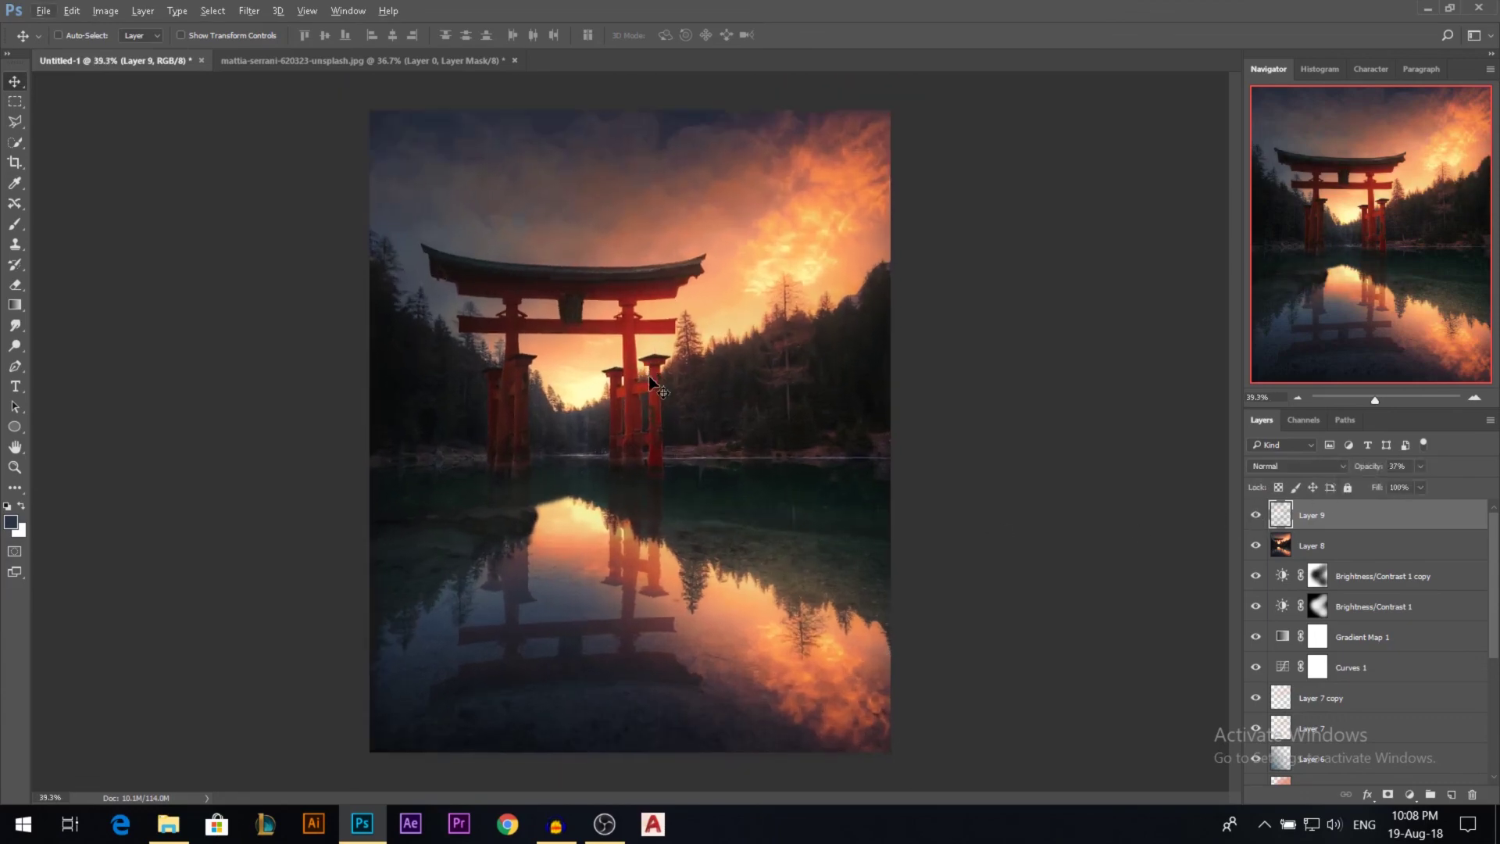